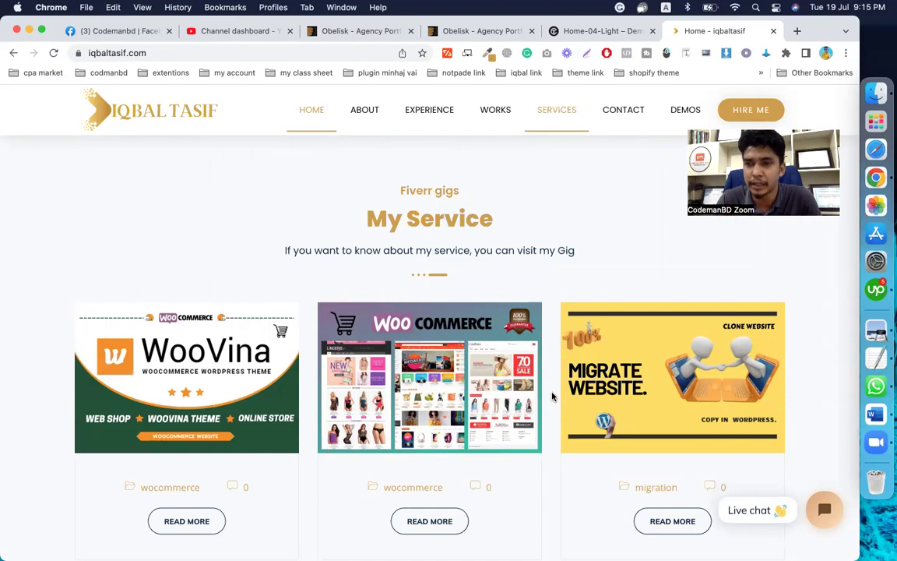
# Examine the portfolio site's services, contact, home, about and recent works sections.
pyautogui.scroll(-5, 553, 398)
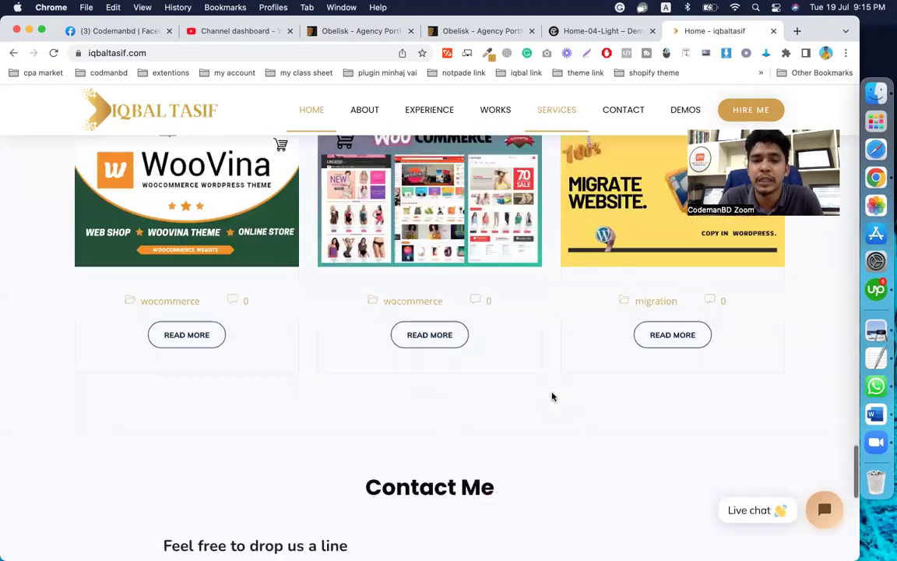
pyautogui.scroll(-5, 552, 397)
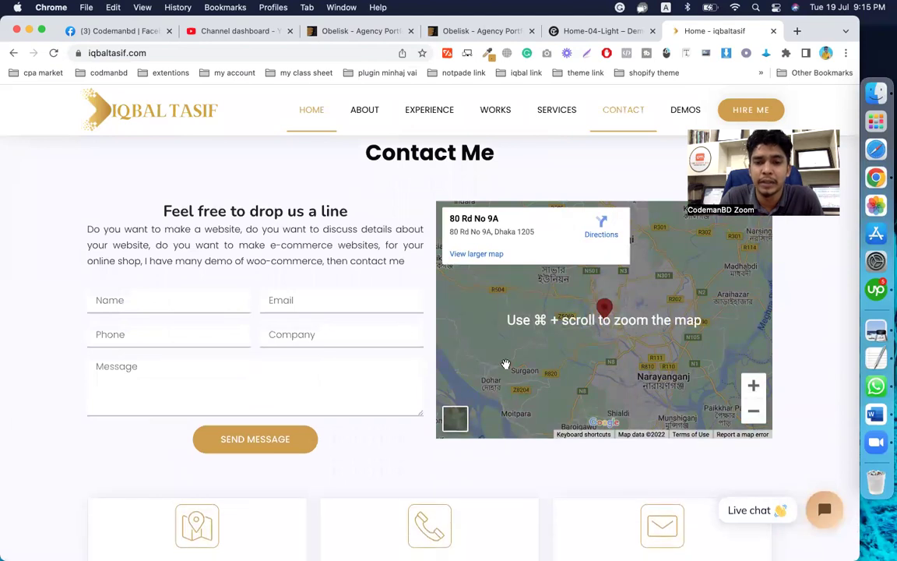
pyautogui.scroll(-4, 506, 365)
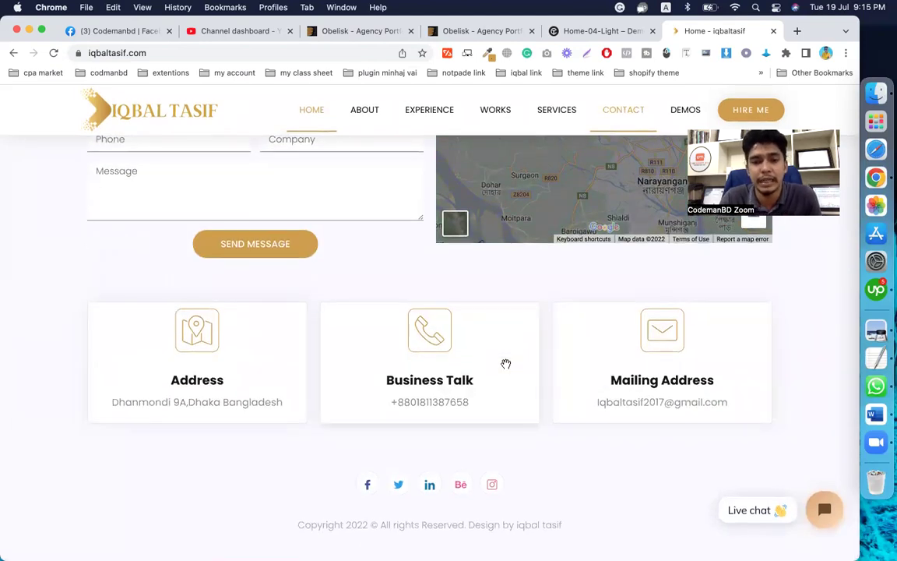
pyautogui.scroll(10, 506, 363)
pyautogui.scroll(10, 505, 364)
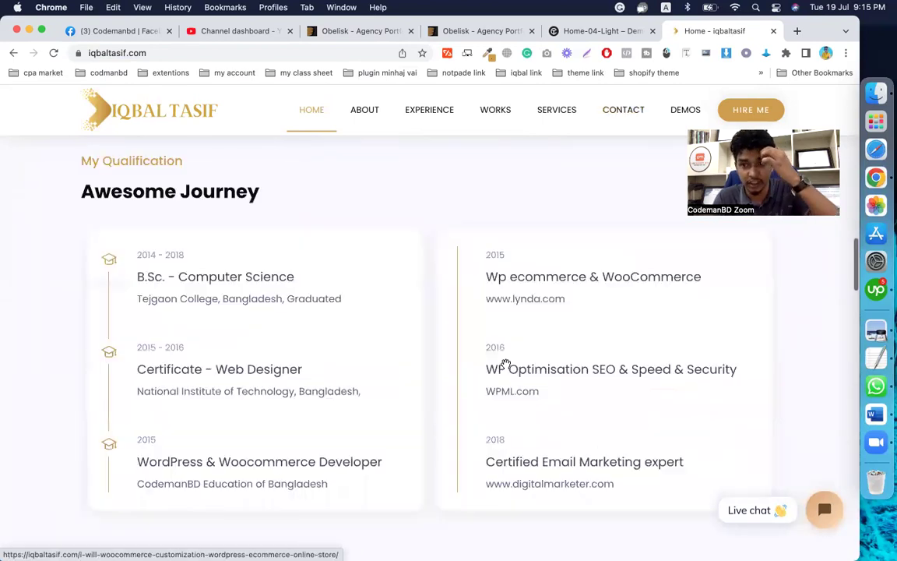
pyautogui.scroll(15, 506, 363)
pyautogui.scroll(5, 505, 364)
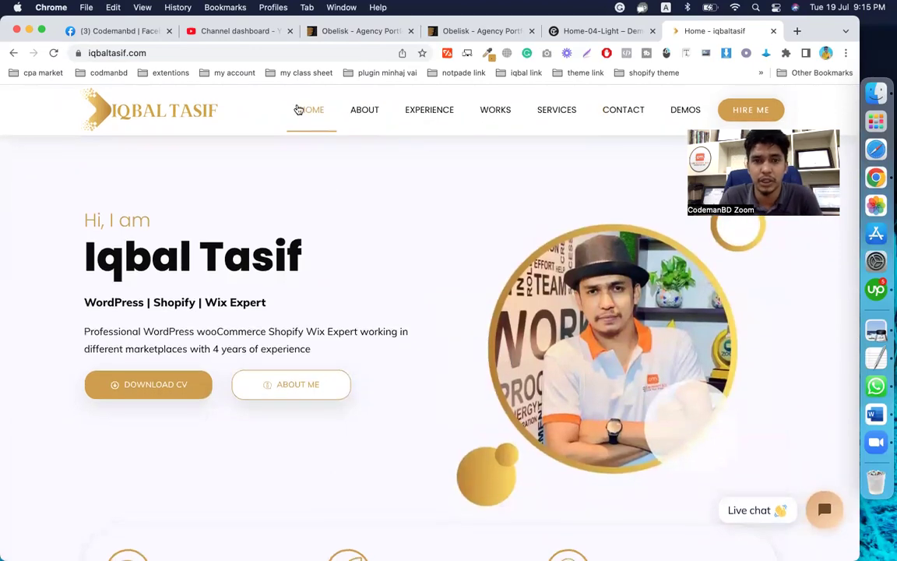
pyautogui.click(358, 113)
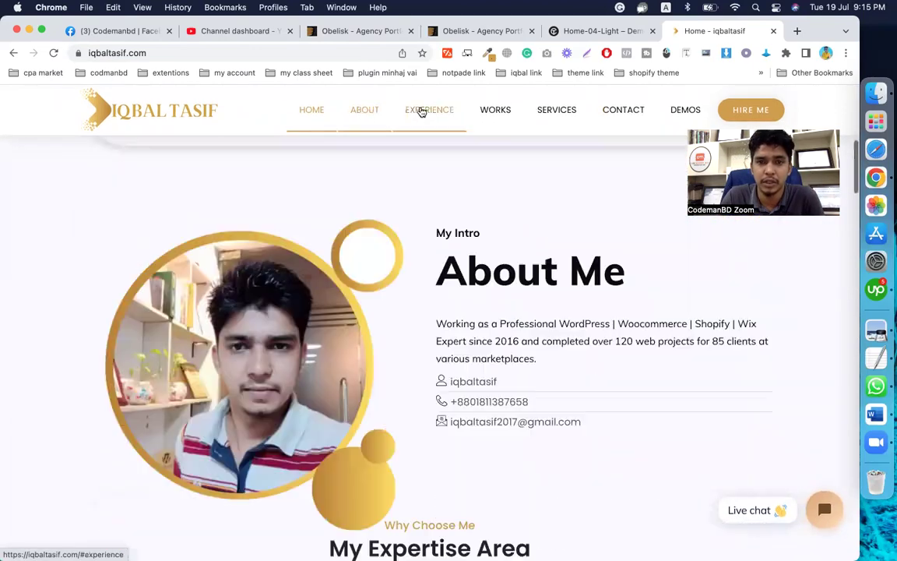
pyautogui.click(495, 112)
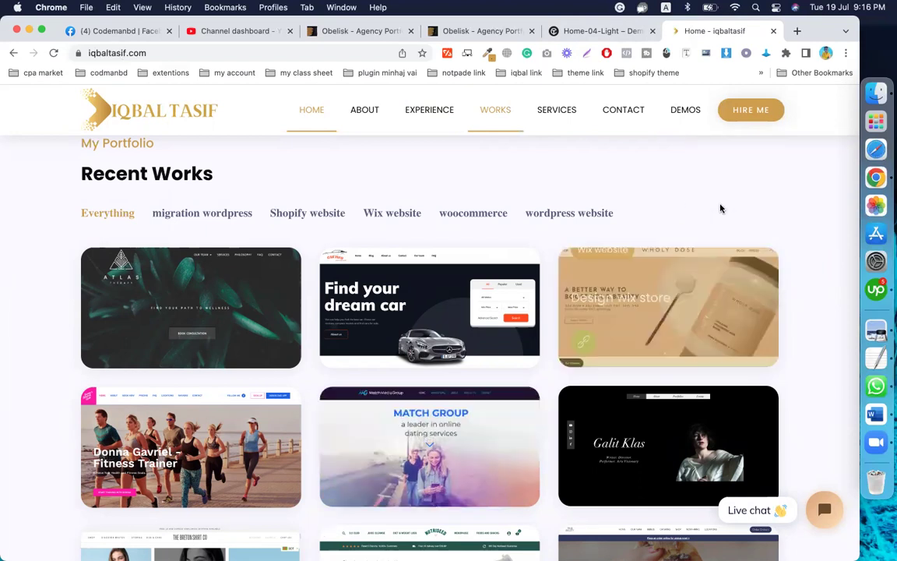
# Close the portfolio page and open its domain's cPanel login page on port 2083 in a new browser tab.
pyautogui.click(772, 31)
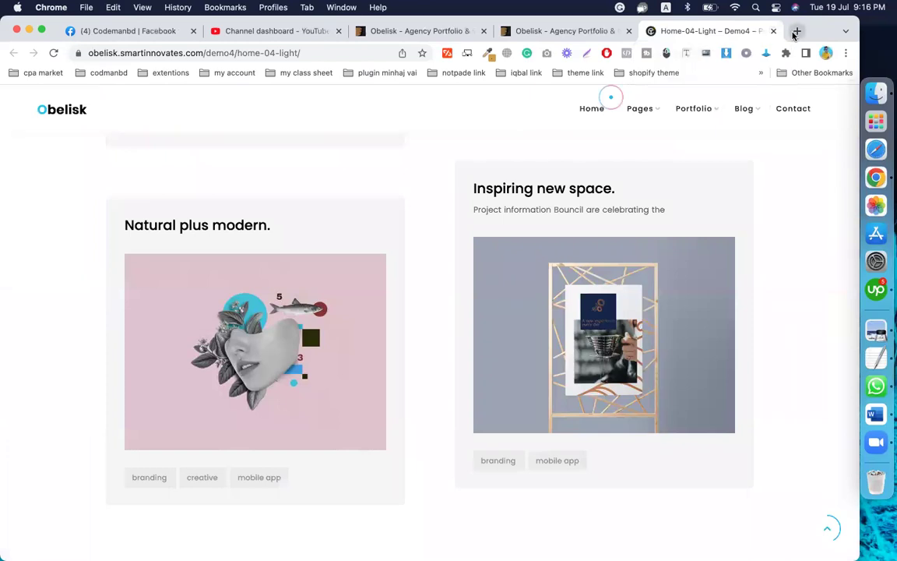
pyautogui.click(797, 31)
pyautogui.click(369, 54)
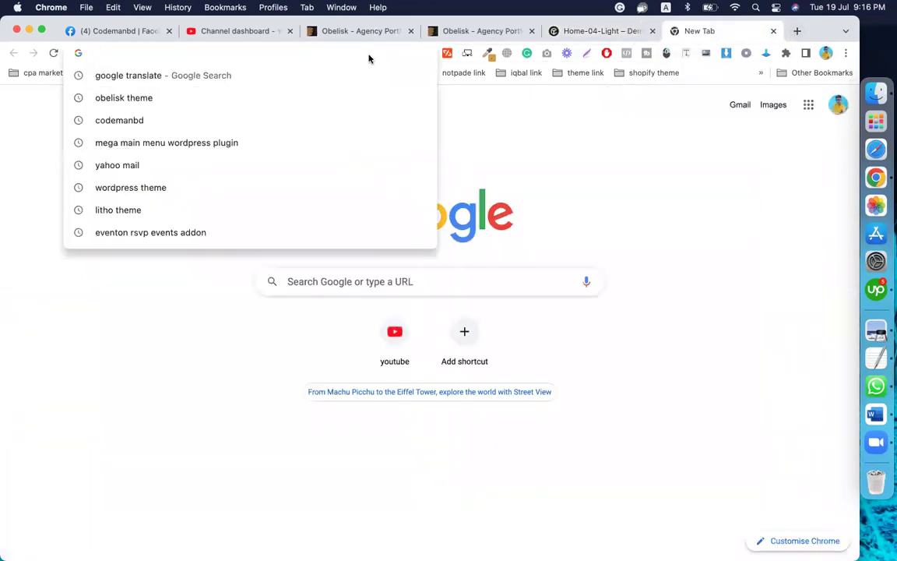
pyautogui.write('i')
pyautogui.press('Return')
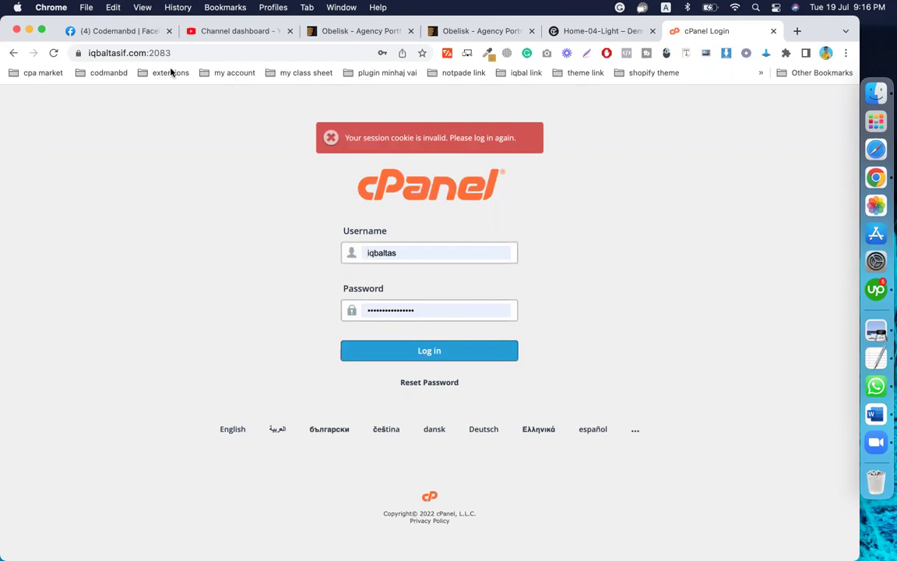
# Log in to the hosting account's cPanel with the saved credentials.
pyautogui.click(124, 53)
pyautogui.moveTo(109, 54); pyautogui.dragTo(87, 55)
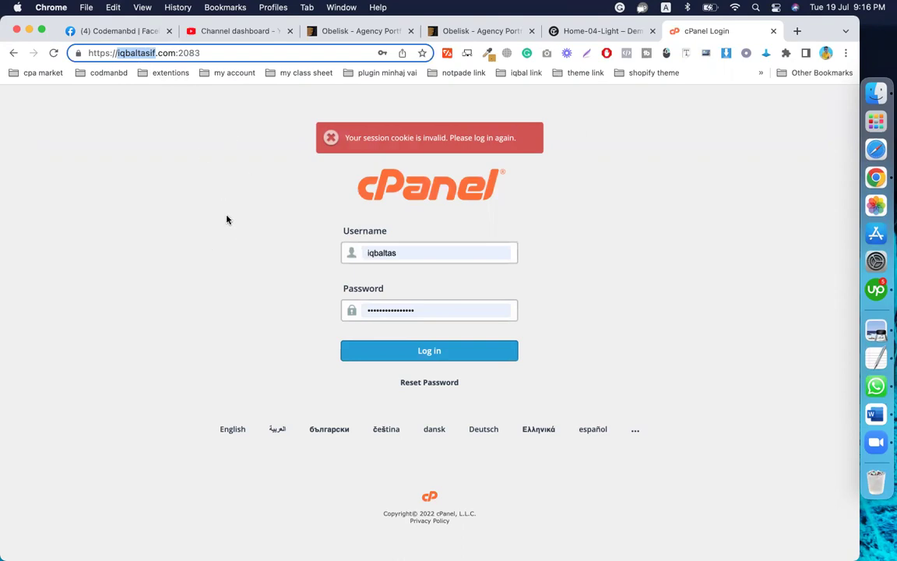
pyautogui.click(437, 350)
pyautogui.click(453, 357)
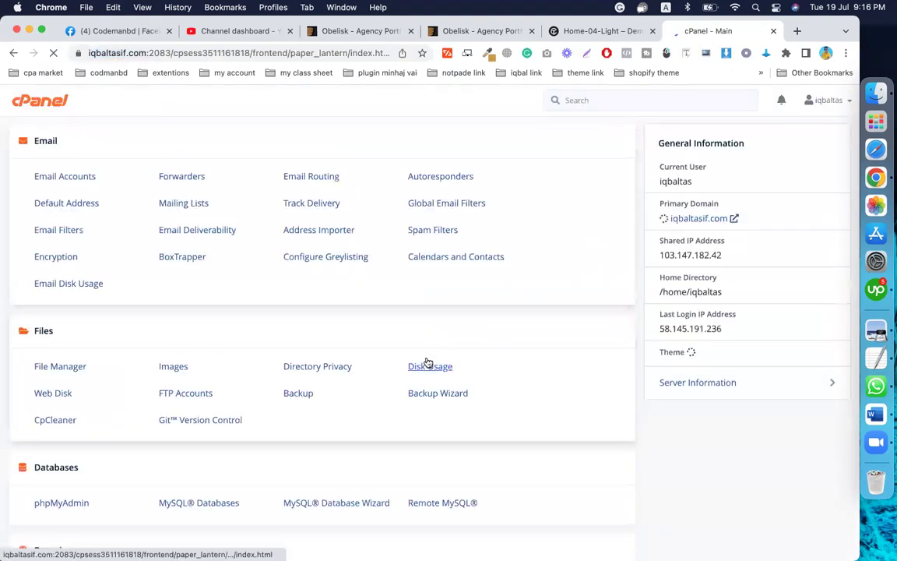
# Open the WordPress script from the Softaculous Apps Installer section of cPanel.
pyautogui.scroll(-3, 427, 363)
pyautogui.scroll(-5, 427, 363)
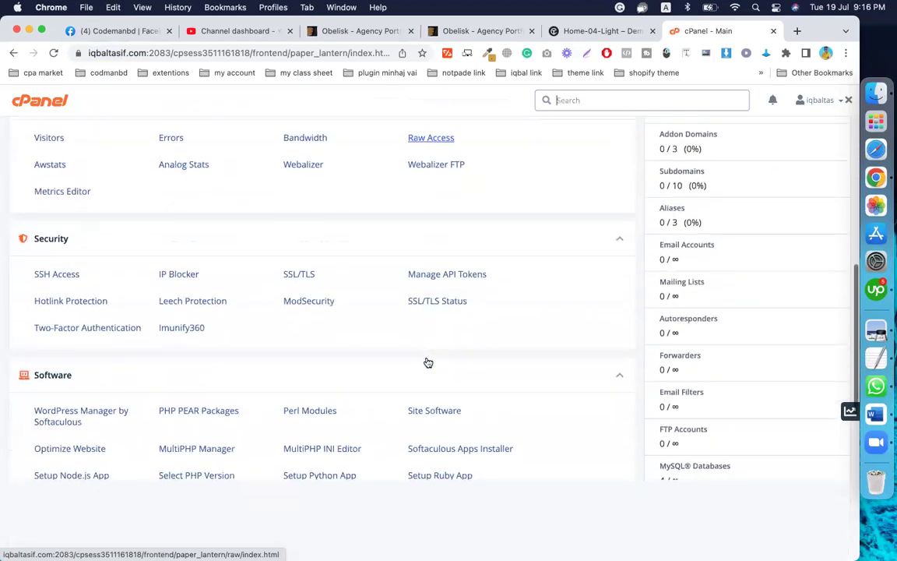
pyautogui.scroll(-5, 427, 363)
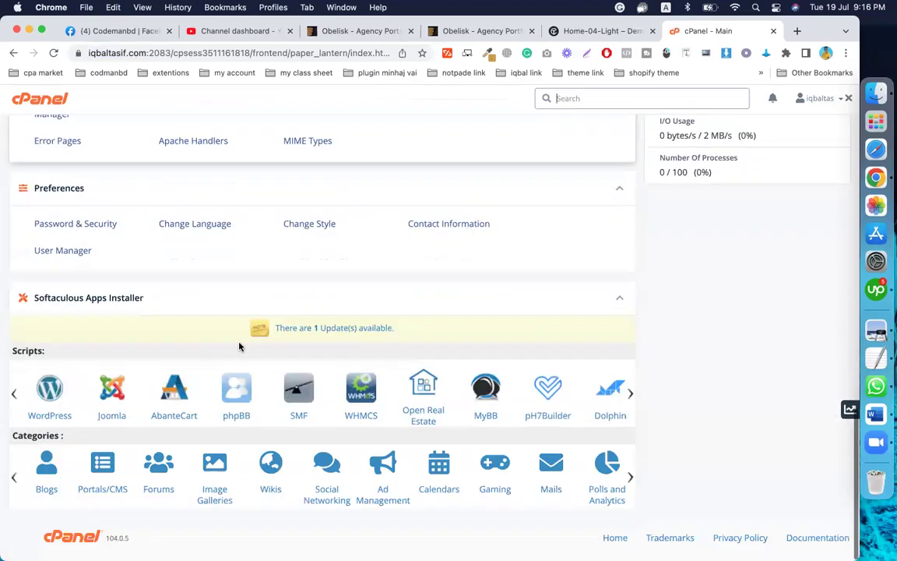
pyautogui.click(52, 393)
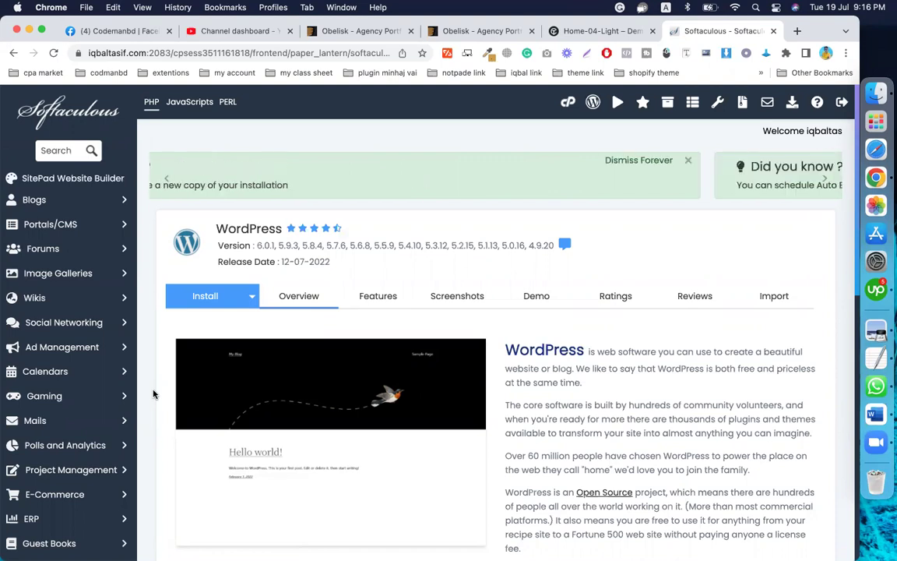
pyautogui.click(366, 31)
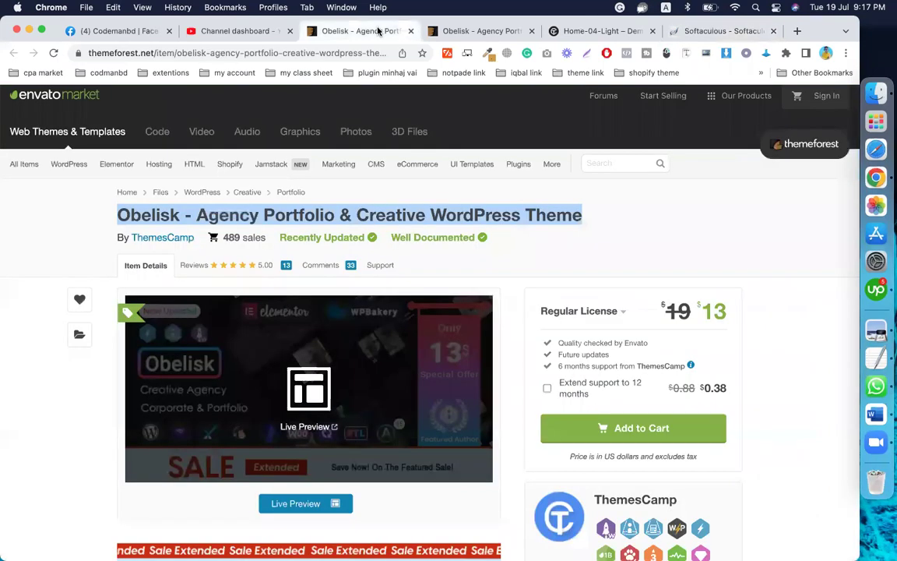
pyautogui.click(706, 31)
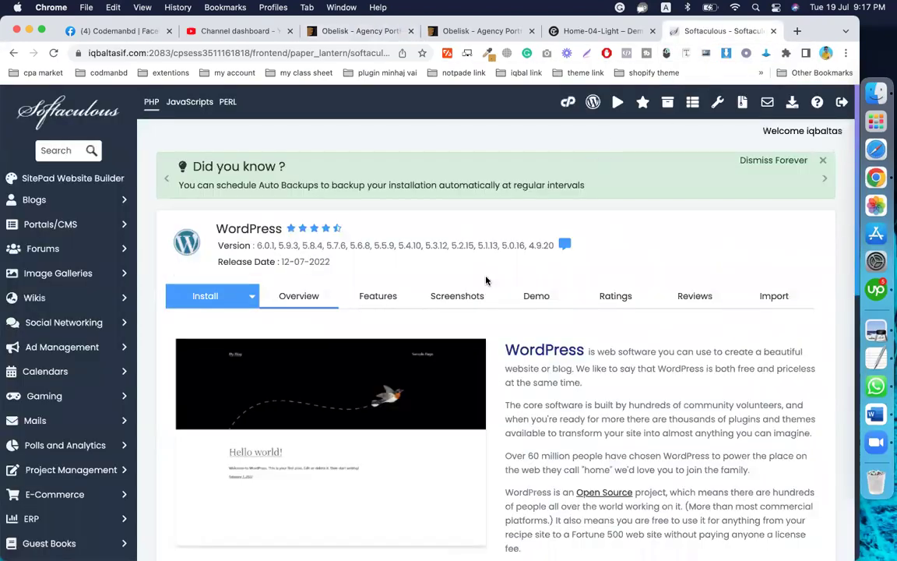
pyautogui.click(216, 296)
pyautogui.scroll(-10, 467, 311)
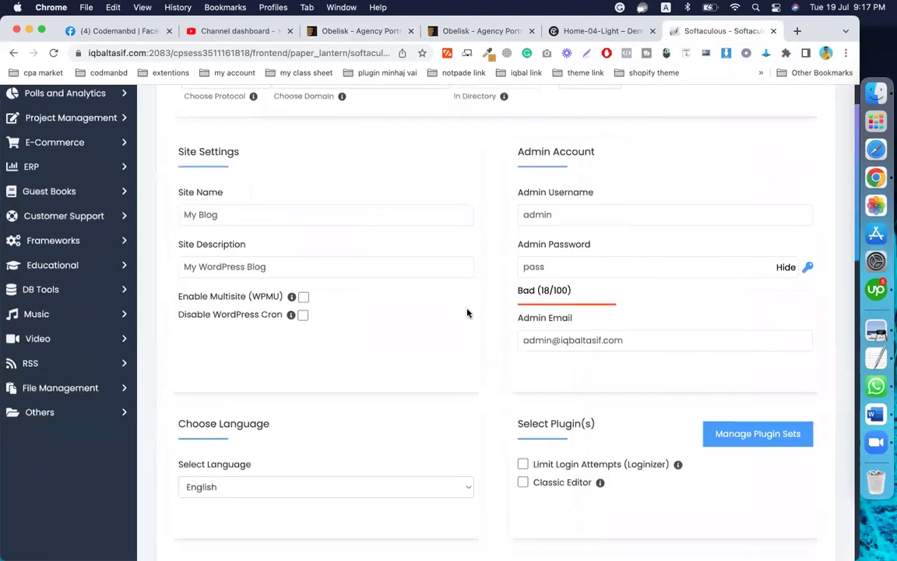
pyautogui.scroll(-5, 467, 313)
pyautogui.scroll(10, 467, 313)
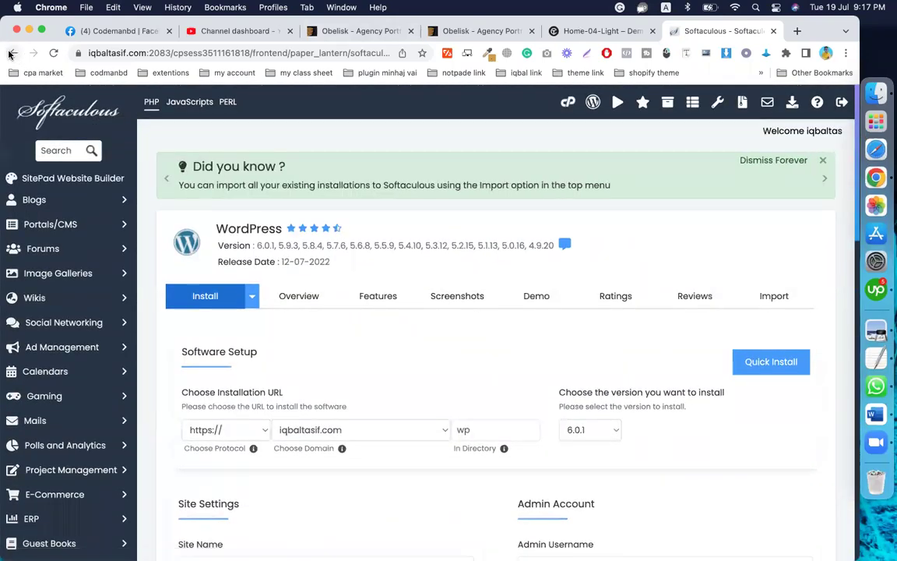
pyautogui.click(12, 53)
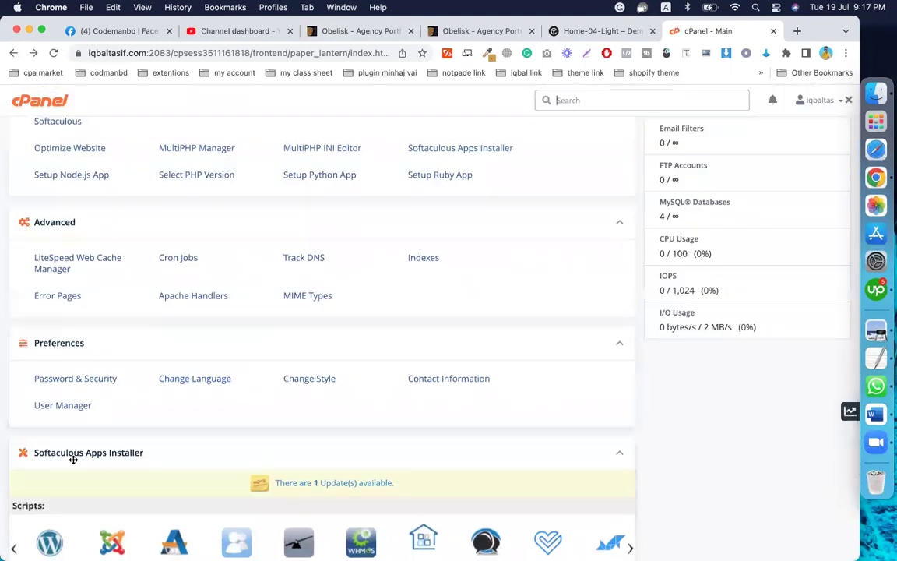
pyautogui.scroll(-3, 57, 431)
pyautogui.click(57, 431)
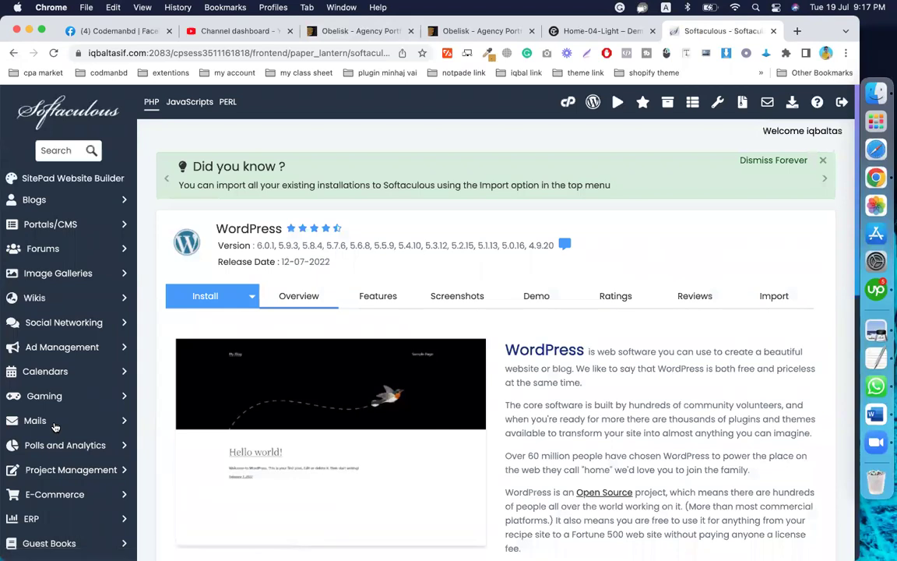
# Remove the /wp WordPress installation completely from Softaculous's current installations and acknowledge the removal.
pyautogui.scroll(-2, 54, 426)
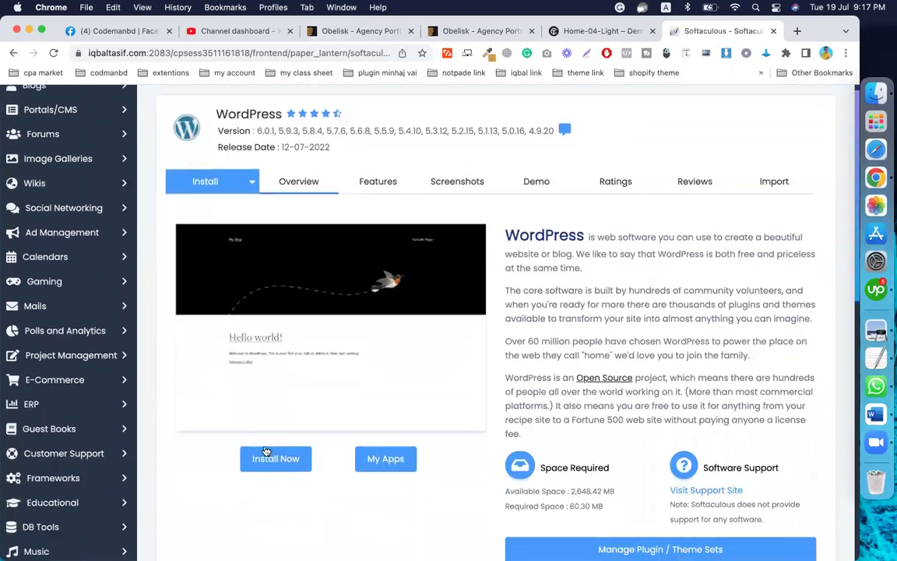
pyautogui.scroll(-5, 296, 456)
pyautogui.scroll(-1, 297, 454)
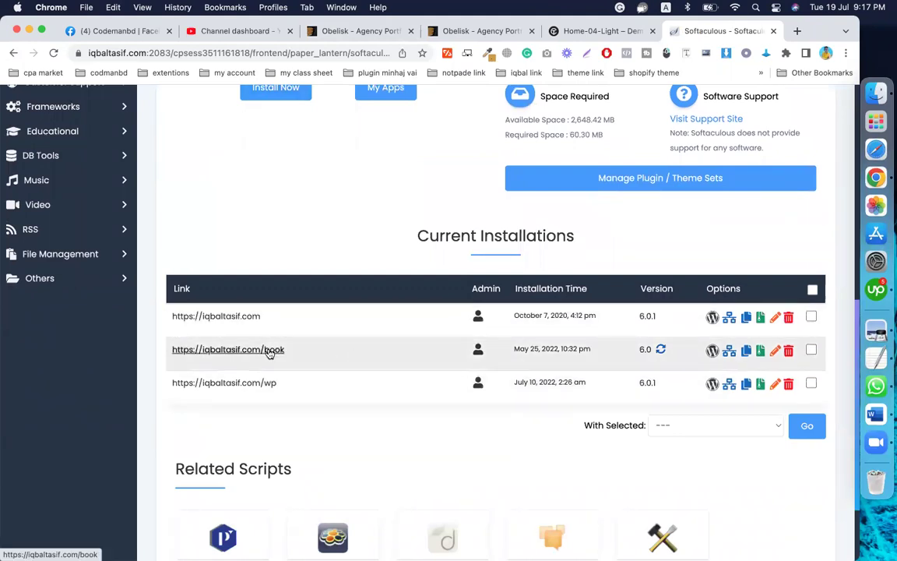
pyautogui.click(811, 383)
pyautogui.click(779, 424)
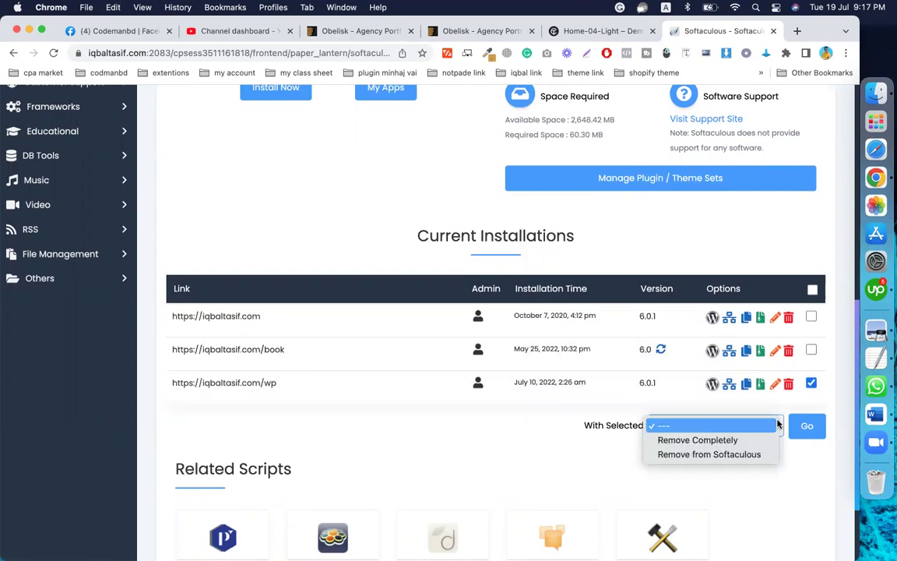
pyautogui.click(731, 441)
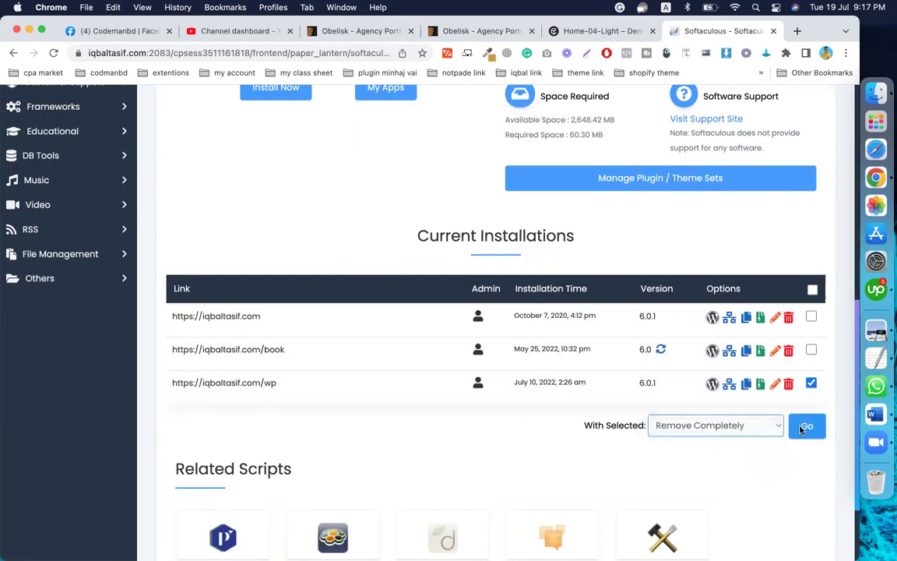
pyautogui.click(805, 427)
pyautogui.click(535, 149)
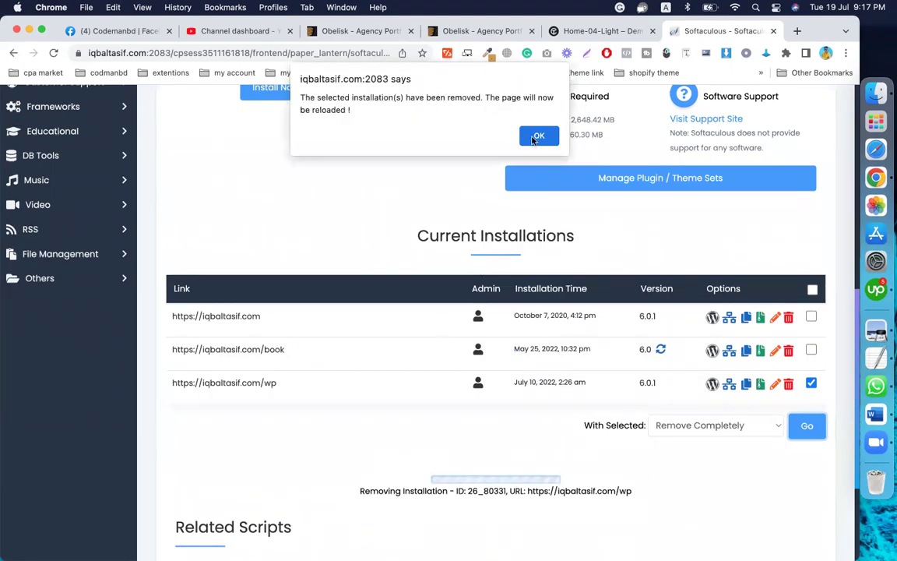
pyautogui.click(537, 136)
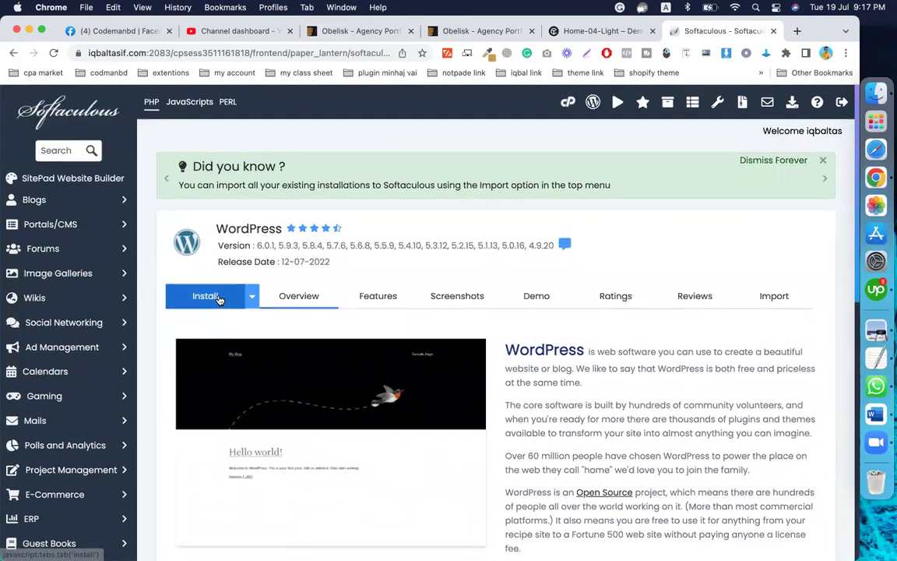
# Open the WordPress installation form at its installation directory field.
pyautogui.click(217, 298)
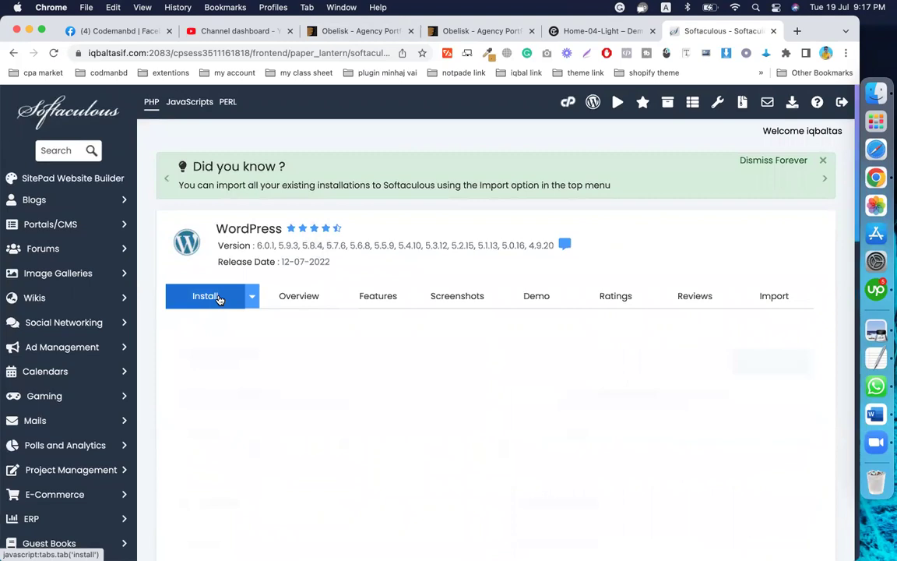
pyautogui.scroll(-3, 405, 351)
pyautogui.click(492, 316)
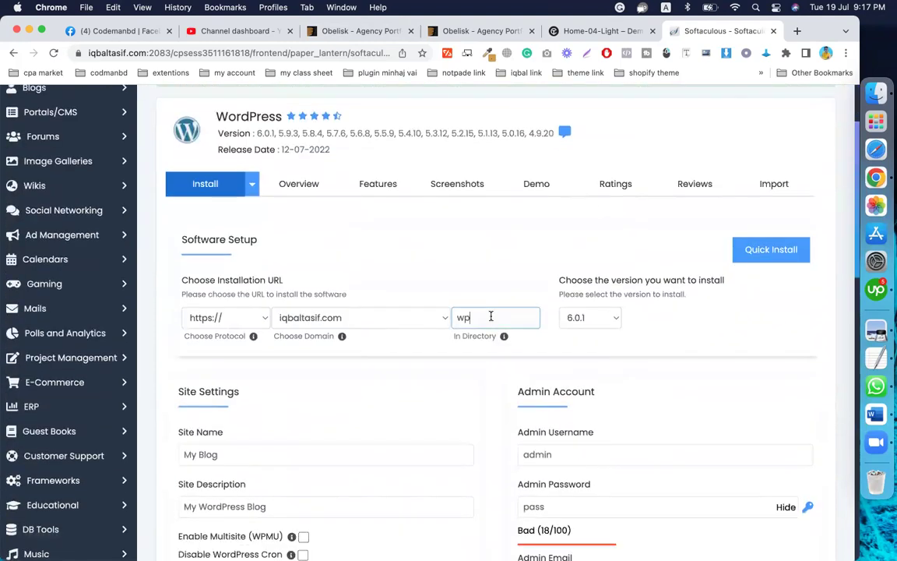
# Copy the word "Obelisk" from the theme's title on its ThemeForest item page.
pyautogui.click(456, 31)
pyautogui.click(356, 31)
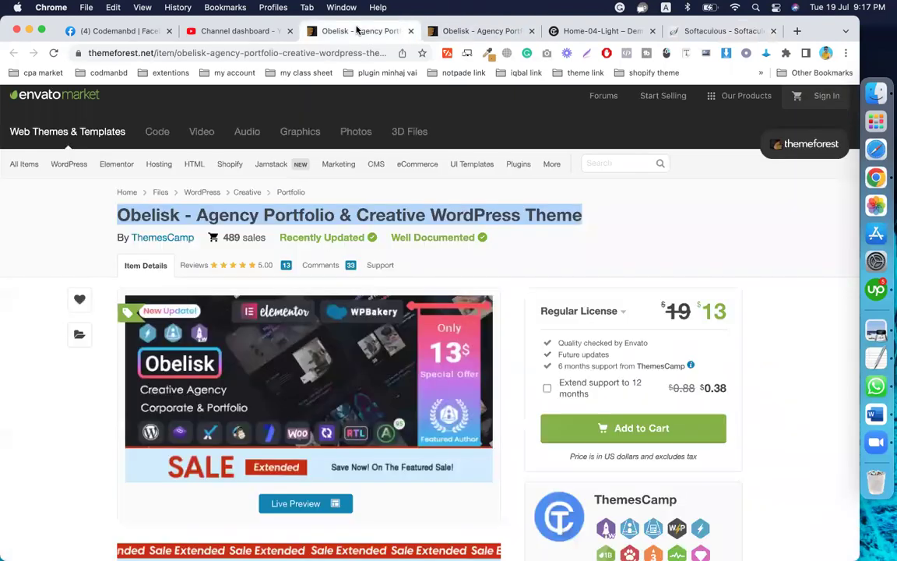
pyautogui.click(173, 216)
pyautogui.moveTo(178, 216); pyautogui.dragTo(117, 212)
pyautogui.press('super+c')
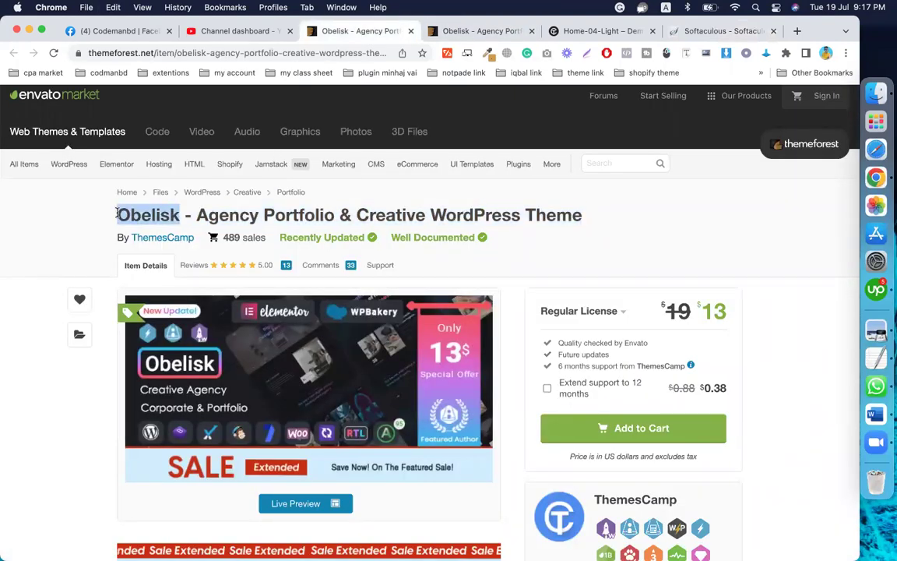
# Set the WordPress installation directory in Softaculous to the copied name "Obelisk".
pyautogui.click(619, 29)
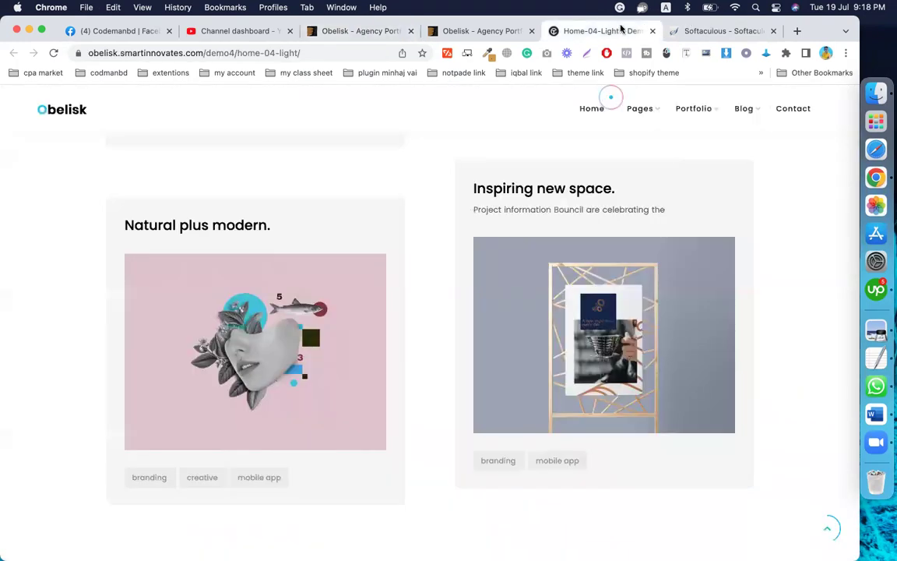
pyautogui.click(705, 30)
pyautogui.click(480, 317)
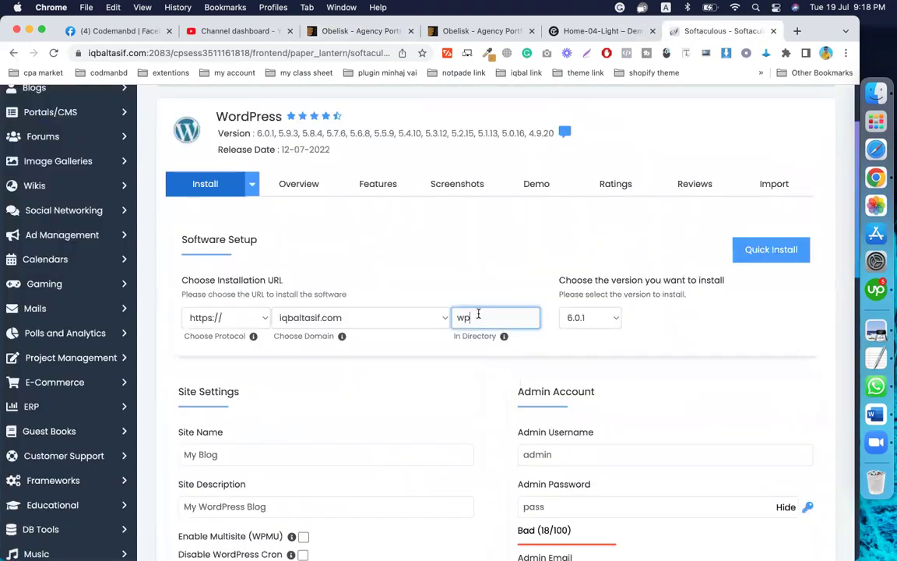
pyautogui.doubleClick(478, 314)
pyautogui.press('super+v')
pyautogui.scroll(-1, 582, 358)
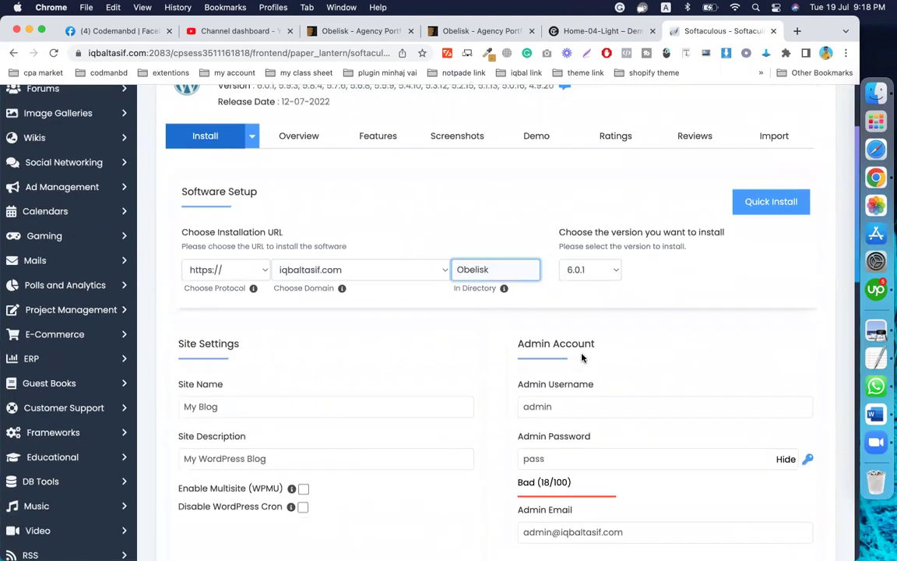
# Set the WordPress installation directory to the site owner's first name in lowercase.
pyautogui.doubleClick(485, 270)
pyautogui.press('BackSpace')
pyautogui.write('iqbal')
pyautogui.scroll(-3, 517, 306)
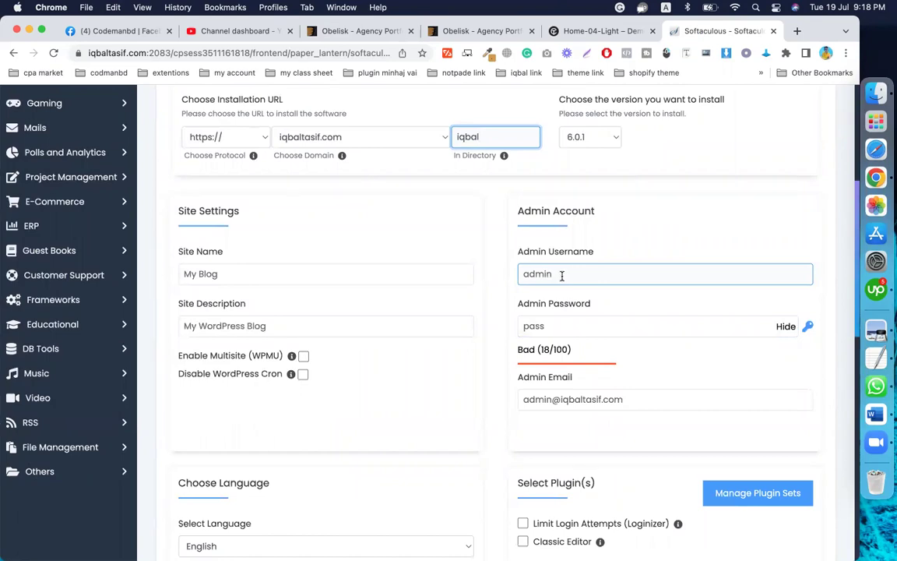
# Install WordPress with the remaining form settings left at their defaults and open the new site's administrative URL.
pyautogui.scroll(-2, 562, 275)
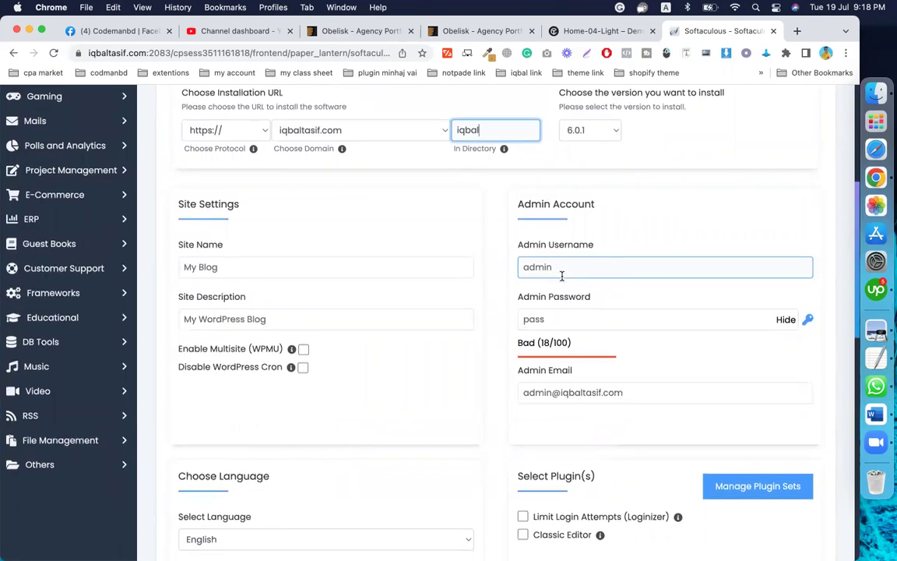
pyautogui.scroll(-3, 561, 292)
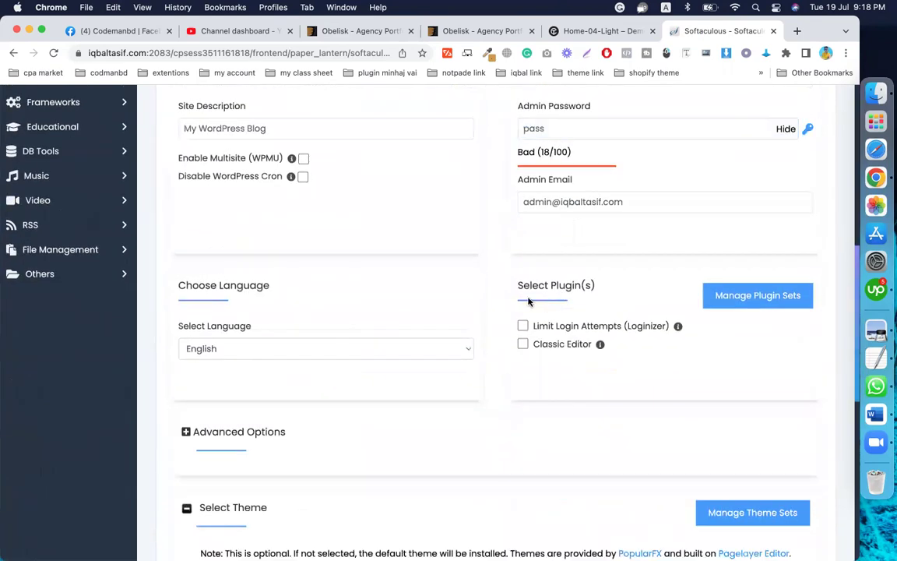
pyautogui.scroll(-6, 426, 425)
pyautogui.scroll(-3, 428, 426)
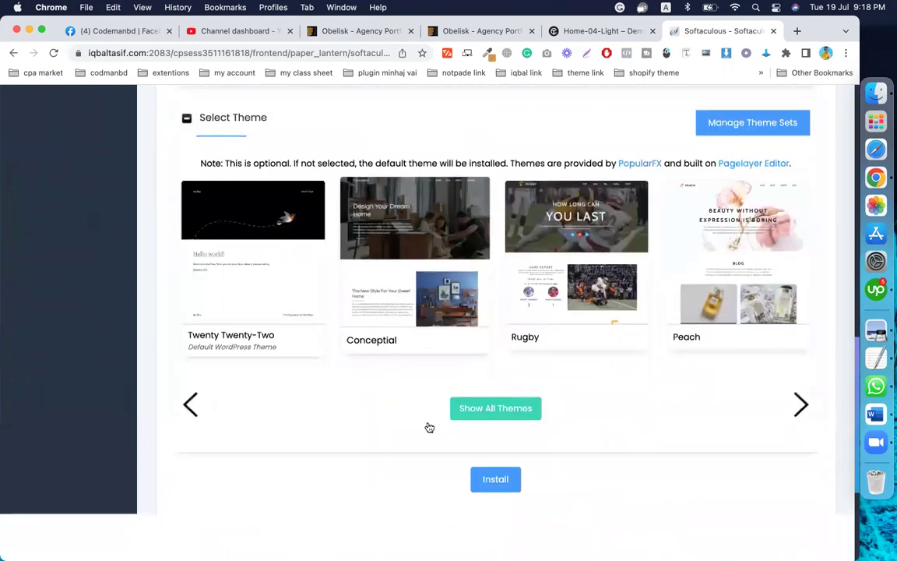
pyautogui.scroll(-2, 494, 477)
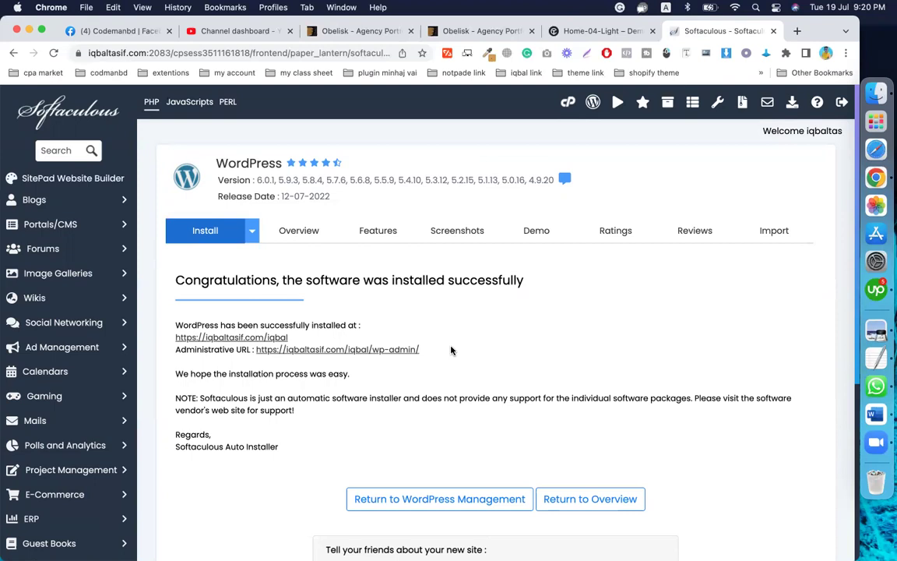
pyautogui.click(349, 351)
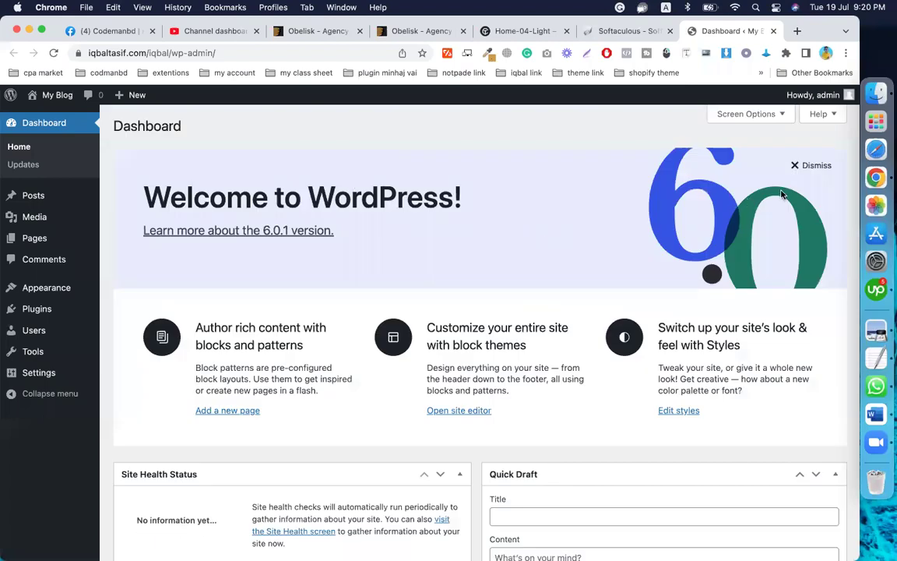
# Dismiss the dashboard's welcome panel and hide WordPress Events and News, Quick Draft, Activity, At a Glance and Site Health Status.
pyautogui.click(810, 166)
pyautogui.click(754, 115)
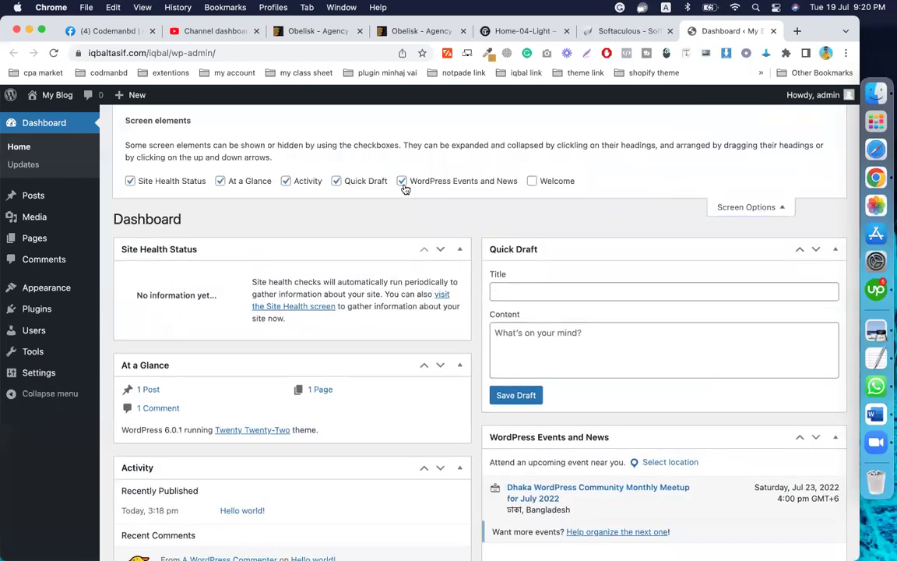
pyautogui.click(402, 182)
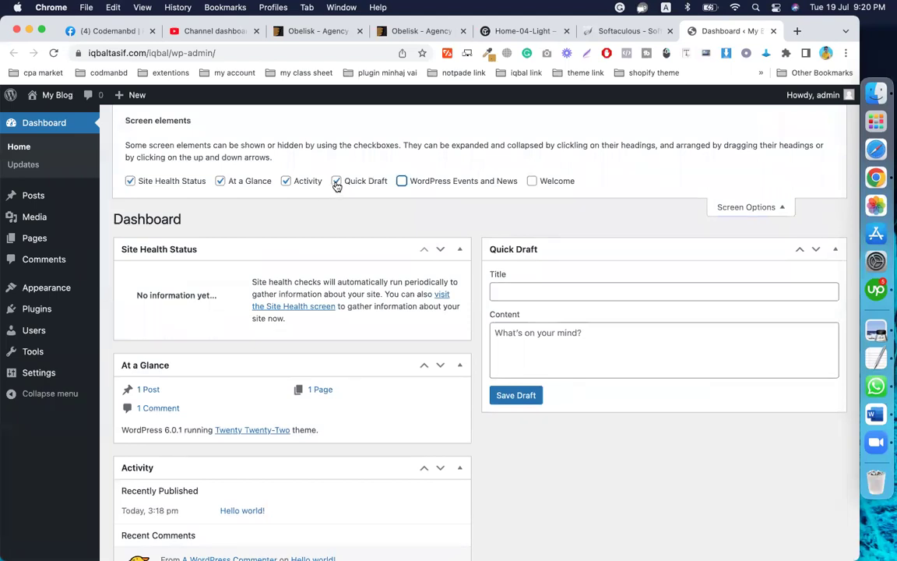
pyautogui.click(336, 182)
pyautogui.click(286, 182)
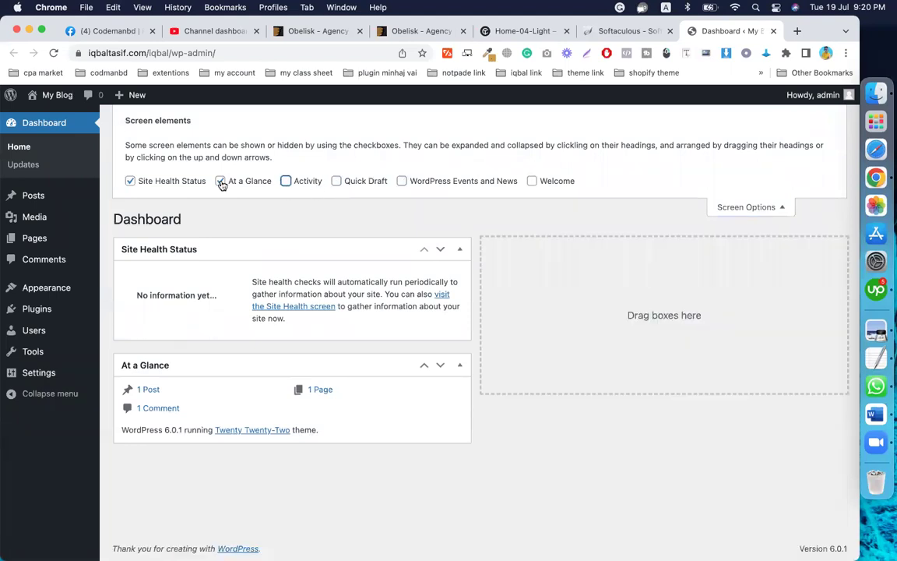
pyautogui.click(222, 181)
pyautogui.click(130, 180)
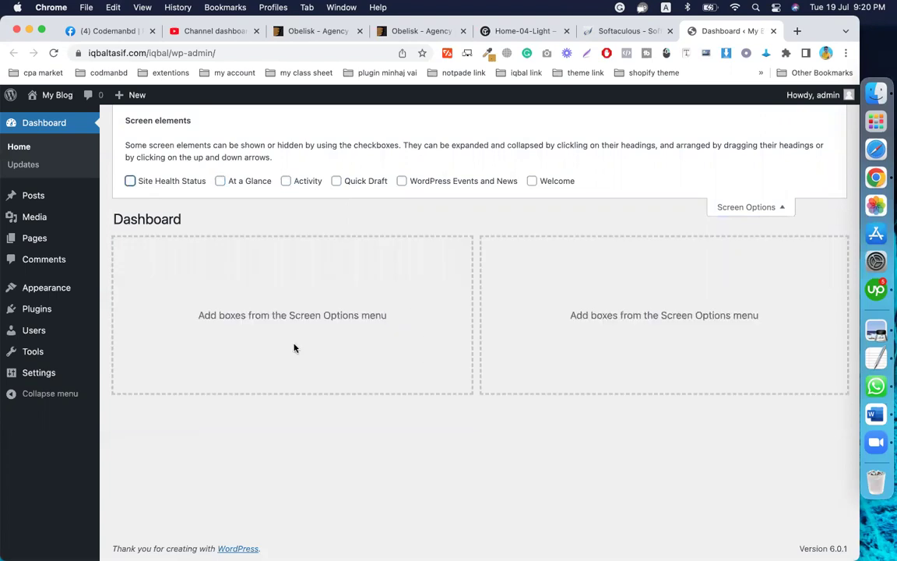
pyautogui.click(782, 207)
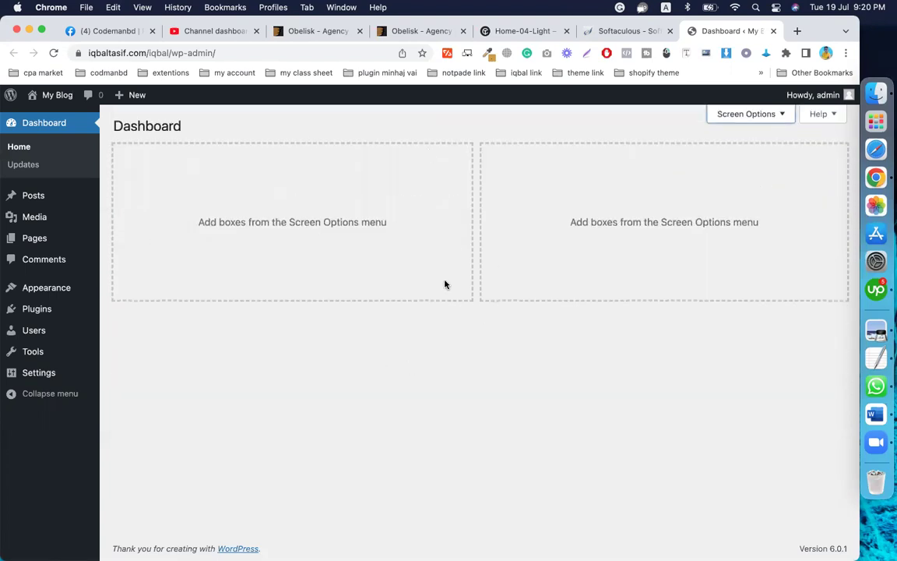
pyautogui.click(40, 126)
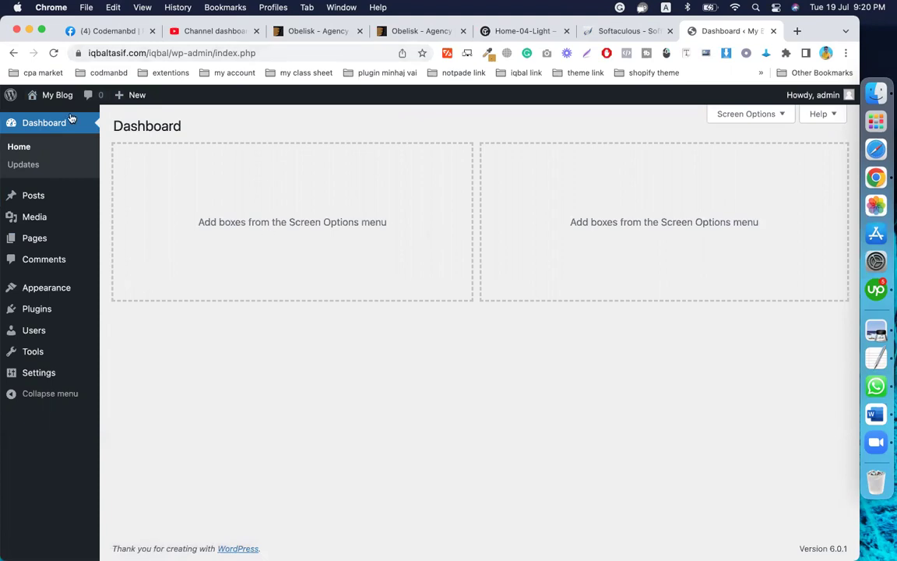
# Open the new site's front end in a separate browser tab and look over its default home page.
pyautogui.moveTo(54, 94)
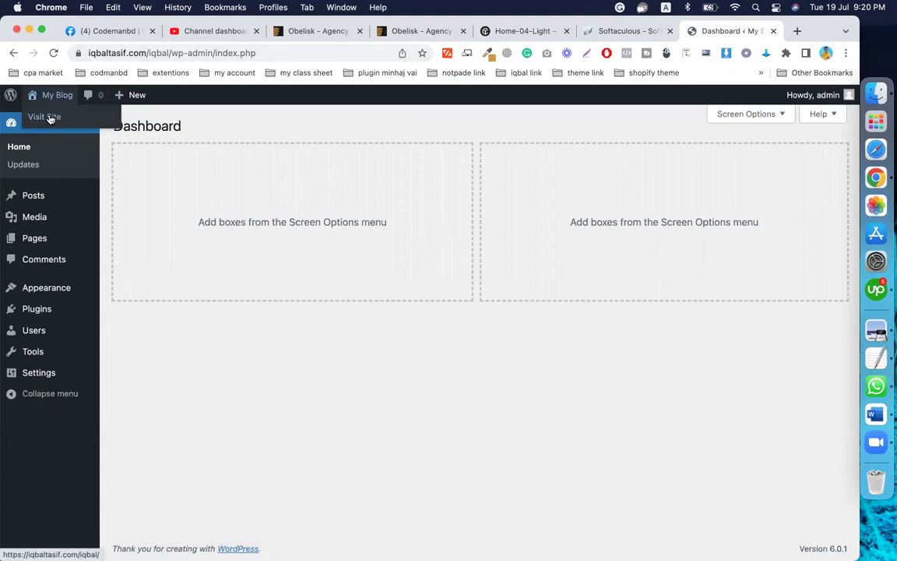
pyautogui.rightClick(50, 119)
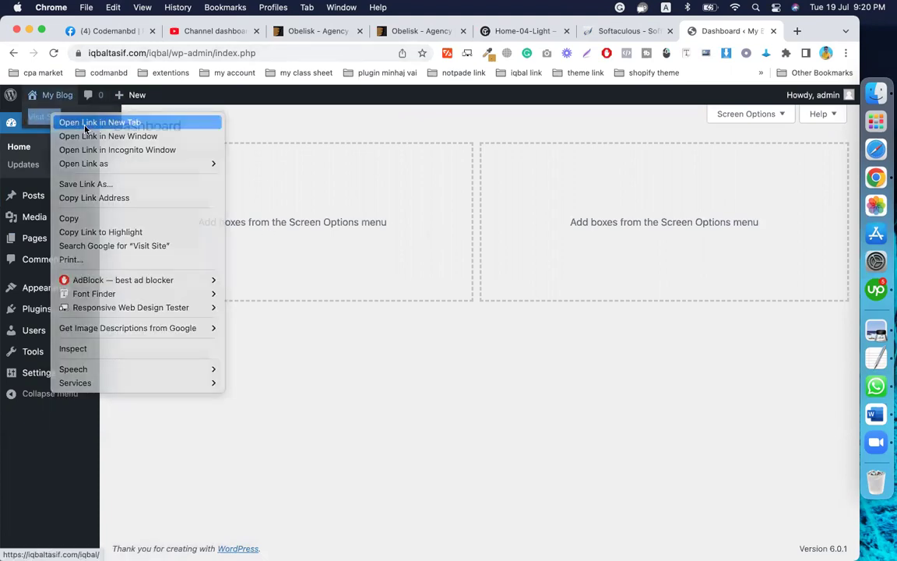
pyautogui.click(86, 123)
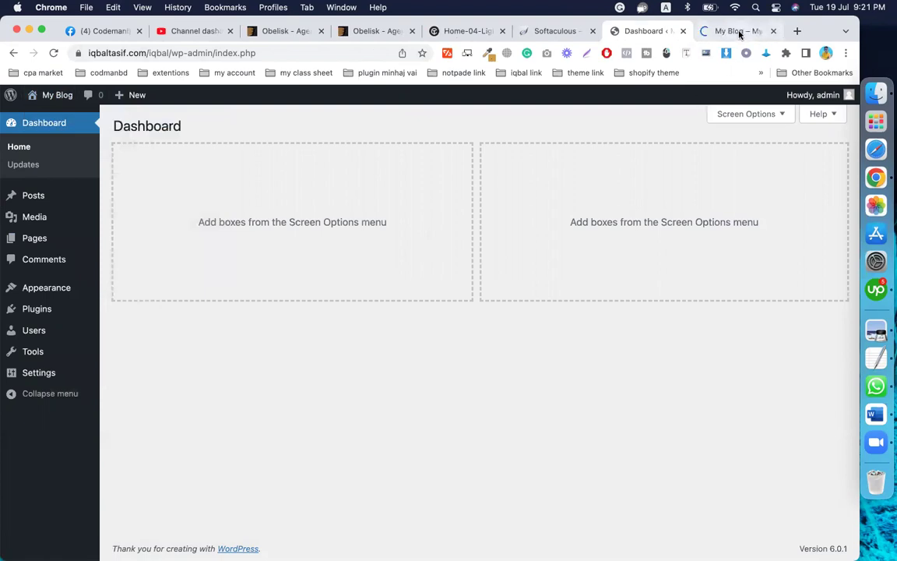
pyautogui.click(740, 31)
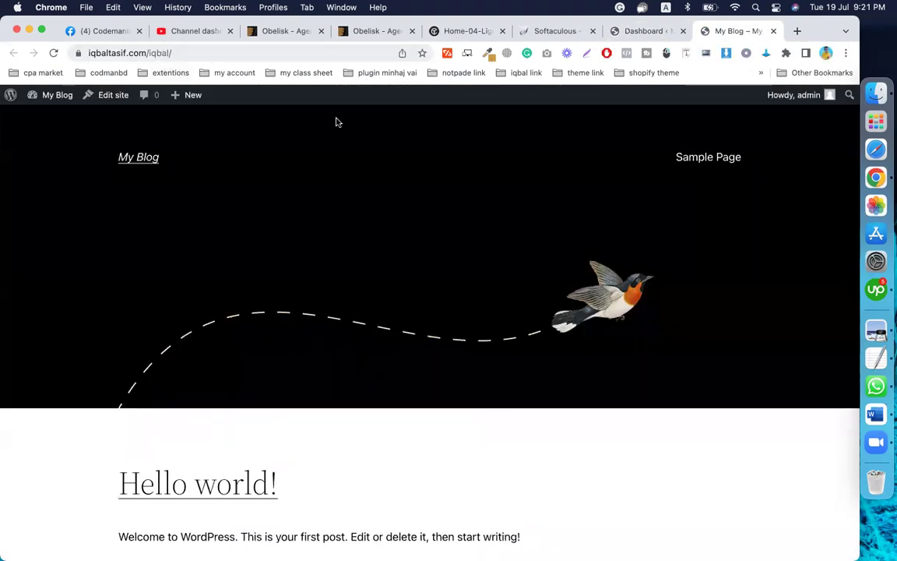
pyautogui.scroll(-5, 340, 300)
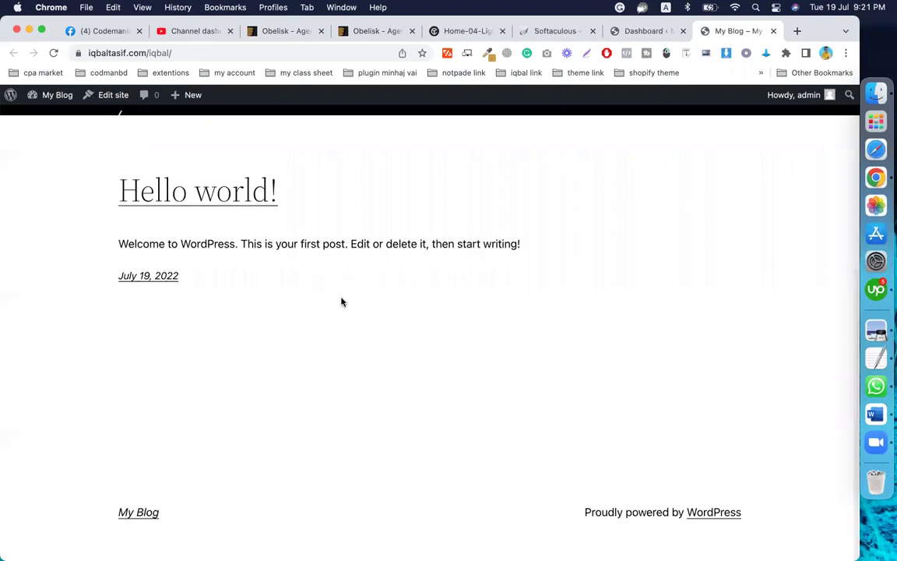
pyautogui.scroll(5, 340, 300)
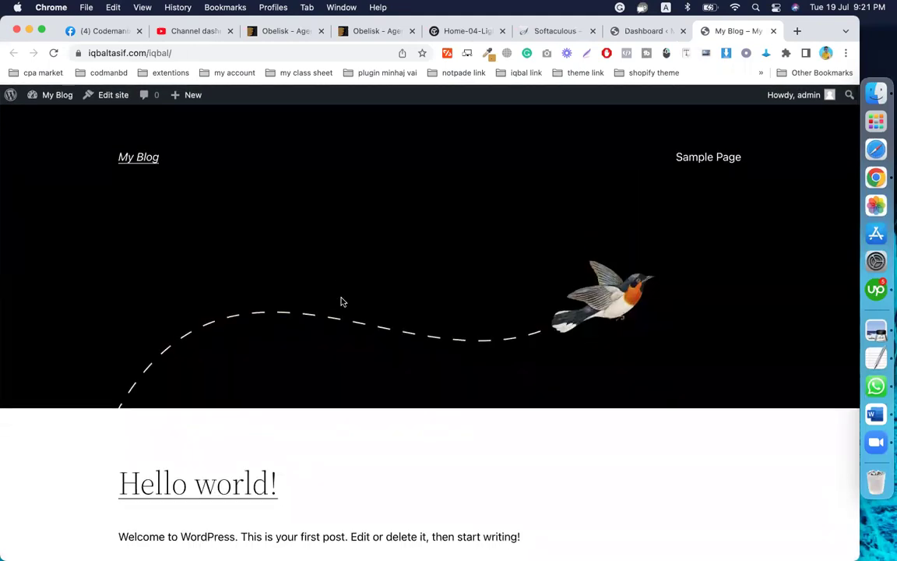
pyautogui.scroll(-5, 343, 302)
pyautogui.scroll(5, 343, 302)
# Return to the WordPress dashboard and open the upload form for adding a new theme.
pyautogui.click(632, 32)
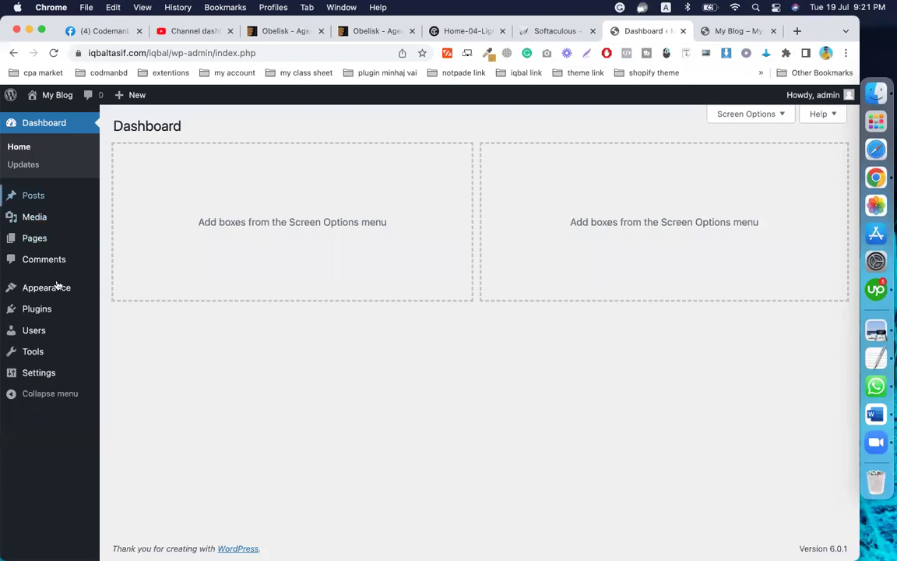
pyautogui.moveTo(60, 288)
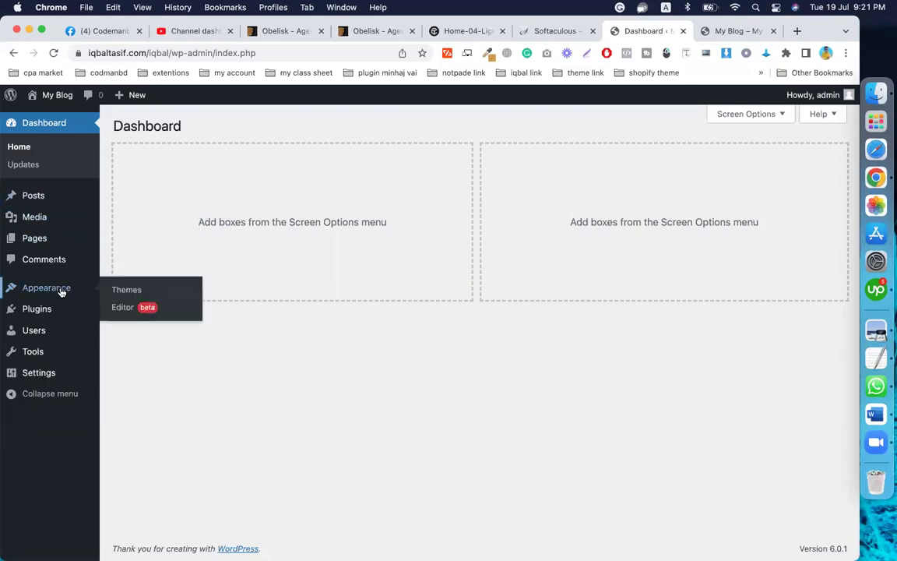
pyautogui.click(135, 290)
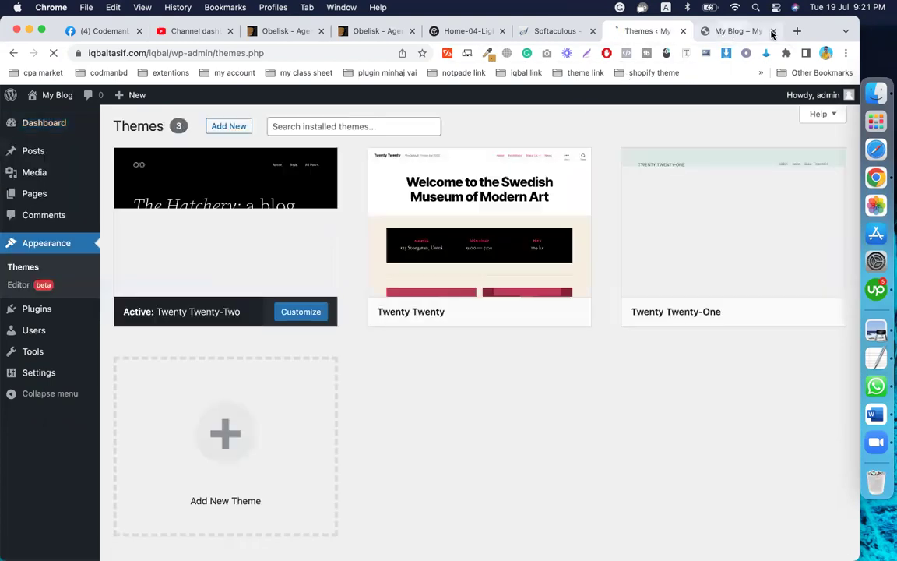
pyautogui.click(227, 133)
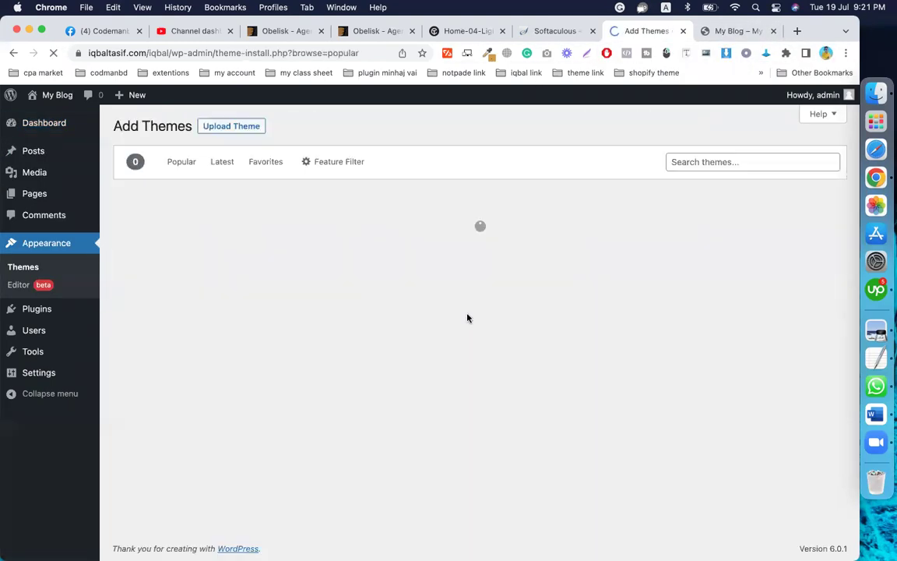
pyautogui.click(243, 128)
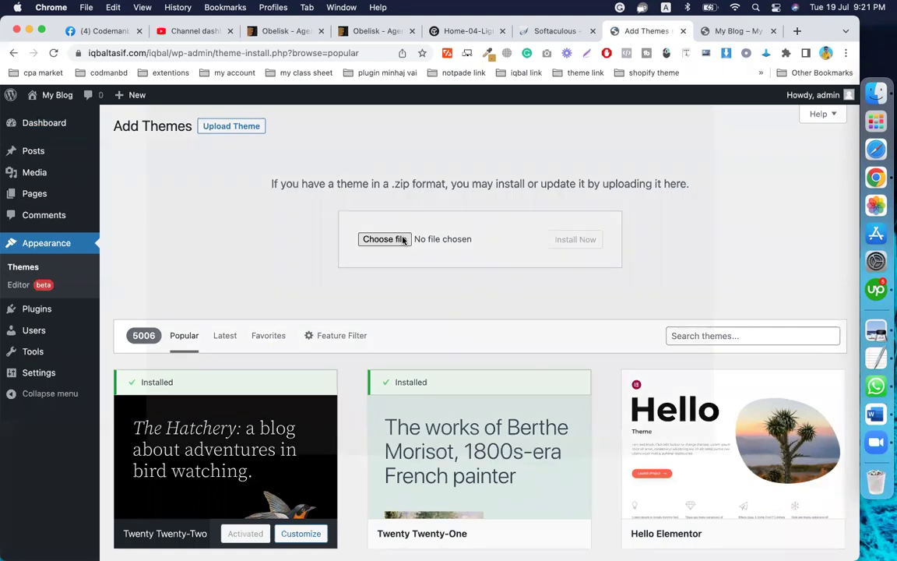
# Install the theme from obelisk.zip in the Desktop's Main files folder and activate it.
pyautogui.click(403, 239)
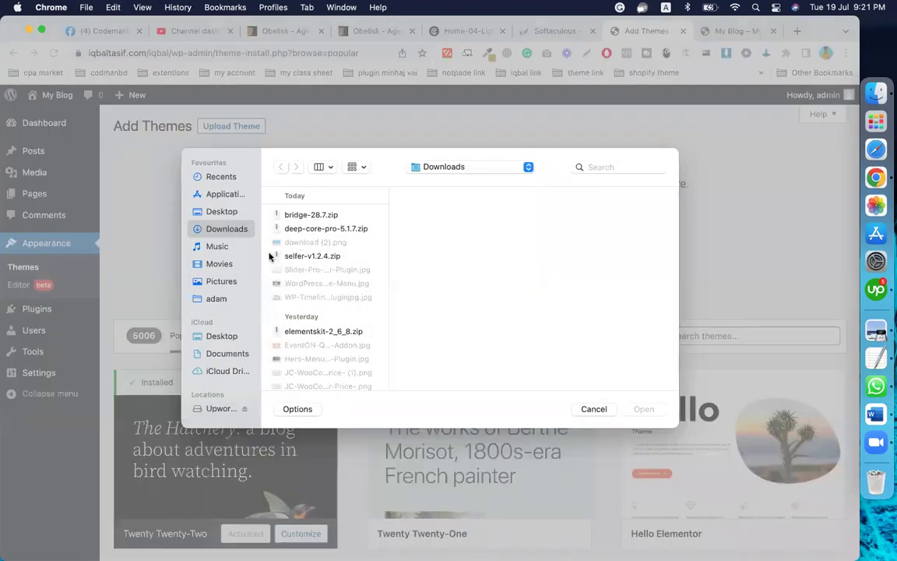
pyautogui.click(222, 211)
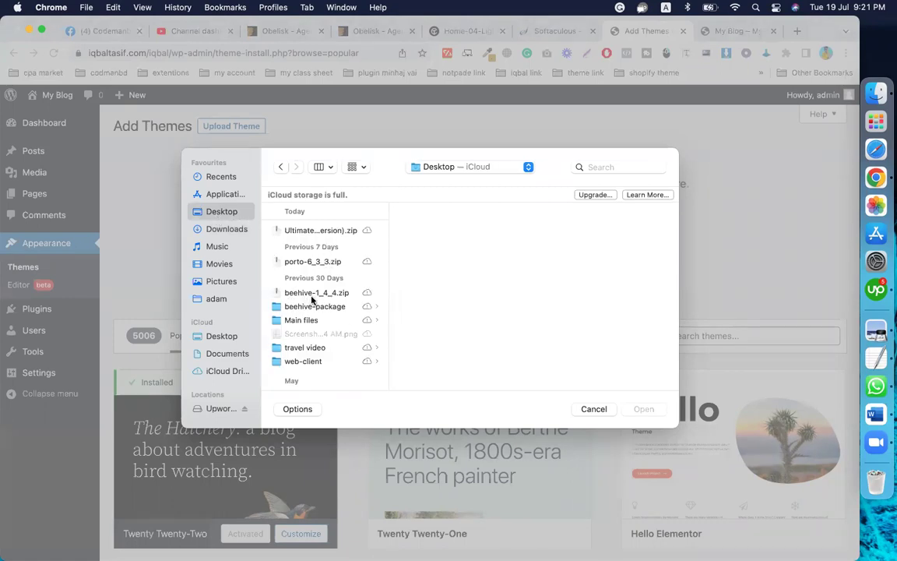
pyautogui.click(309, 321)
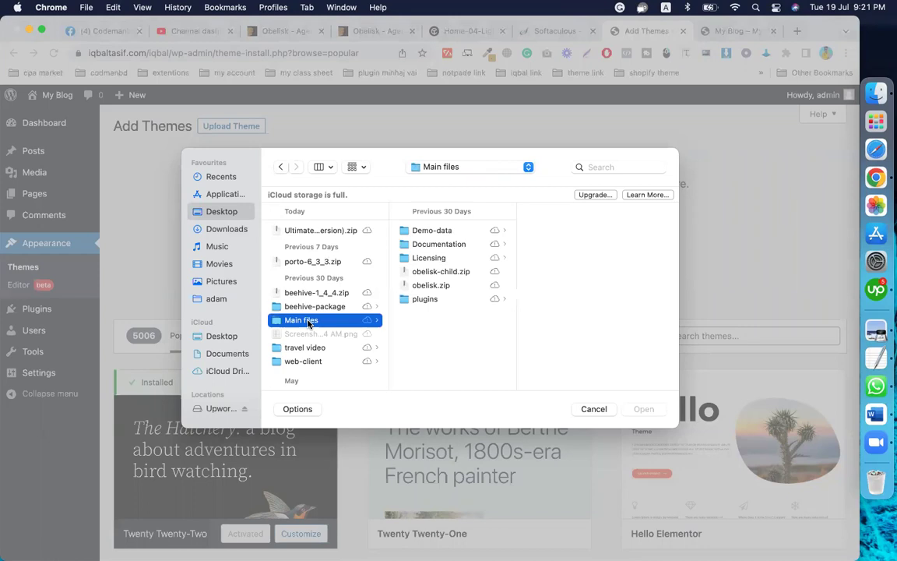
pyautogui.click(431, 286)
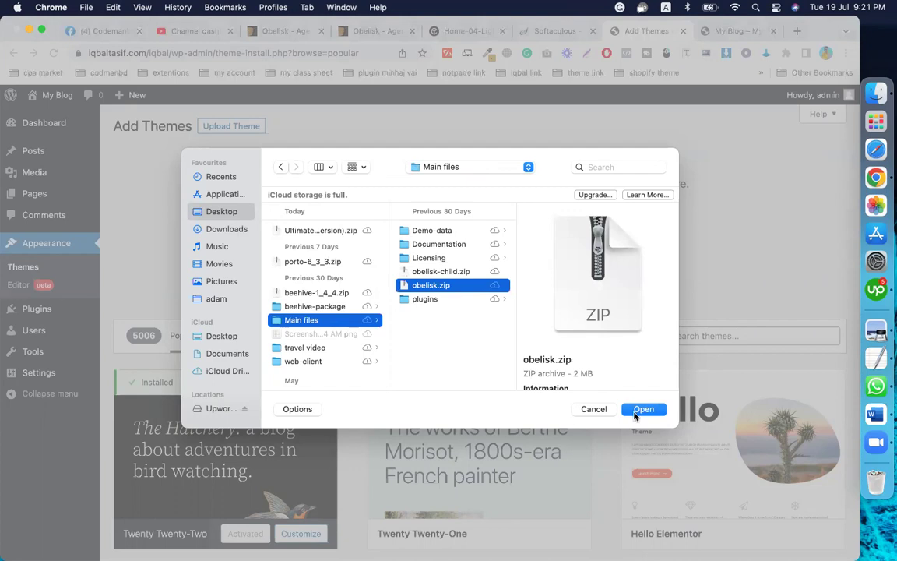
pyautogui.click(641, 409)
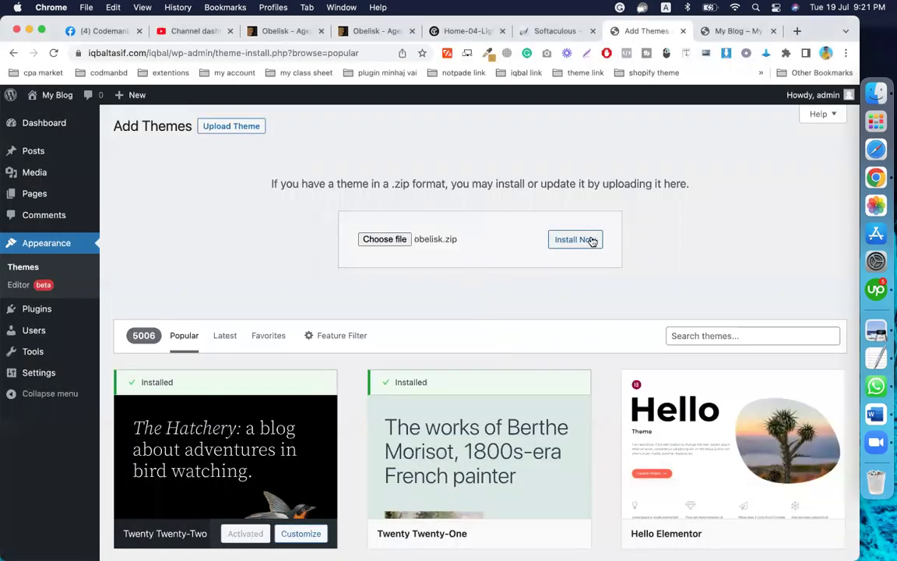
pyautogui.click(590, 240)
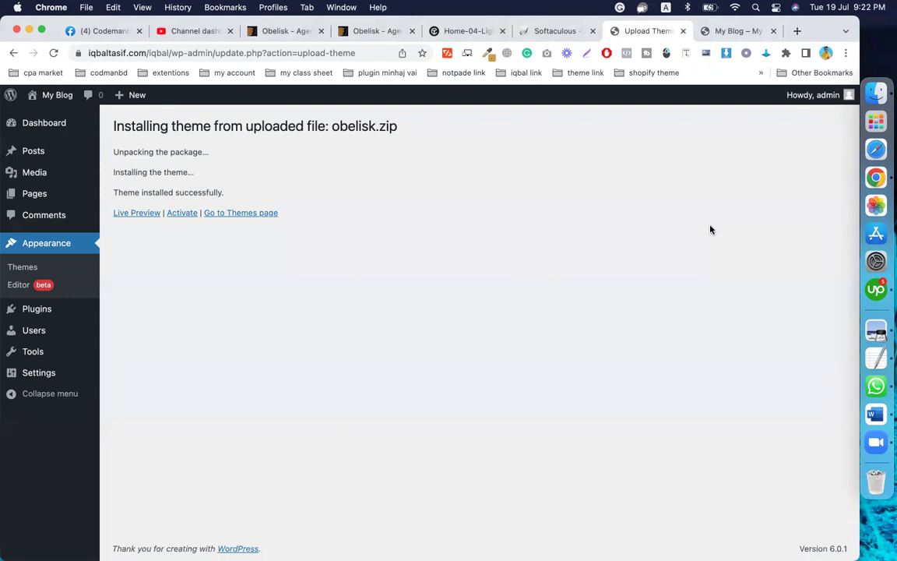
pyautogui.click(181, 215)
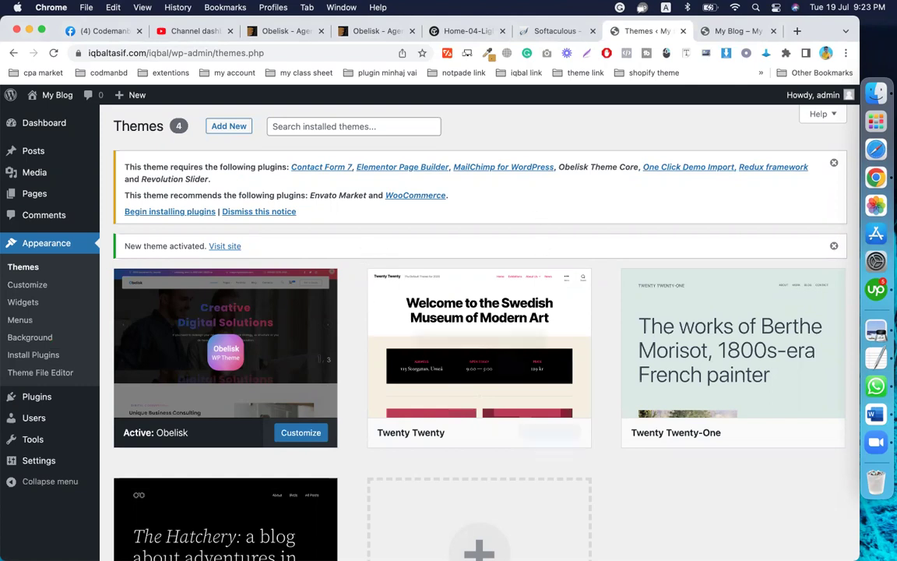
# Delete the preinstalled Akismet Anti-Spam and Hello Dolly plugins together in one bulk action.
pyautogui.moveTo(567, 333)
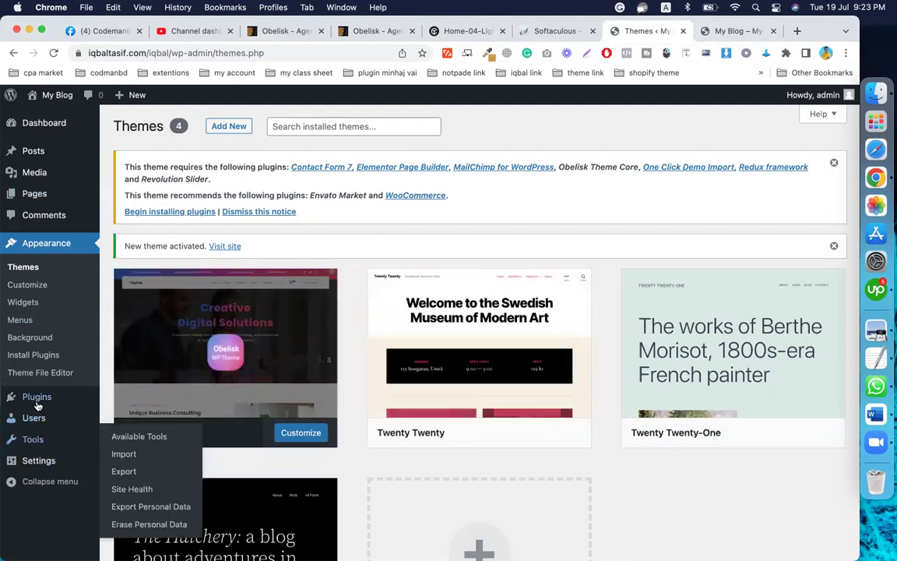
pyautogui.moveTo(36, 403)
pyautogui.click(125, 399)
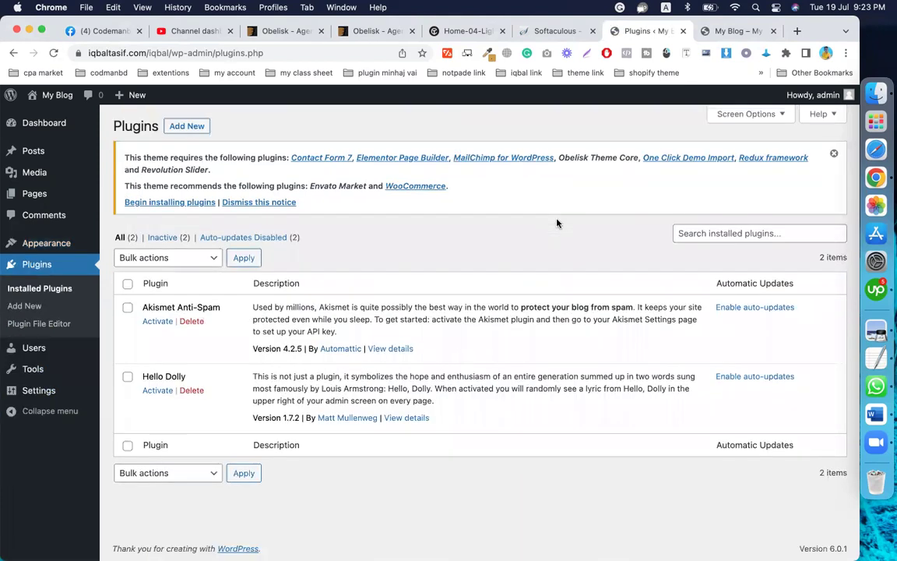
pyautogui.click(127, 308)
pyautogui.click(127, 378)
pyautogui.click(190, 260)
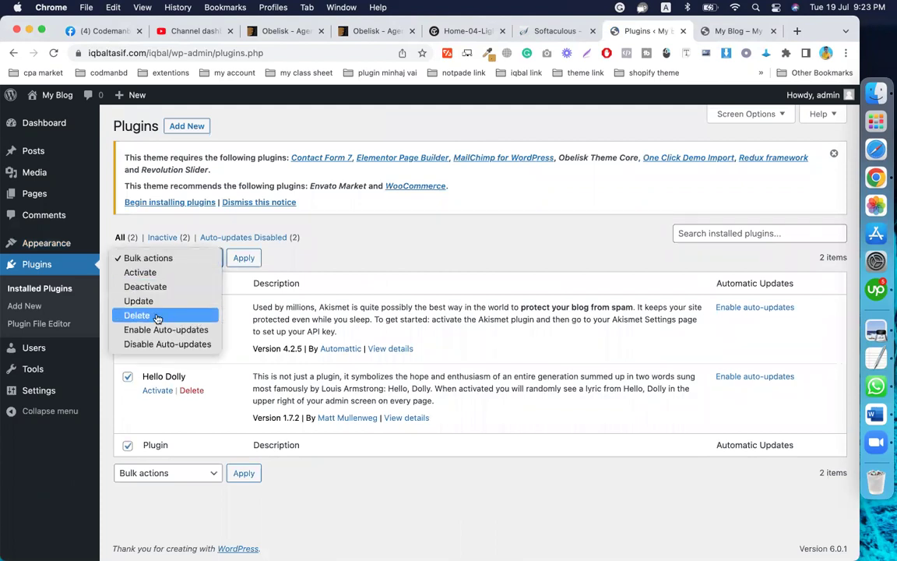
pyautogui.click(158, 315)
pyautogui.click(245, 258)
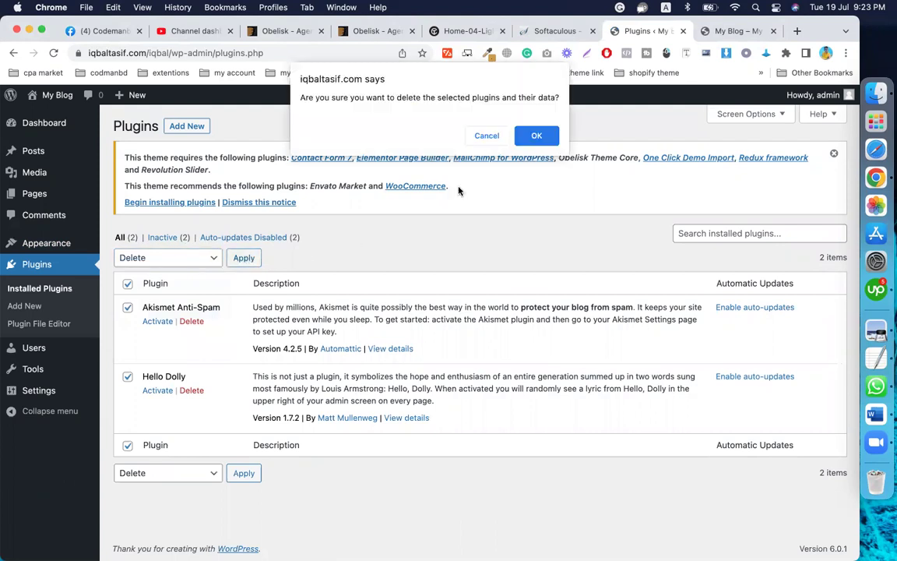
pyautogui.click(535, 136)
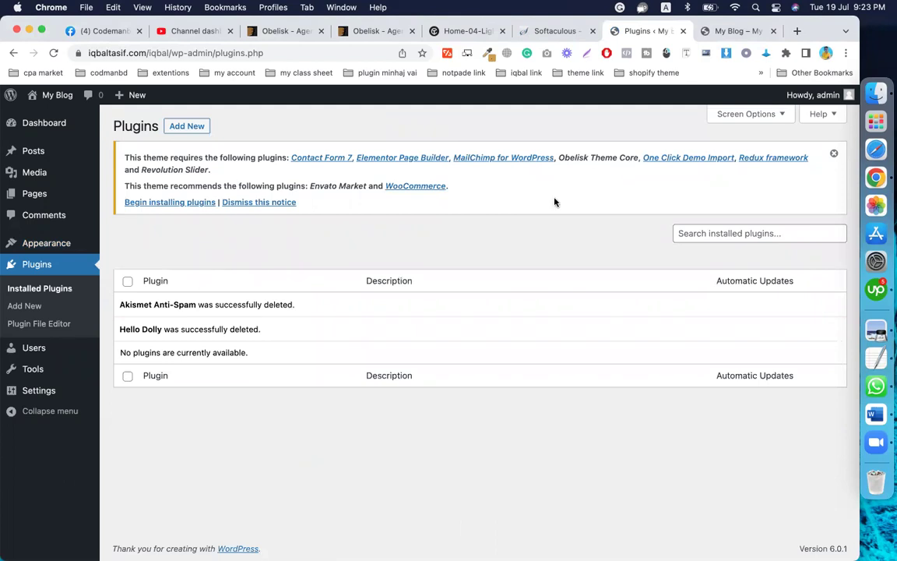
# Install the plugin from obelisk_plugin.zip in the plugins folder of Main files and activate it.
pyautogui.click(170, 121)
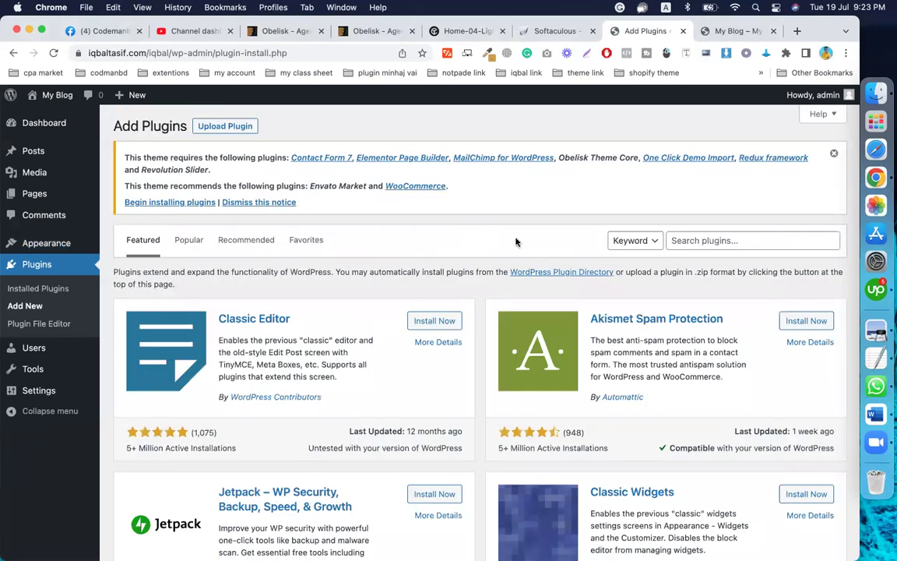
pyautogui.click(211, 129)
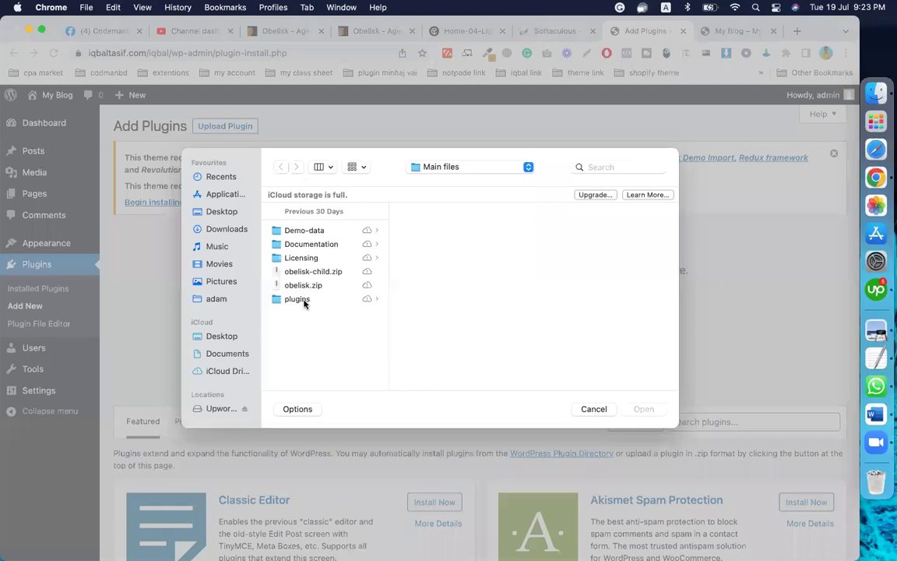
pyautogui.click(300, 300)
pyautogui.click(457, 231)
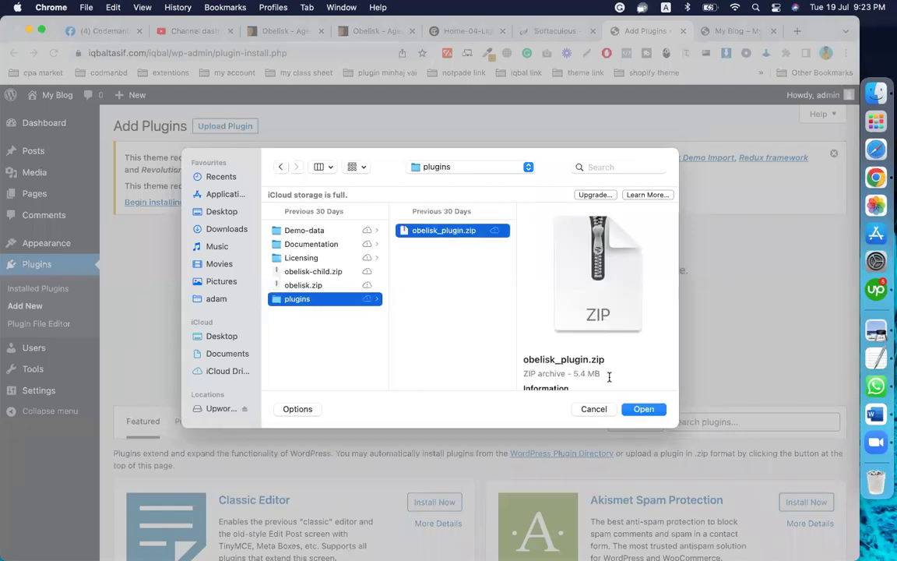
pyautogui.click(650, 410)
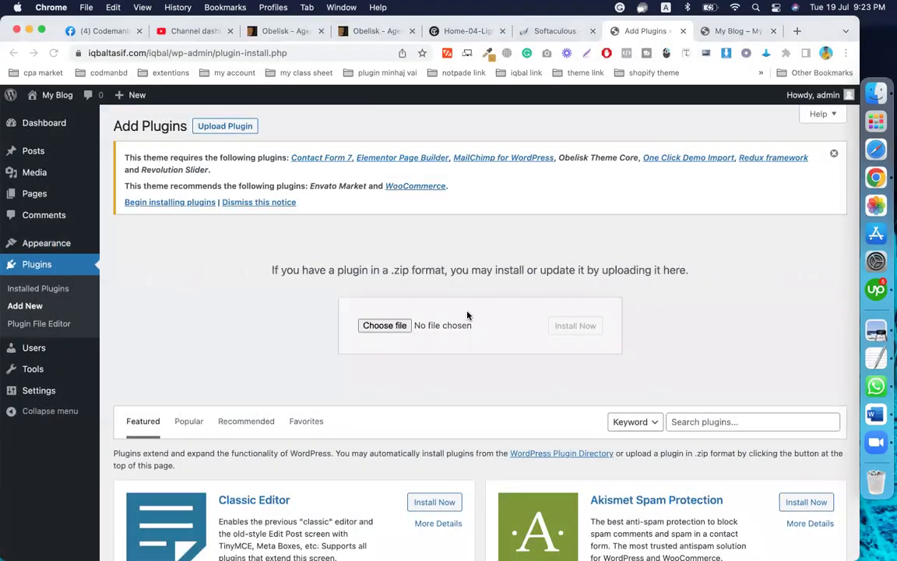
pyautogui.click(576, 326)
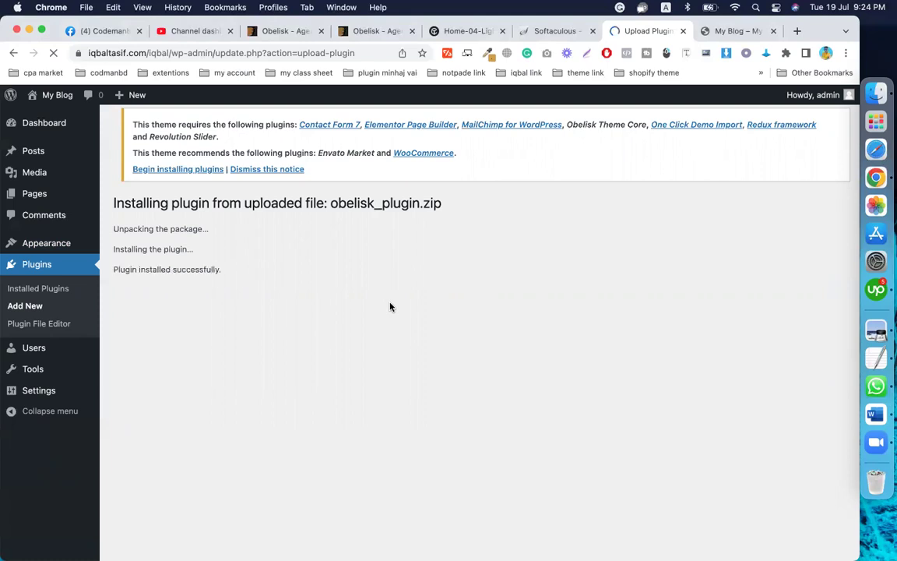
pyautogui.click(136, 296)
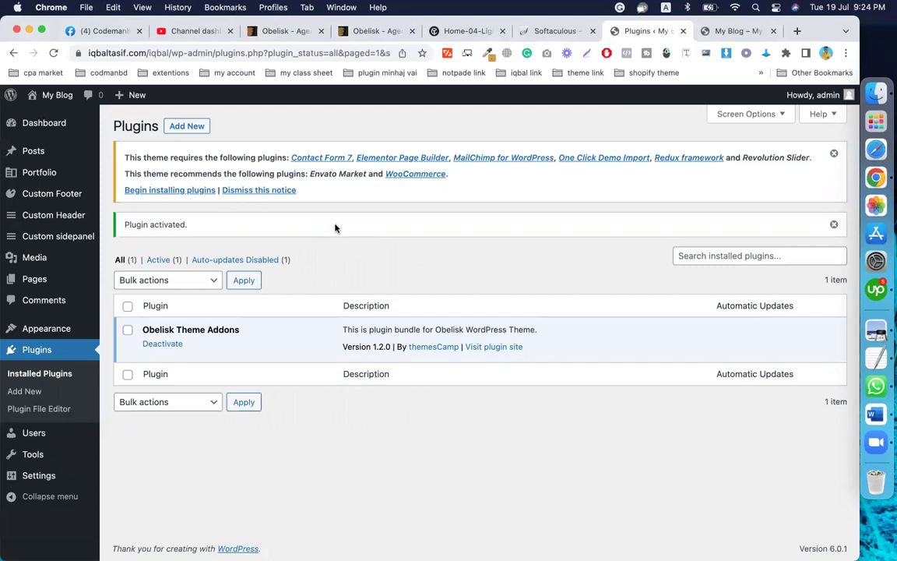
# Open the theme's required plugins installer and bulk-install all eight plugins, from Contact Form 7 to WooCommerce.
pyautogui.click(178, 193)
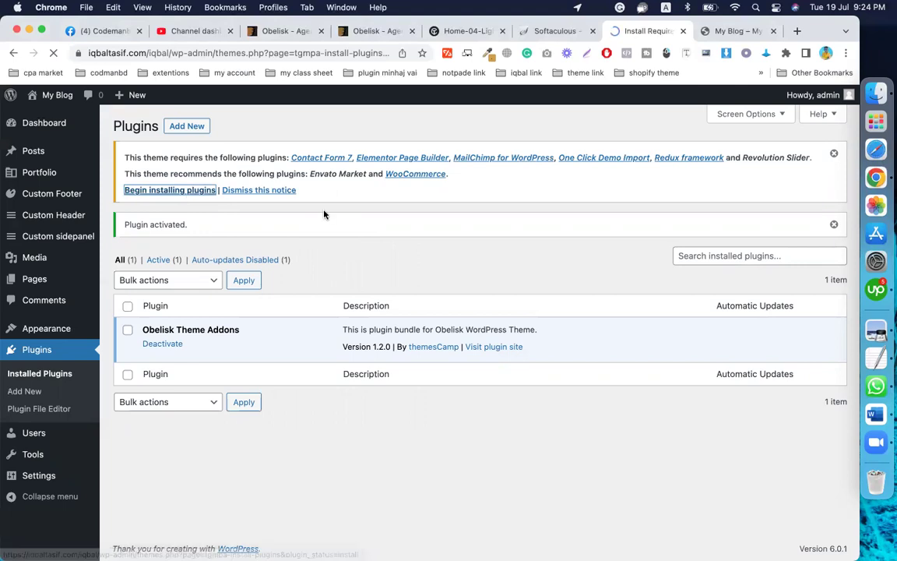
pyautogui.click(125, 196)
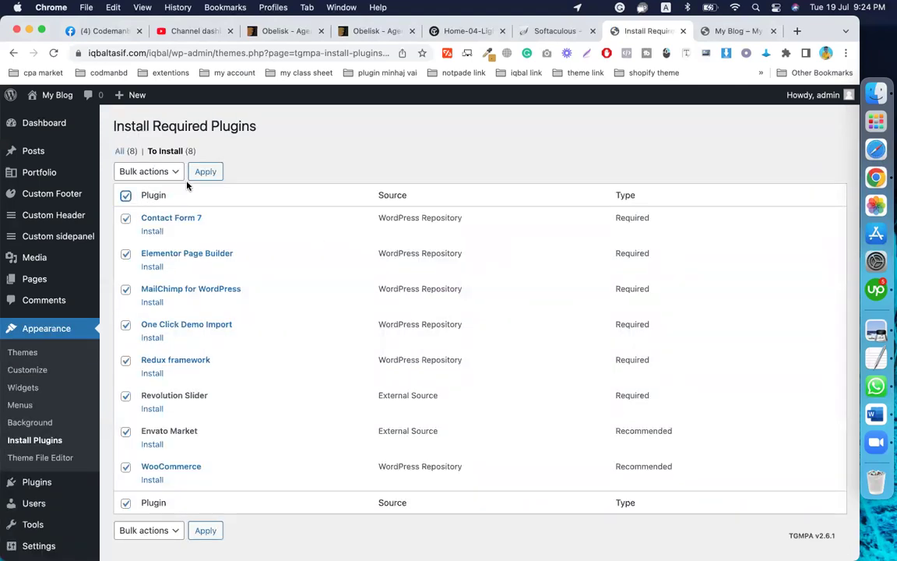
pyautogui.click(175, 172)
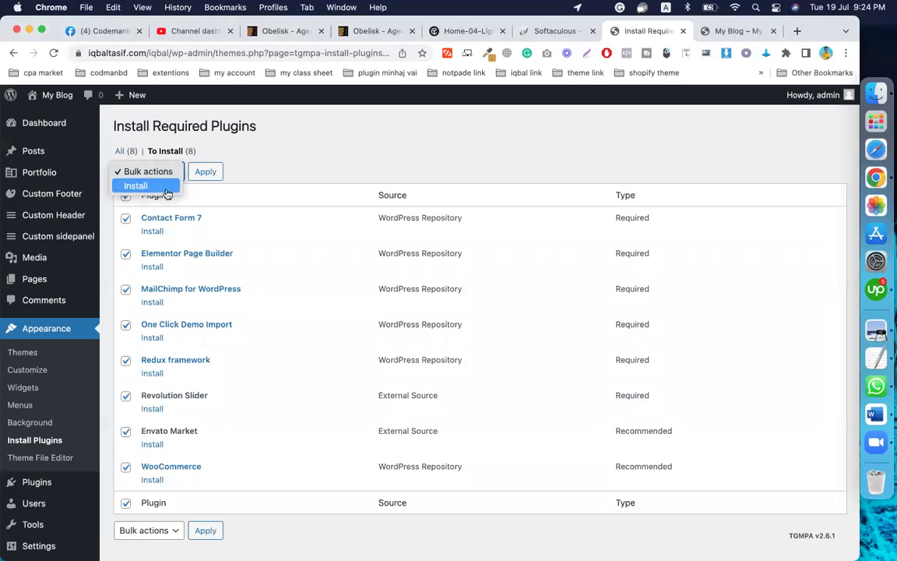
pyautogui.click(166, 187)
pyautogui.click(200, 176)
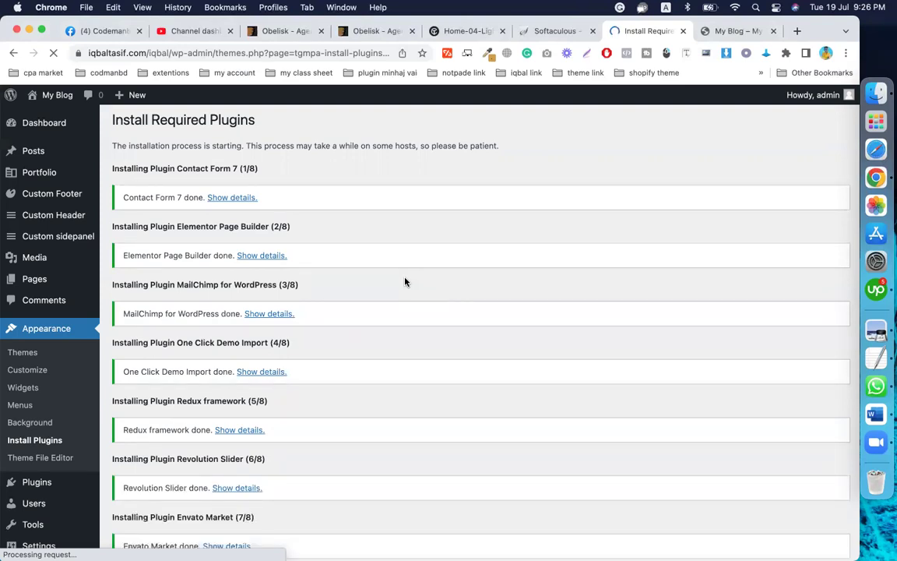
# Follow the bulk installation log of the required plugins through to the last one, WooCommerce.
pyautogui.scroll(-4, 405, 282)
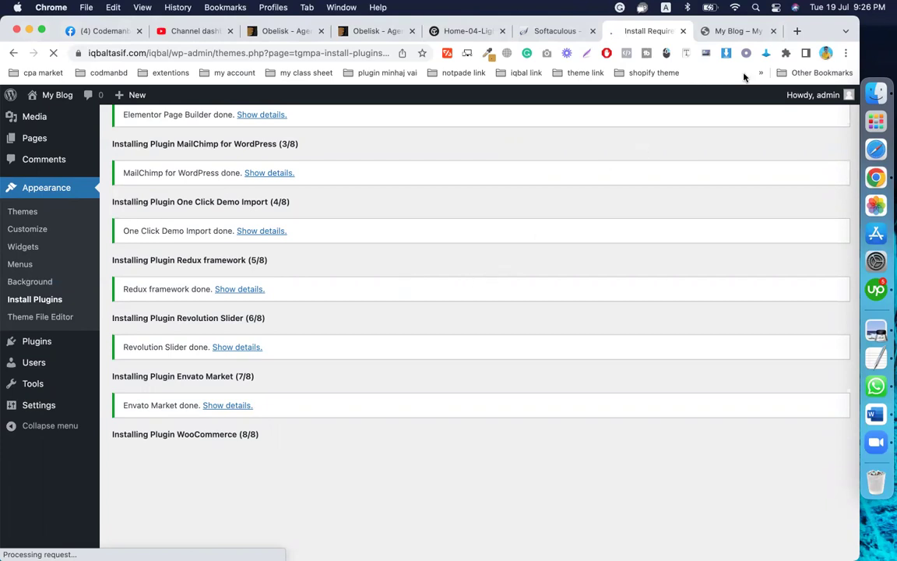
pyautogui.scroll(4, 542, 186)
pyautogui.scroll(-5, 542, 186)
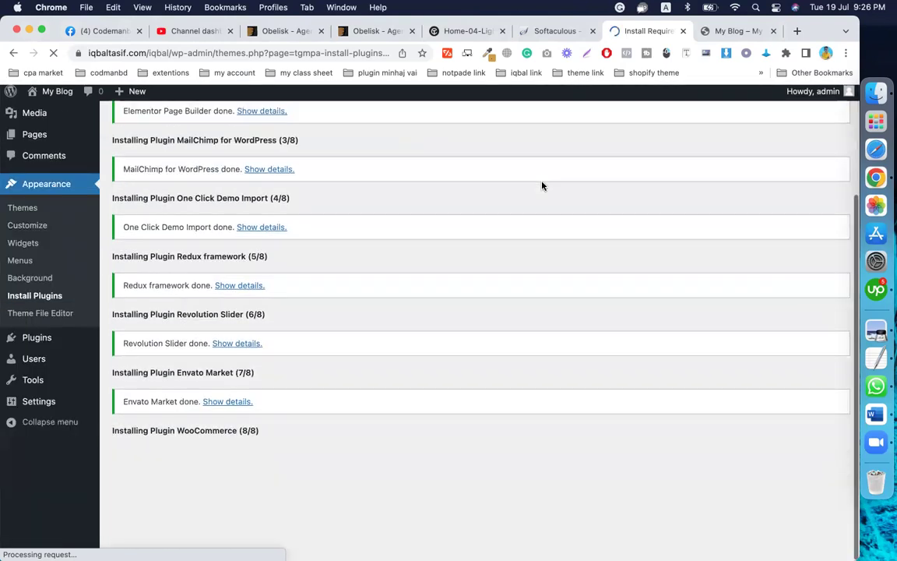
pyautogui.scroll(3, 542, 186)
pyautogui.scroll(1, 542, 185)
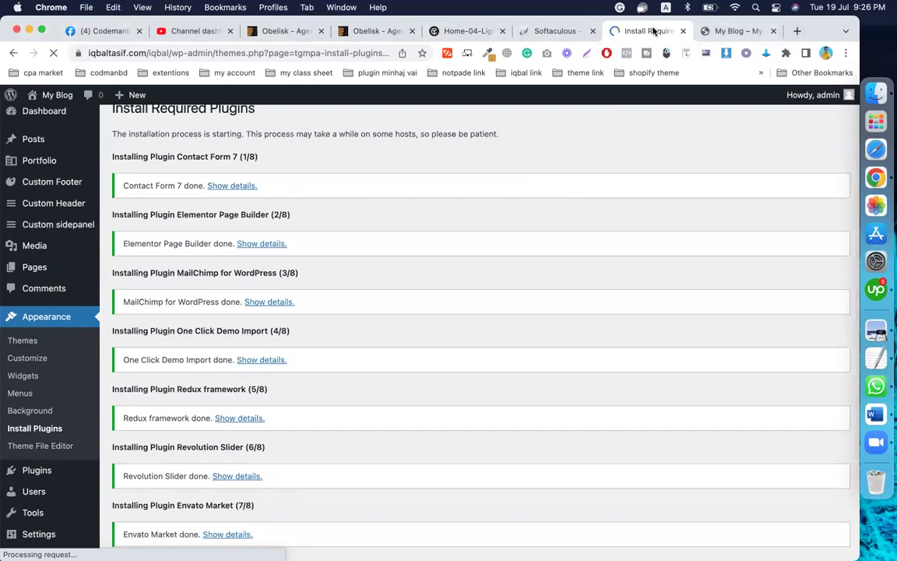
pyautogui.scroll(-4, 424, 298)
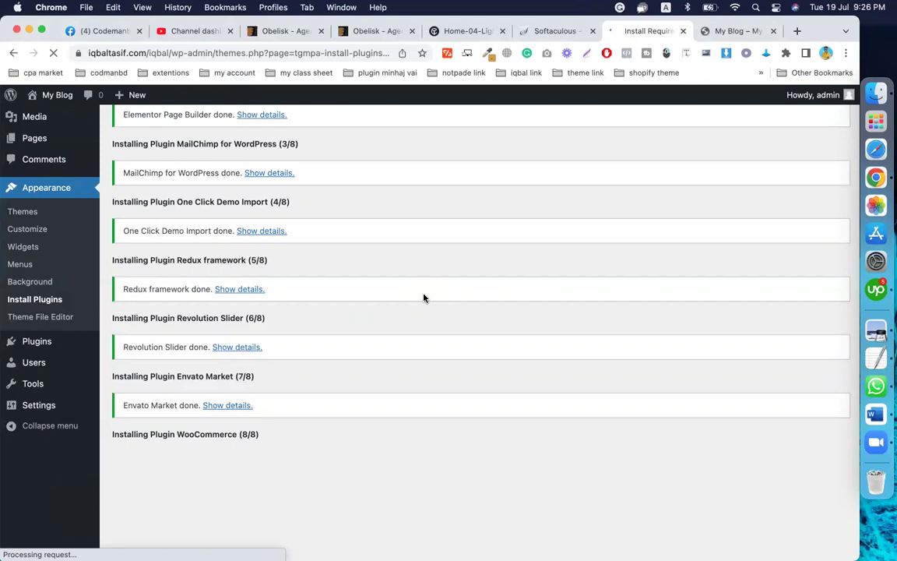
pyautogui.scroll(4, 423, 298)
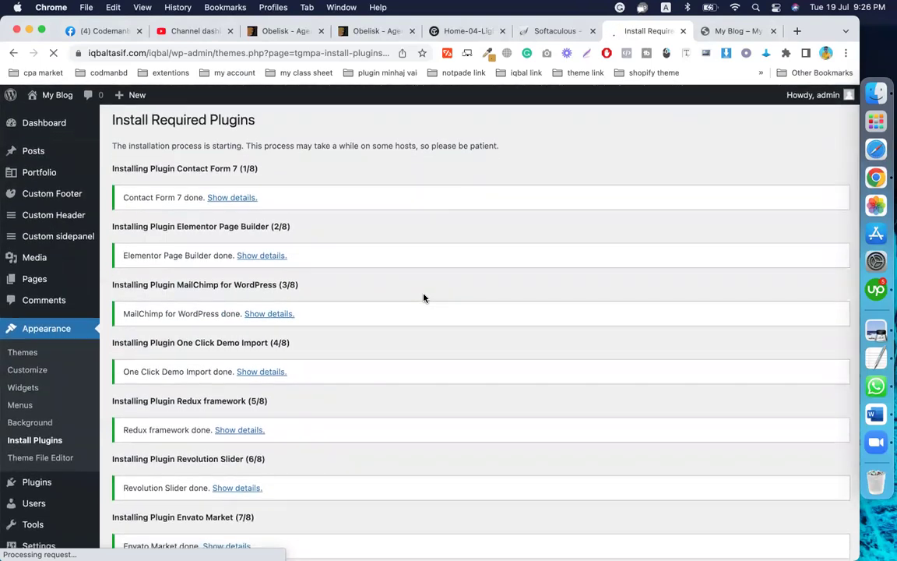
pyautogui.scroll(-4, 424, 297)
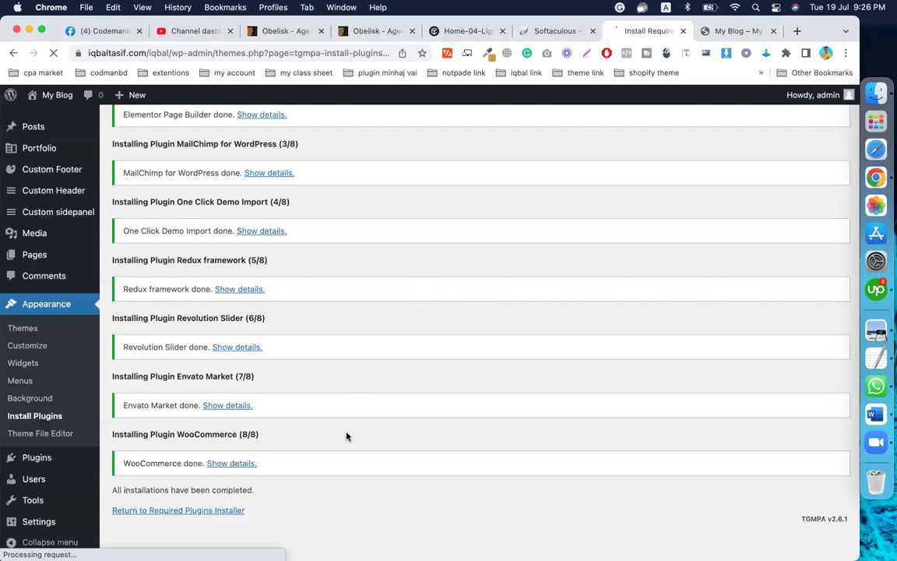
# Return to the required plugins installer and activate all eight installed plugins in one bulk action.
pyautogui.click(184, 512)
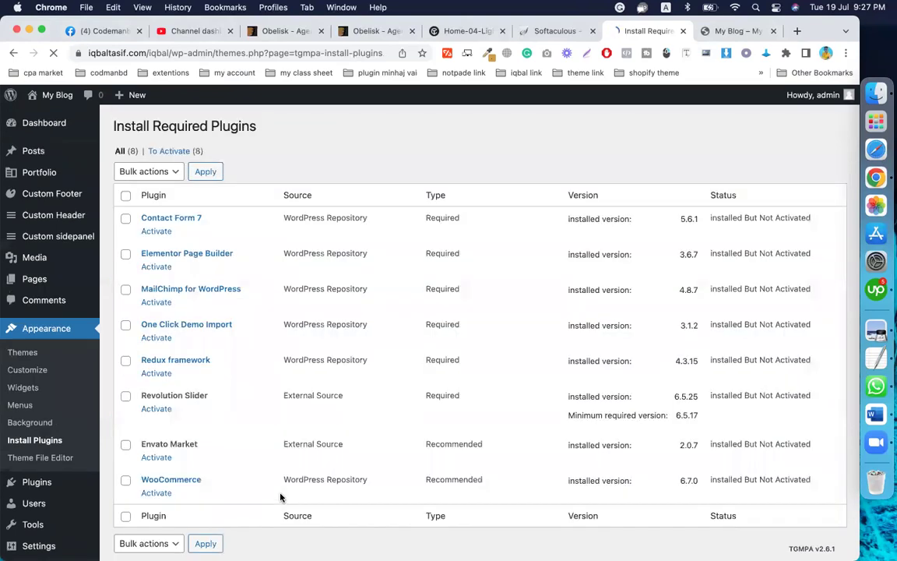
pyautogui.click(125, 196)
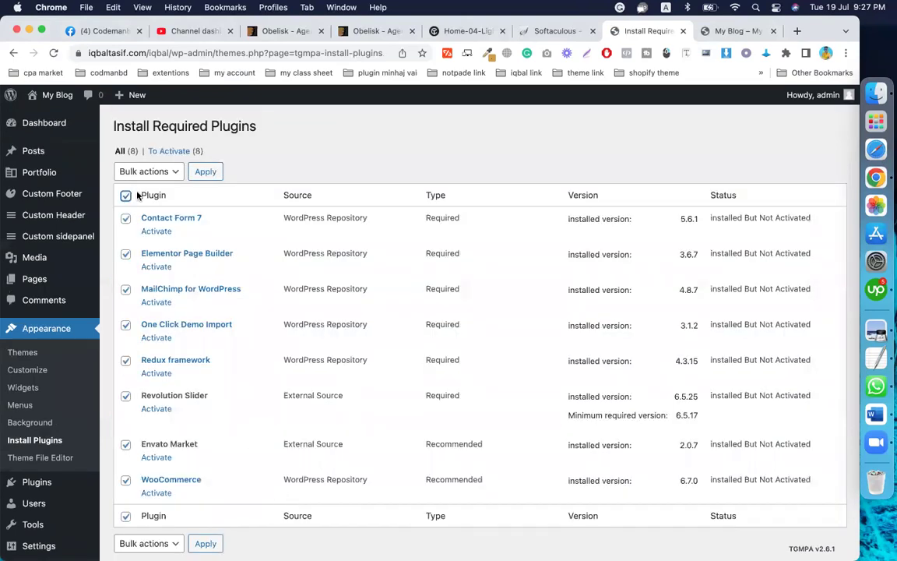
pyautogui.click(149, 172)
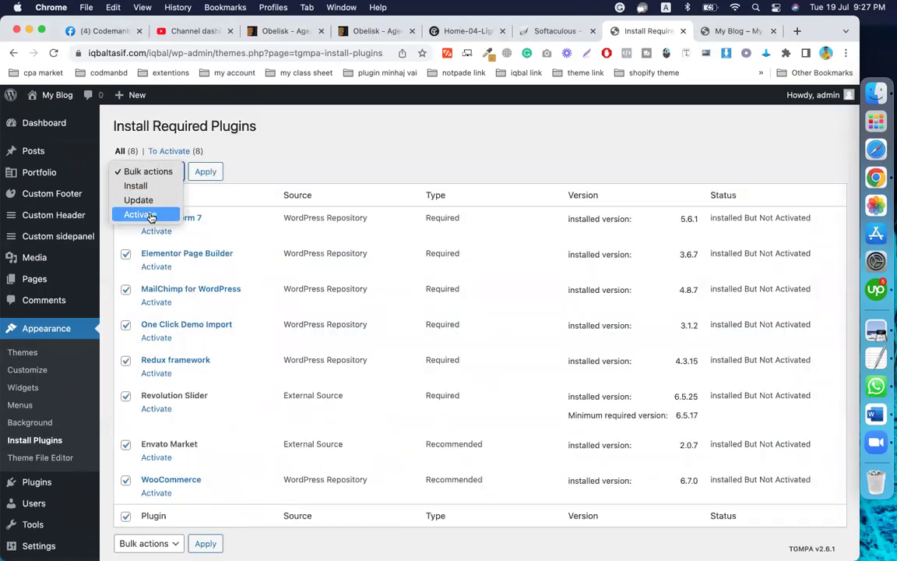
pyautogui.click(153, 215)
pyautogui.click(201, 176)
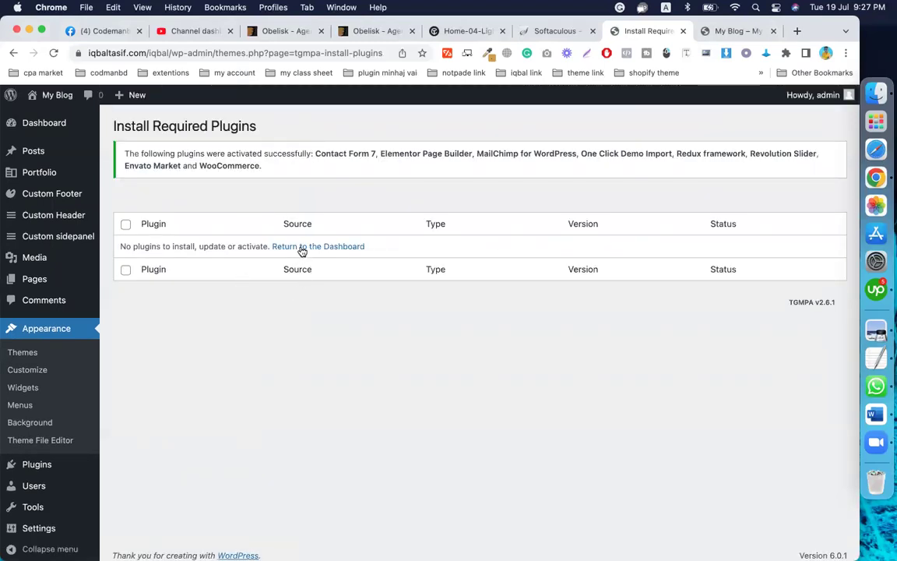
# Leave the plugin installer for the Dashboard and skip every stage of the Elementor setup wizard.
pyautogui.click(16, 124)
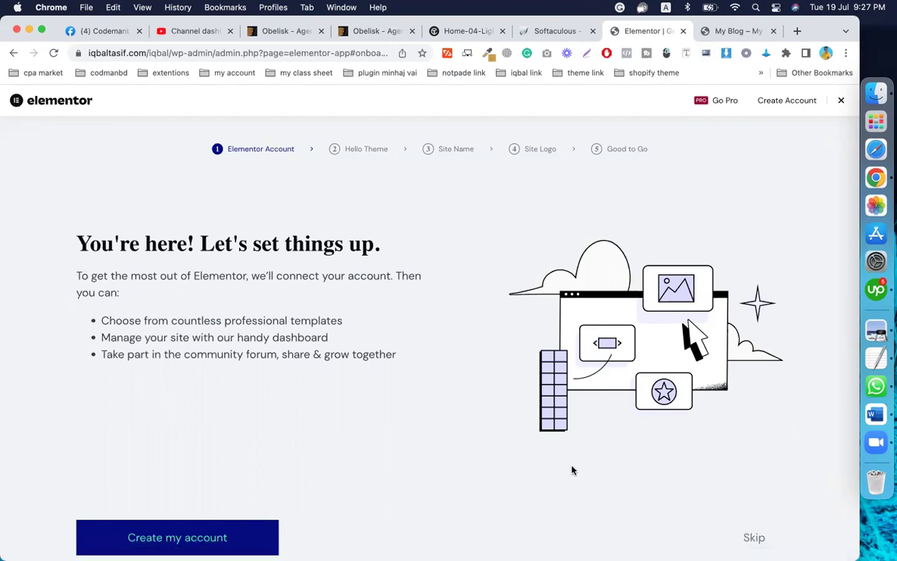
pyautogui.click(757, 542)
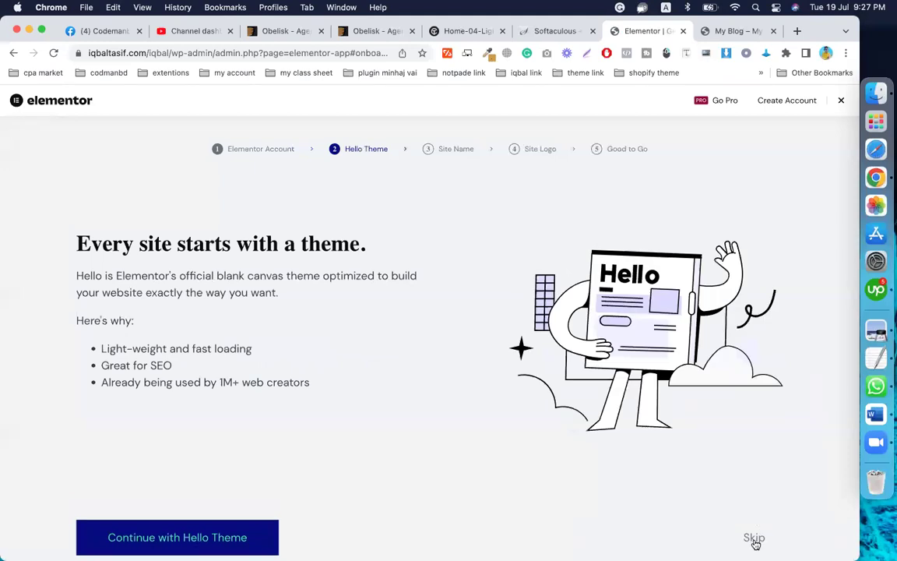
pyautogui.click(756, 542)
pyautogui.click(754, 542)
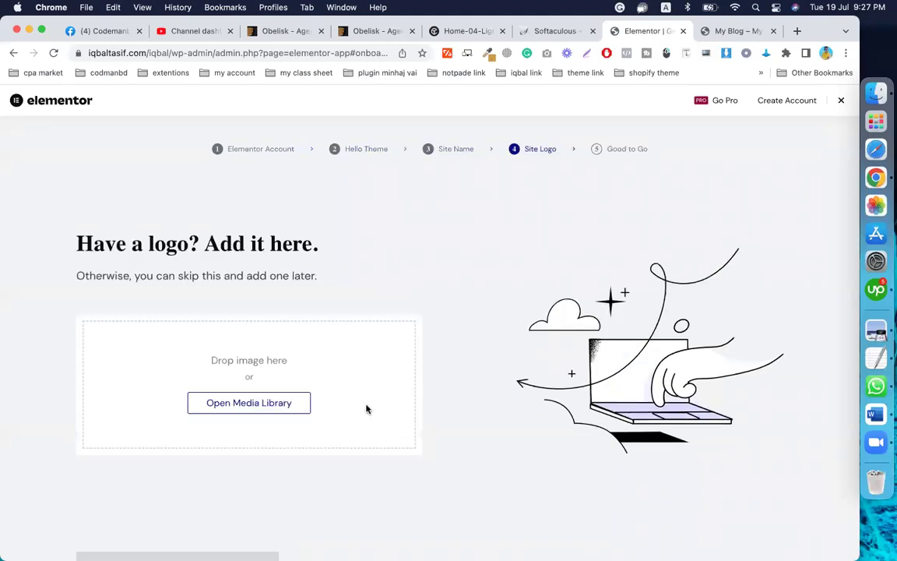
pyautogui.scroll(-2, 515, 452)
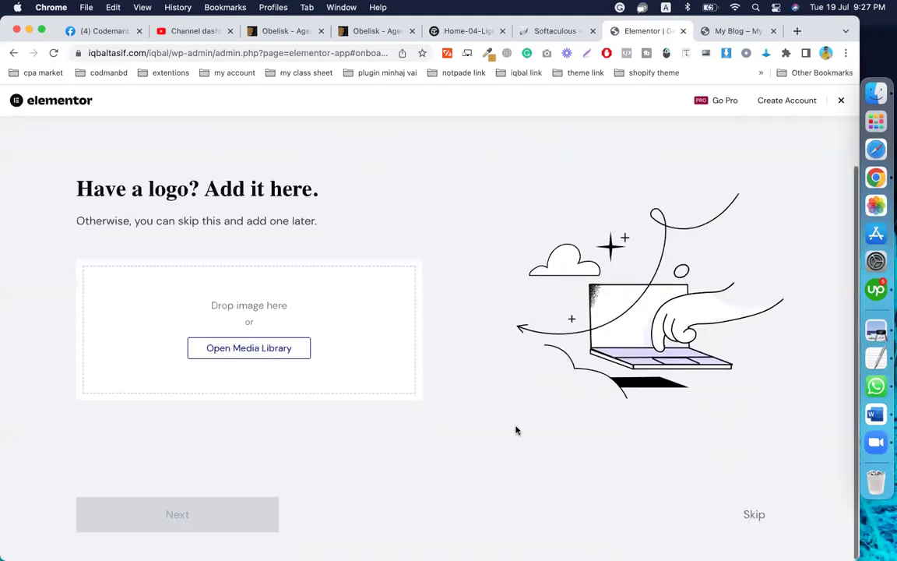
pyautogui.click(752, 514)
pyautogui.scroll(-2, 727, 522)
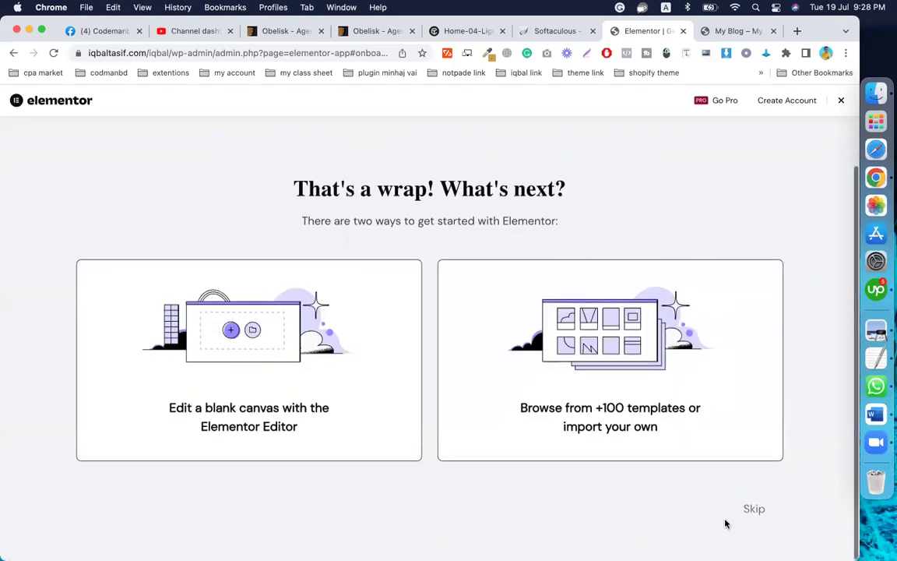
pyautogui.click(761, 514)
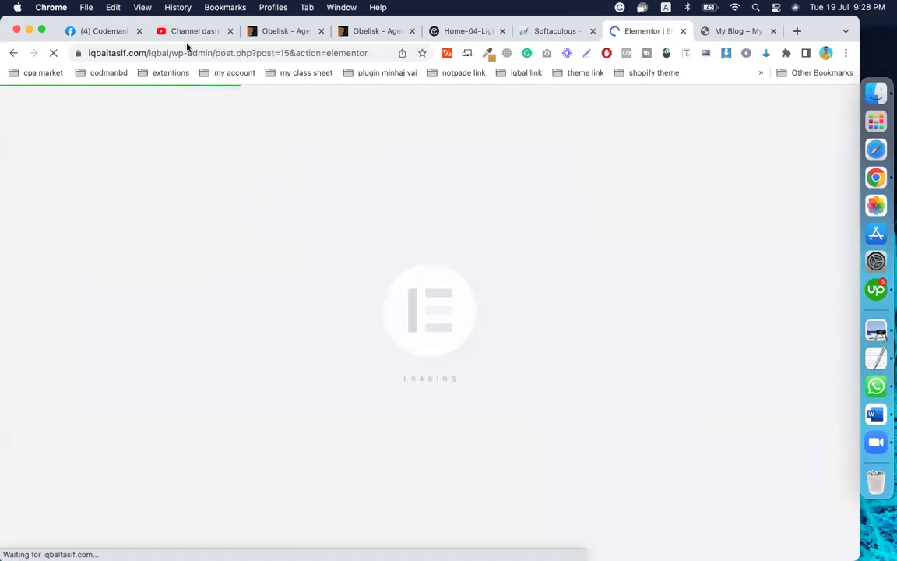
# Return to the wp-admin dashboard from the Elementor editor by shortening the page address, and dismiss the Redux templates notice.
pyautogui.moveTo(211, 52); pyautogui.dragTo(334, 76)
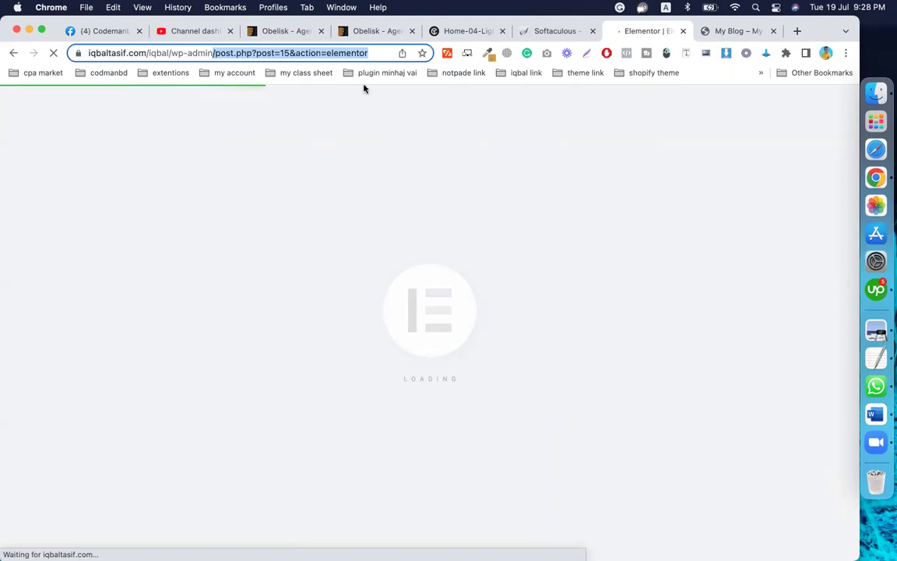
pyautogui.press('BackSpace')
pyautogui.press('Return')
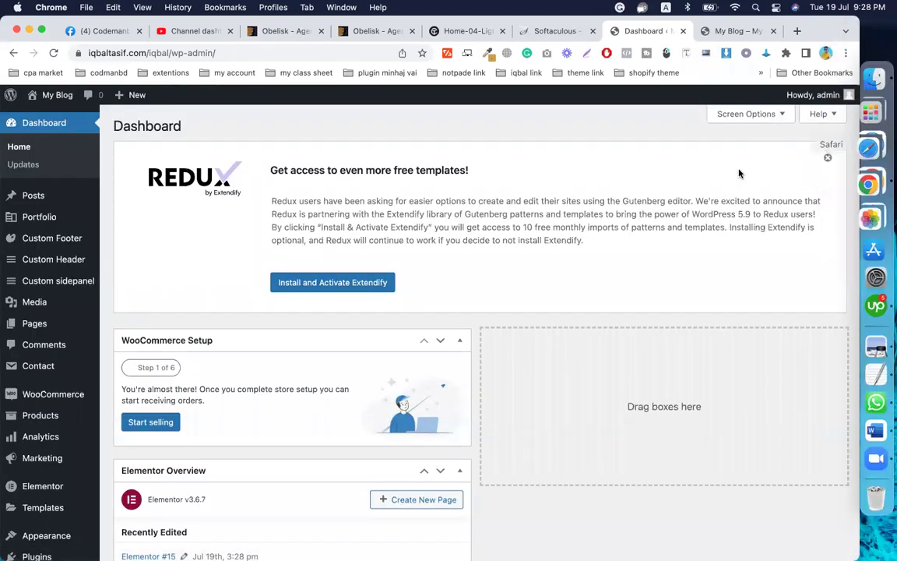
pyautogui.click(826, 161)
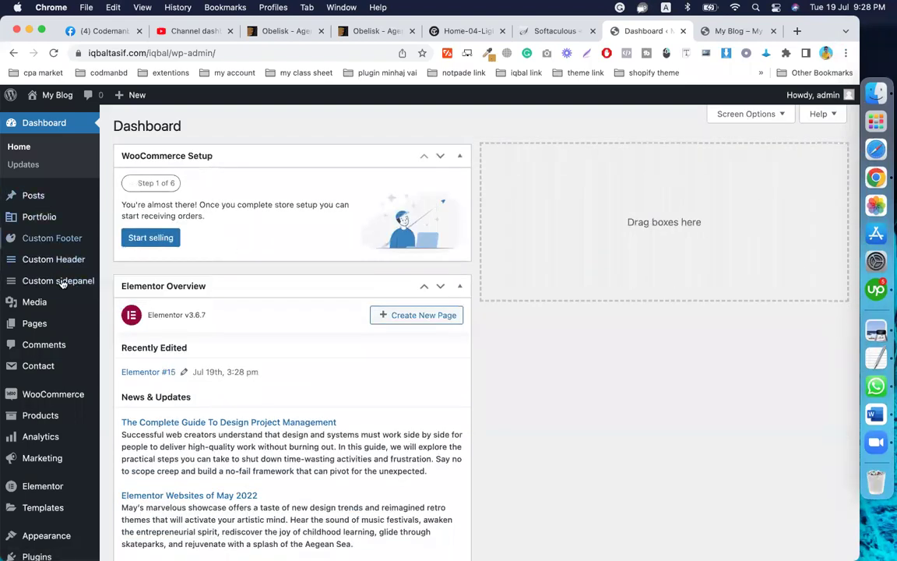
pyautogui.moveTo(62, 302)
pyautogui.scroll(-3, 62, 302)
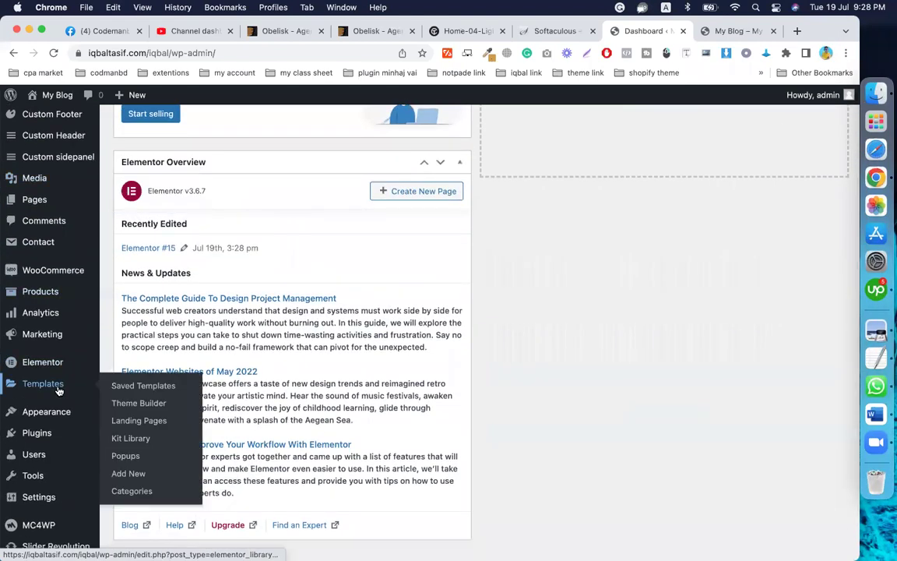
pyautogui.moveTo(56, 418)
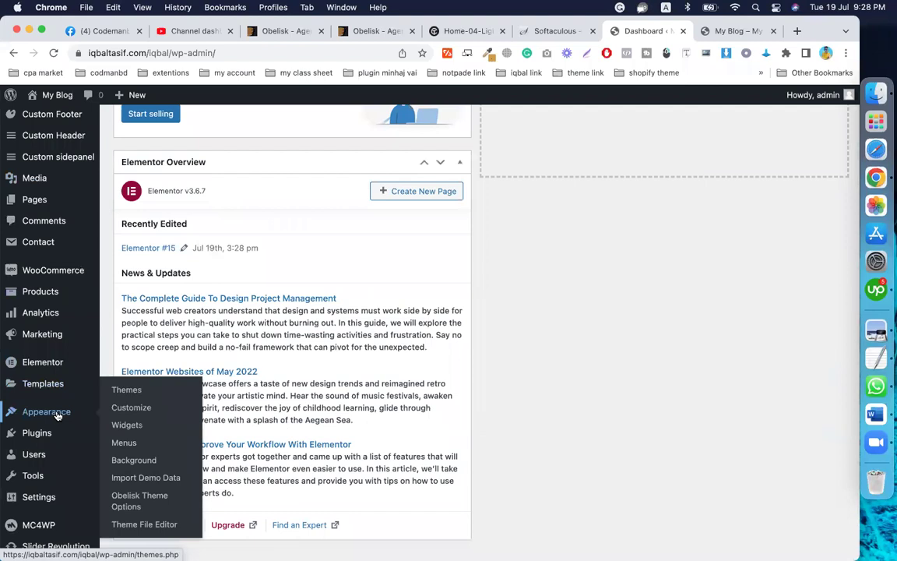
pyautogui.scroll(3, 55, 411)
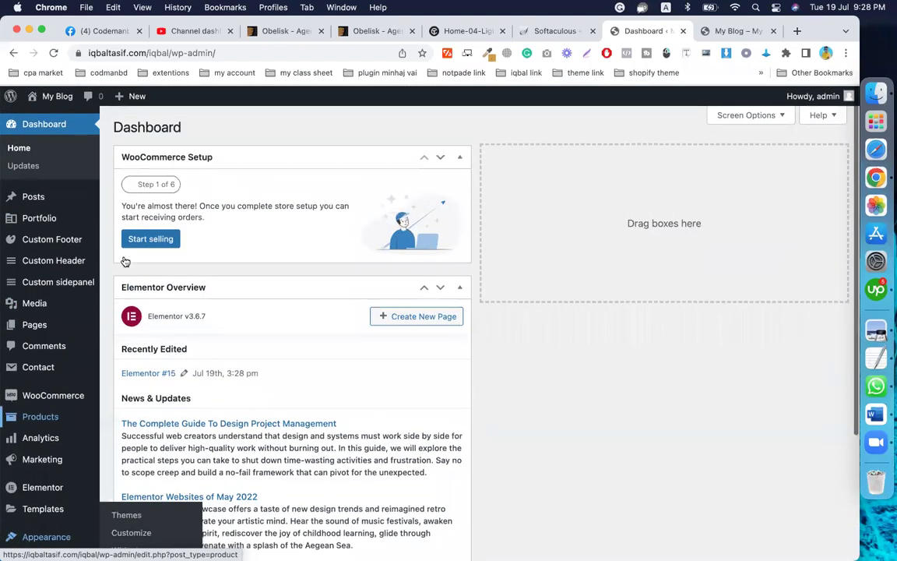
# Reload the site's front end in its own browser tab and look over the home page with the Obelisk theme.
pyautogui.click(715, 32)
pyautogui.click(53, 52)
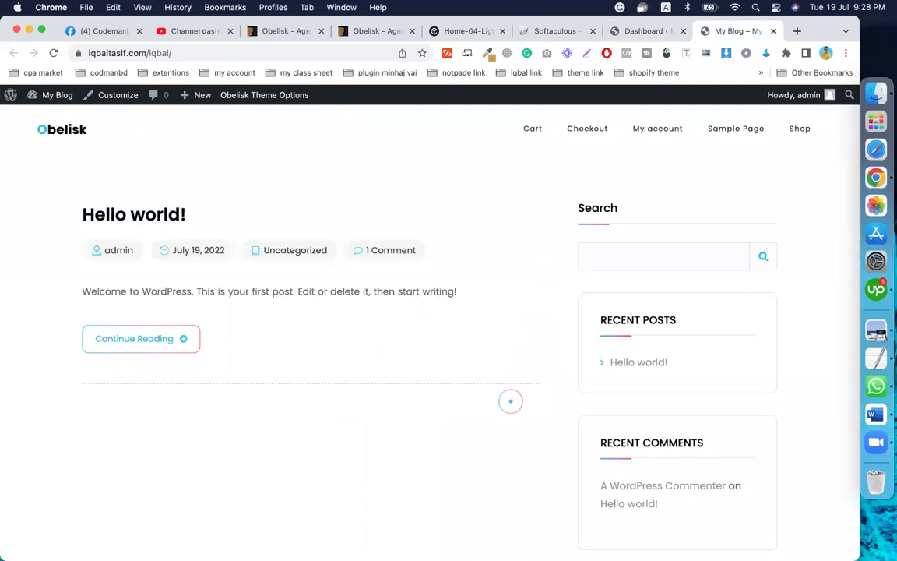
pyautogui.scroll(-5, 511, 402)
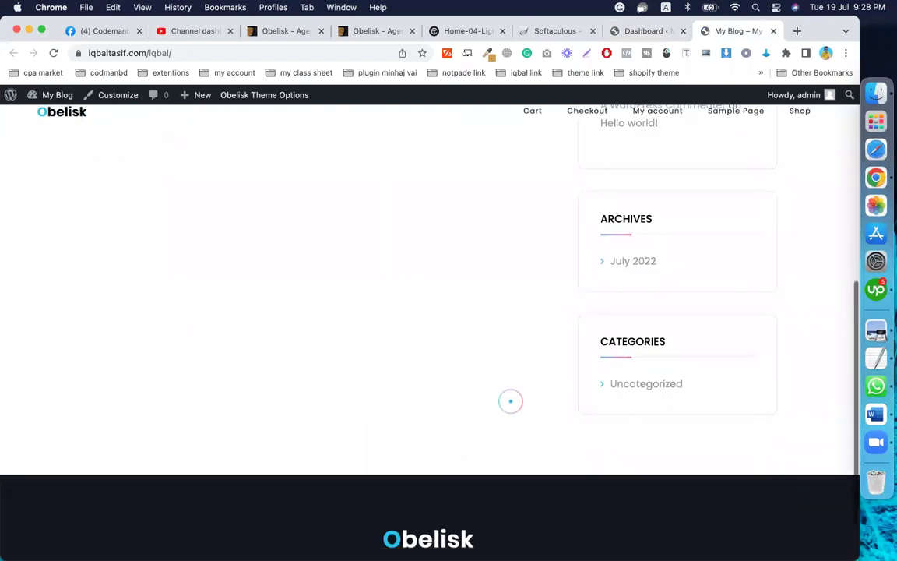
pyautogui.scroll(5, 511, 401)
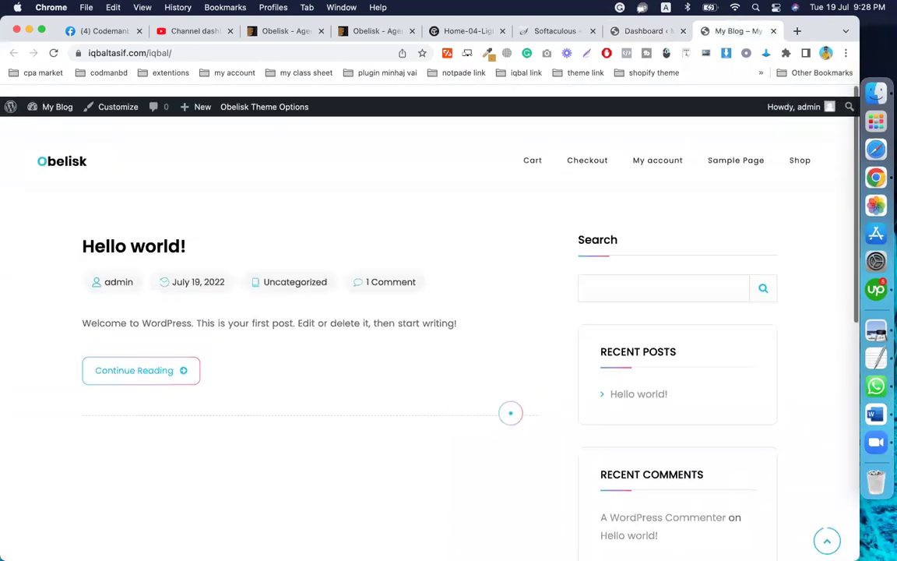
# Return from the site's front end to the WordPress dashboard and open the Import Demo Data page.
pyautogui.moveTo(57, 95)
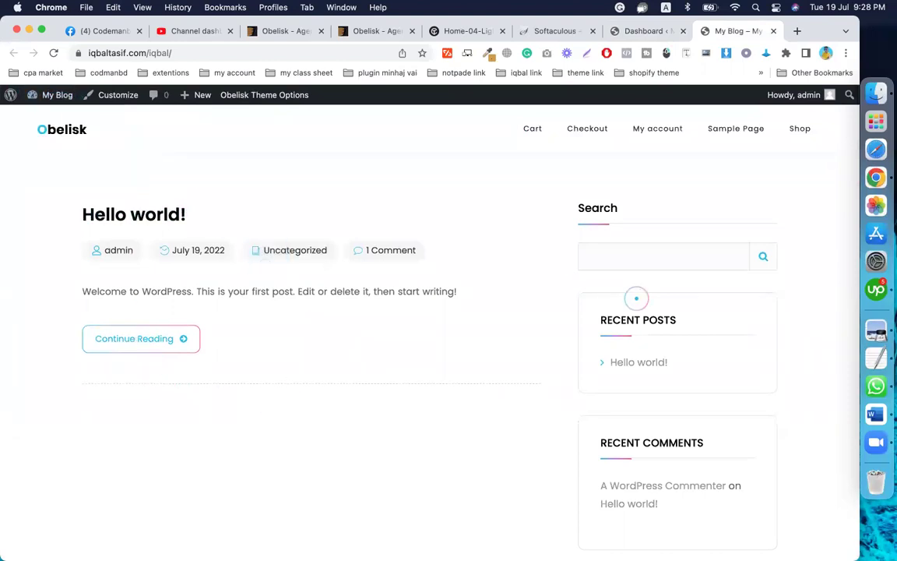
pyautogui.click(648, 33)
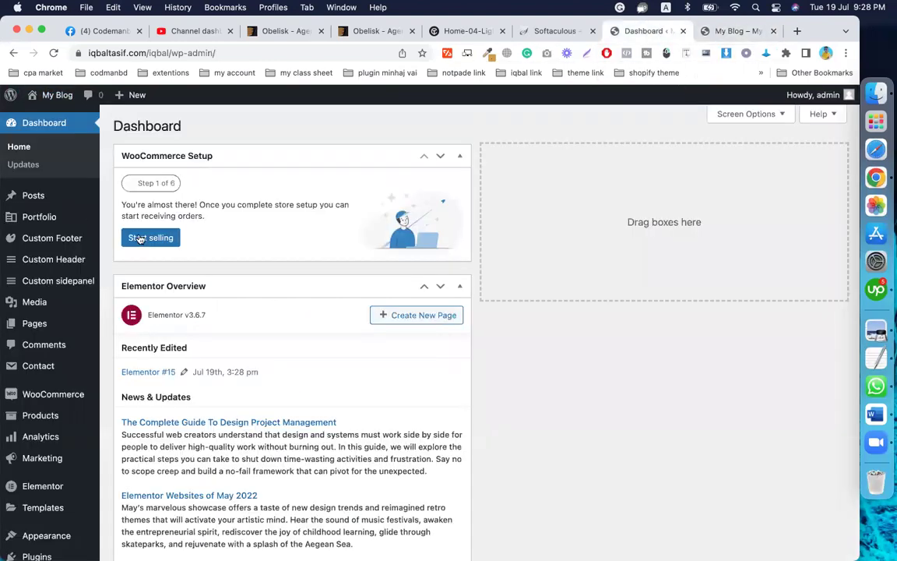
pyautogui.moveTo(74, 408)
pyautogui.scroll(-2, 74, 408)
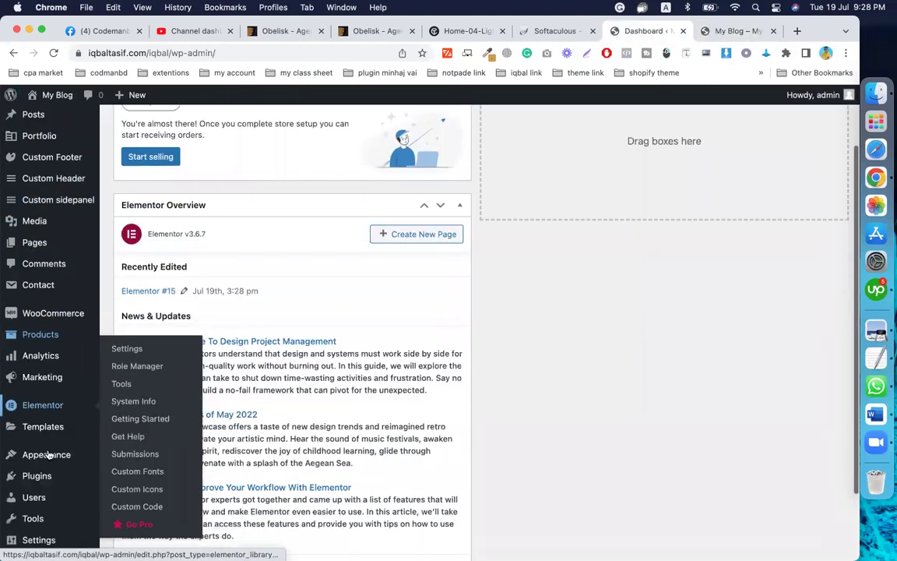
pyautogui.moveTo(69, 455)
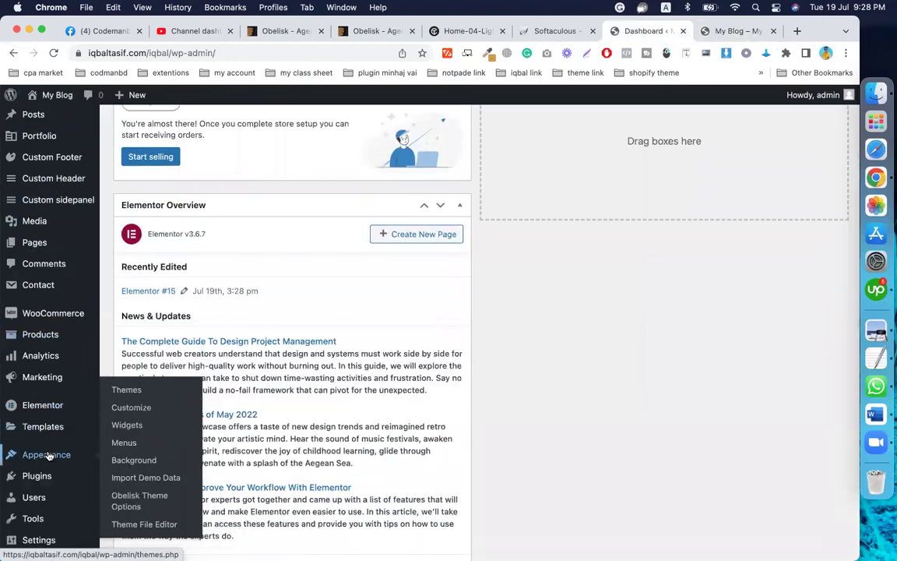
pyautogui.click(153, 478)
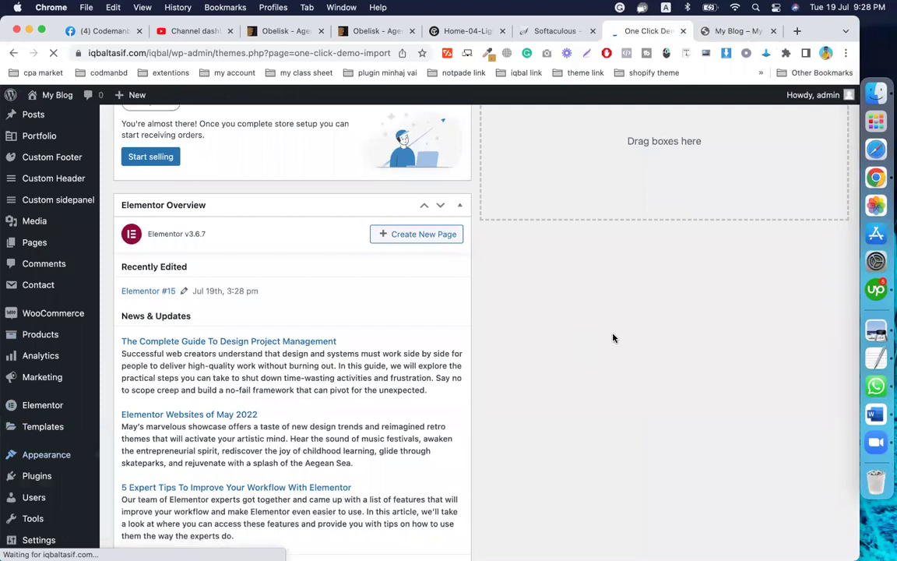
# Look through the Obelisk demo designs and choose the Personal demo for import.
pyautogui.scroll(-5, 613, 337)
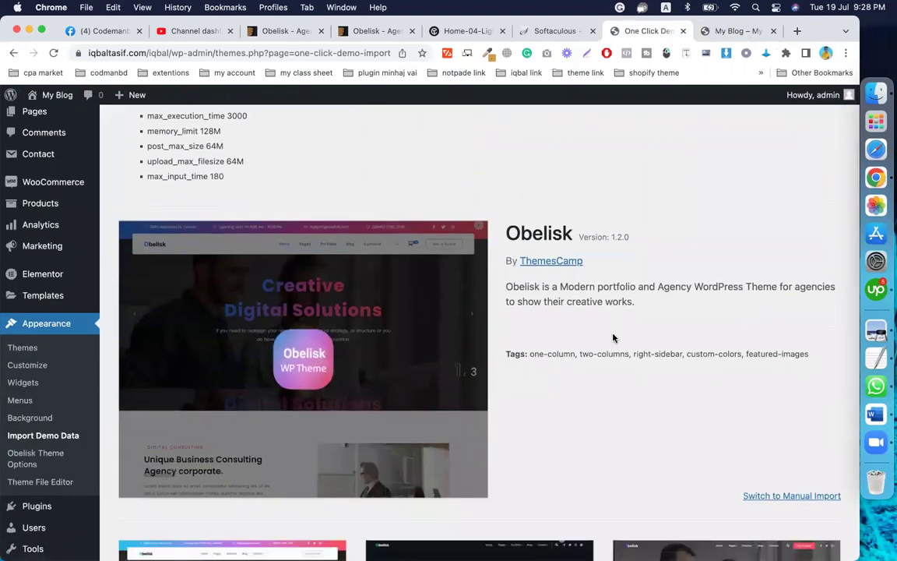
pyautogui.scroll(-8, 614, 337)
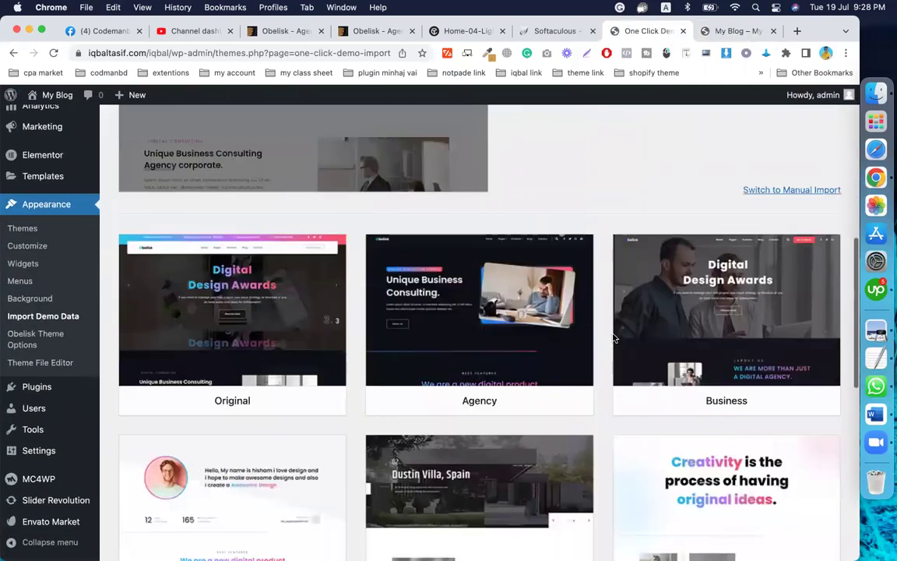
pyautogui.scroll(-2, 652, 353)
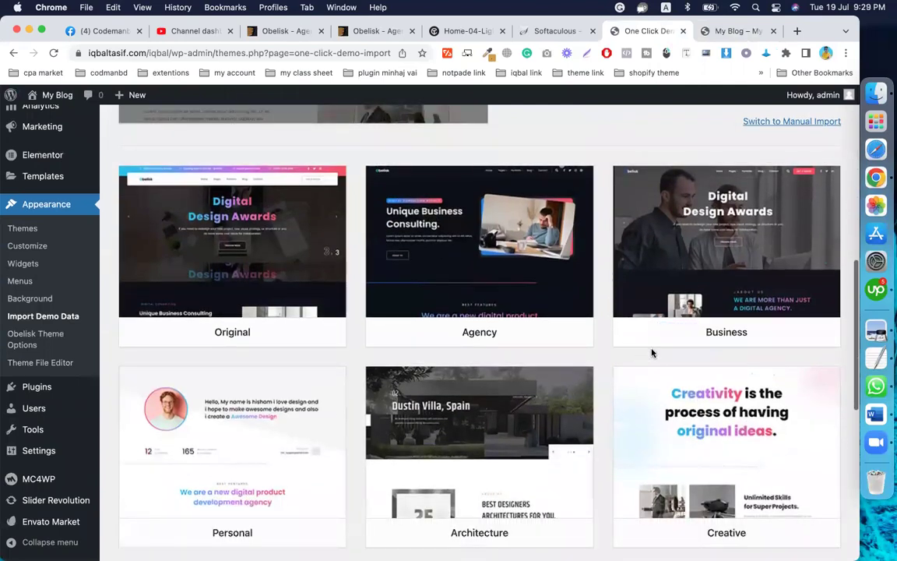
pyautogui.scroll(-5, 617, 307)
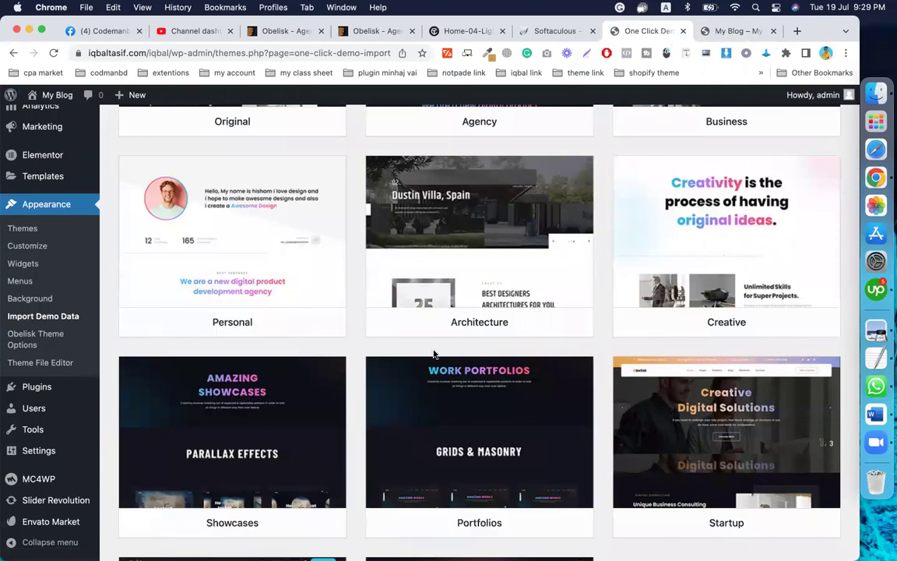
pyautogui.scroll(-6, 434, 354)
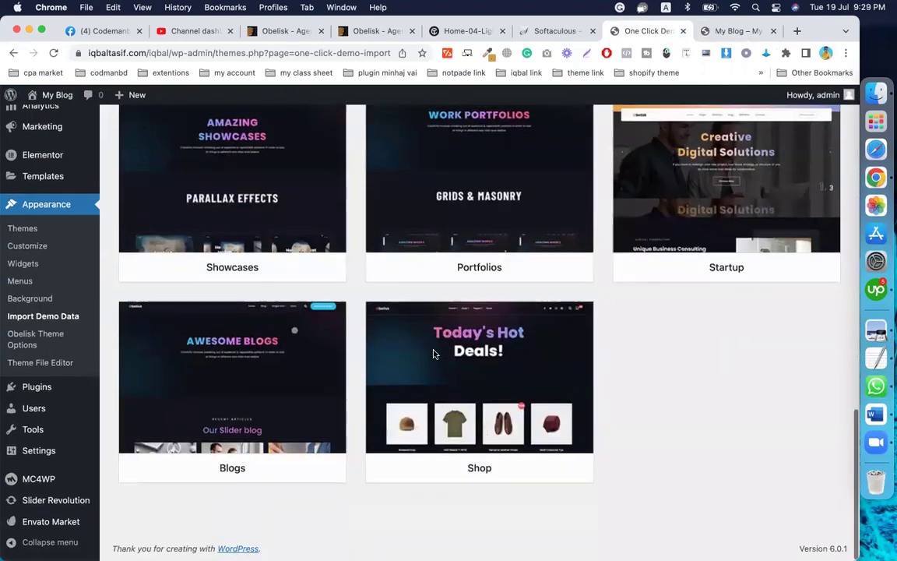
pyautogui.scroll(4, 434, 353)
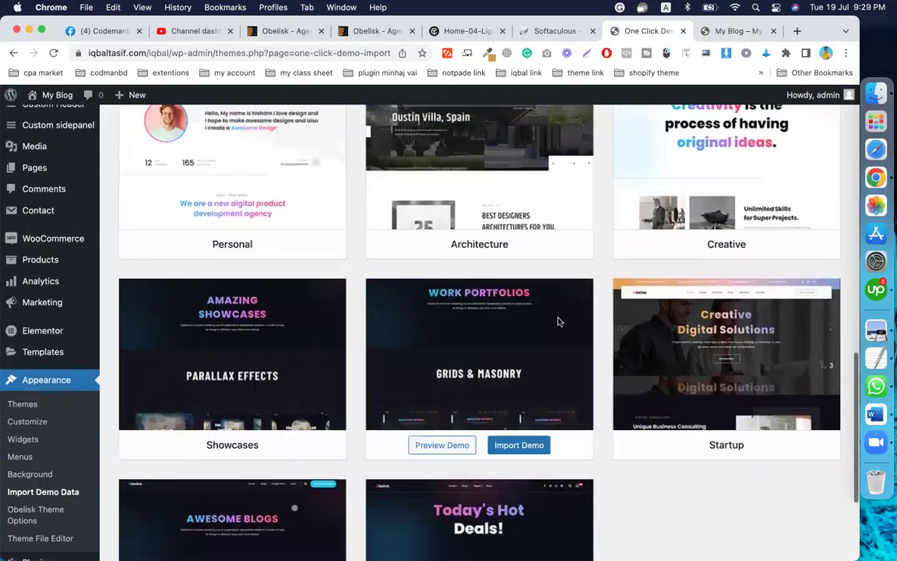
pyautogui.scroll(2, 325, 338)
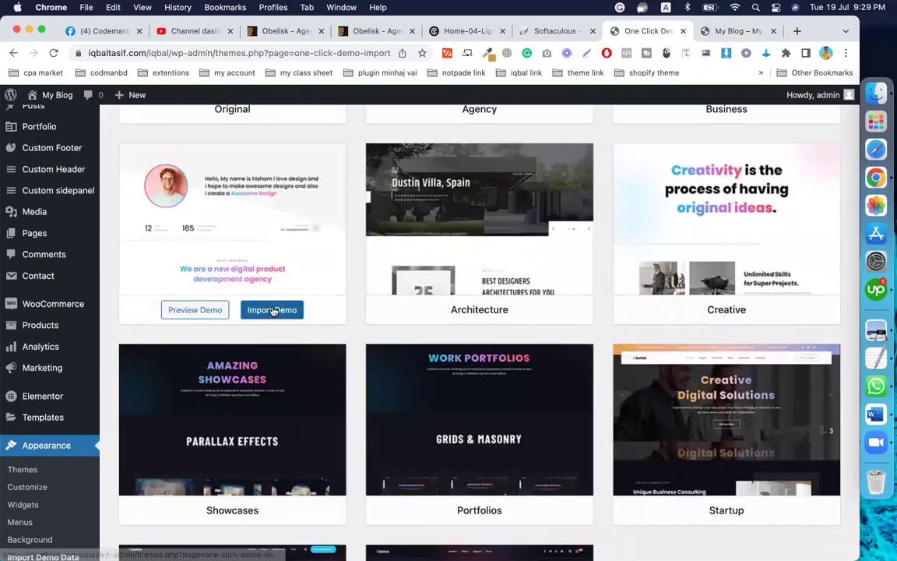
pyautogui.click(268, 310)
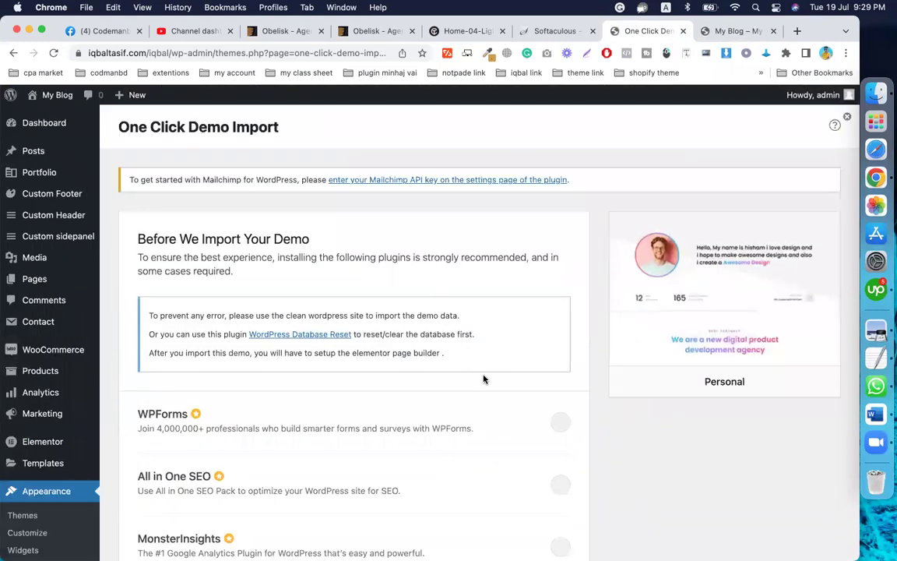
# Select the recommended plugins WPForms, All in One SEO and MonsterInsights and continue with the Personal demo import.
pyautogui.scroll(-2, 483, 378)
pyautogui.scroll(-3, 483, 379)
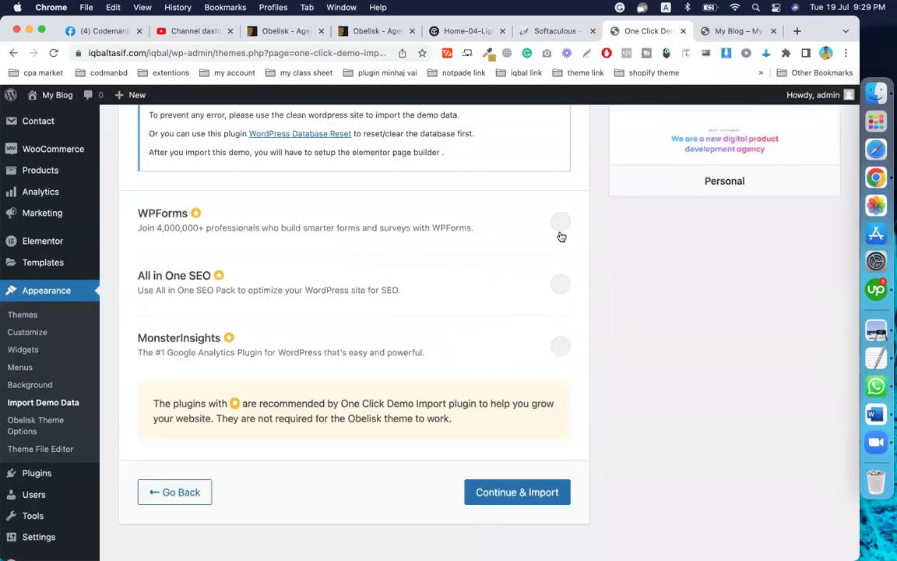
pyautogui.click(560, 228)
pyautogui.click(560, 288)
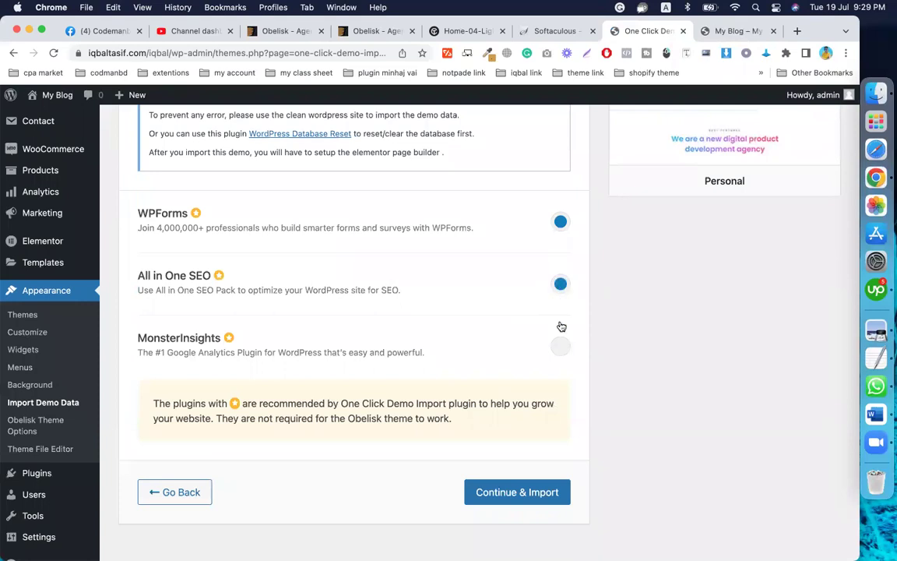
pyautogui.click(563, 351)
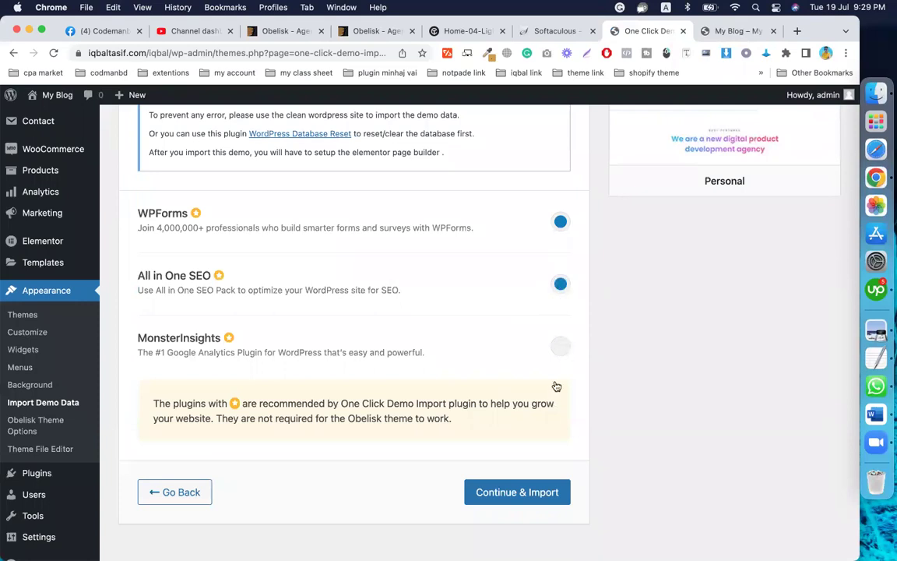
pyautogui.click(526, 498)
pyautogui.scroll(2, 567, 325)
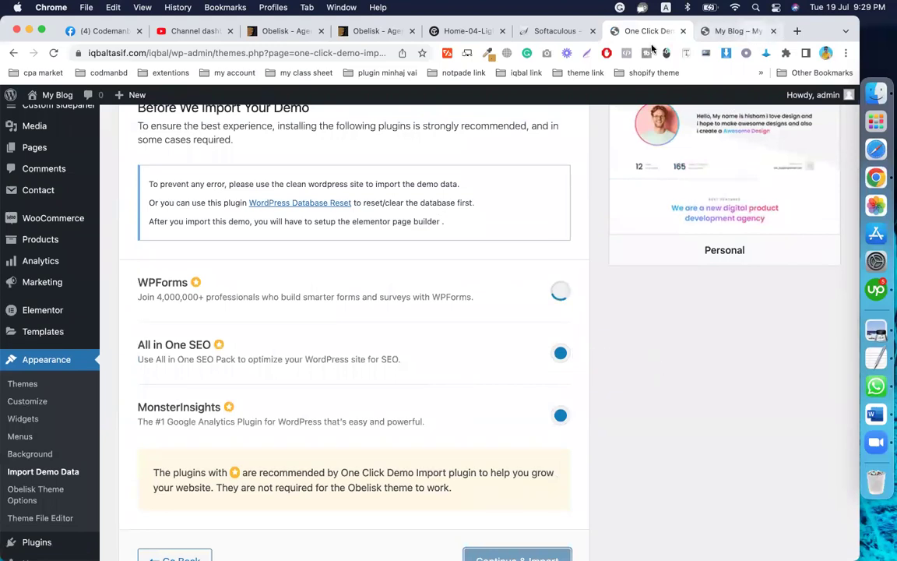
# Switch to the Home-04-Light demo tab and examine its navigation submenus, intro, services and past projects sections.
pyautogui.click(459, 30)
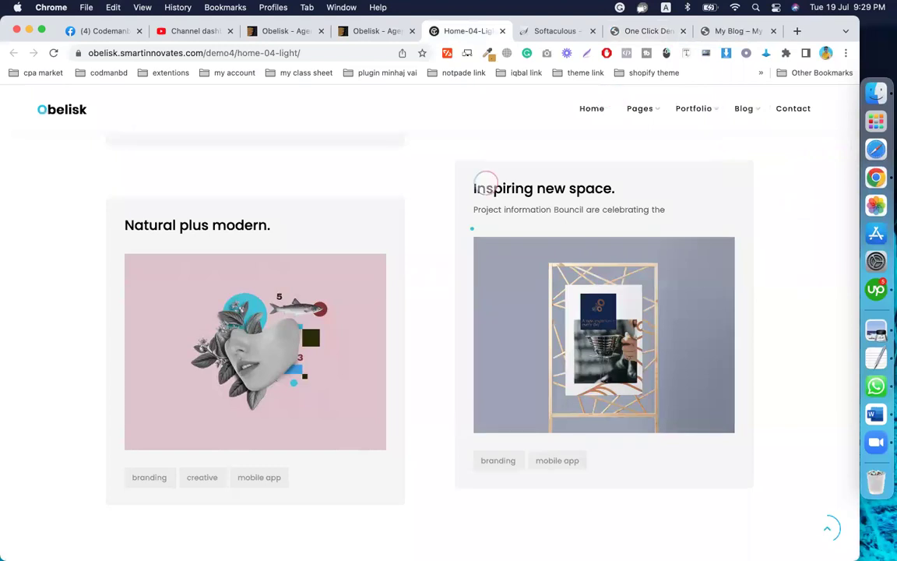
pyautogui.scroll(4, 460, 273)
pyautogui.scroll(10, 449, 321)
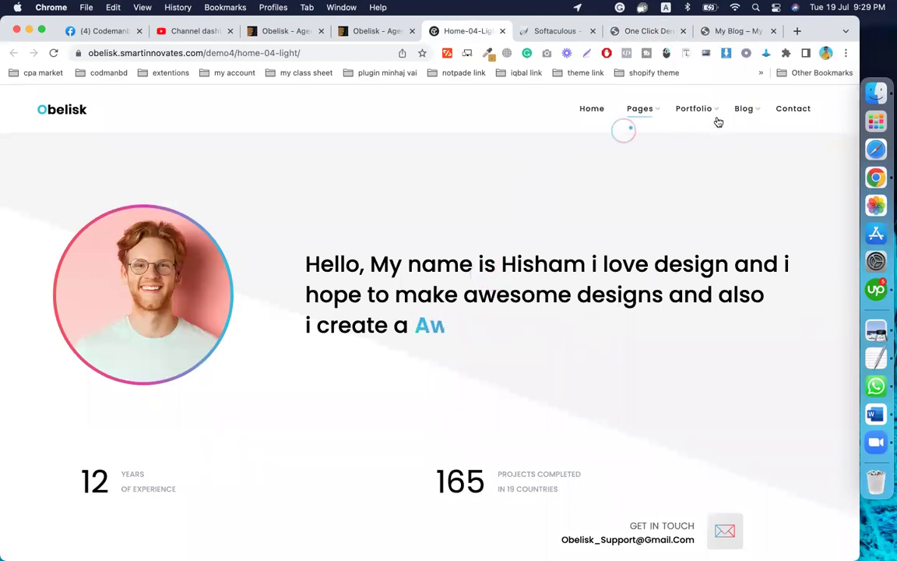
pyautogui.moveTo(634, 117)
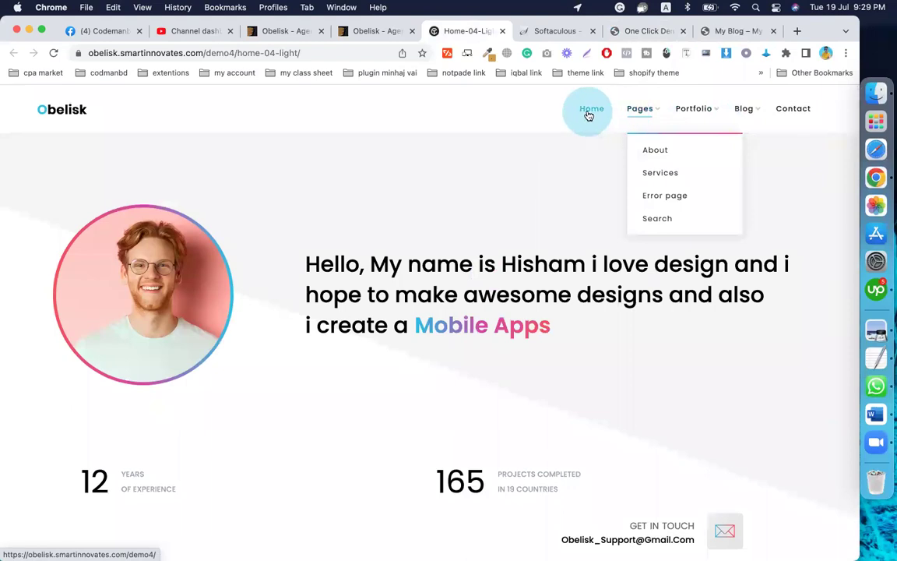
pyautogui.moveTo(666, 115)
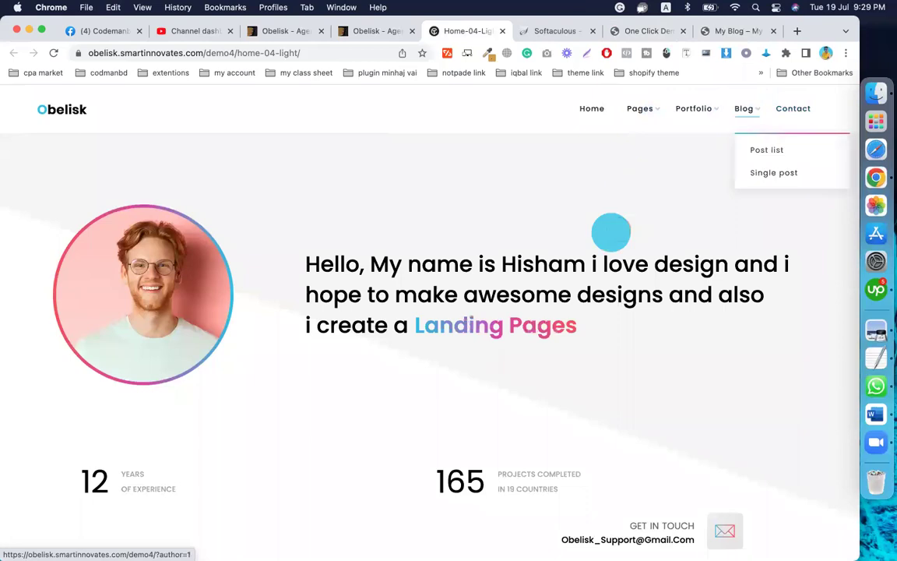
pyautogui.scroll(-7, 607, 241)
pyautogui.scroll(-7, 605, 257)
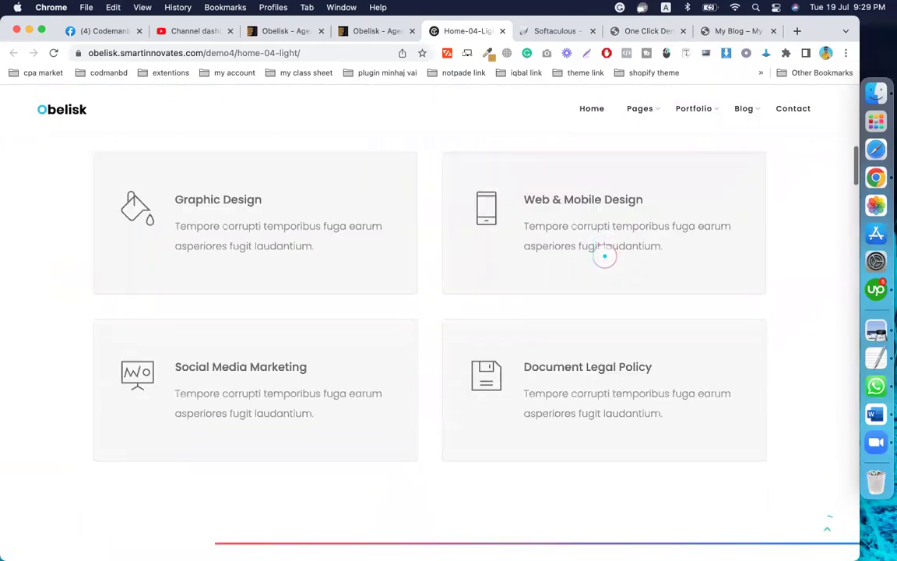
pyautogui.scroll(-2, 604, 256)
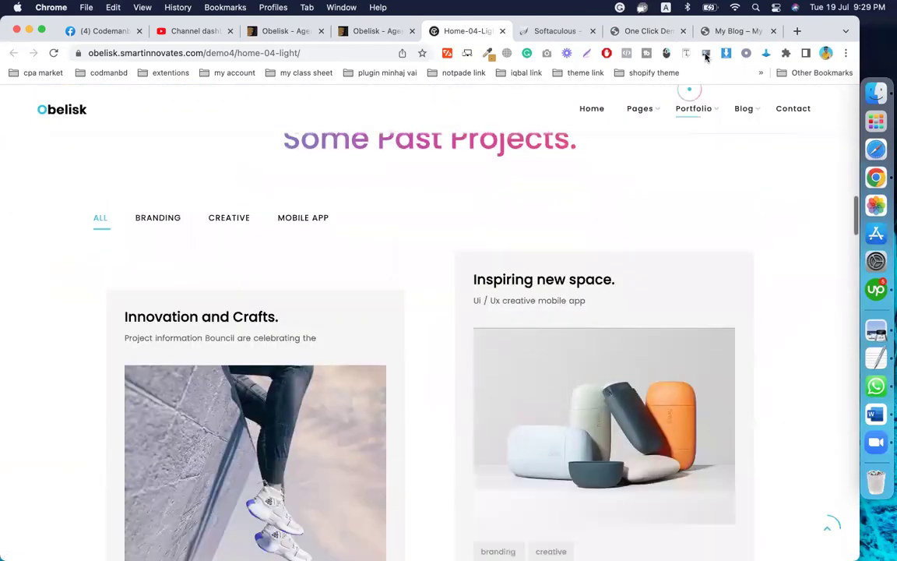
# Return to the One Click Demo Import page and check the progress of the plugin installation.
pyautogui.click(646, 33)
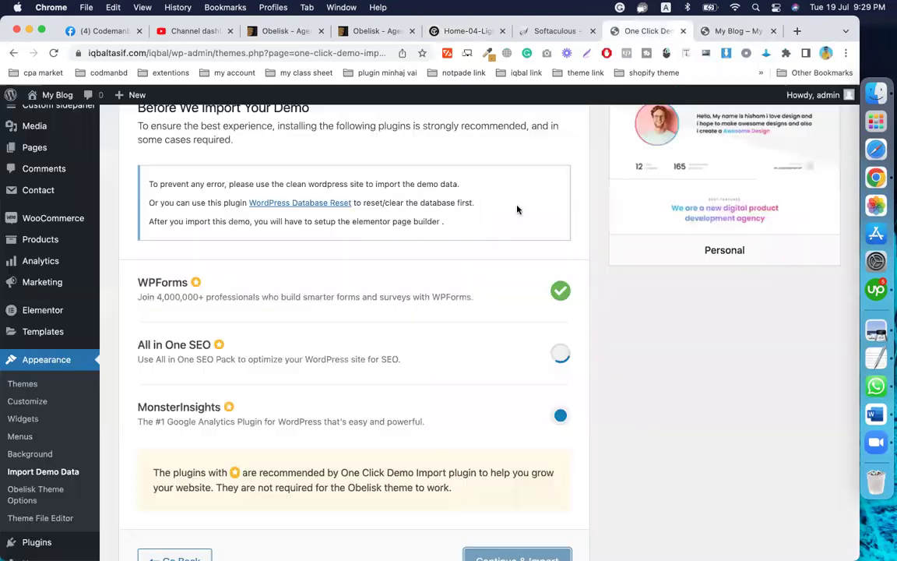
pyautogui.scroll(-3, 479, 367)
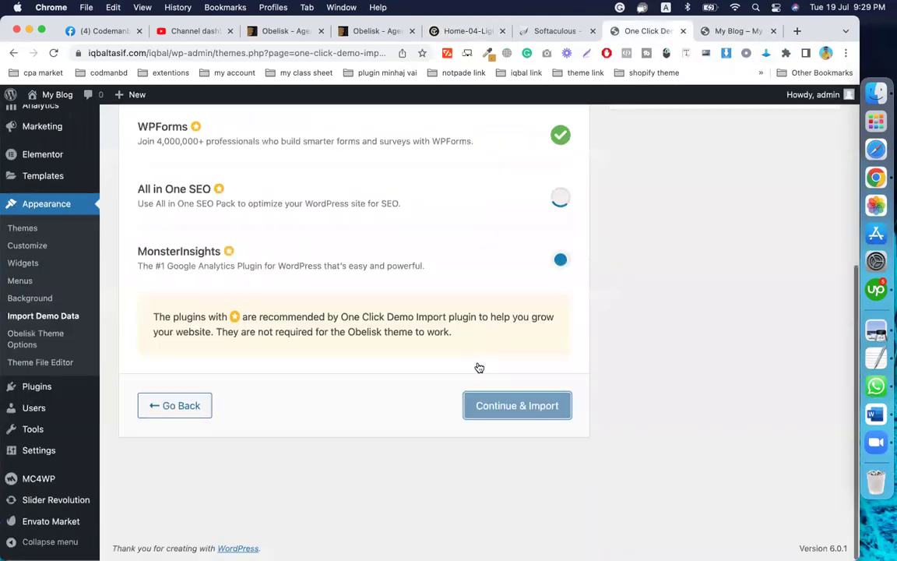
pyautogui.scroll(1, 478, 367)
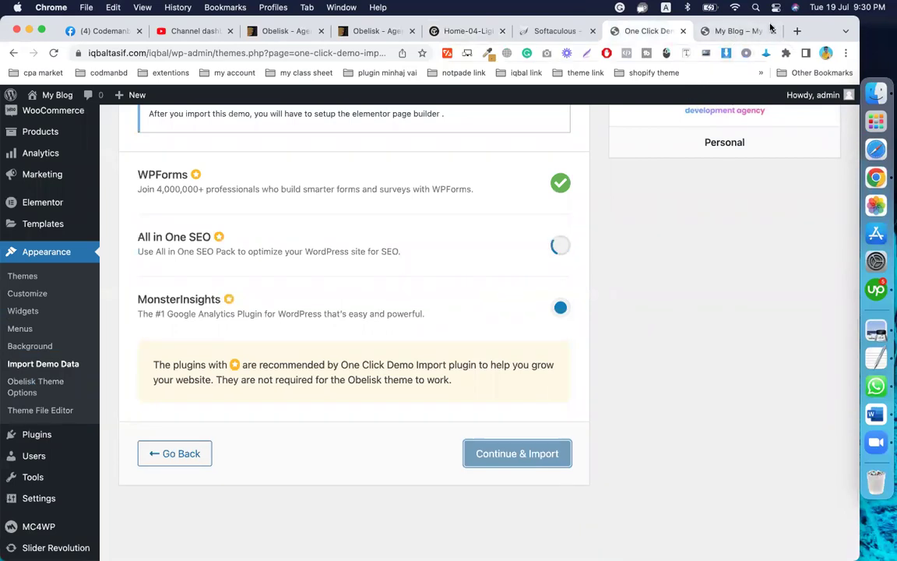
# Try to open developerszone.net in a new browser tab by continuing past the connection page and reloading, and close that tab.
pyautogui.press('super+t')
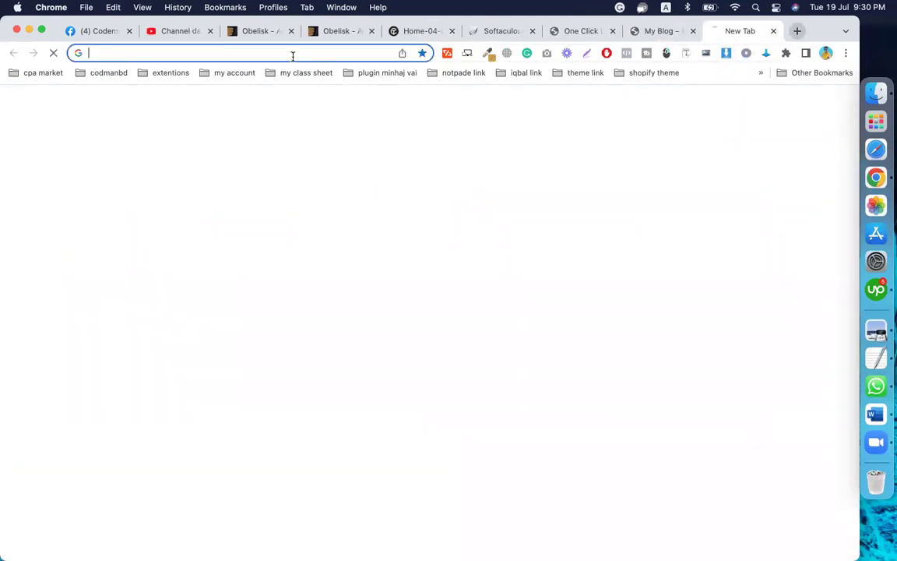
pyautogui.click(293, 56)
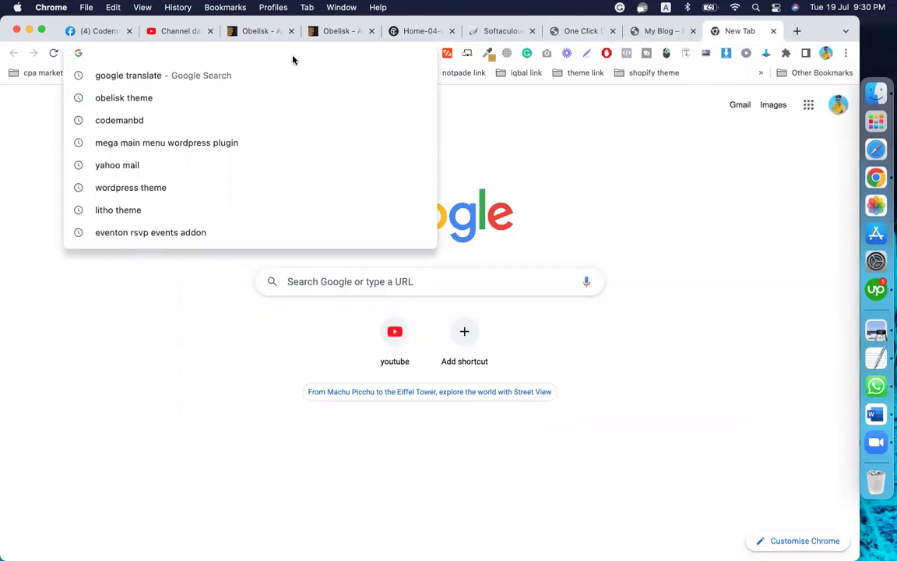
pyautogui.write('de')
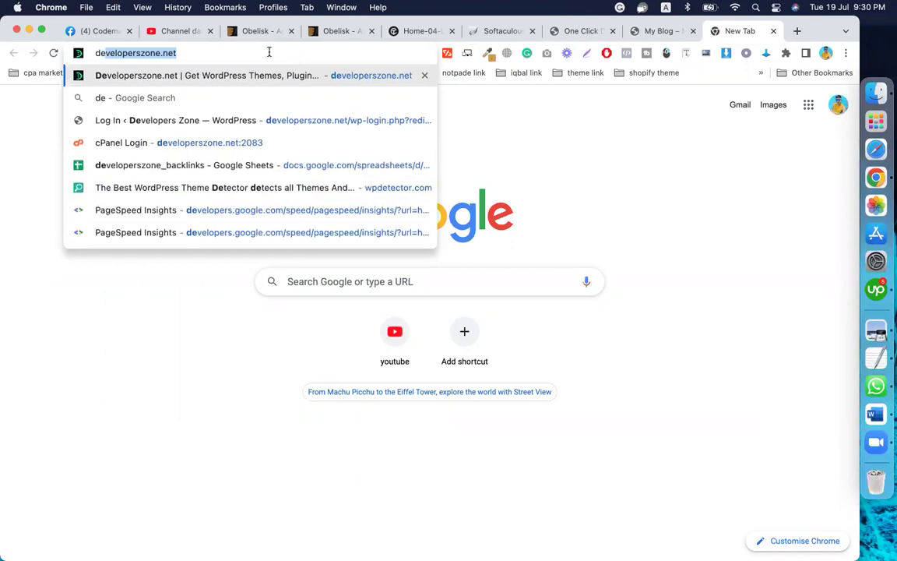
pyautogui.press('Right')
pyautogui.press('Return')
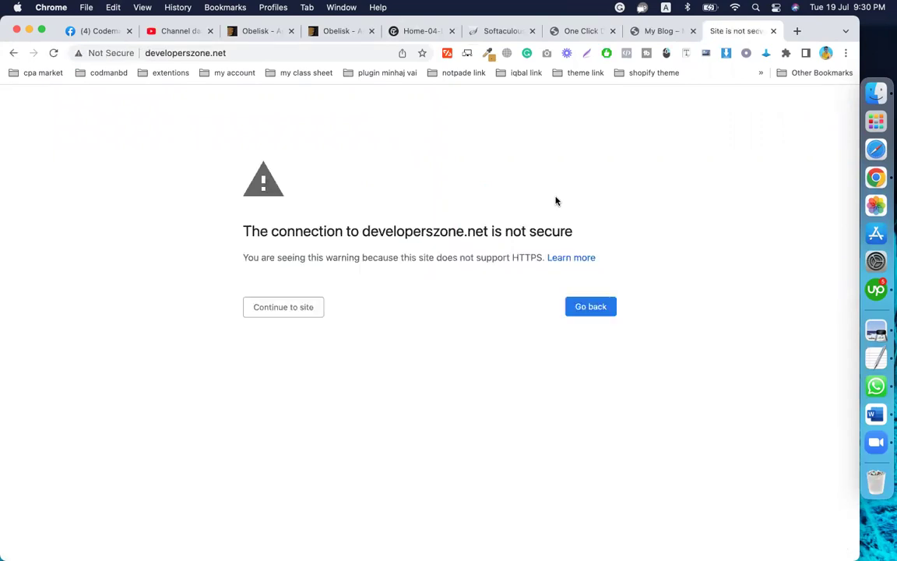
pyautogui.click(301, 304)
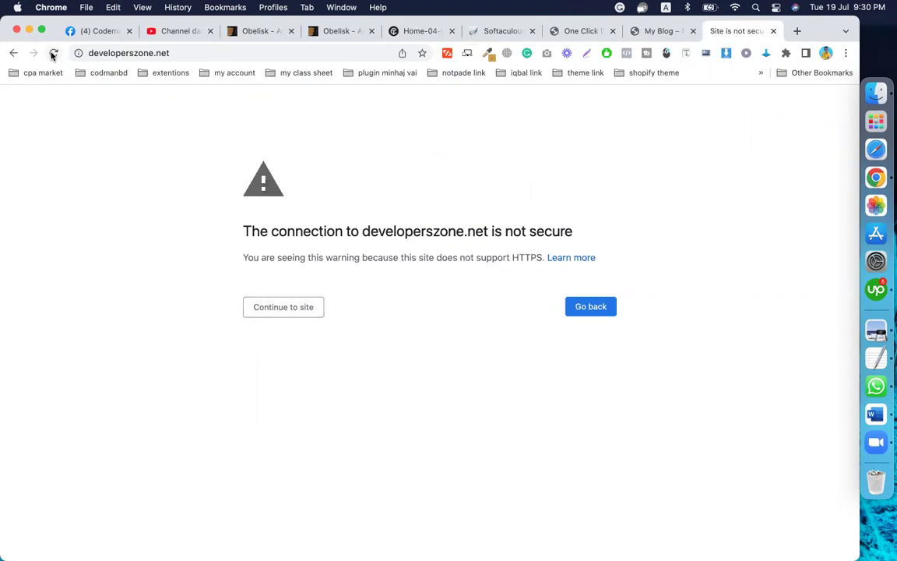
pyautogui.click(52, 54)
pyautogui.click(181, 53)
pyautogui.click(775, 31)
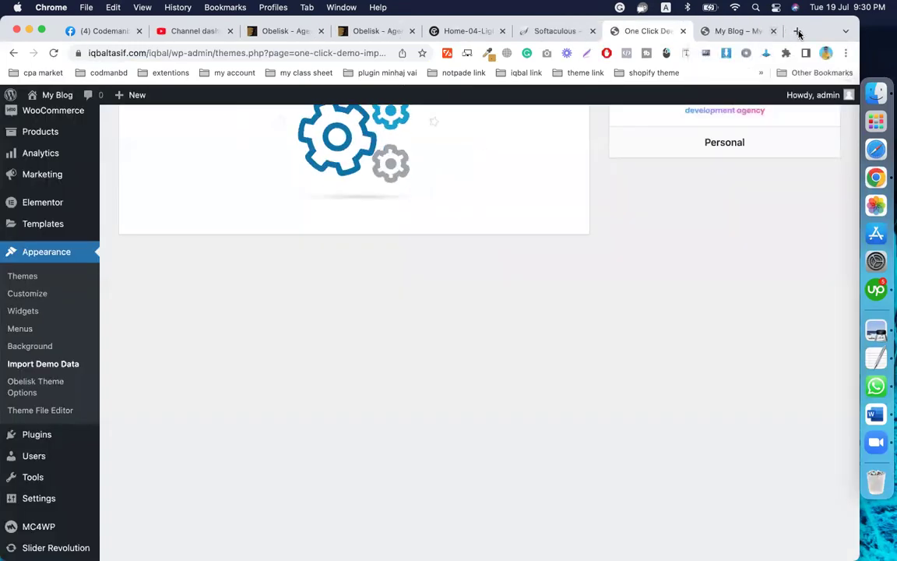
# Request developerszone.net in a fresh browser tab and return to the running demo import.
pyautogui.click(797, 31)
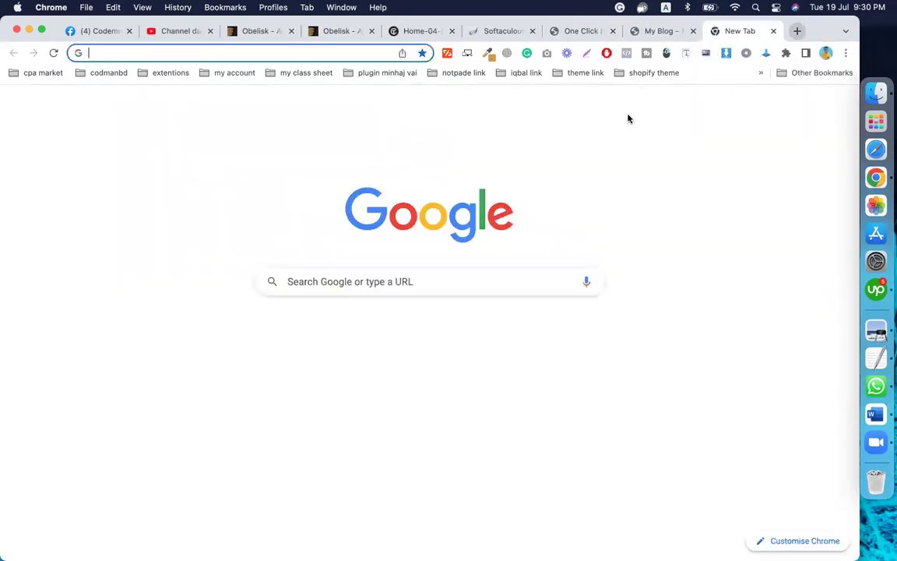
pyautogui.click(204, 53)
pyautogui.write('de')
pyautogui.press('Return')
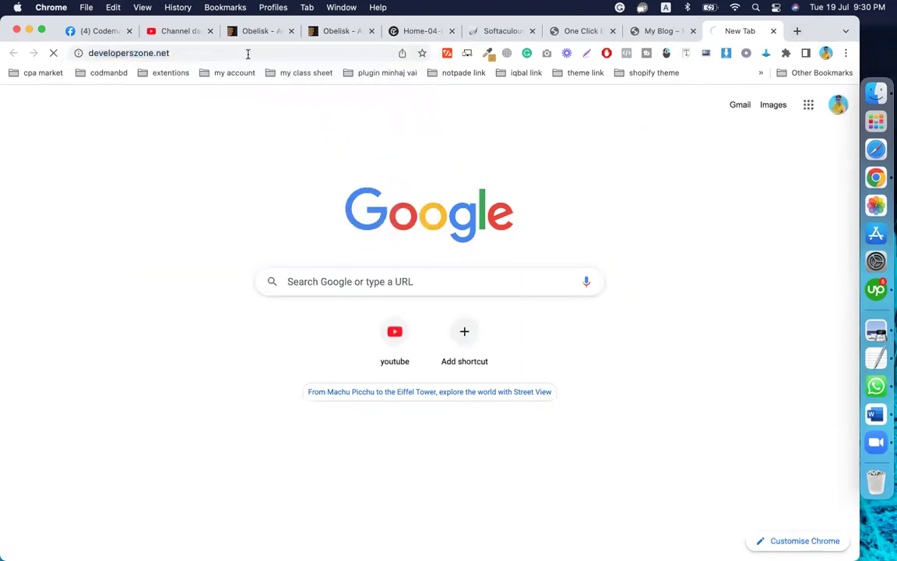
pyautogui.click(583, 33)
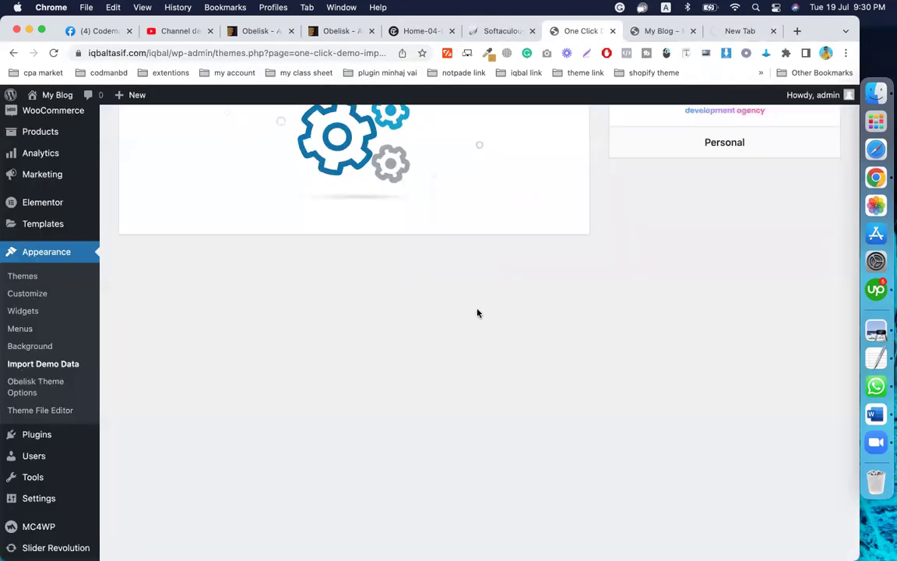
# Stop the pending developerszone.net load and request the address again in the same tab.
pyautogui.scroll(5, 476, 312)
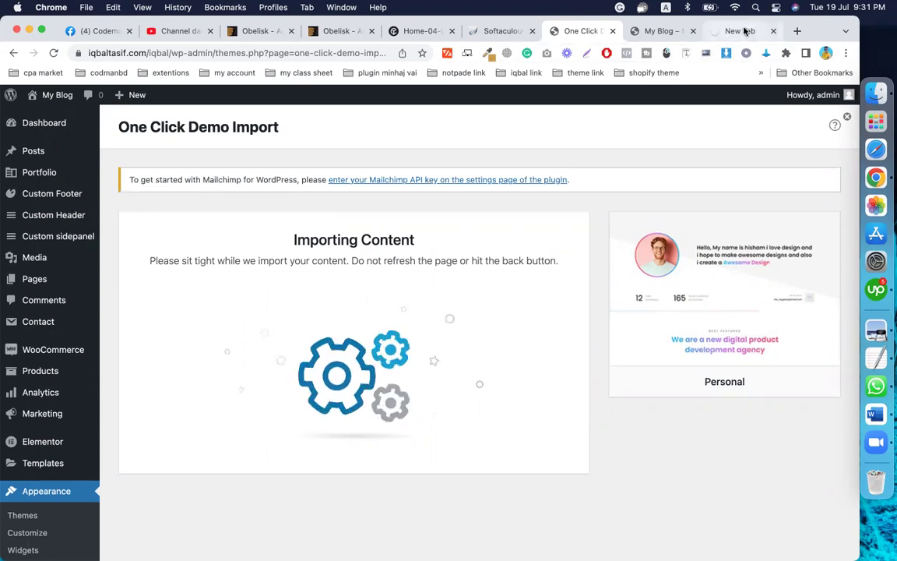
pyautogui.click(745, 31)
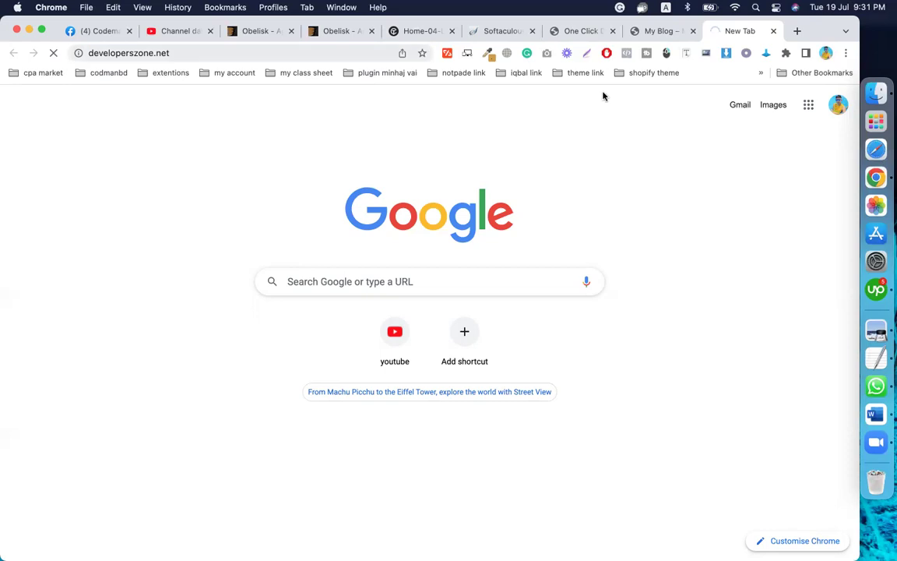
pyautogui.click(586, 31)
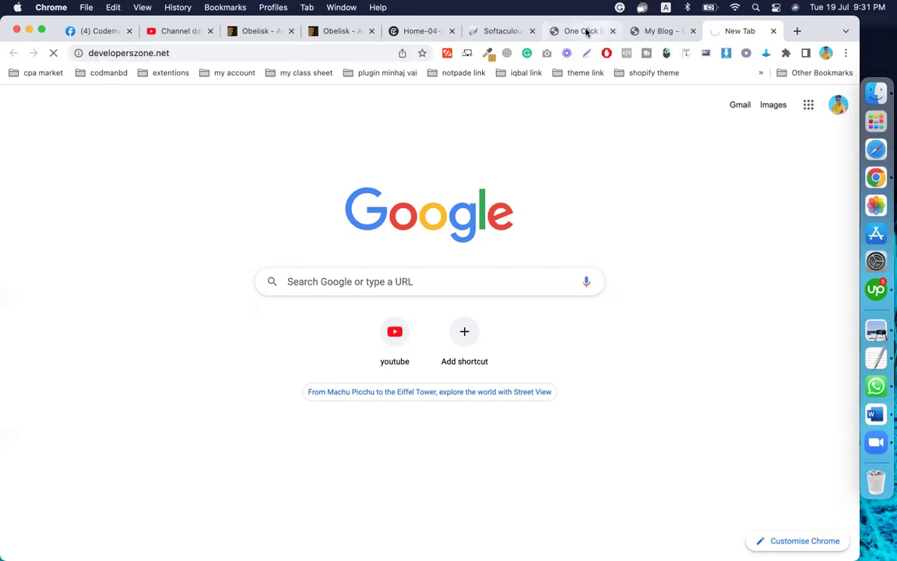
pyautogui.click(736, 31)
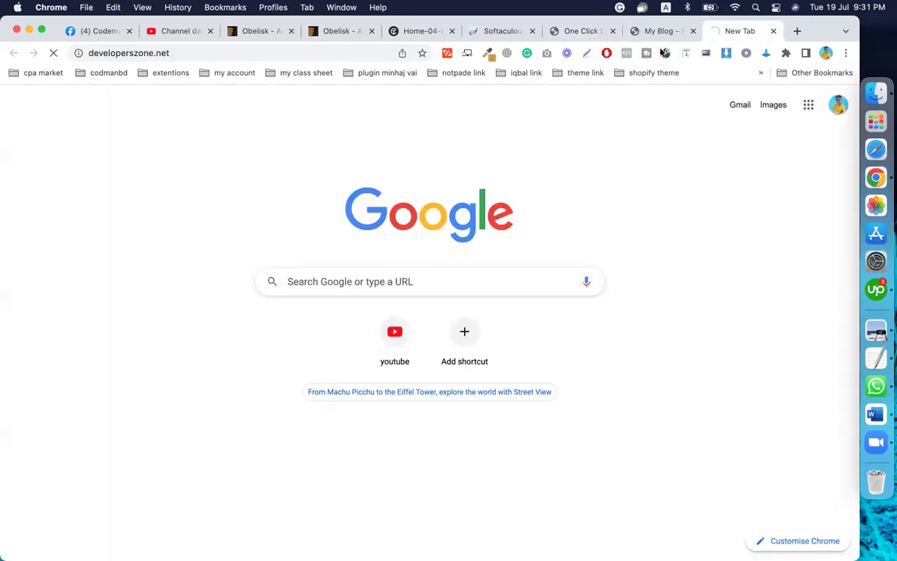
pyautogui.click(53, 53)
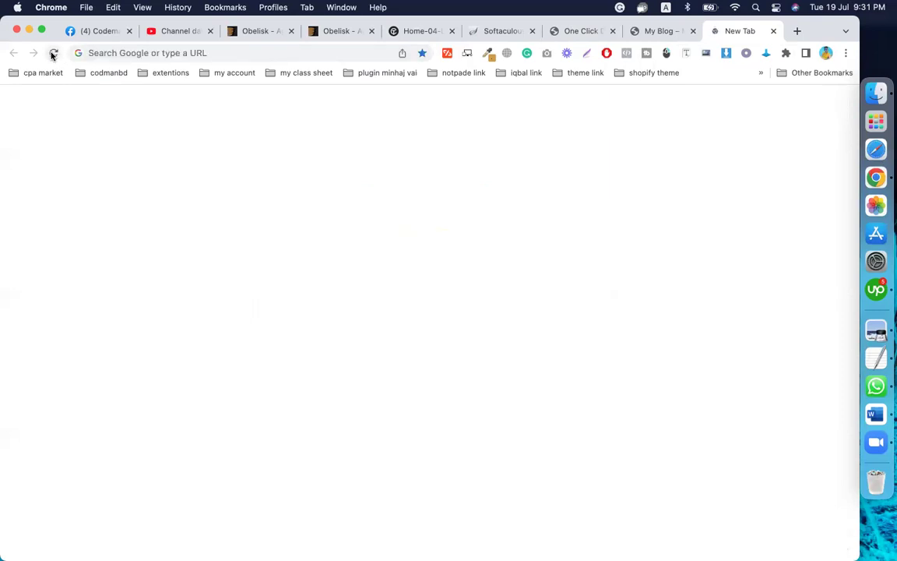
pyautogui.click(172, 53)
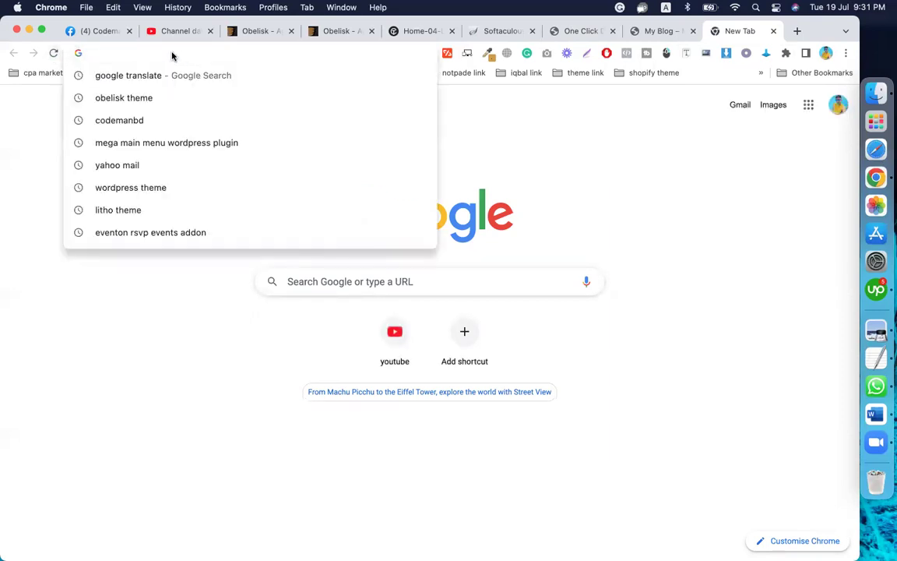
pyautogui.write('de')
pyautogui.press('Return')
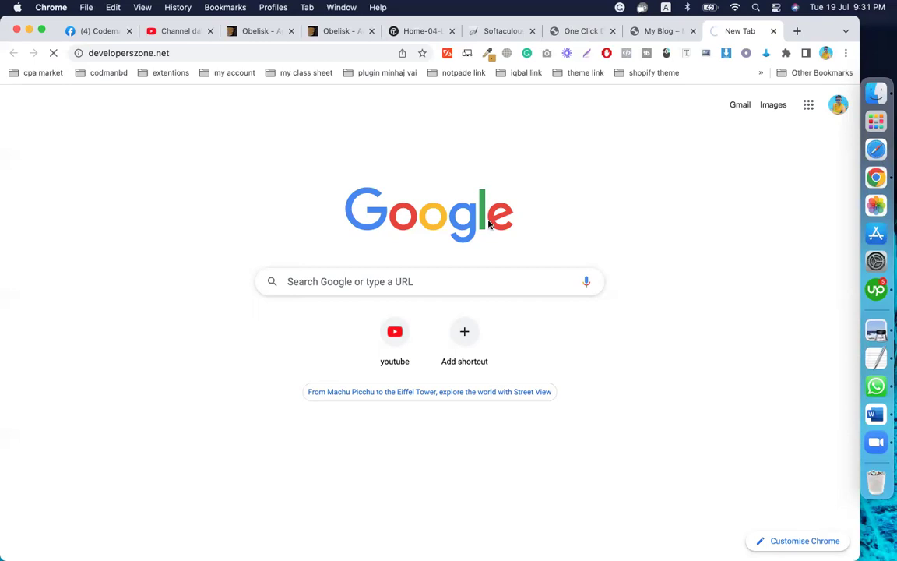
# Check the blog and One Click Demo Import tabs for progress, and view the available Wi-Fi networks.
pyautogui.click(648, 32)
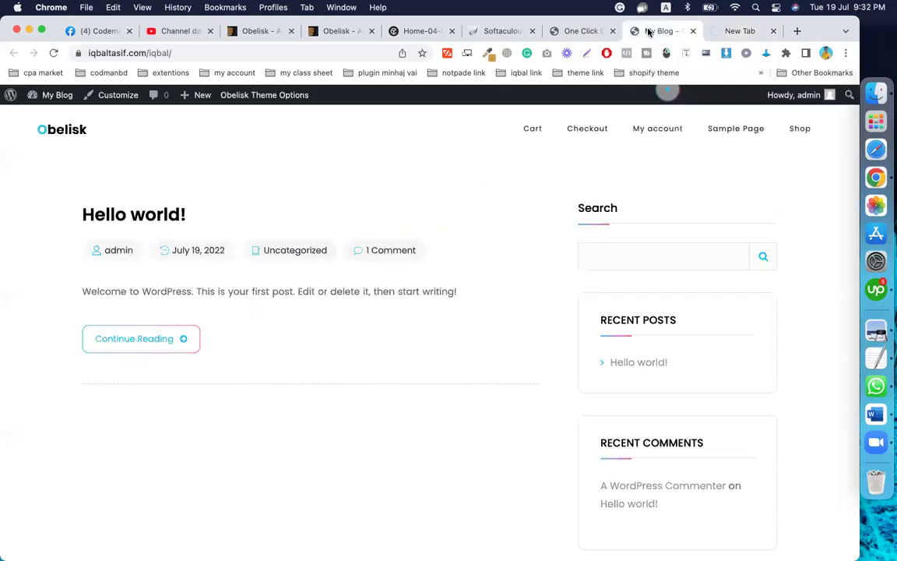
pyautogui.click(582, 32)
pyautogui.click(734, 33)
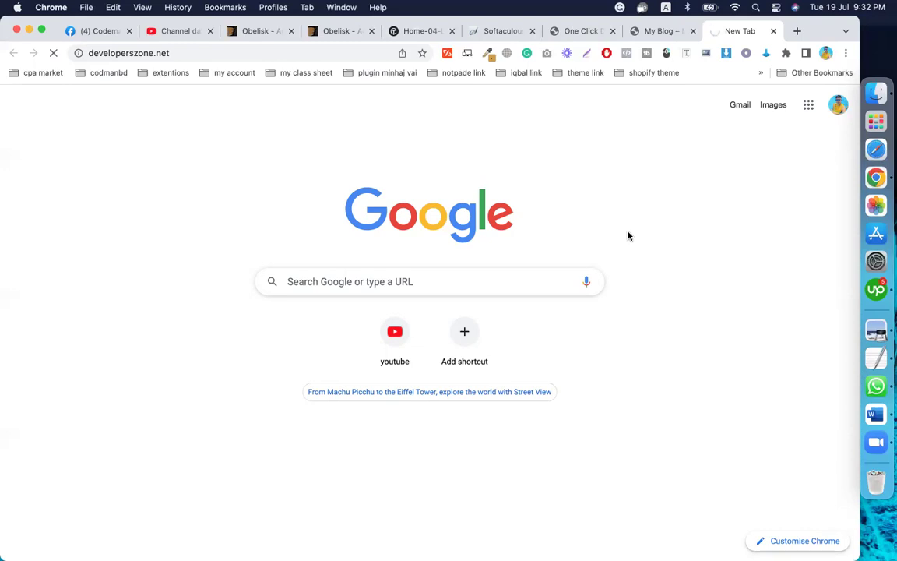
pyautogui.click(584, 33)
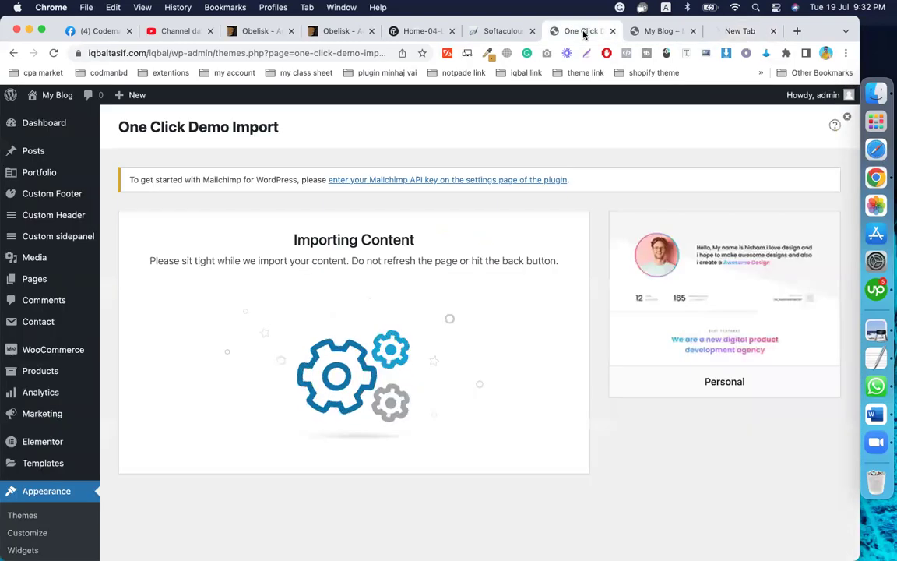
pyautogui.click(739, 30)
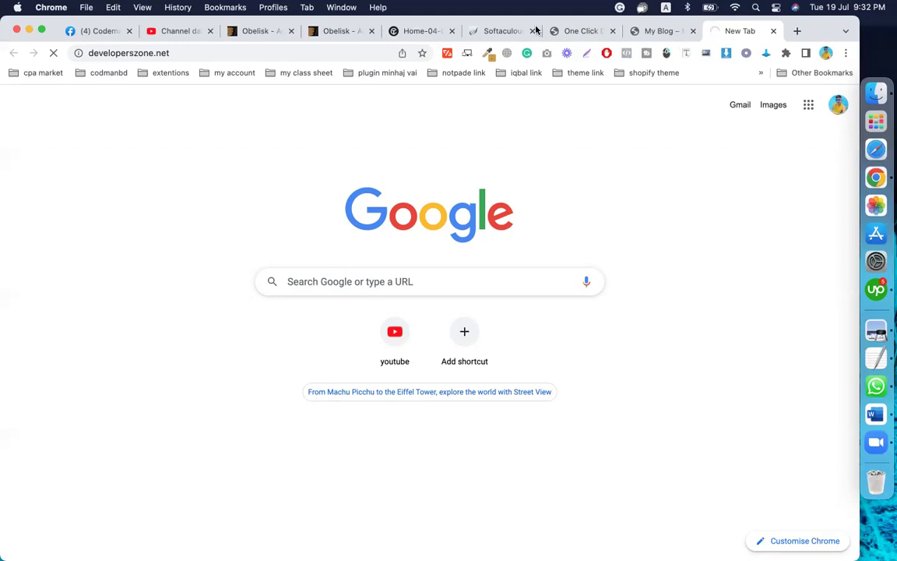
pyautogui.click(734, 7)
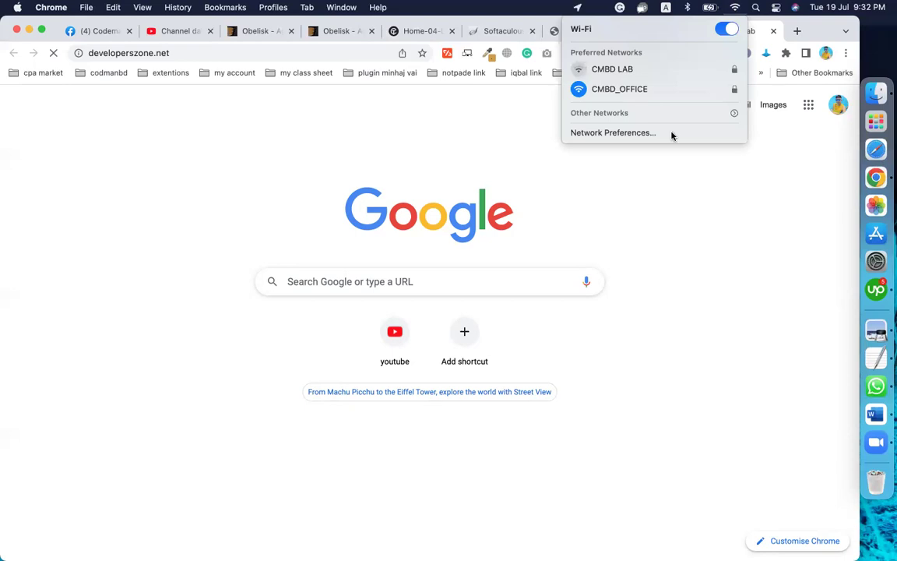
pyautogui.click(662, 214)
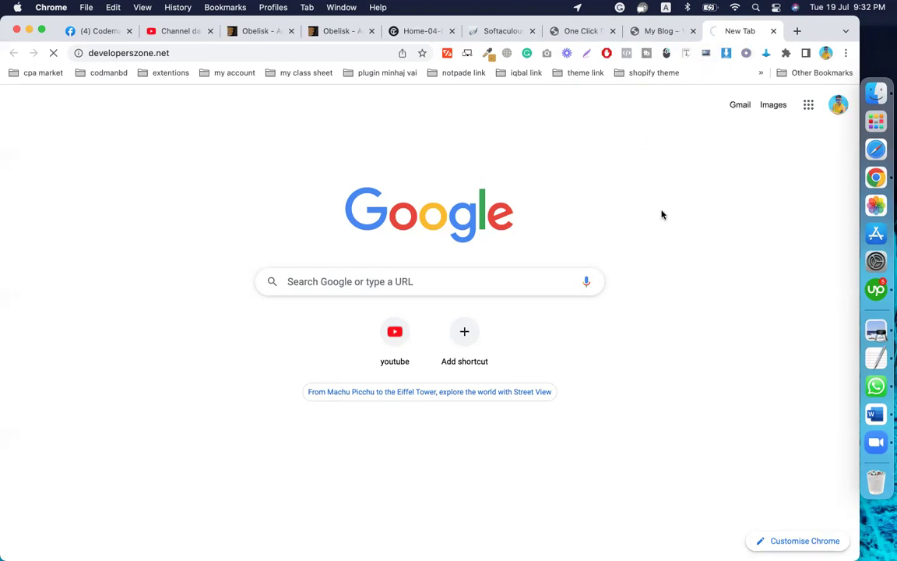
# Open YouTube in a new browser tab and search for the site owner's channel by name.
pyautogui.click(189, 55)
pyautogui.click(797, 31)
pyautogui.click(340, 53)
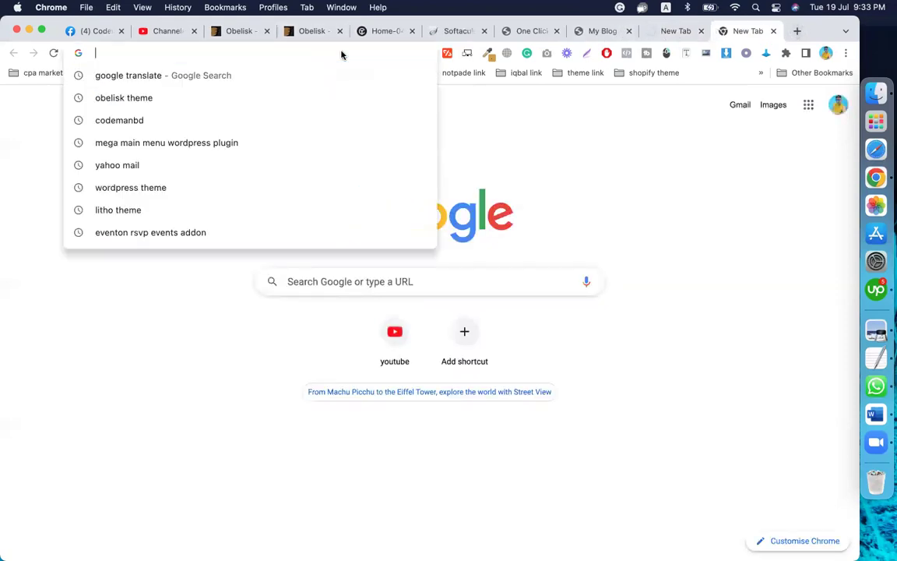
pyautogui.write('iq')
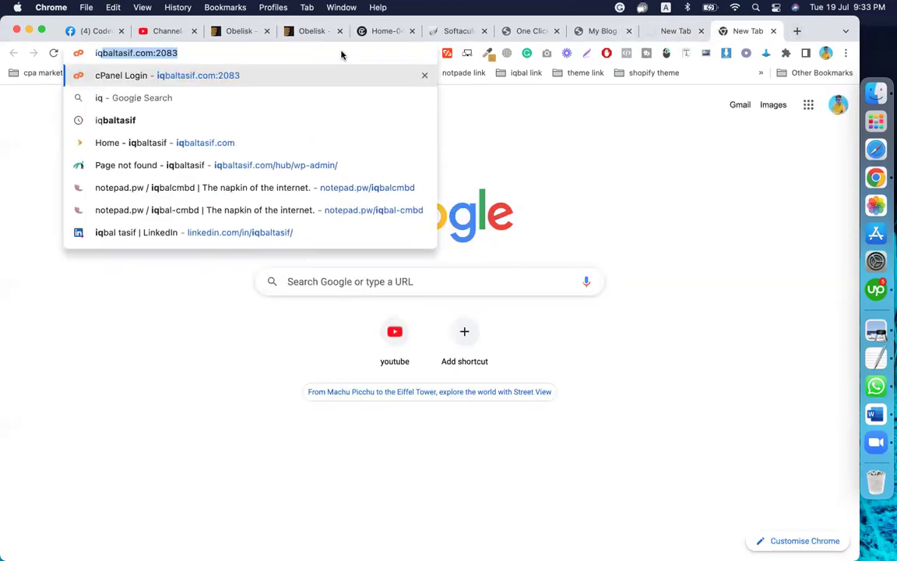
pyautogui.click(398, 343)
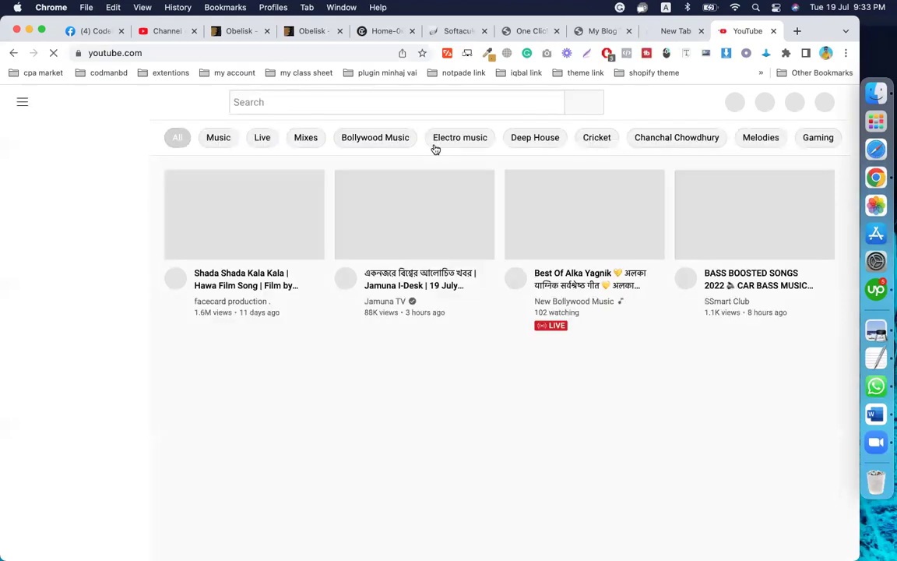
pyautogui.click(396, 102)
pyautogui.write('iq')
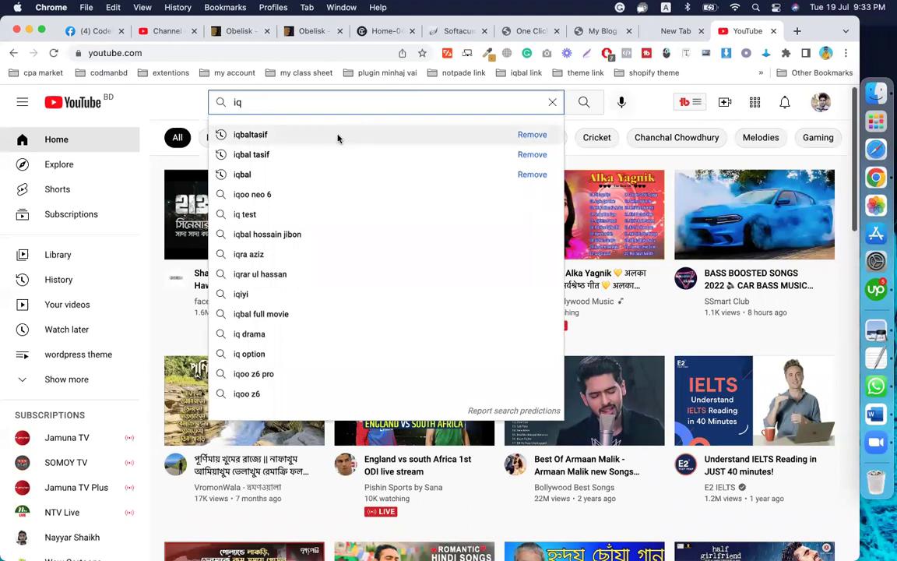
pyautogui.click(361, 135)
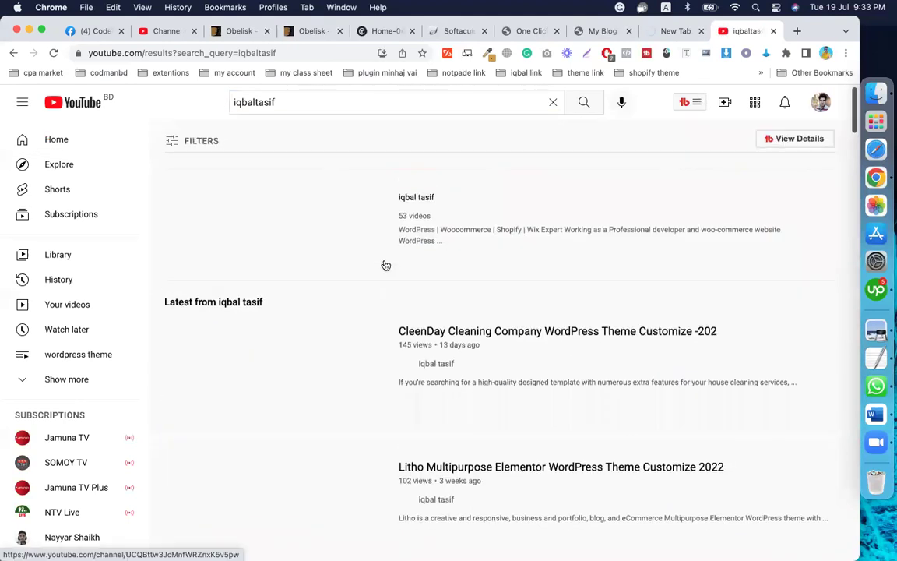
# Examine the channel's WordPress theme and plugin videos in the YouTube search results, and close that tab.
pyautogui.scroll(-3, 483, 308)
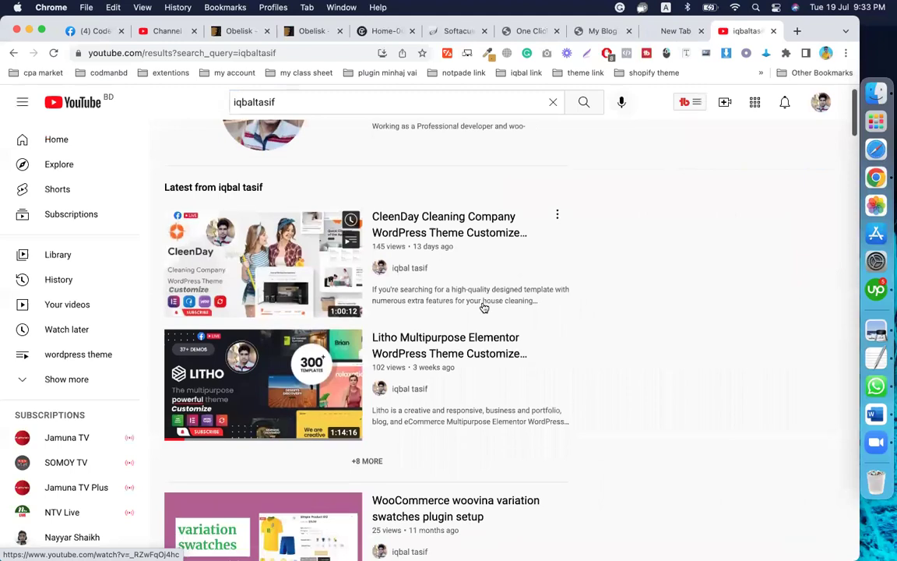
pyautogui.scroll(-2, 512, 367)
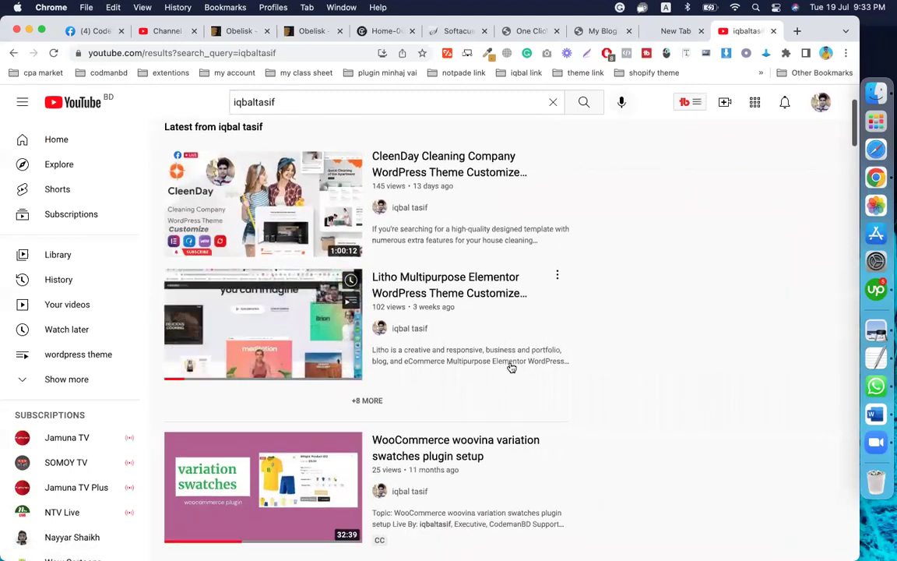
pyautogui.scroll(-5, 511, 367)
pyautogui.scroll(-2, 511, 366)
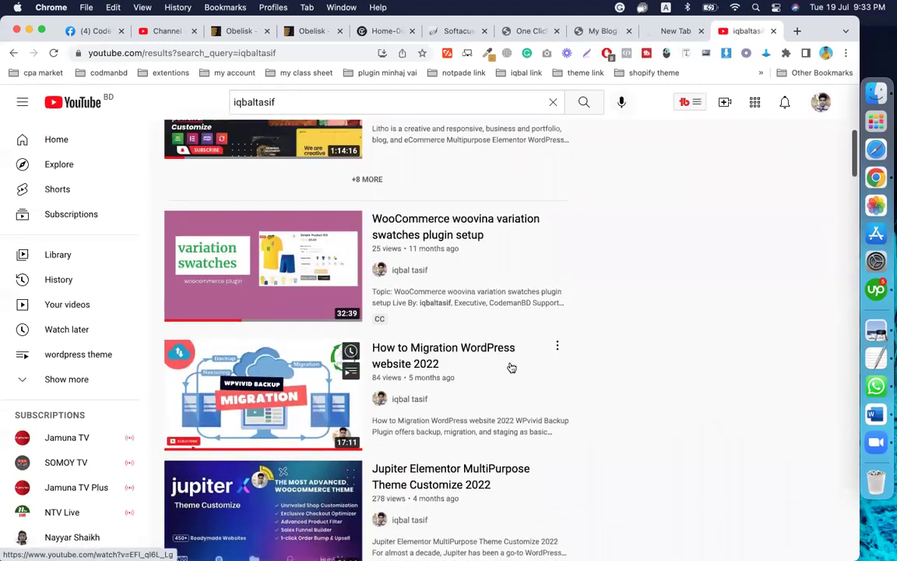
pyautogui.scroll(2, 511, 366)
pyautogui.scroll(10, 511, 367)
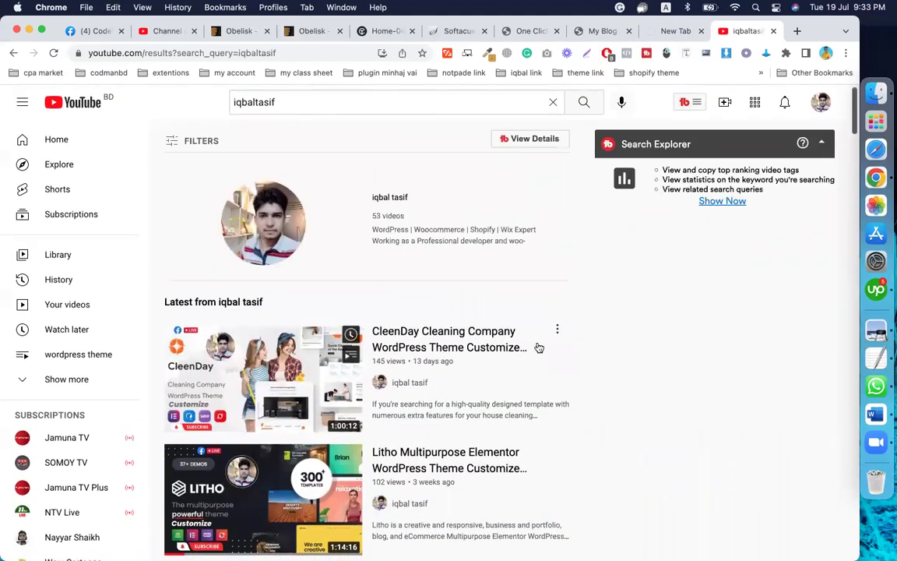
pyautogui.scroll(-4, 538, 346)
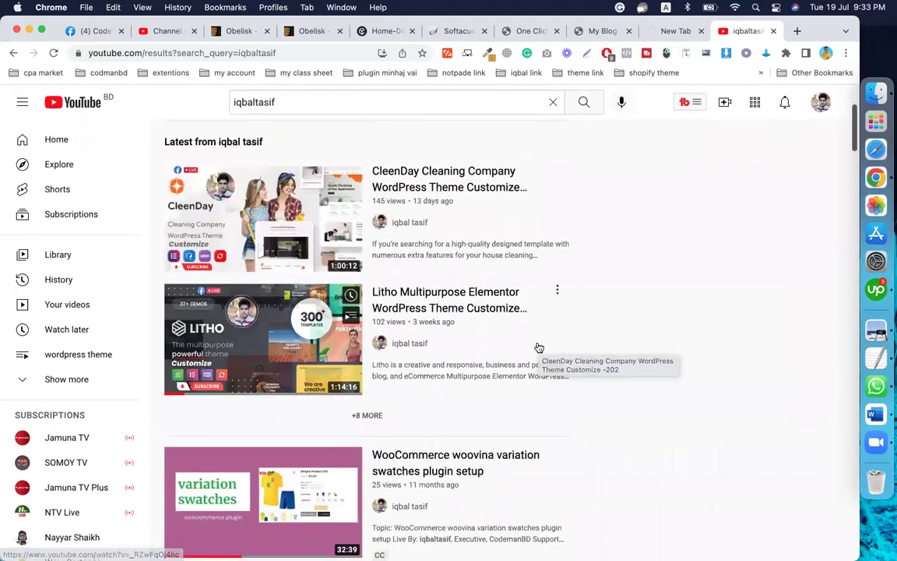
pyautogui.scroll(-3, 539, 347)
pyautogui.scroll(-5, 539, 347)
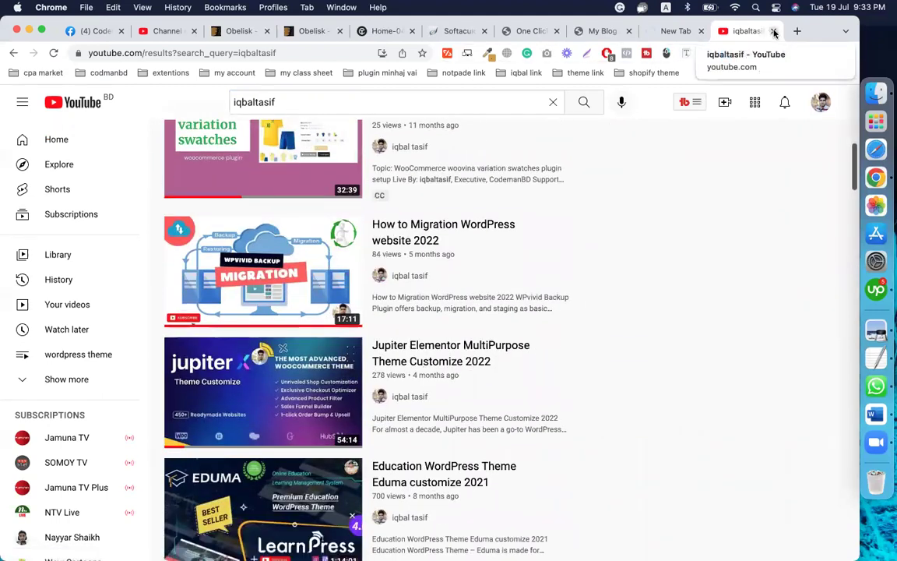
pyautogui.click(774, 31)
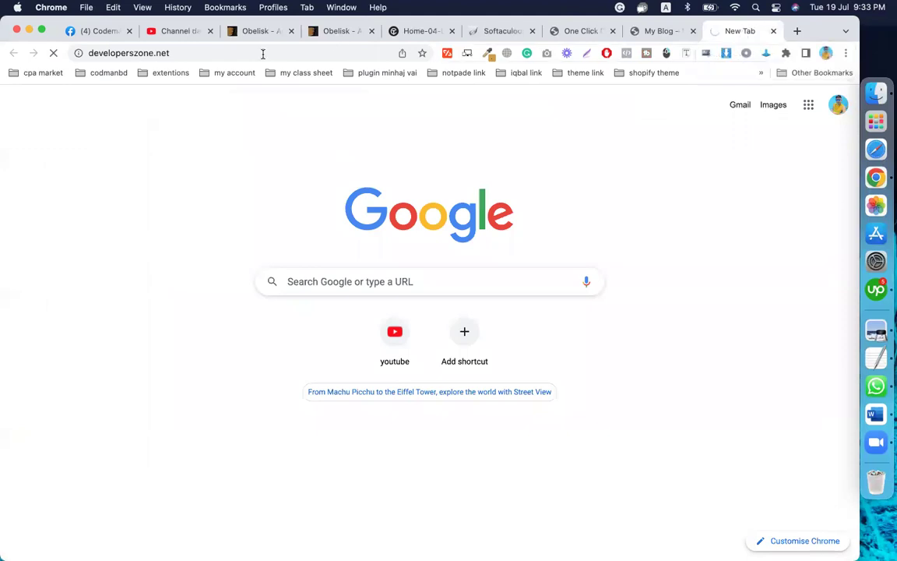
# Check the blog and One Click Demo Import tabs and close the pending developerszone.net tab.
pyautogui.click(204, 53)
pyautogui.click(663, 30)
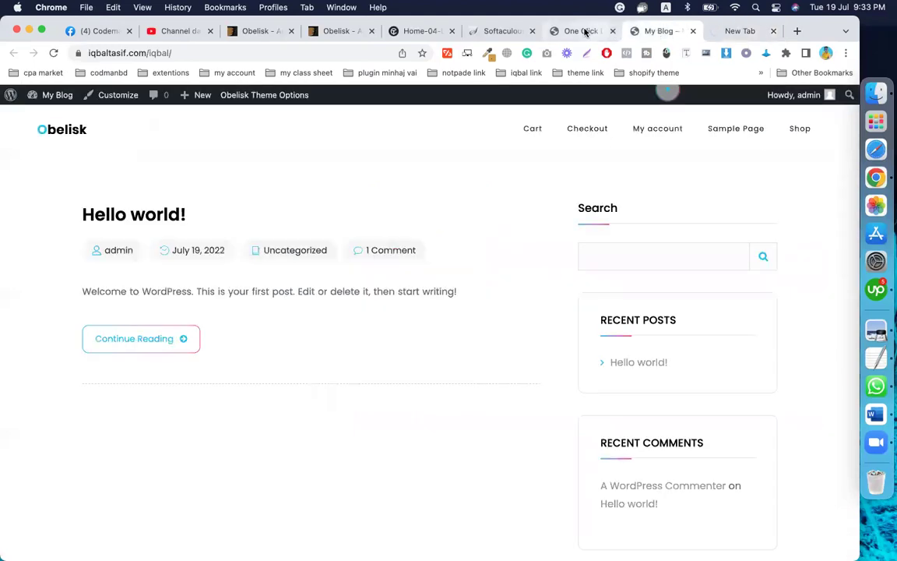
pyautogui.click(584, 32)
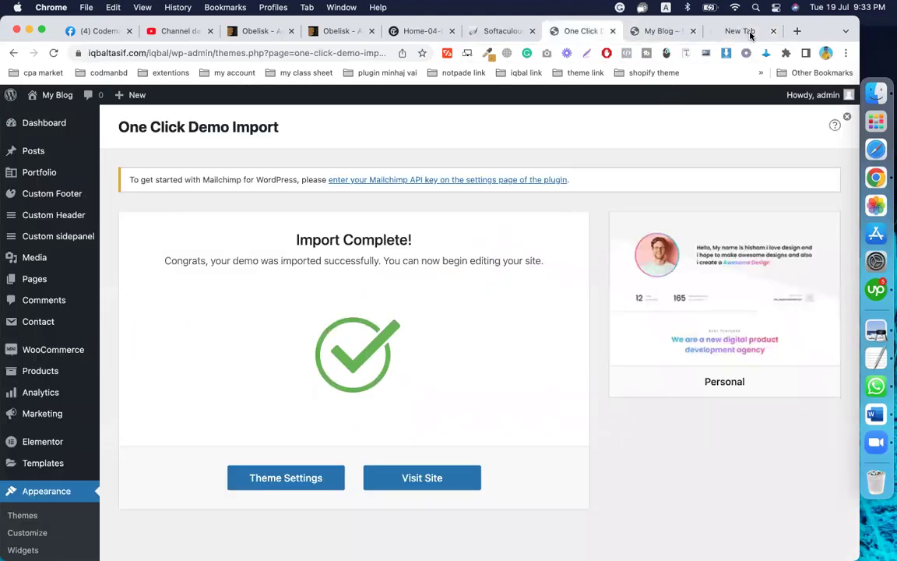
pyautogui.click(771, 31)
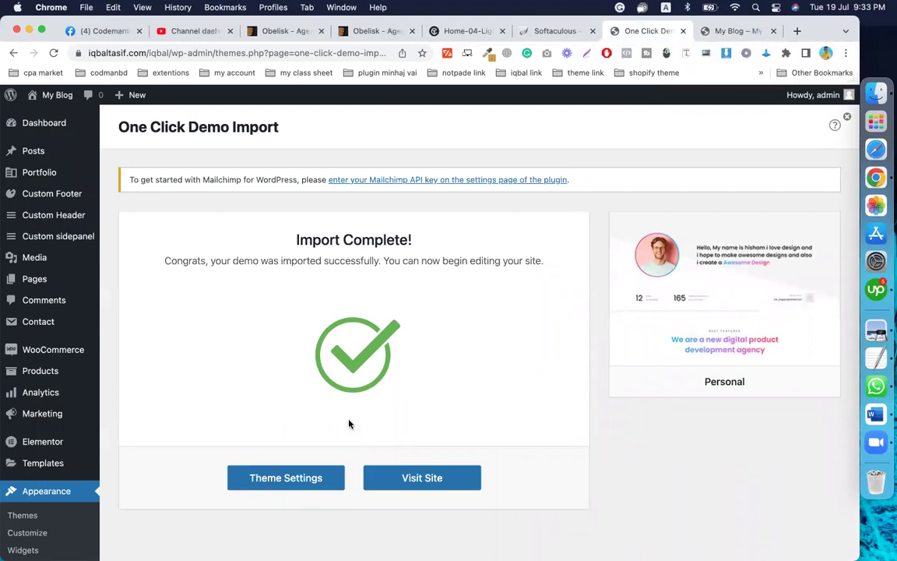
# Reload the My Blog site tab and examine the imported homepage's intro, lower sections and navigation menu.
pyautogui.click(744, 32)
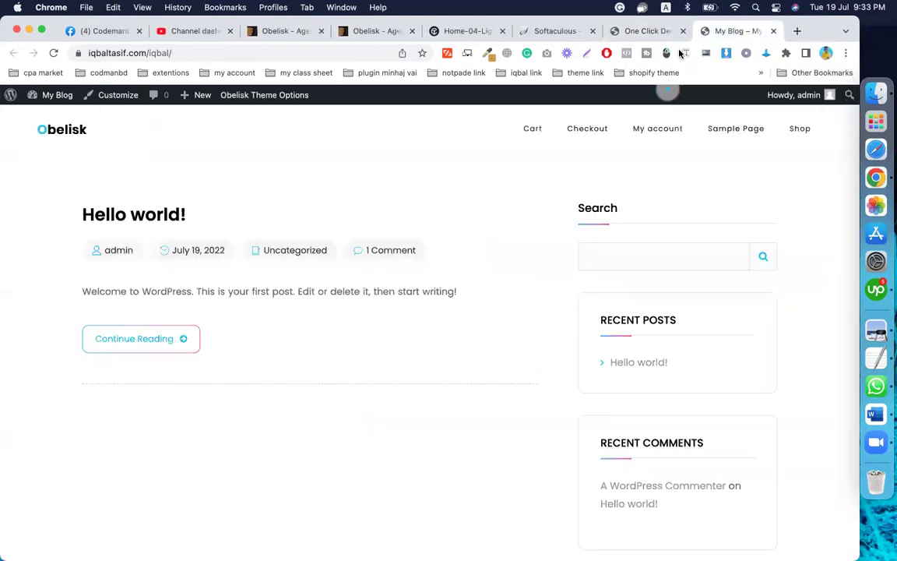
pyautogui.click(53, 53)
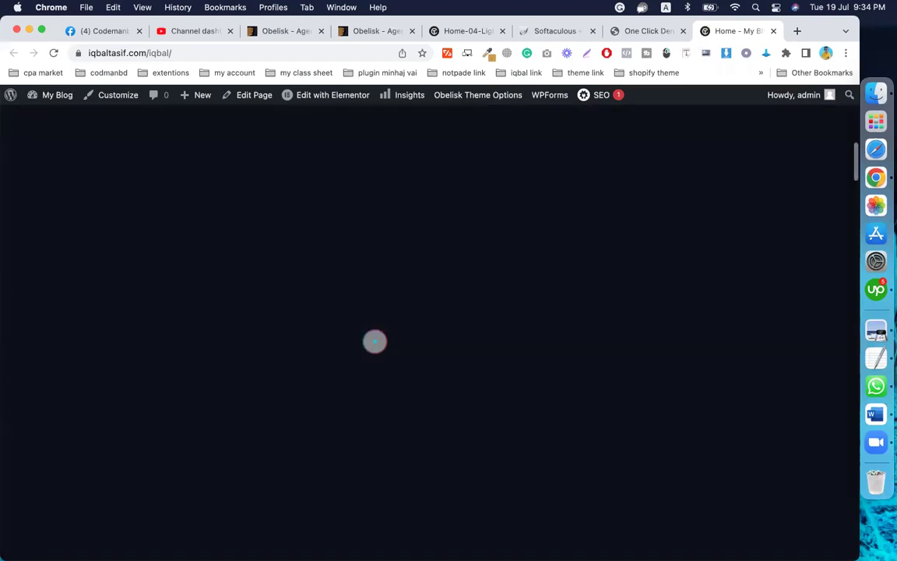
pyautogui.scroll(-5, 374, 341)
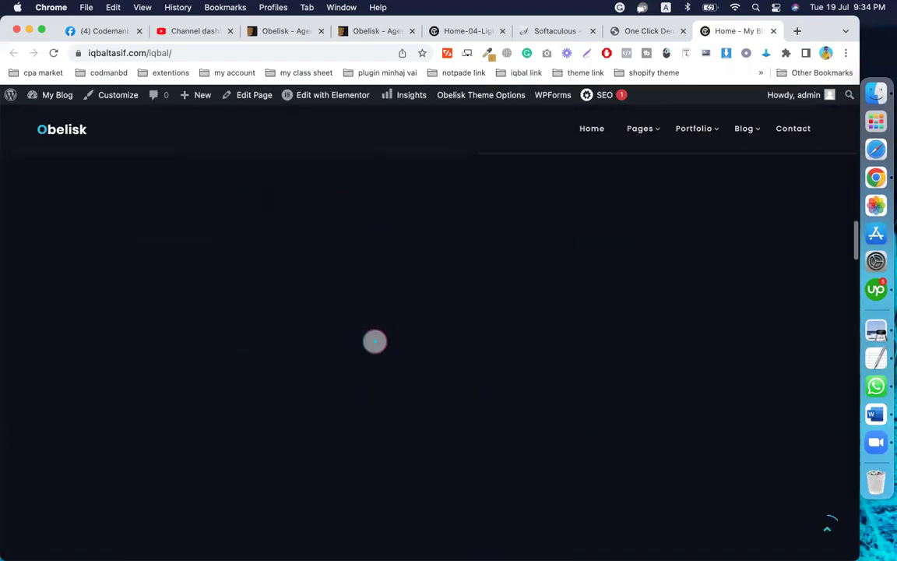
pyautogui.scroll(10, 374, 341)
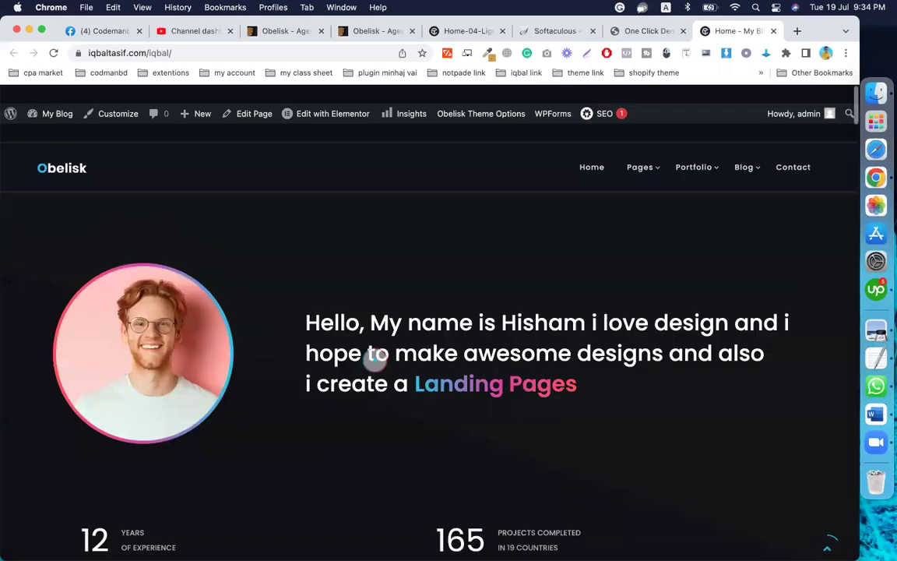
pyautogui.scroll(-1, 375, 358)
pyautogui.scroll(-3, 375, 350)
pyautogui.scroll(3, 375, 343)
pyautogui.scroll(-1, 374, 350)
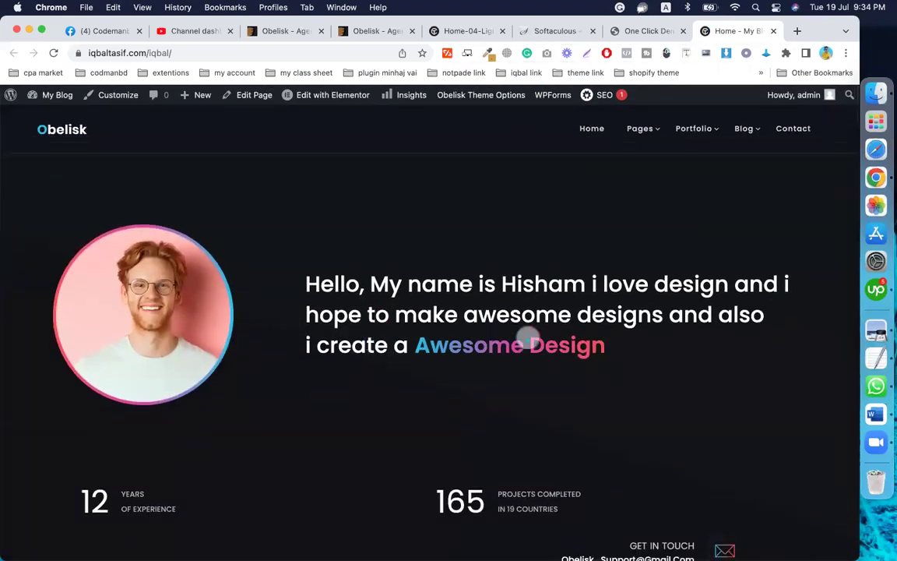
pyautogui.scroll(-15, 517, 344)
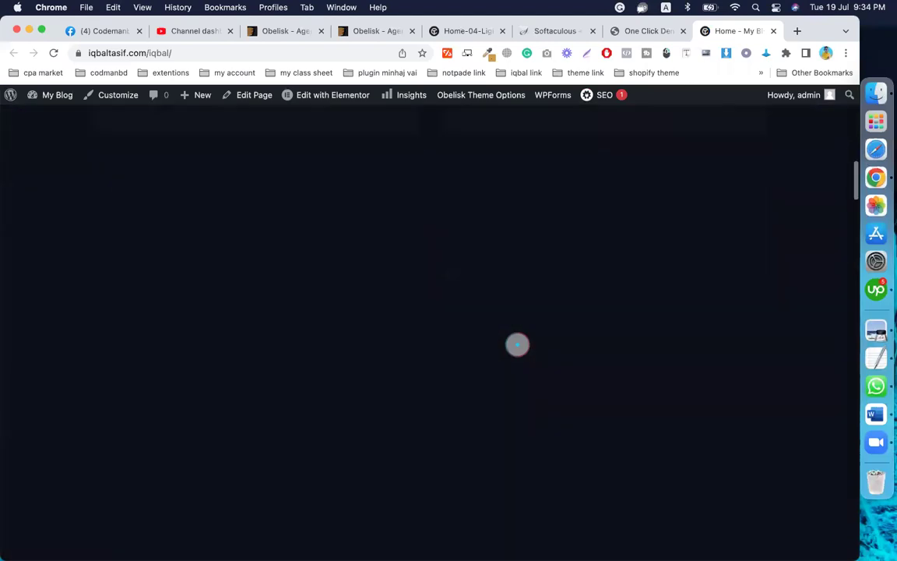
pyautogui.scroll(15, 517, 345)
pyautogui.moveTo(596, 144)
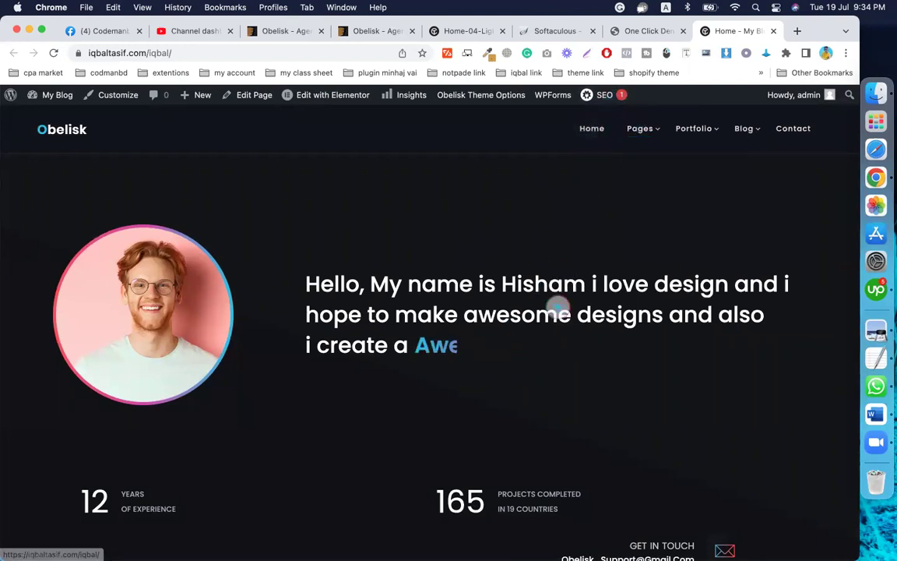
# Examine the imported homepage's services, portfolio, designer, testimonials and footer sections, and return to the intro.
pyautogui.scroll(-5, 558, 306)
pyautogui.scroll(-5, 558, 307)
pyautogui.scroll(3, 558, 307)
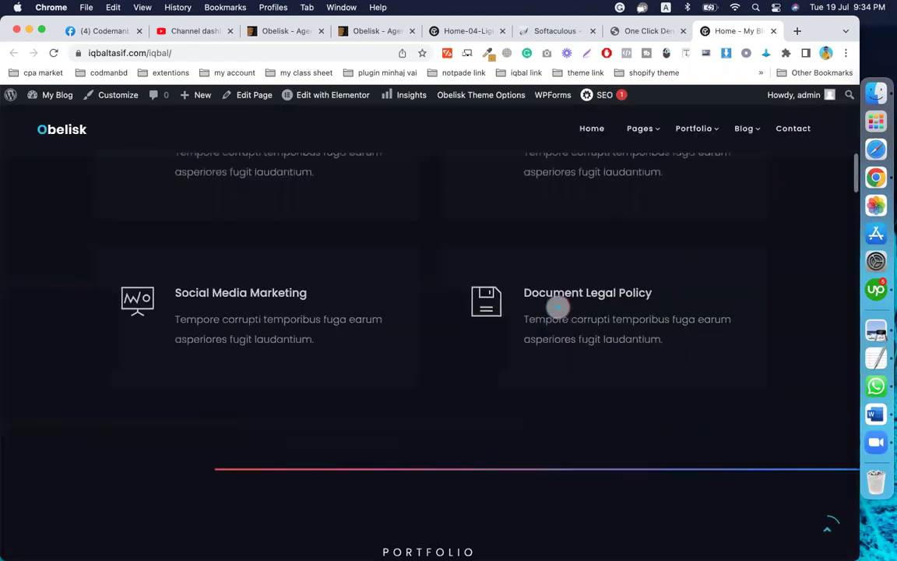
pyautogui.scroll(2, 558, 307)
pyautogui.scroll(-5, 557, 307)
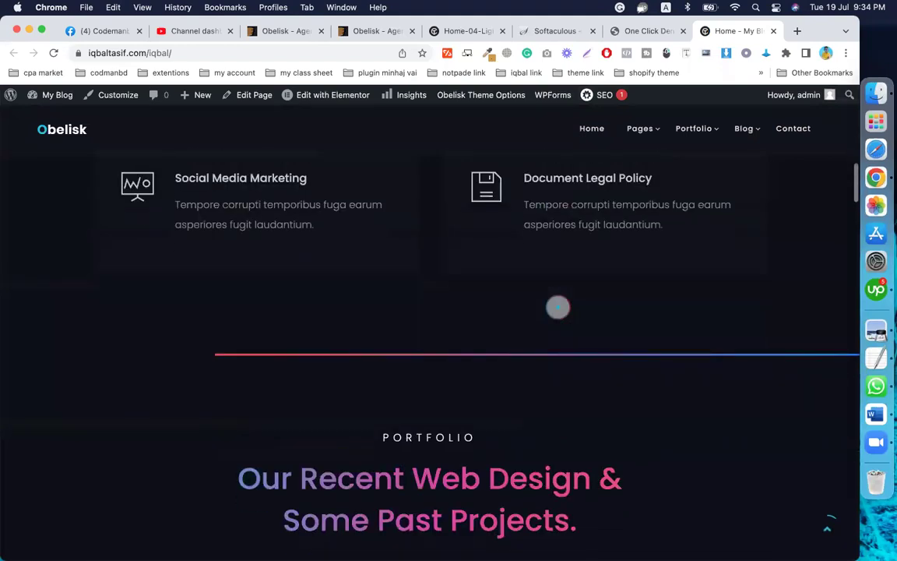
pyautogui.scroll(-7, 558, 307)
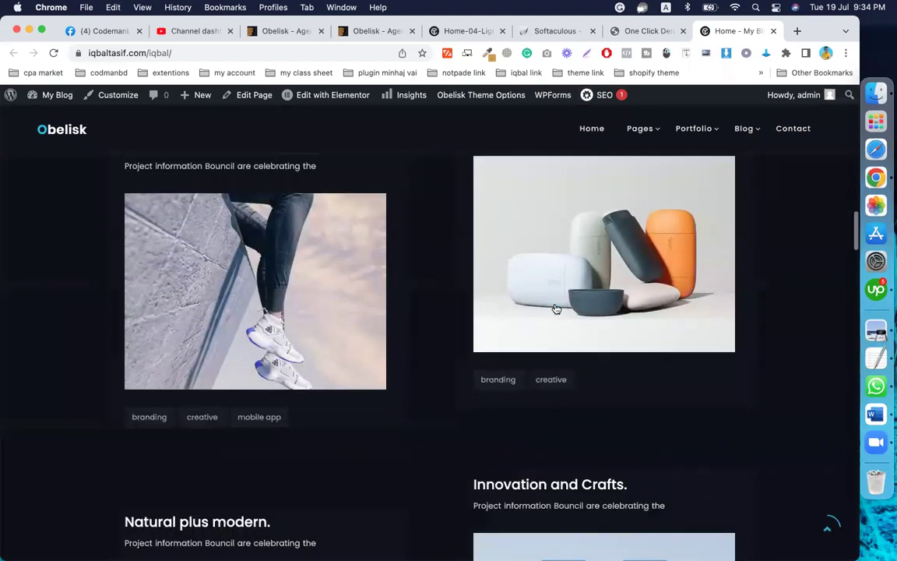
pyautogui.scroll(-8, 556, 309)
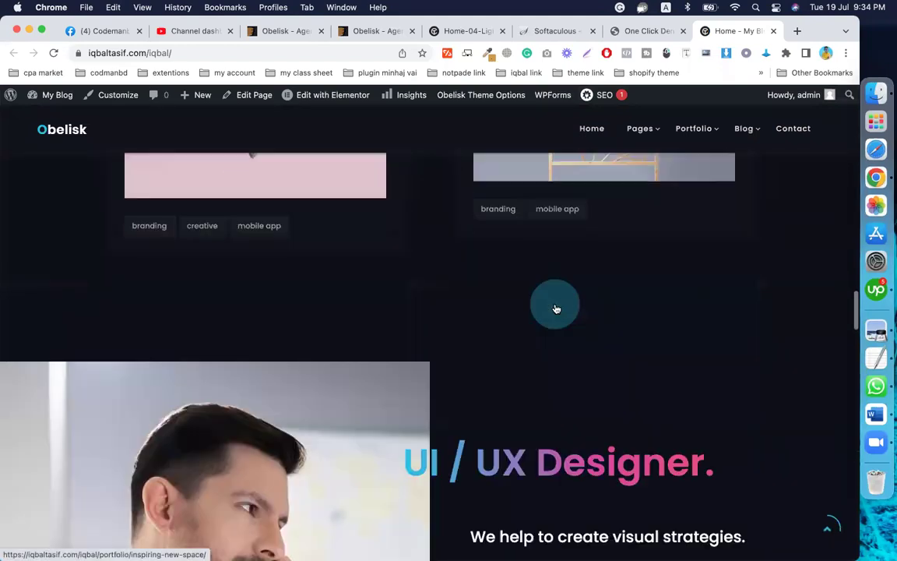
pyautogui.scroll(-10, 556, 309)
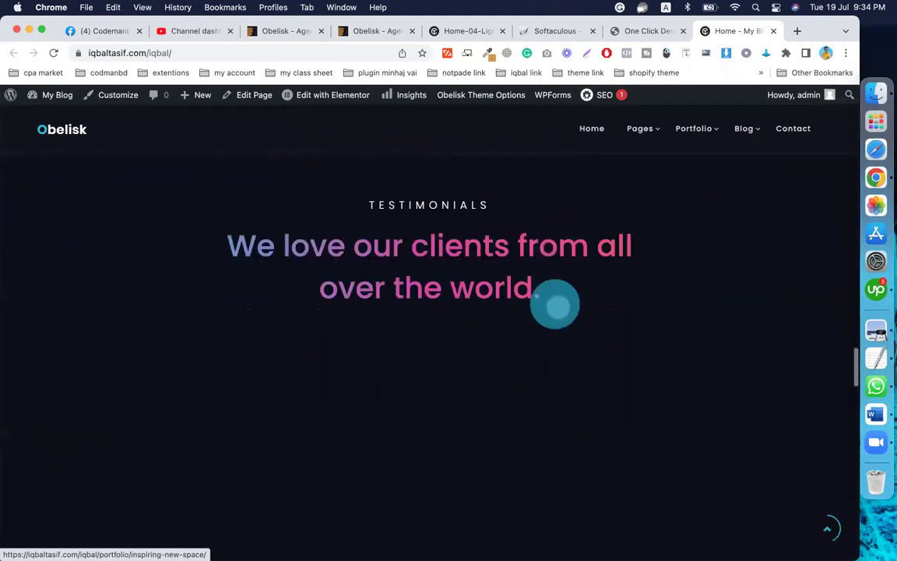
pyautogui.scroll(-8, 555, 304)
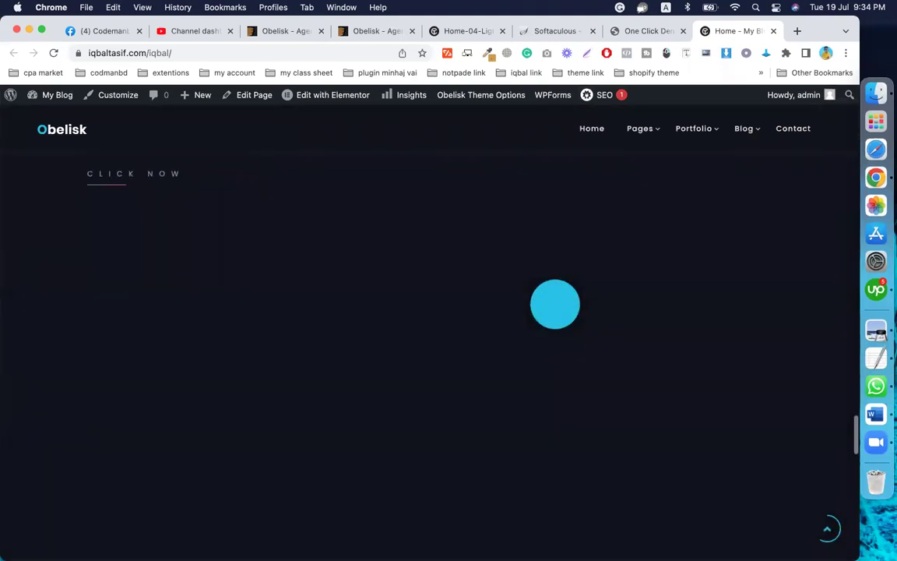
pyautogui.scroll(-5, 554, 304)
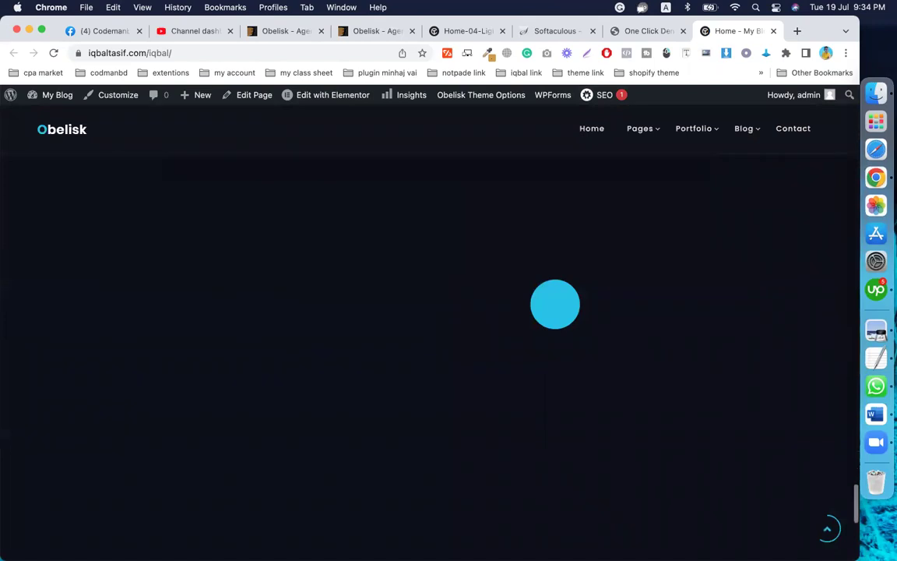
pyautogui.scroll(-6, 557, 307)
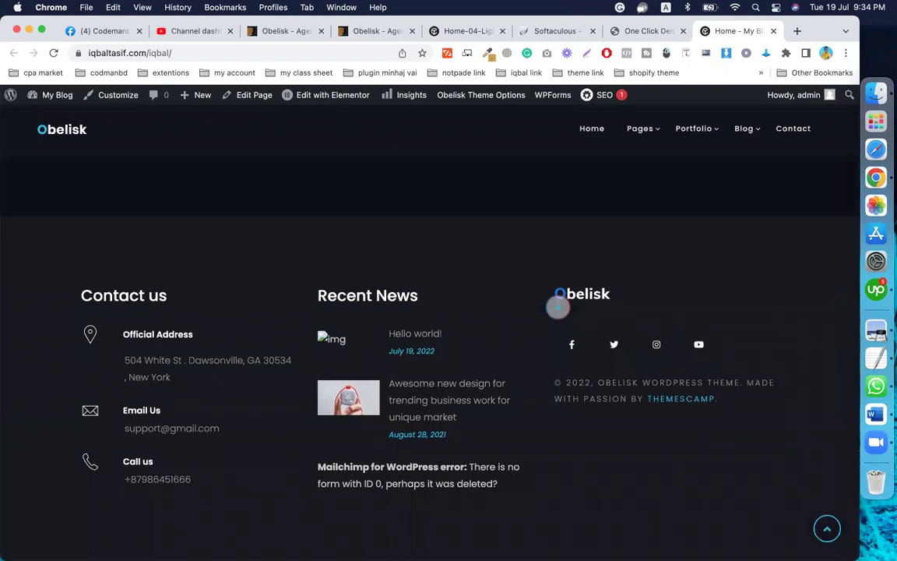
pyautogui.scroll(10, 558, 307)
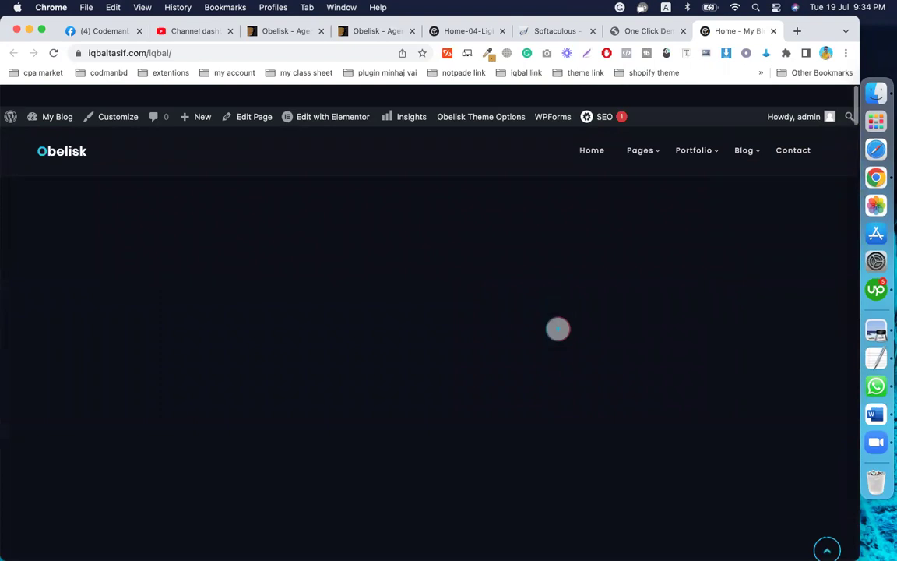
pyautogui.scroll(2, 558, 307)
# Return to the WordPress admin dashboard and examine the Custom Header and Custom Footer template lists.
pyautogui.click(651, 30)
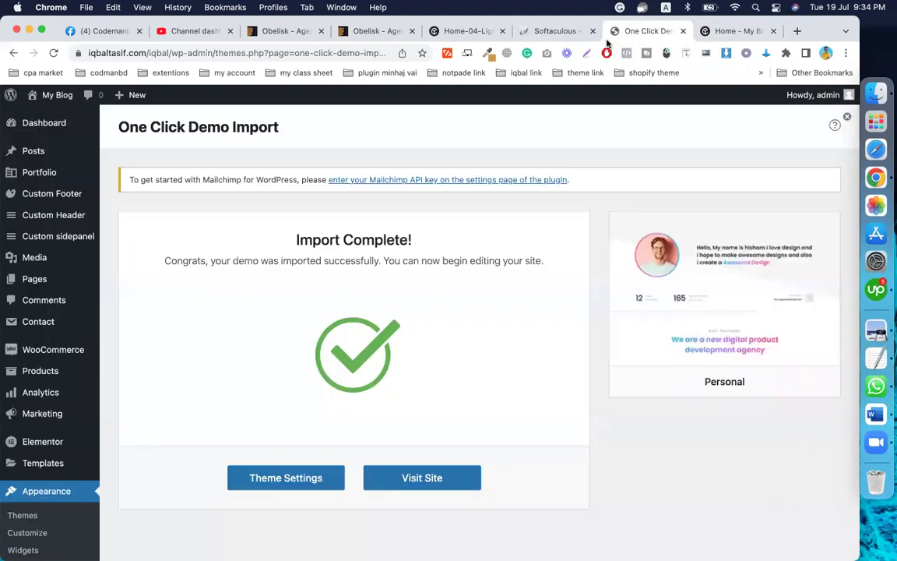
pyautogui.click(56, 122)
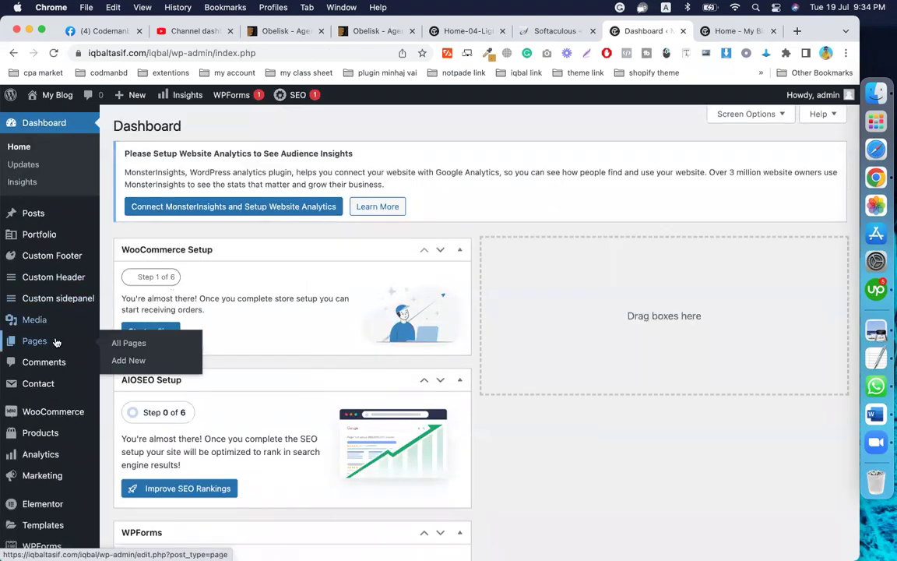
pyautogui.moveTo(61, 277)
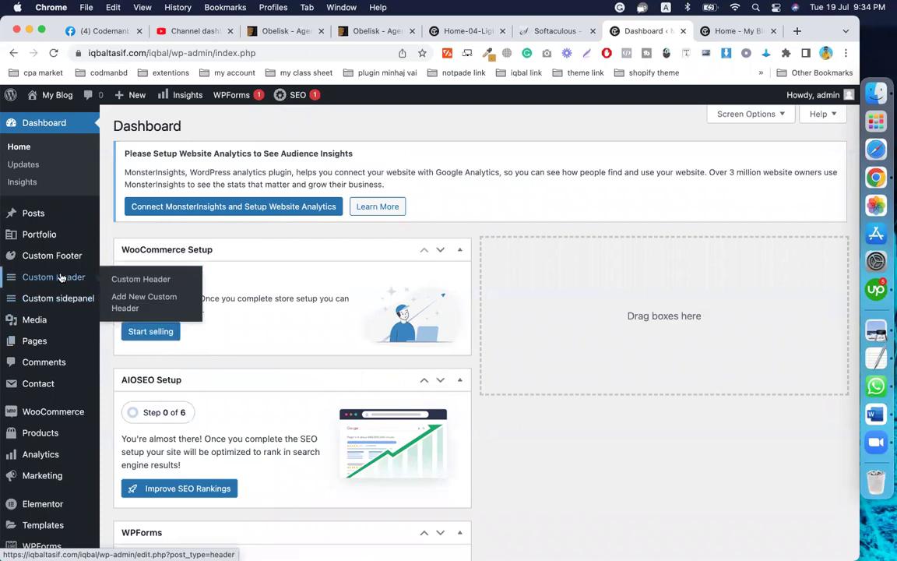
pyautogui.click(129, 279)
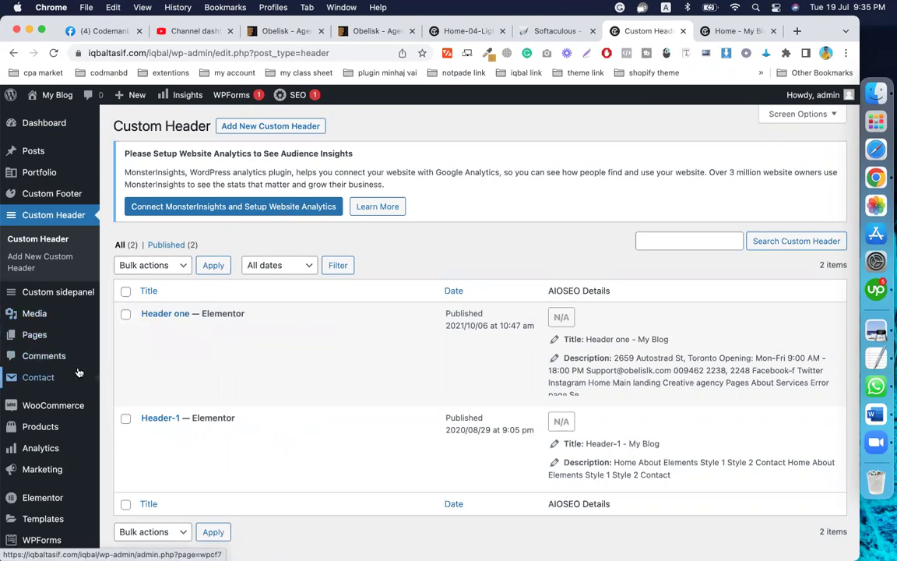
pyautogui.scroll(-1, 78, 373)
pyautogui.scroll(3, 78, 374)
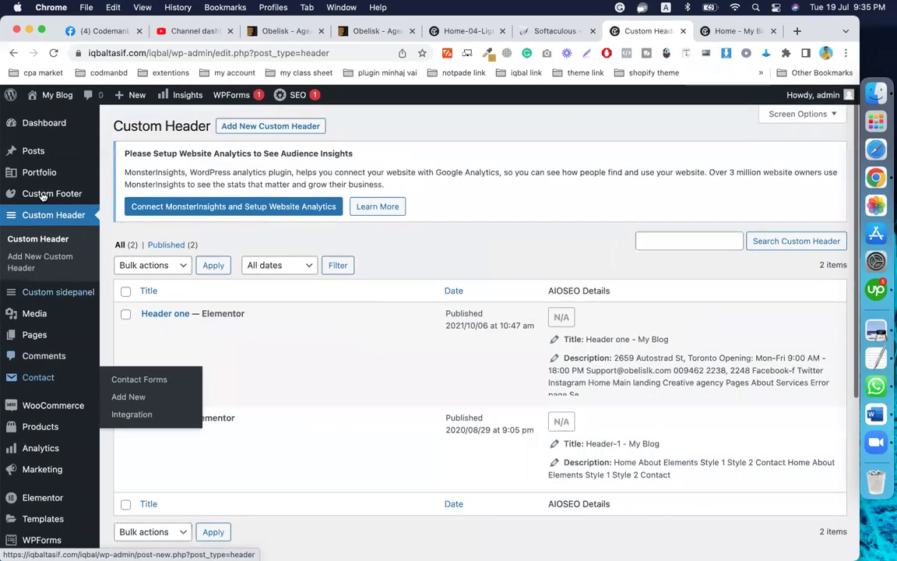
pyautogui.click(117, 196)
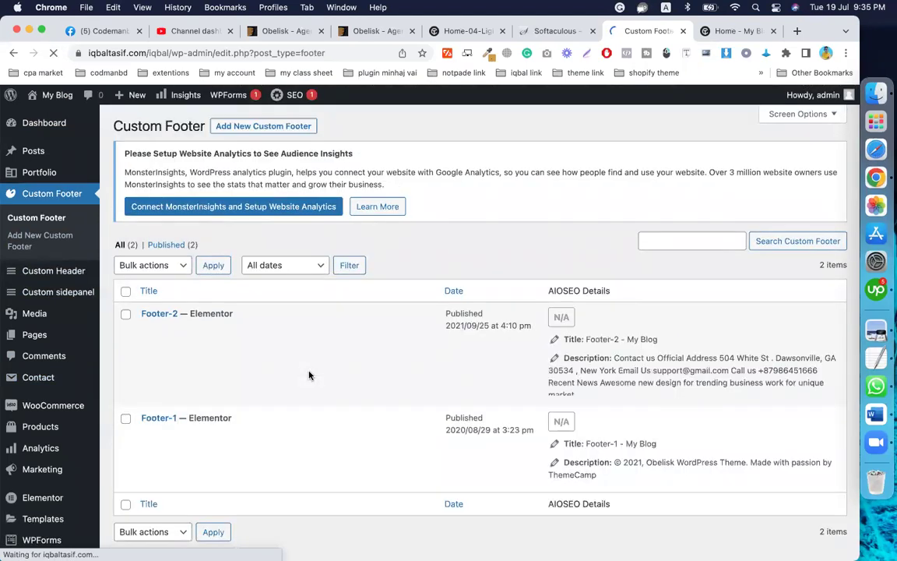
pyautogui.moveTo(240, 426)
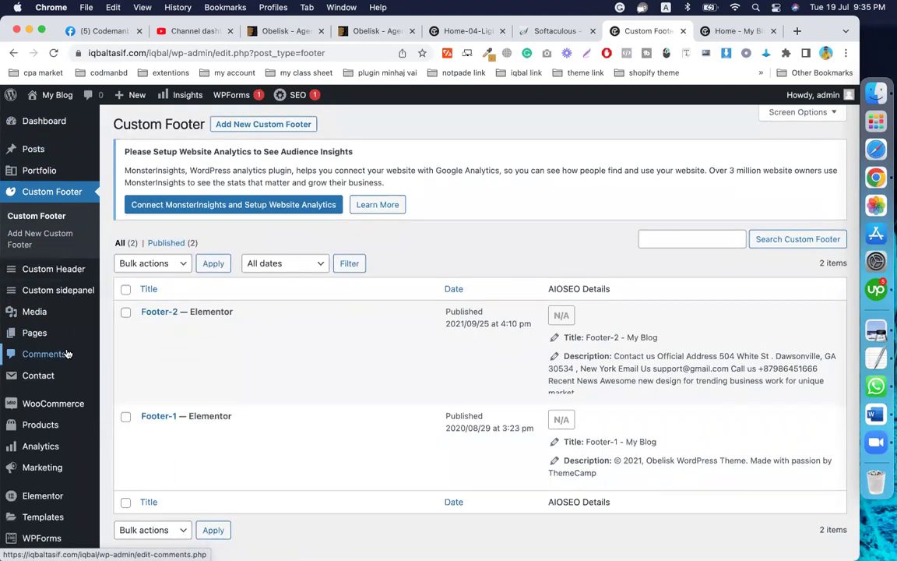
# Open the Obelisk Theme Options and bring the Obelisk Mode settings into view.
pyautogui.scroll(-2, 66, 352)
pyautogui.moveTo(62, 312)
pyautogui.scroll(-5, 61, 310)
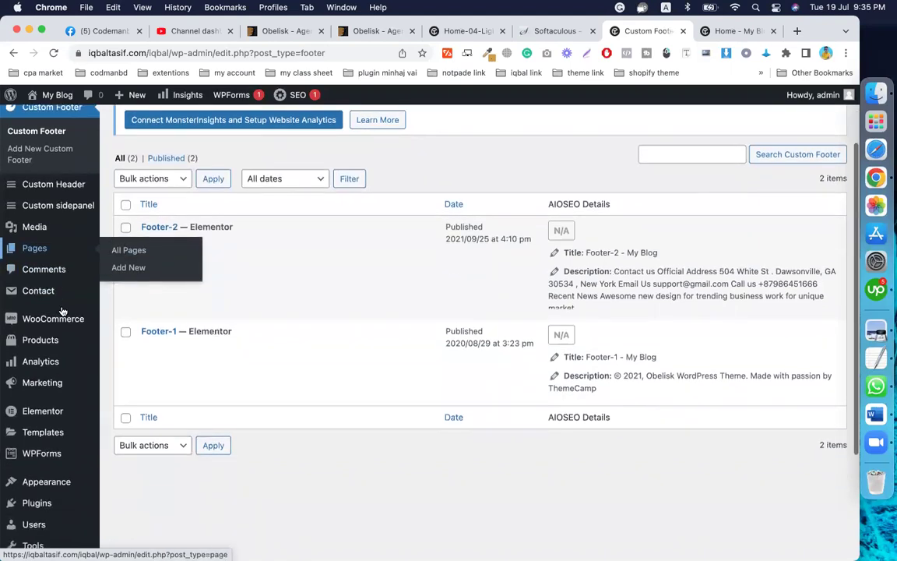
pyautogui.moveTo(59, 392)
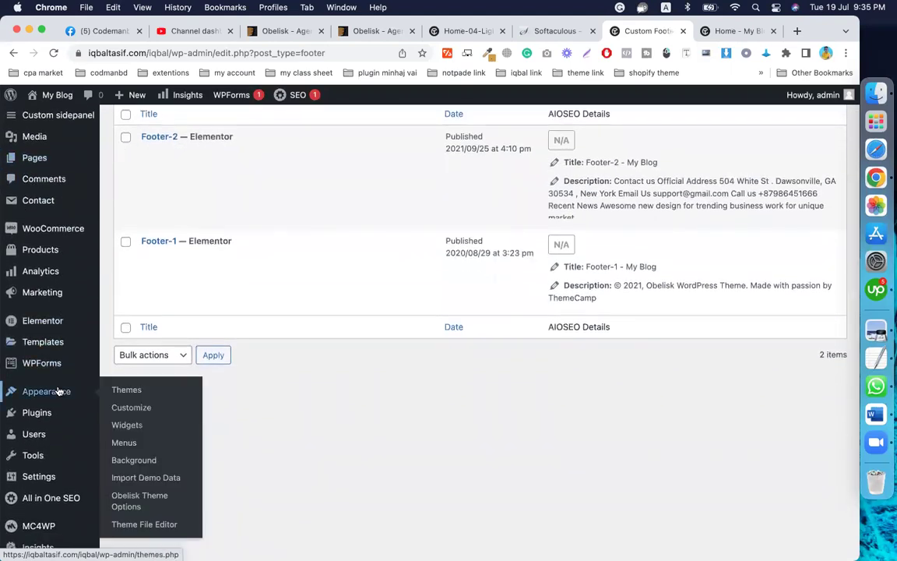
pyautogui.click(144, 499)
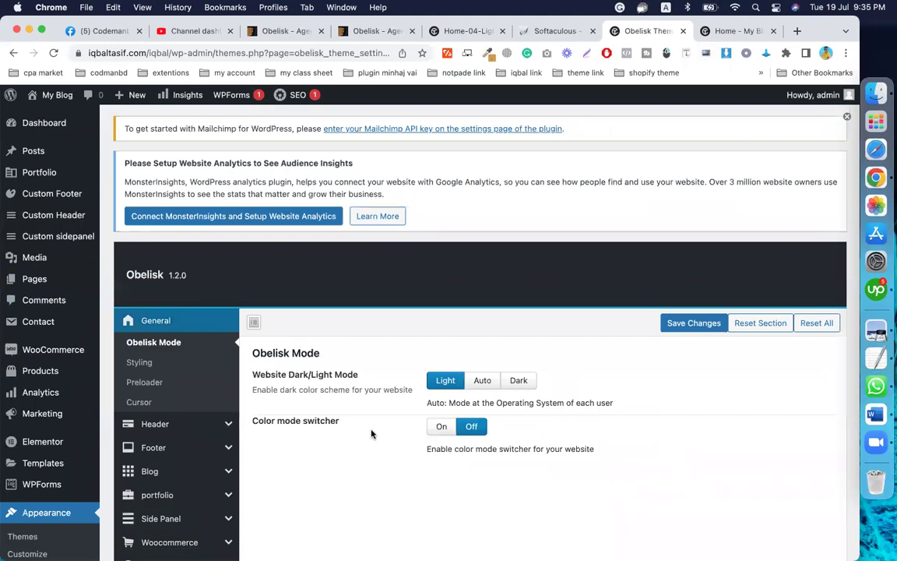
pyautogui.scroll(-3, 371, 434)
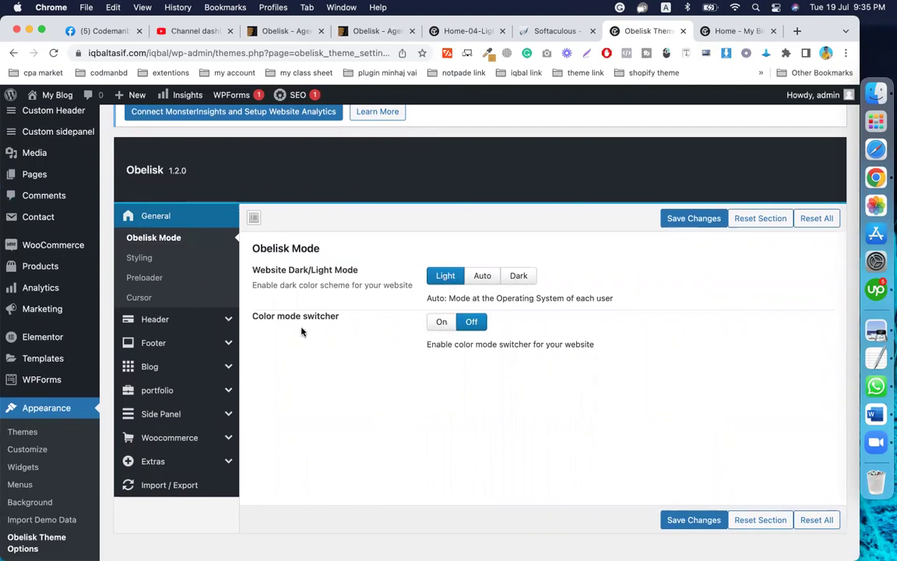
# Try the Dark option for the website mode, set it back to Light unsaved, and reload the site homepage.
pyautogui.click(519, 276)
pyautogui.click(443, 298)
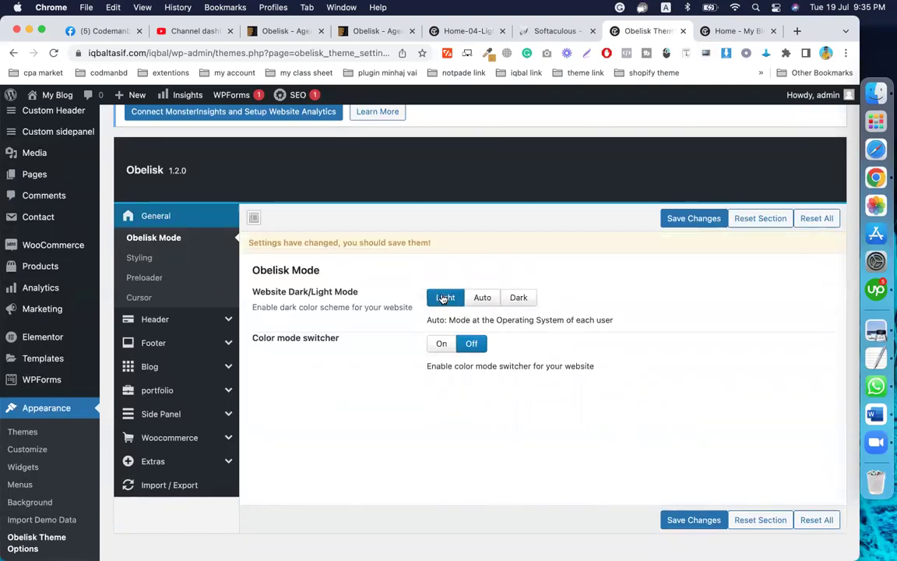
pyautogui.click(720, 32)
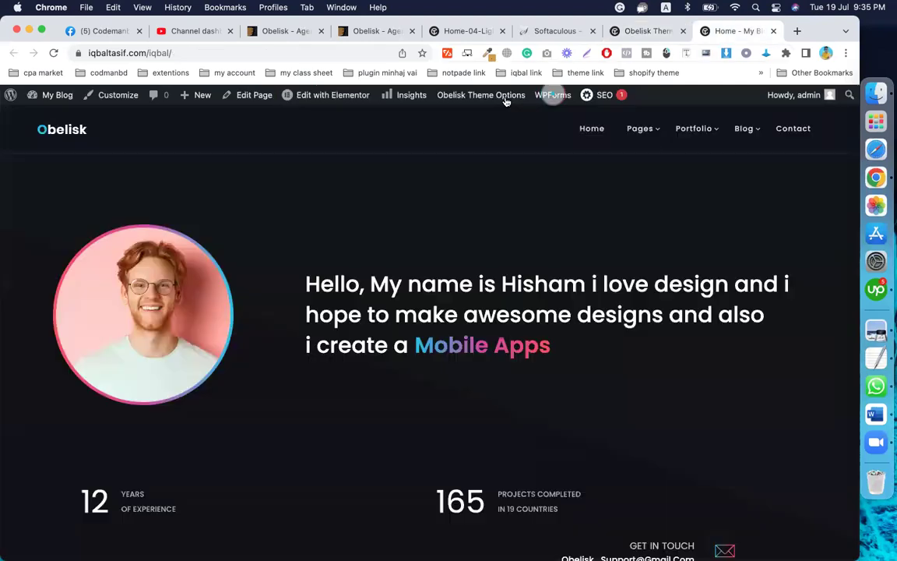
pyautogui.click(53, 52)
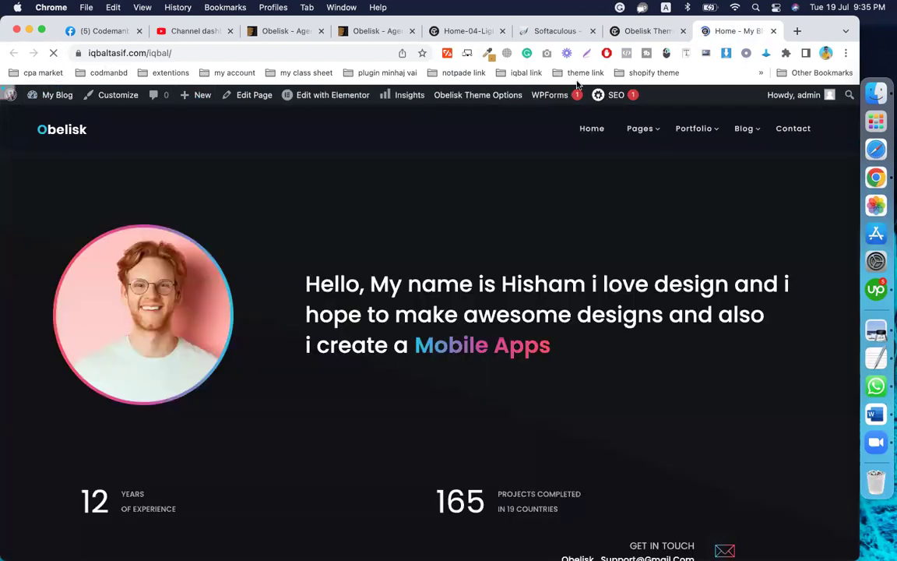
pyautogui.click(648, 31)
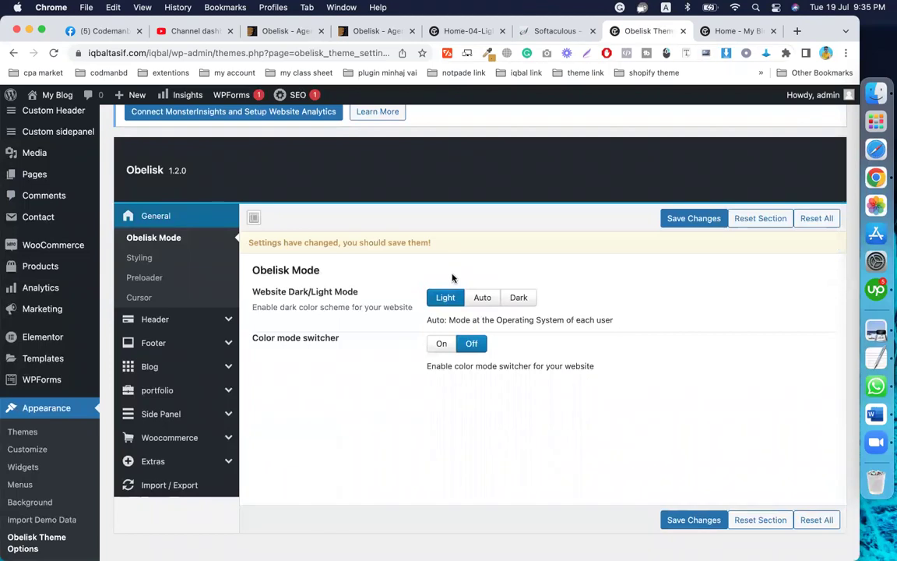
# Set Website Dark/Light Mode to Dark, save the theme options, and check the reloaded homepage.
pyautogui.click(520, 300)
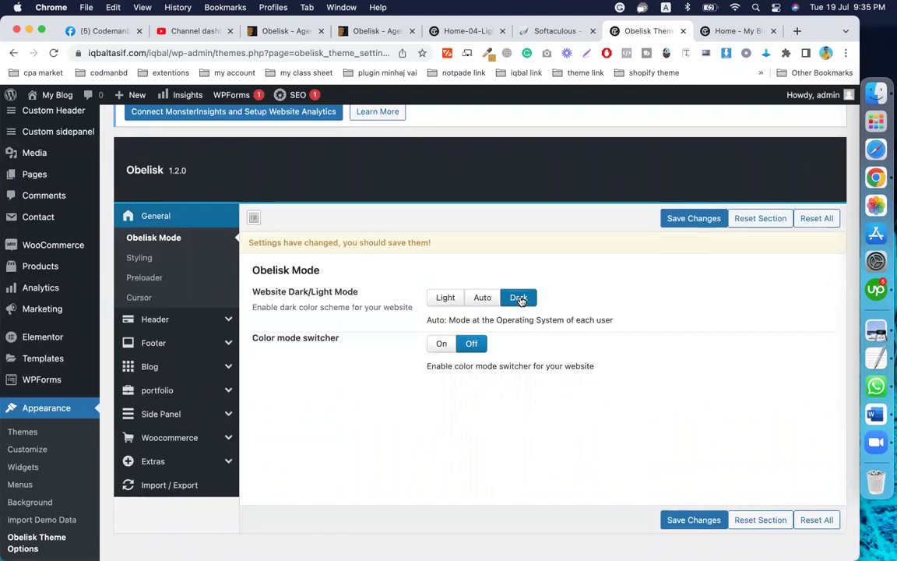
pyautogui.click(690, 219)
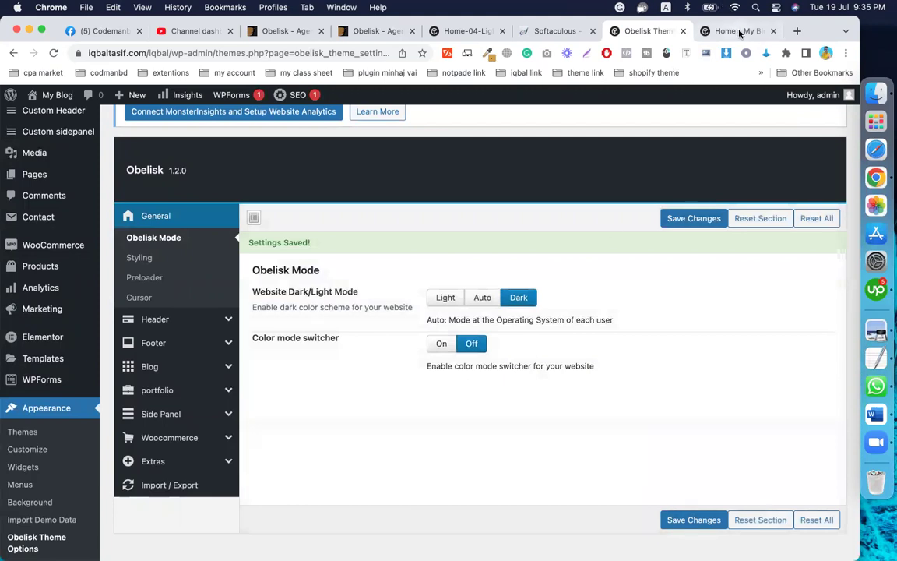
pyautogui.click(740, 33)
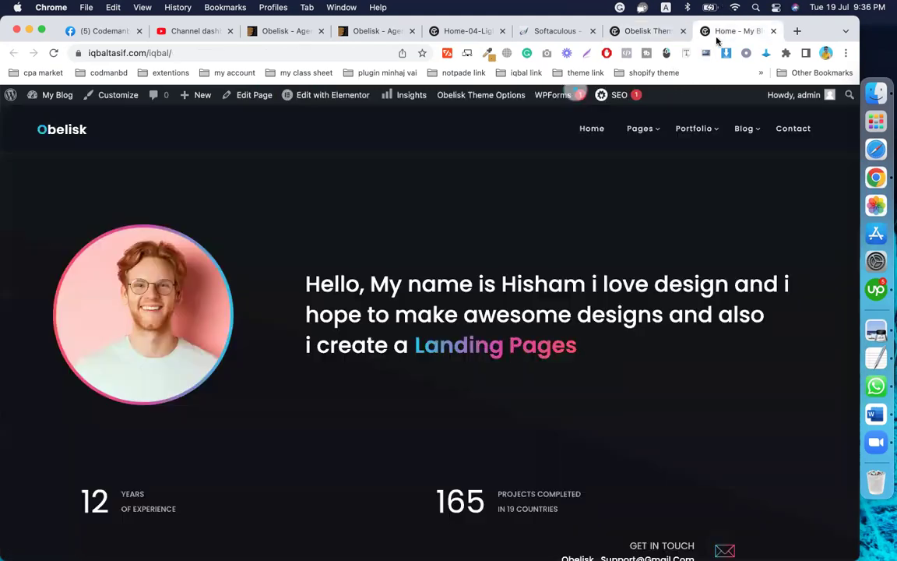
pyautogui.click(55, 52)
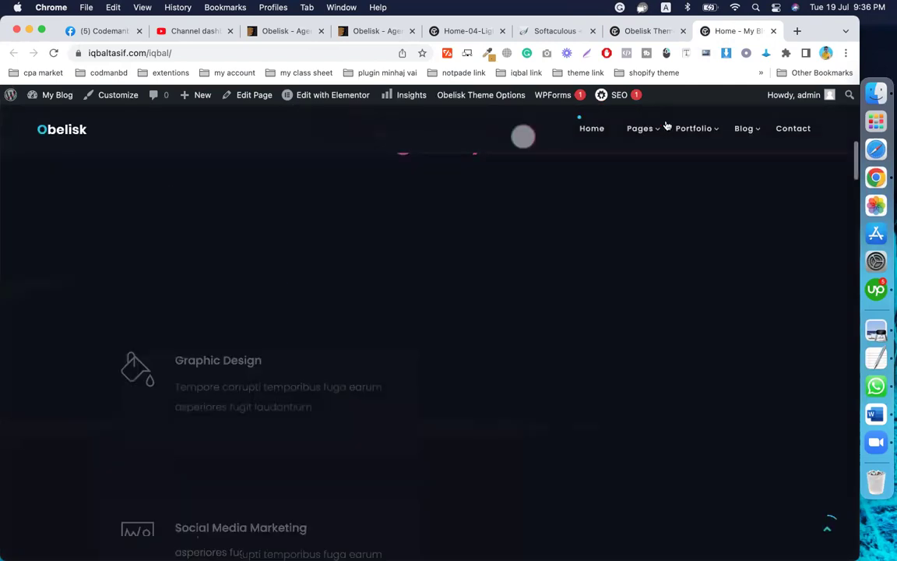
pyautogui.scroll(5, 568, 288)
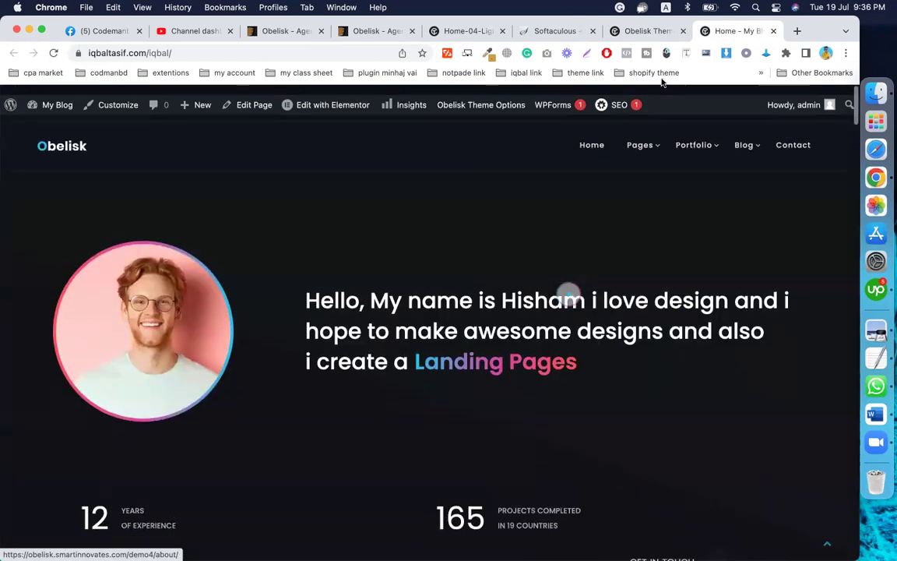
# Return to the theme options and review the header type, header position and menu position settings.
pyautogui.click(650, 31)
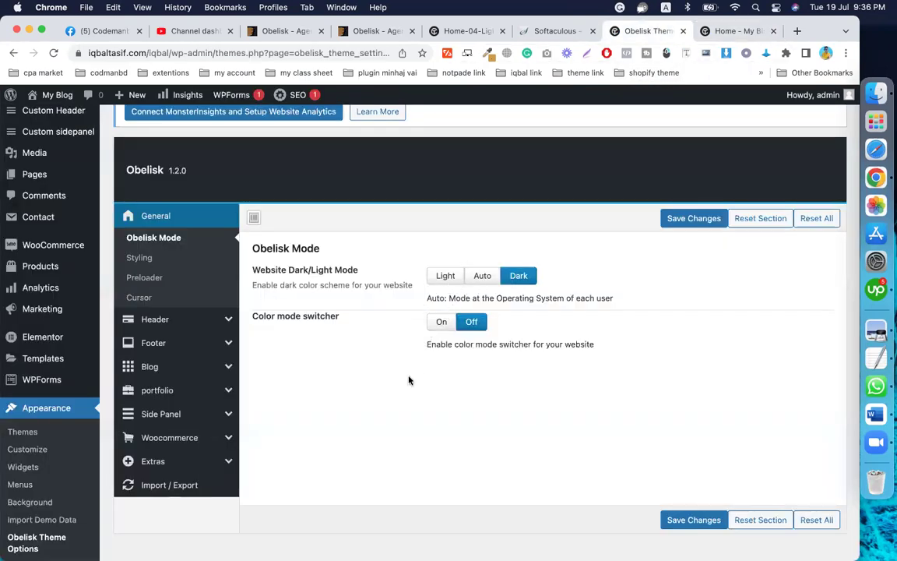
pyautogui.scroll(-2, 409, 380)
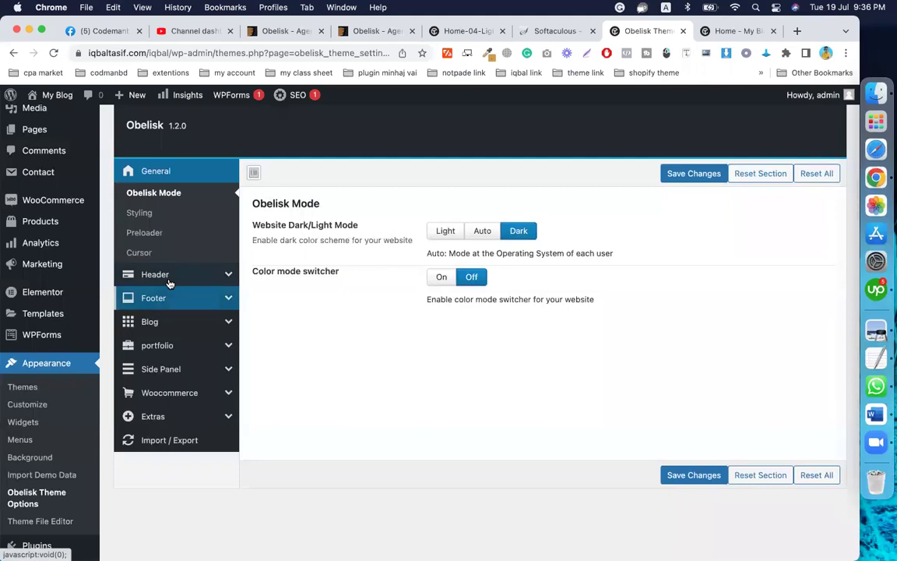
pyautogui.click(170, 281)
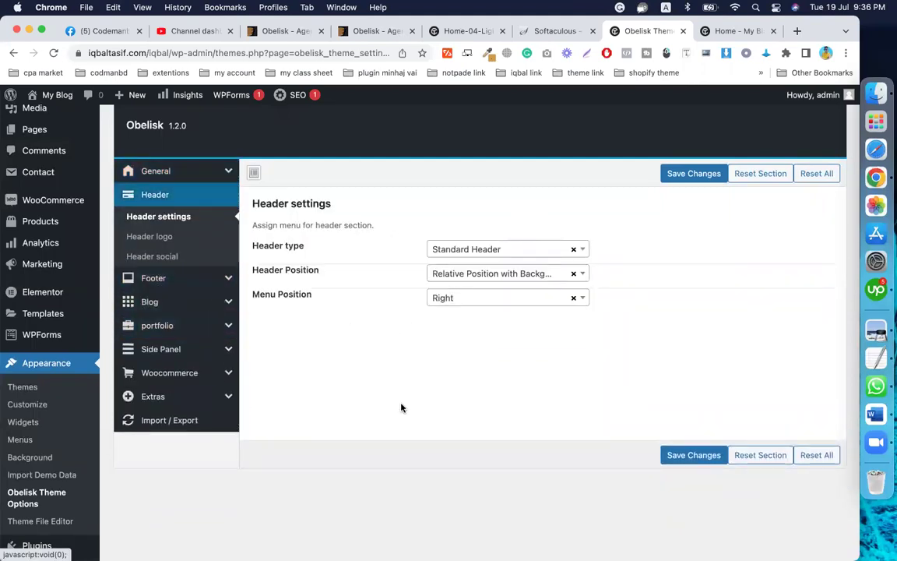
pyautogui.scroll(3, 404, 402)
pyautogui.scroll(2, 405, 402)
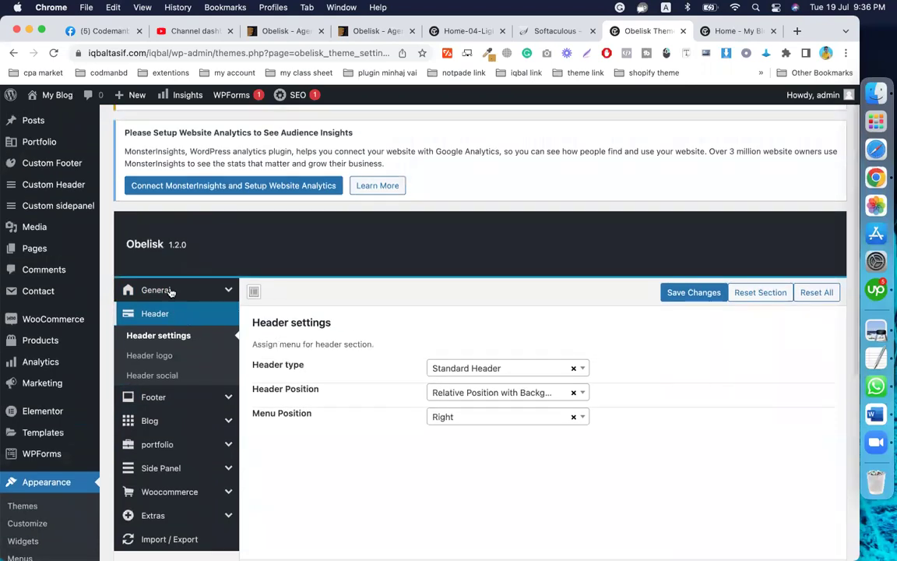
# Set Website Dark/Light Mode to Light in the general Obelisk Mode settings and save the changes.
pyautogui.click(171, 292)
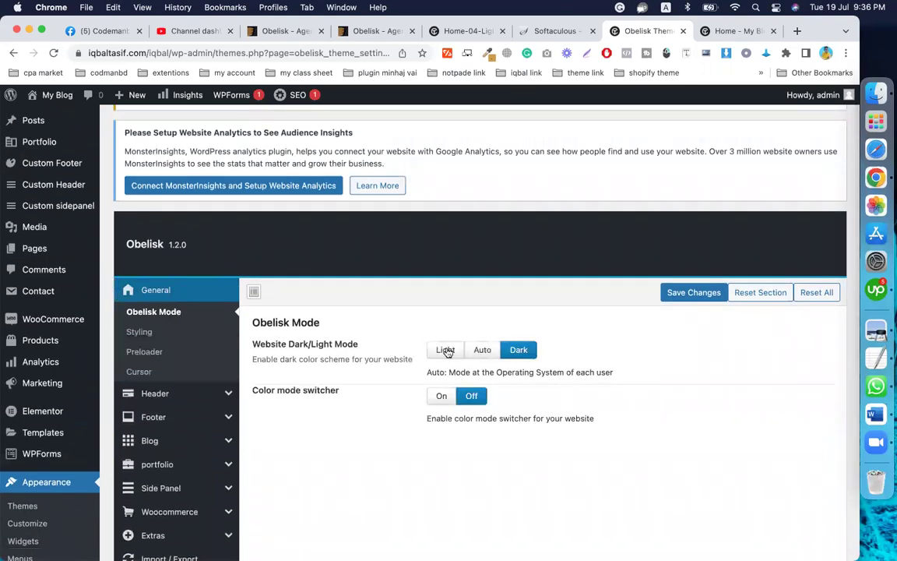
pyautogui.click(446, 352)
pyautogui.click(710, 293)
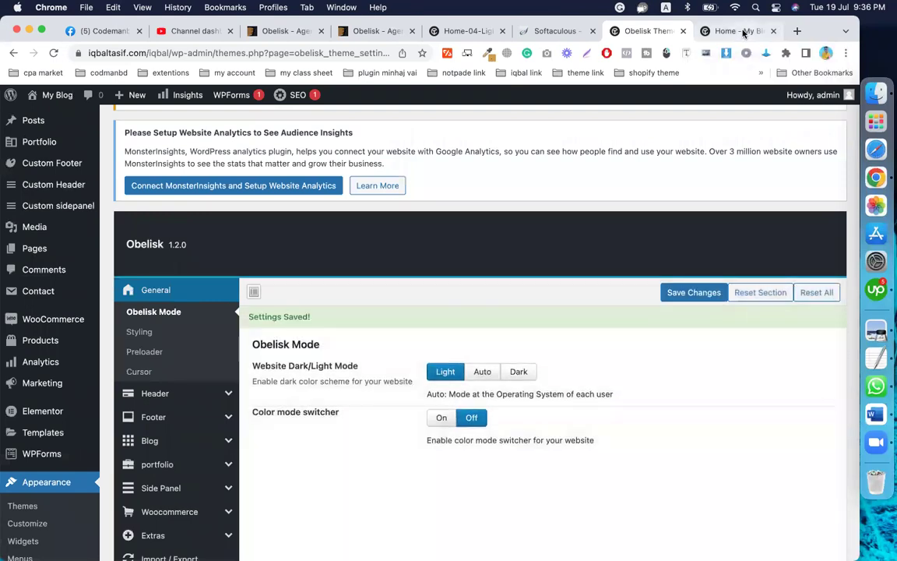
# Check the site homepage for the effect of the saved light mode setting.
pyautogui.click(744, 31)
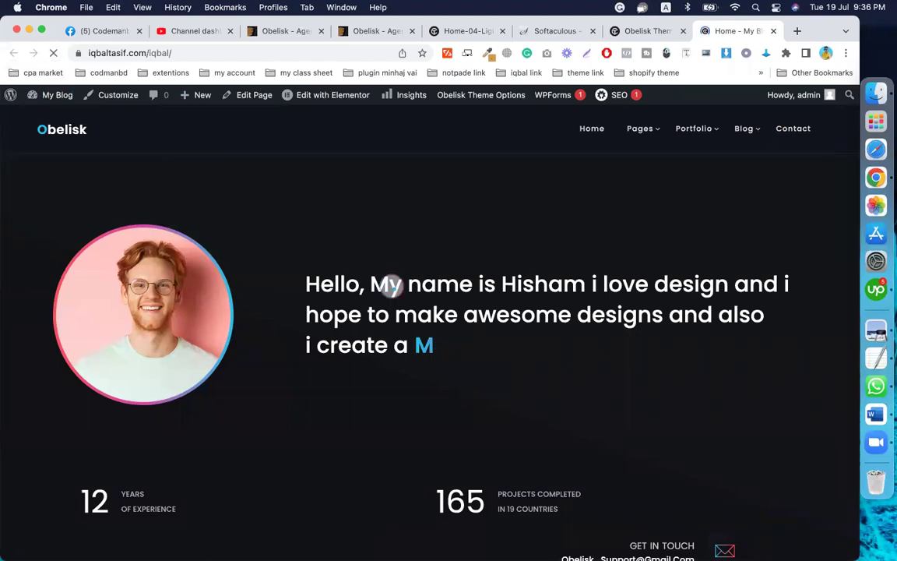
pyautogui.scroll(-10, 428, 311)
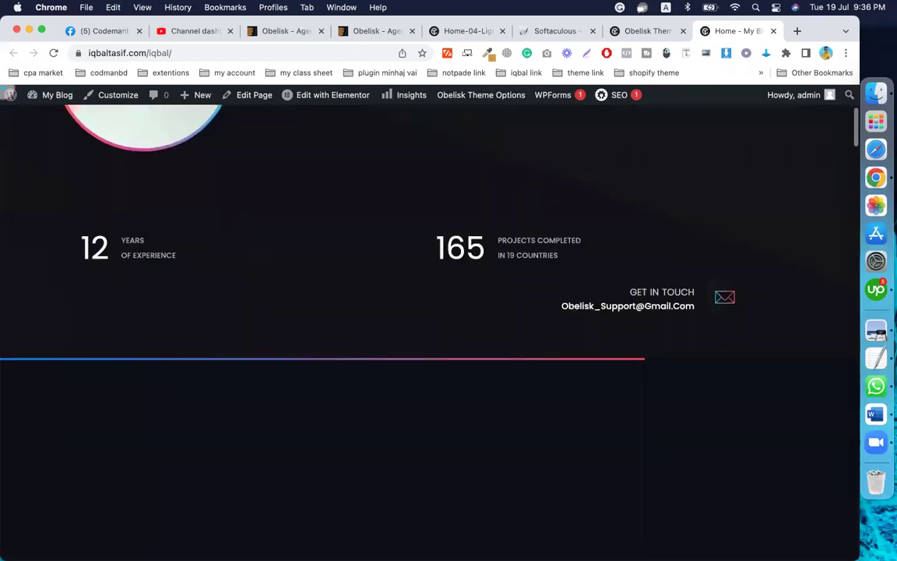
pyautogui.scroll(8, 229, 543)
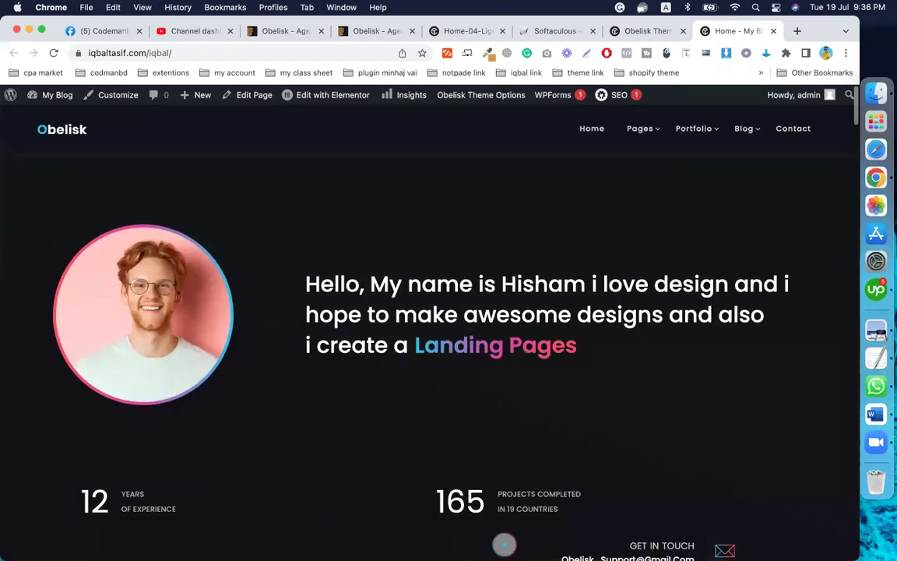
pyautogui.moveTo(639, 97)
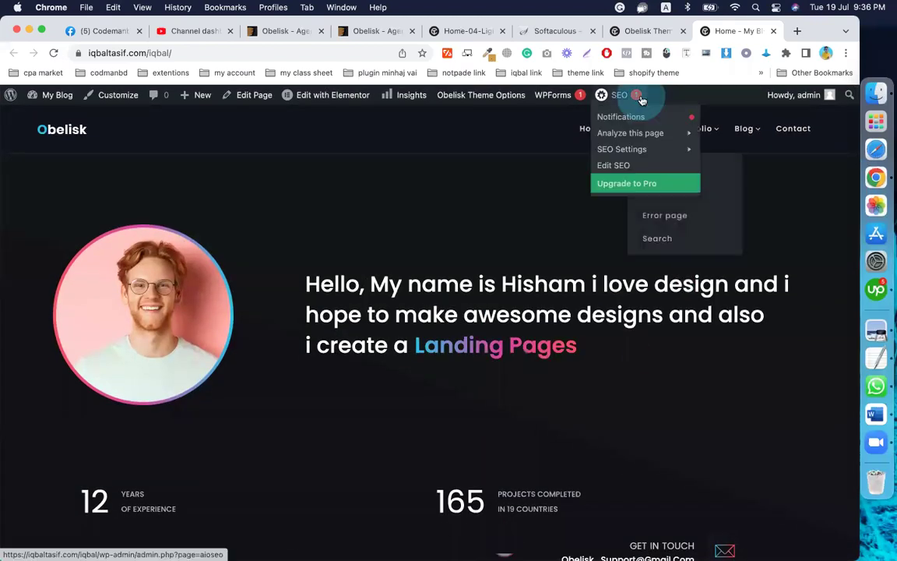
# Turn the Color mode switcher on in the Obelisk Mode settings, save the changes, and reload the site homepage.
pyautogui.click(646, 32)
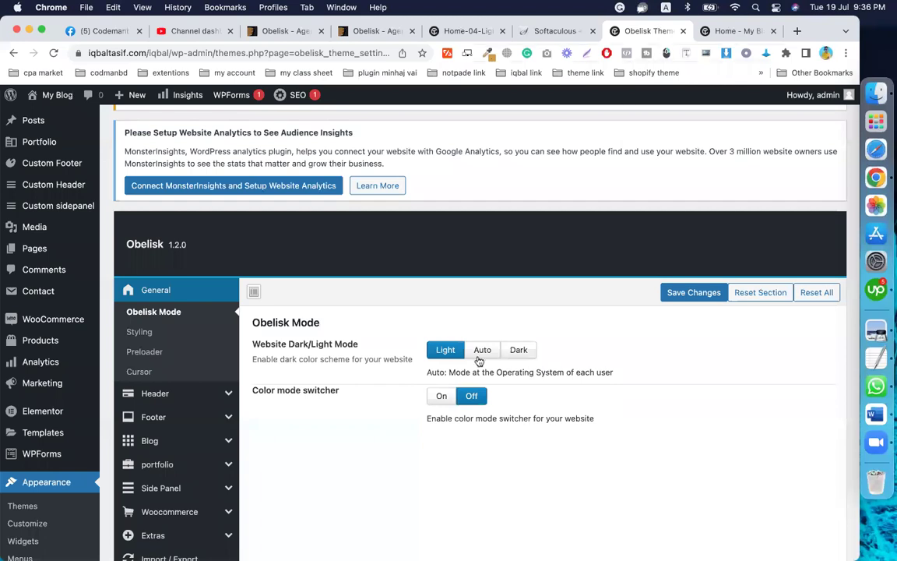
pyautogui.scroll(-4, 351, 423)
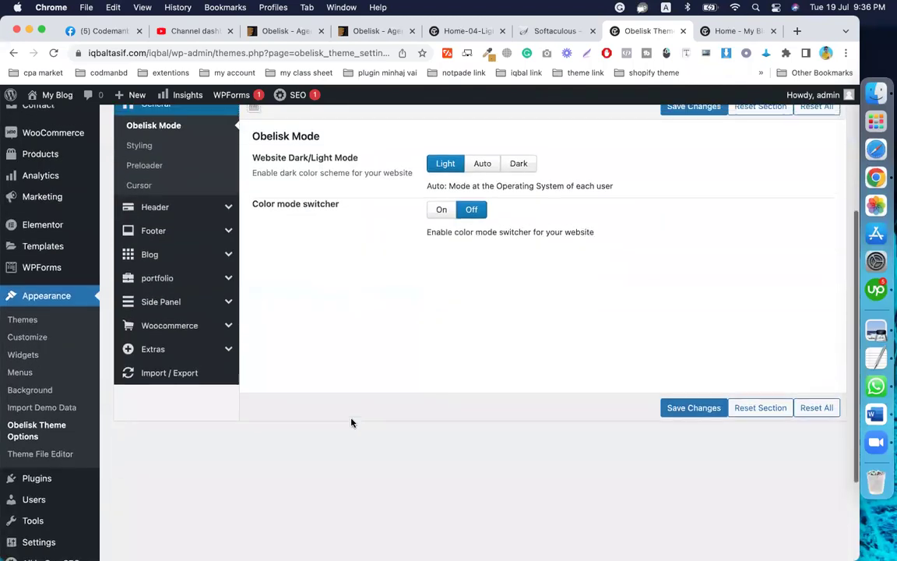
pyautogui.click(442, 234)
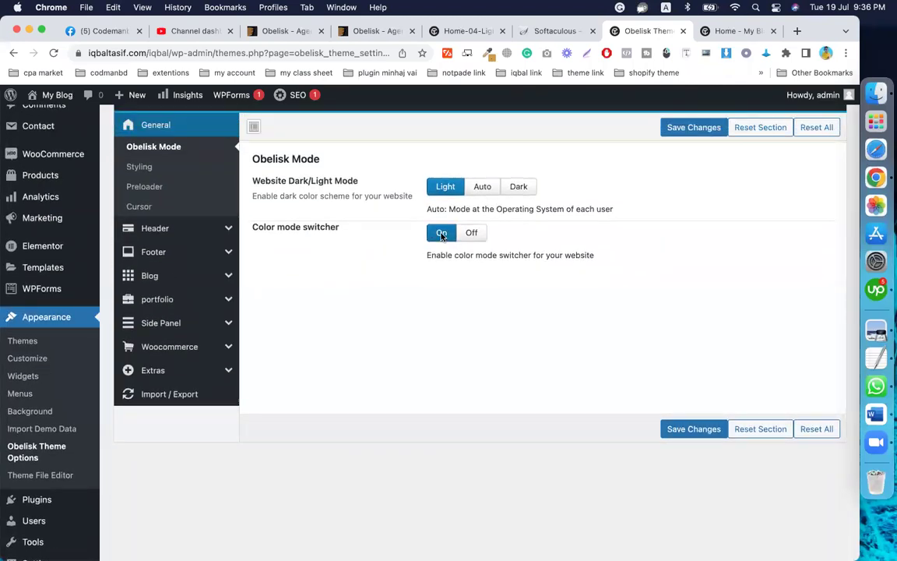
pyautogui.click(690, 128)
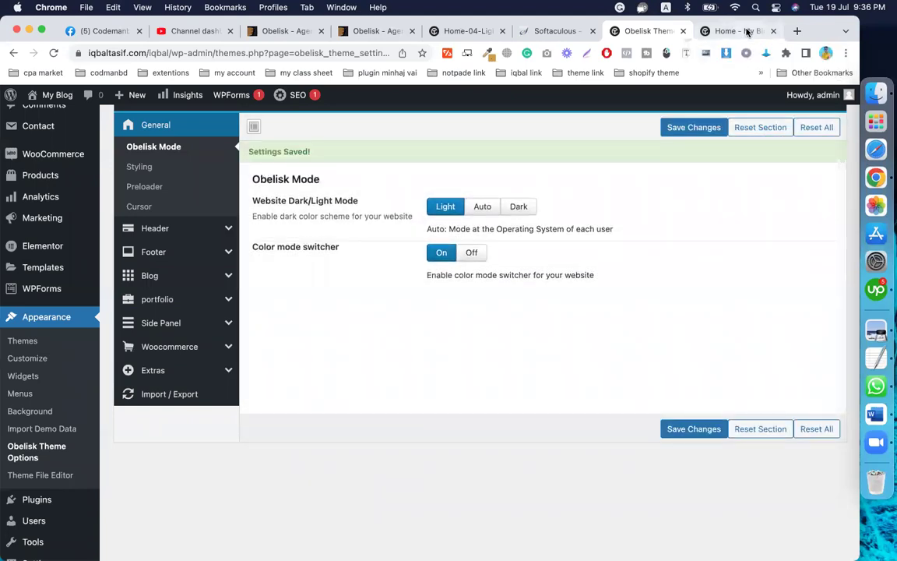
pyautogui.click(747, 31)
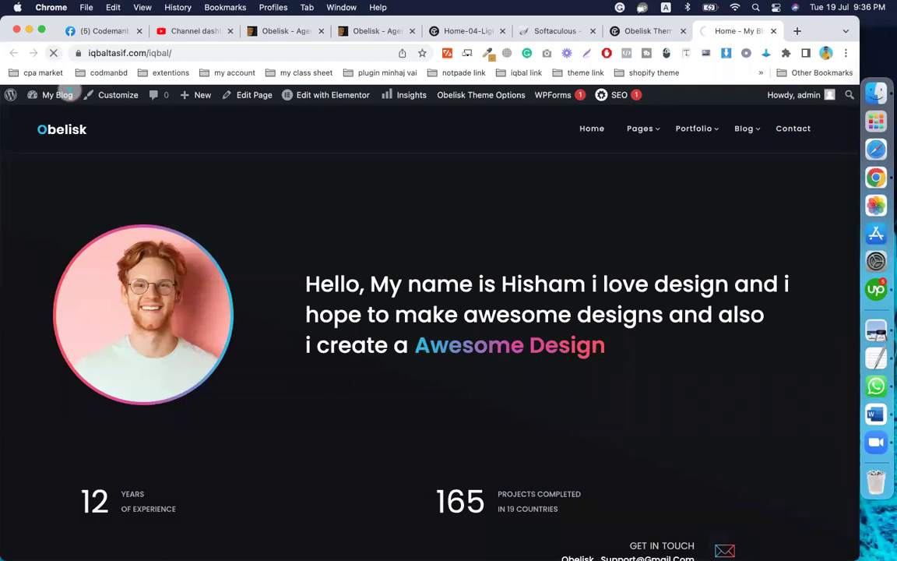
pyautogui.click(54, 53)
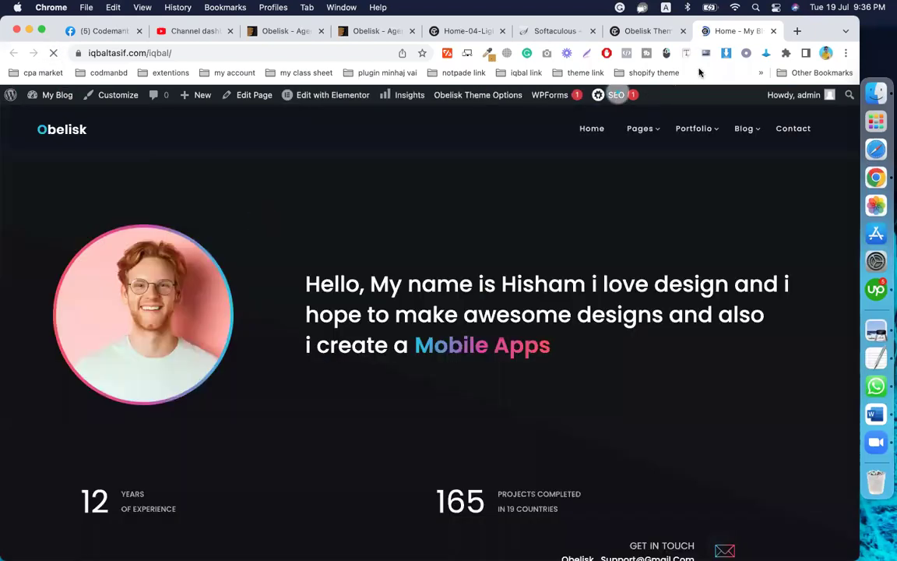
# Set the Color mode switcher back to Off in the theme options and save the changes.
pyautogui.click(654, 30)
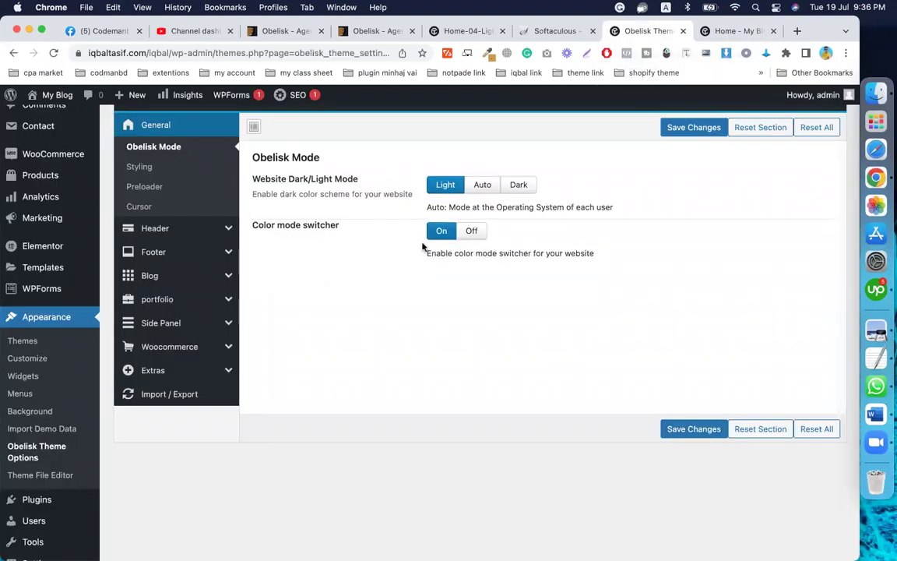
pyautogui.click(472, 231)
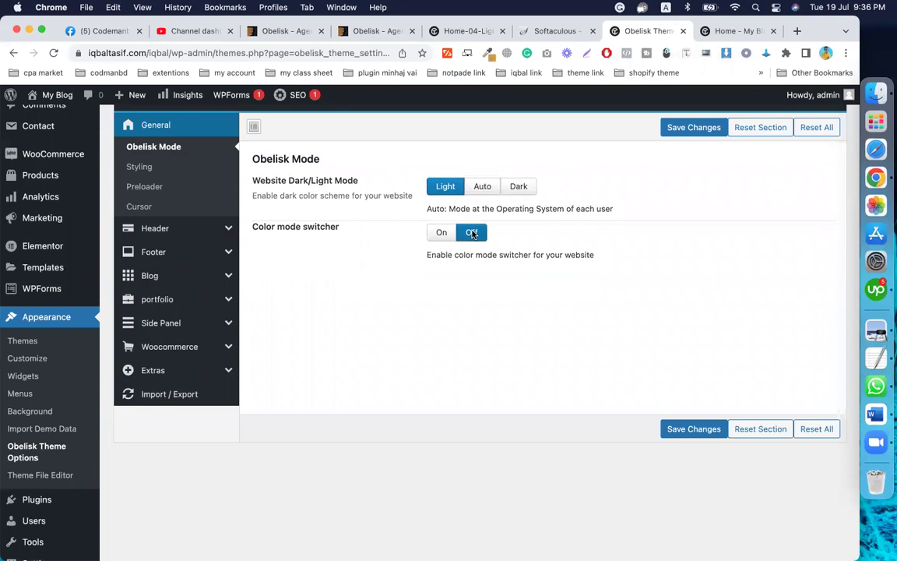
pyautogui.click(692, 127)
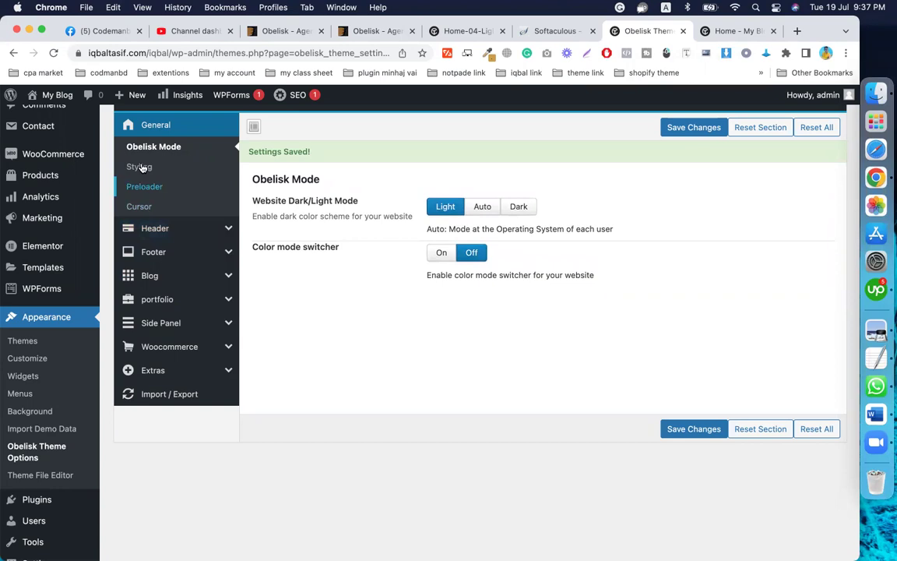
# Examine the Styling color options and the Preloader and Cursor settings in the general theme options.
pyautogui.click(149, 169)
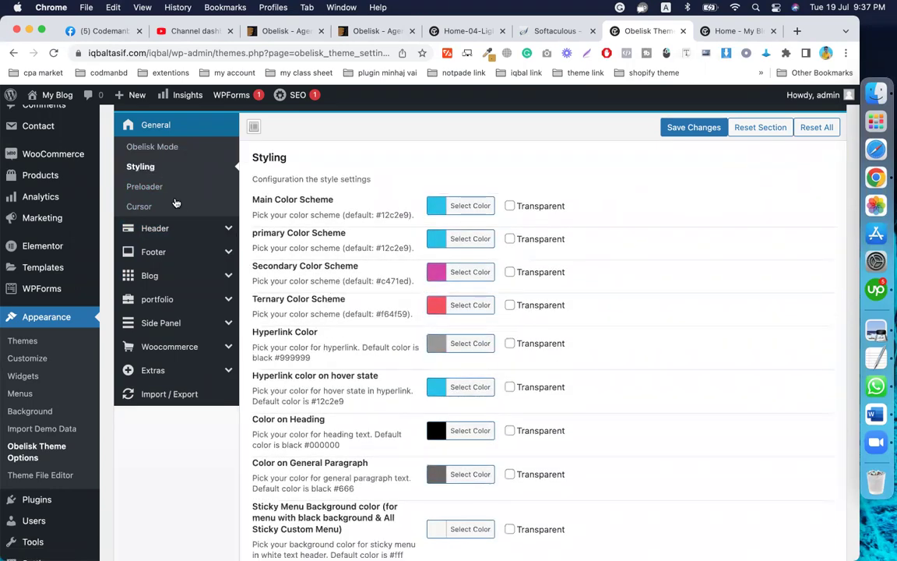
pyautogui.scroll(-5, 382, 356)
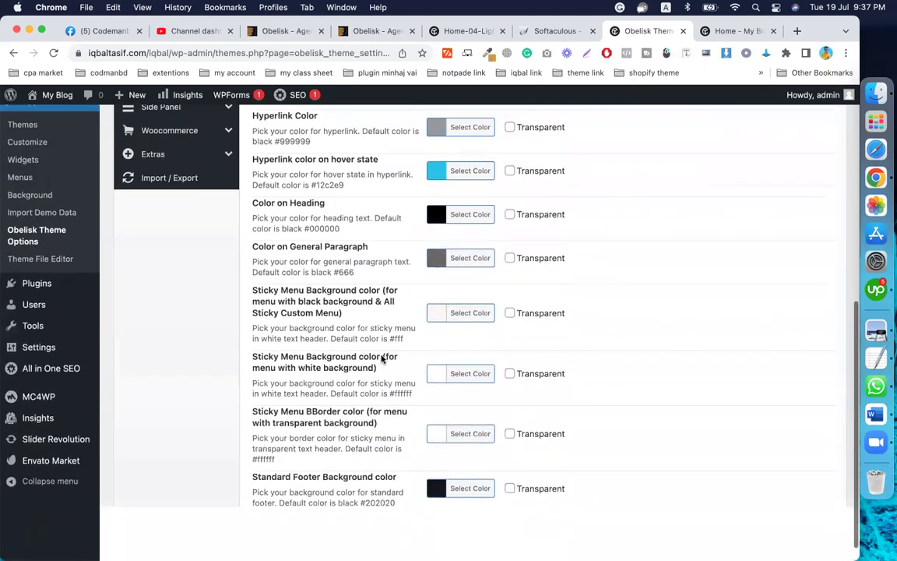
pyautogui.scroll(3, 382, 359)
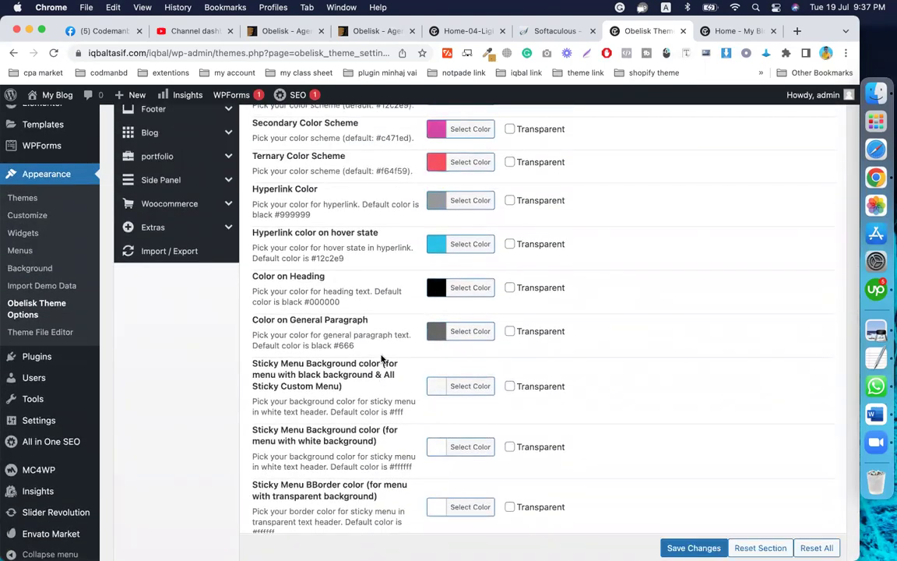
pyautogui.scroll(10, 382, 359)
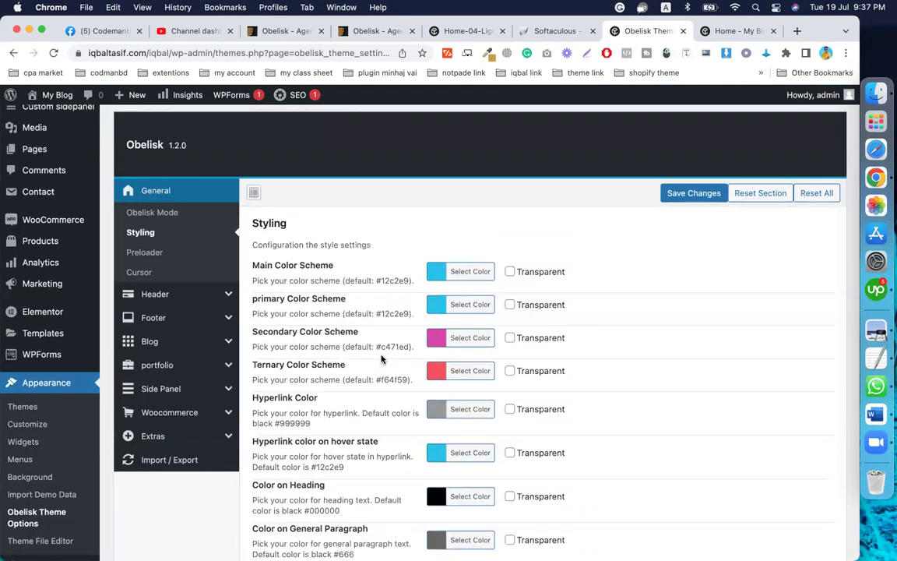
pyautogui.scroll(-1, 382, 358)
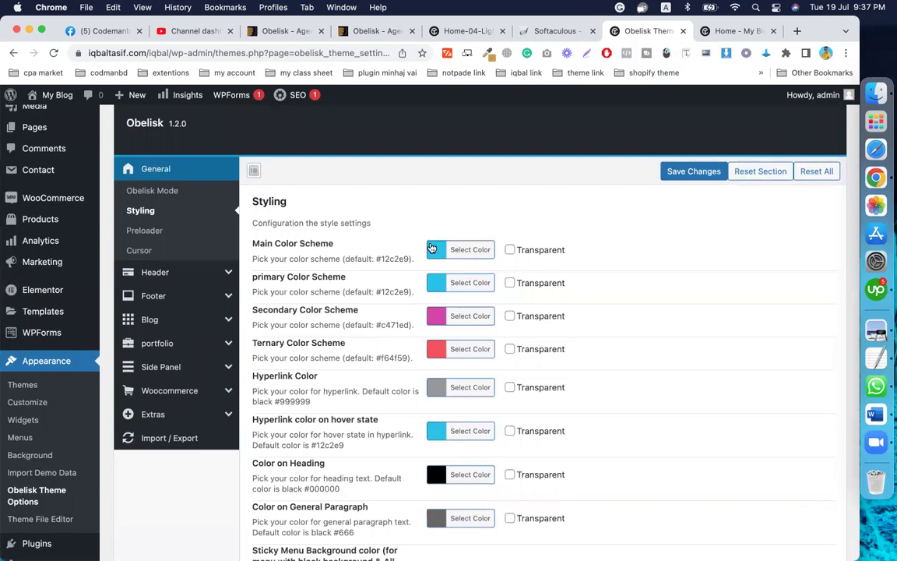
pyautogui.scroll(-1, 347, 337)
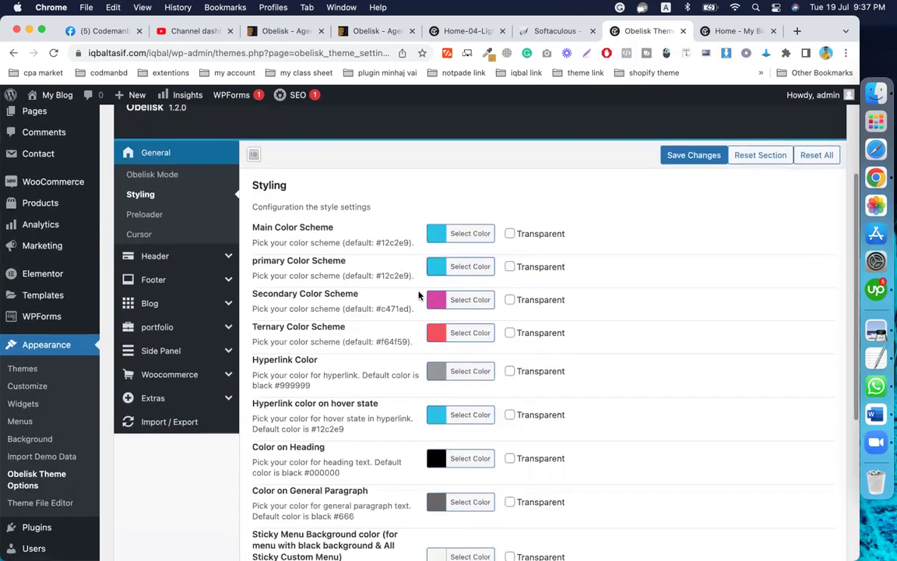
pyautogui.scroll(-5, 400, 327)
pyautogui.scroll(-2, 401, 327)
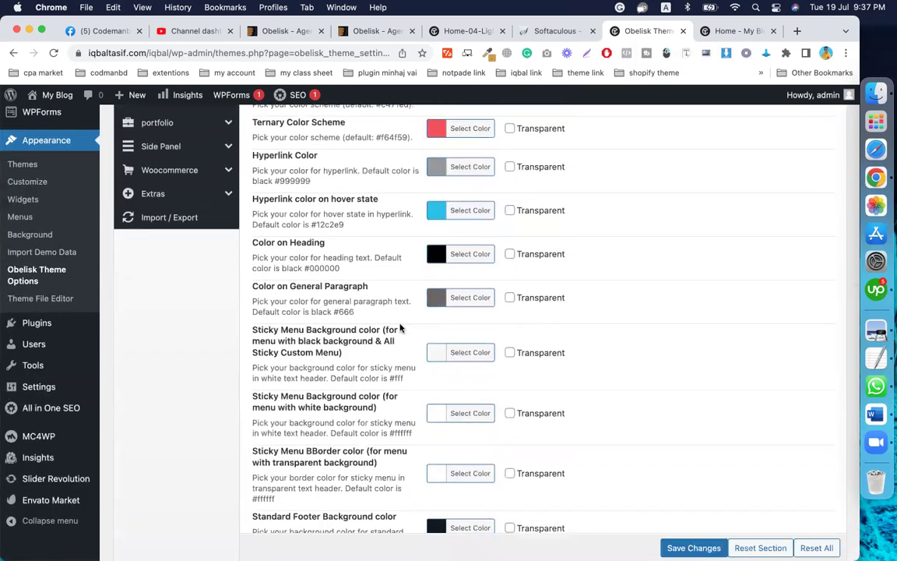
pyautogui.scroll(5, 400, 327)
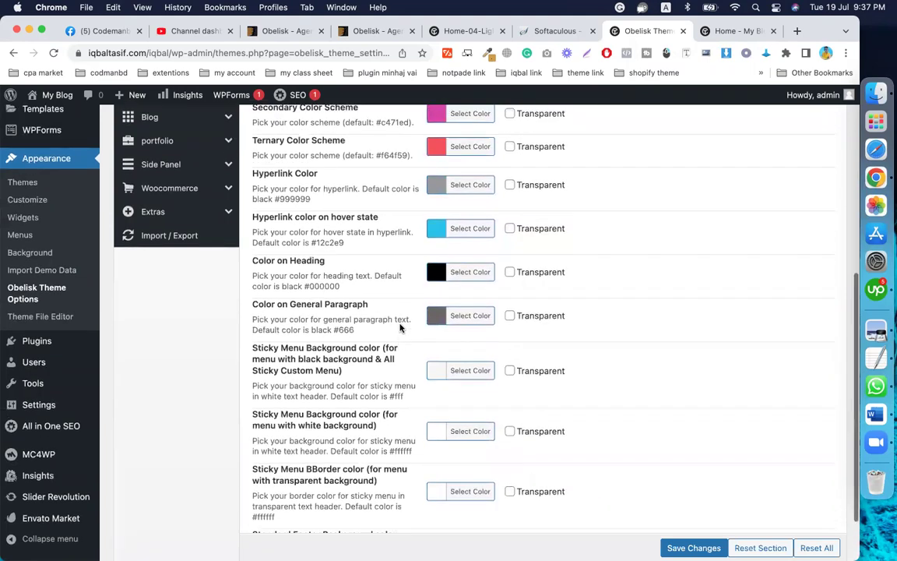
pyautogui.click(154, 193)
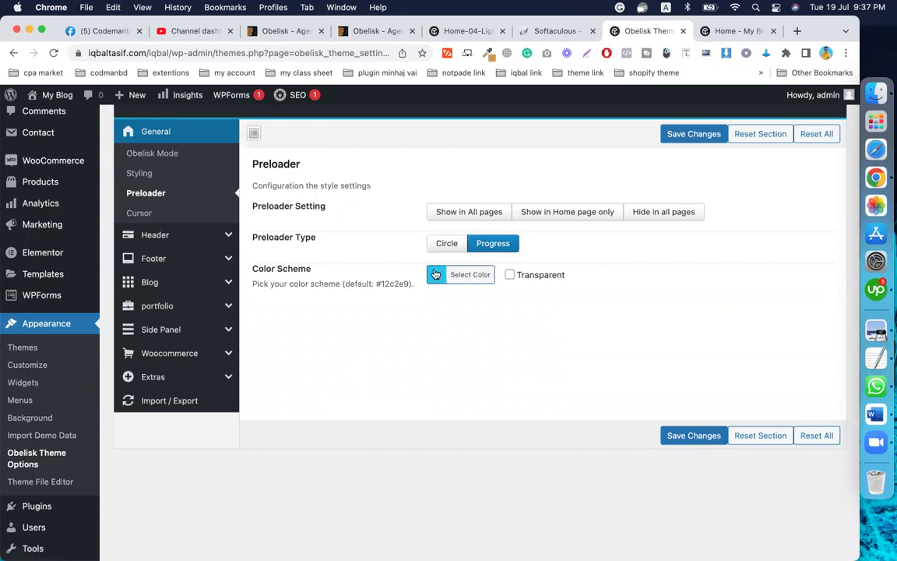
pyautogui.click(148, 215)
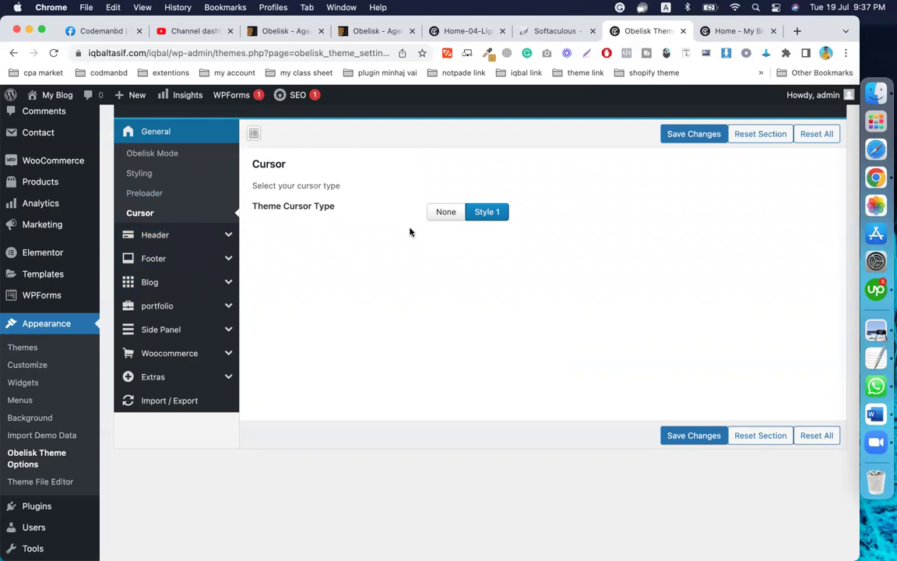
# Try the Custom Header type in the header settings, view its header formats, and set the type back to Standard Header.
pyautogui.click(160, 235)
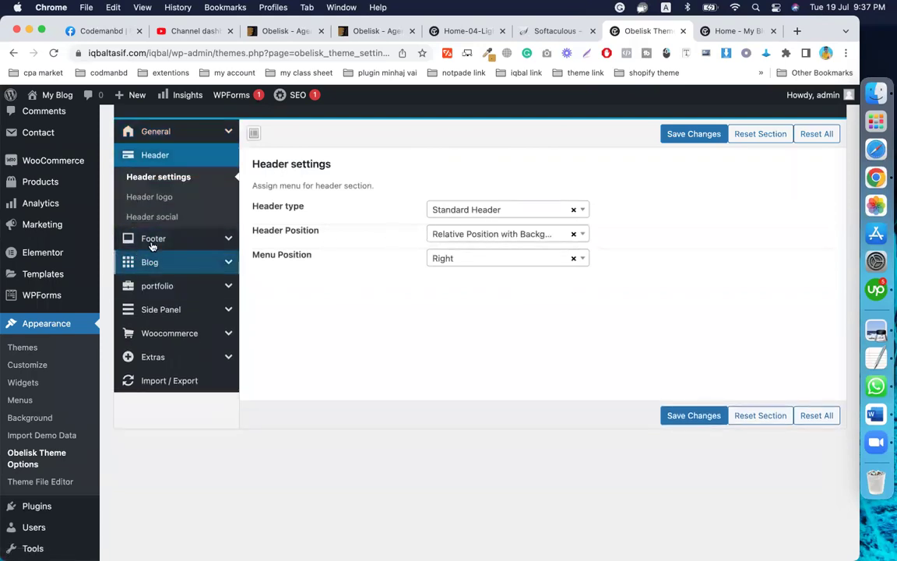
pyautogui.click(478, 214)
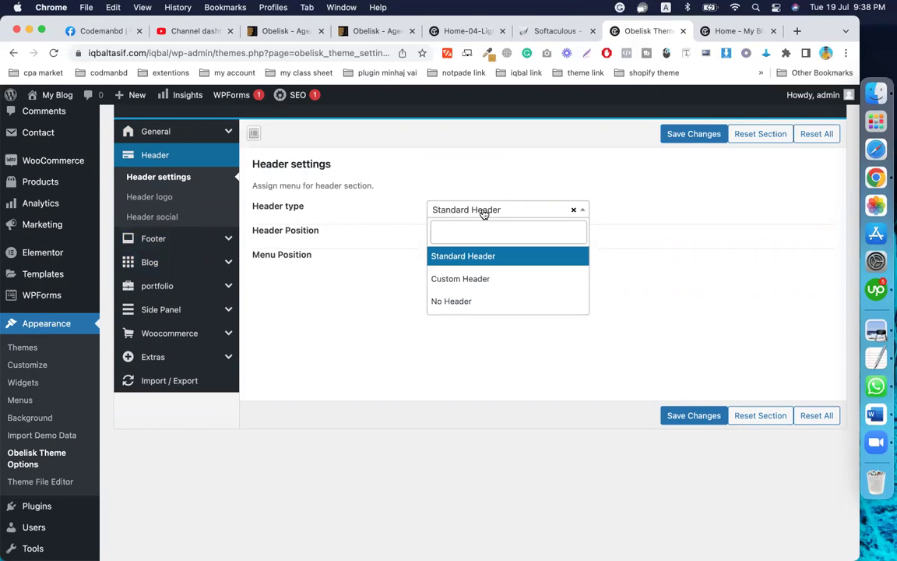
pyautogui.click(477, 283)
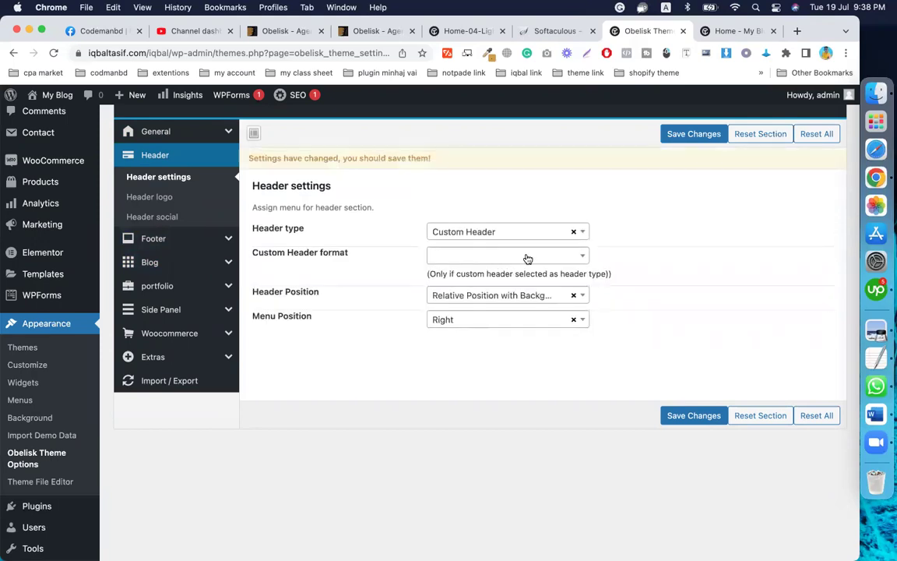
pyautogui.click(586, 260)
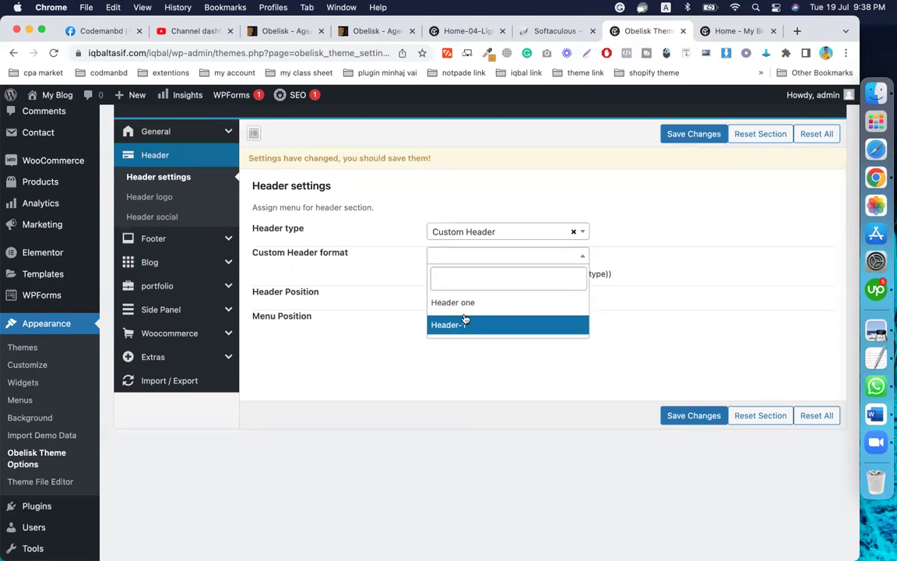
pyautogui.click(395, 252)
pyautogui.click(484, 231)
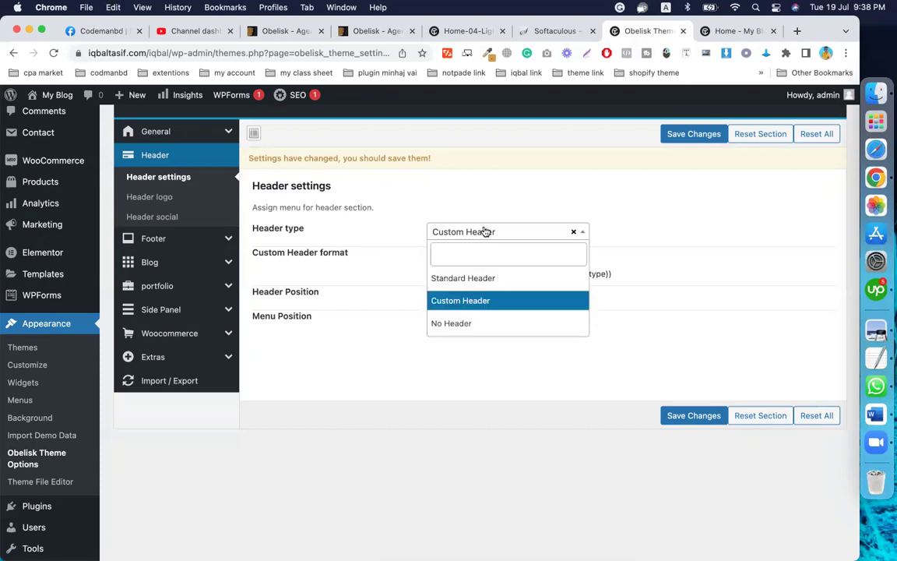
pyautogui.click(469, 278)
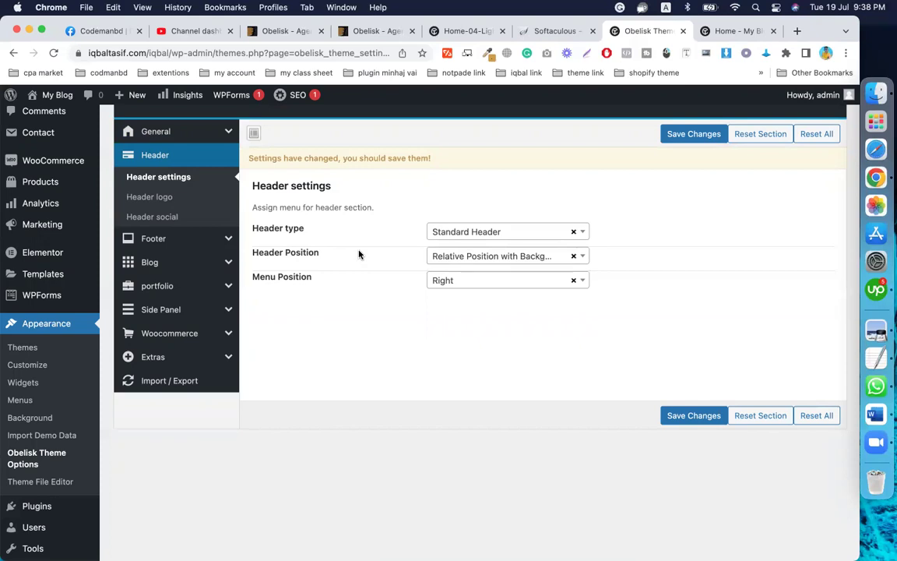
# Review the available footer types and custom footer choices in the footer settings without changing them.
pyautogui.click(167, 246)
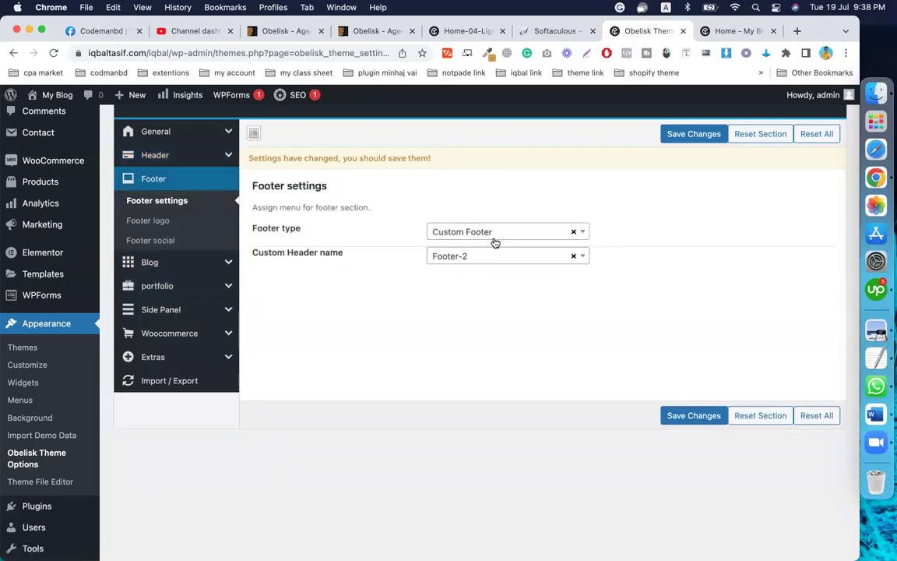
pyautogui.click(496, 232)
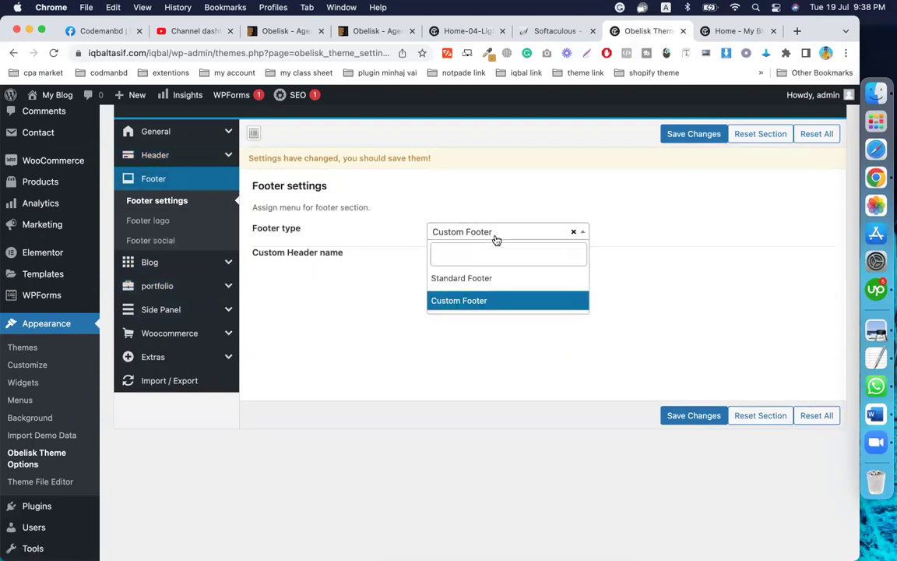
pyautogui.click(496, 238)
pyautogui.click(491, 259)
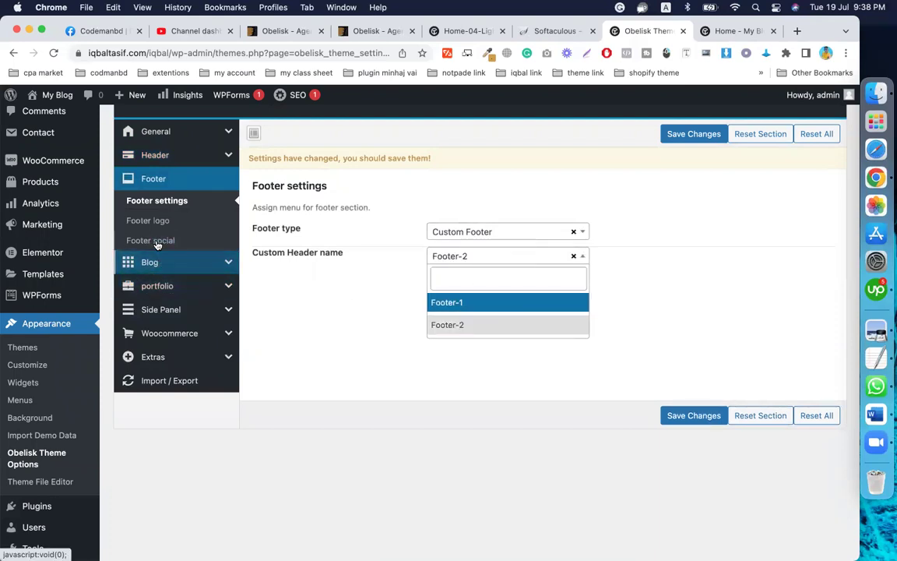
# Review the header logo settings, including the white text logo, dark text logo and logo height.
pyautogui.click(156, 154)
pyautogui.click(156, 199)
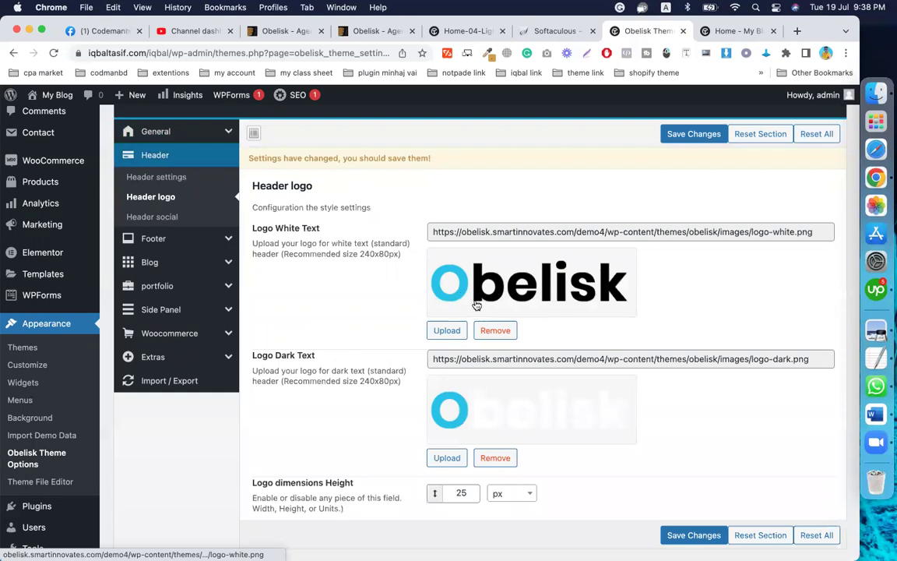
pyautogui.scroll(-3, 498, 299)
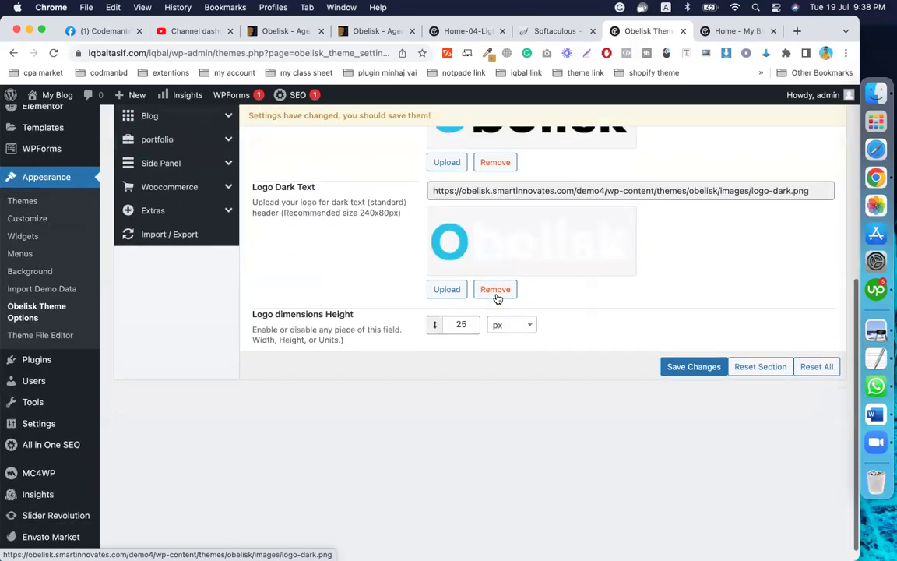
pyautogui.scroll(4, 515, 249)
pyautogui.scroll(1, 514, 249)
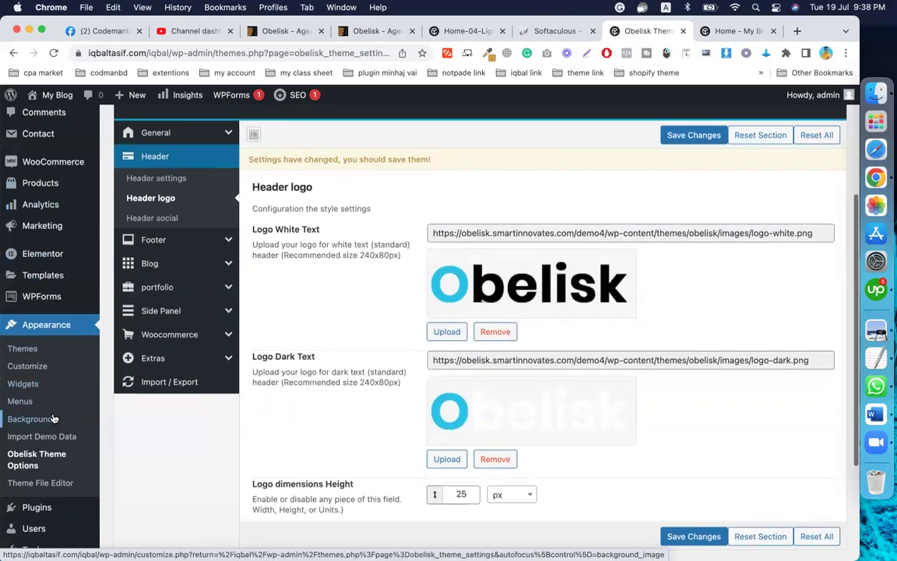
# Open the list of custom footers, leaving the theme options without saving their changes.
pyautogui.scroll(-4, 55, 451)
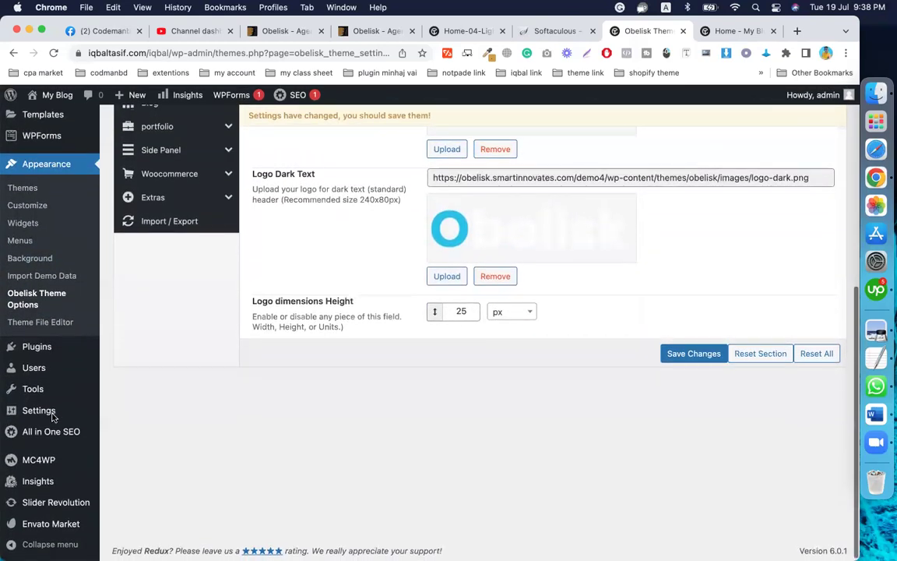
pyautogui.scroll(4, 53, 417)
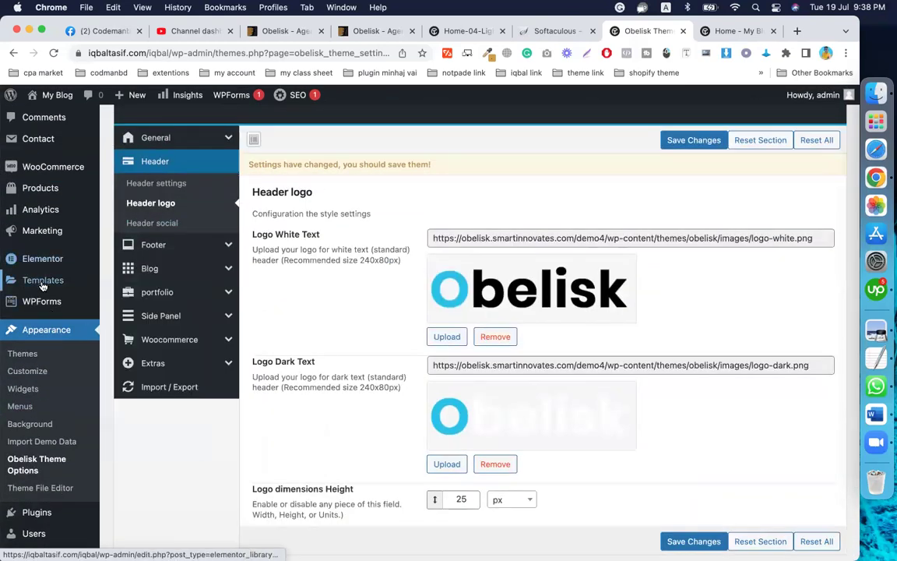
pyautogui.scroll(5, 54, 234)
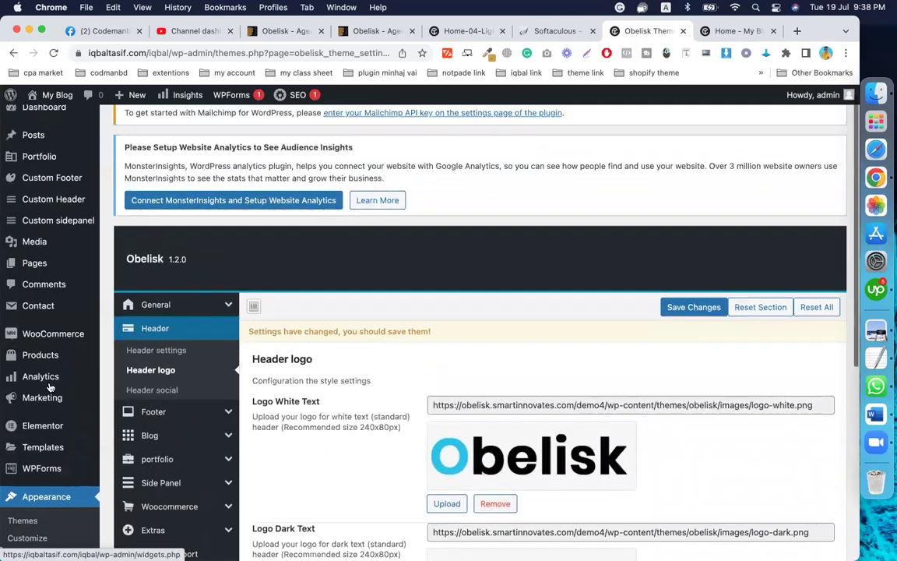
pyautogui.moveTo(66, 196)
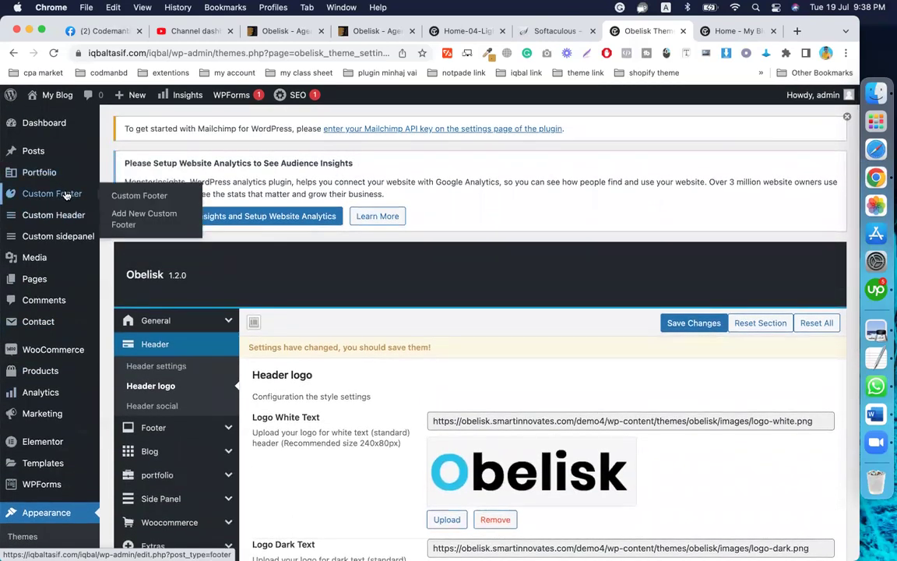
pyautogui.click(122, 197)
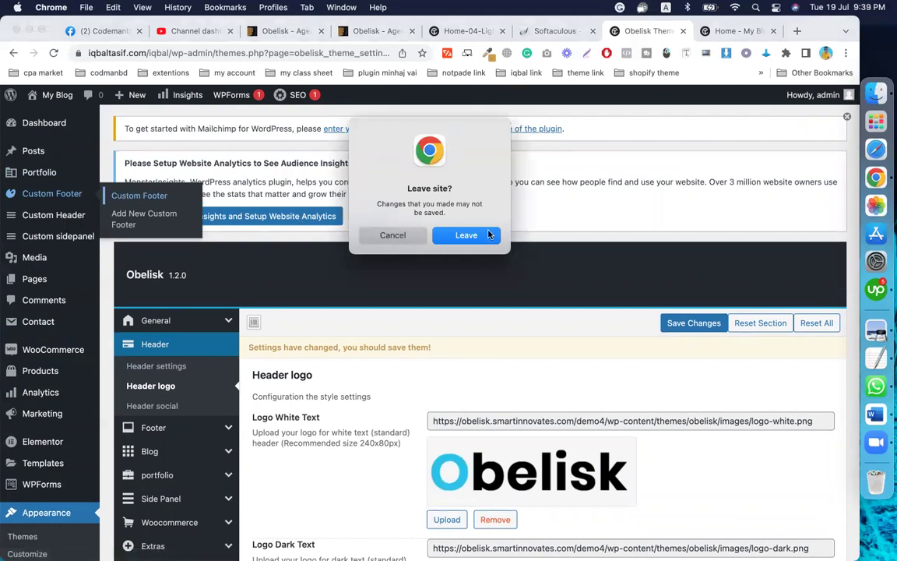
pyautogui.click(489, 234)
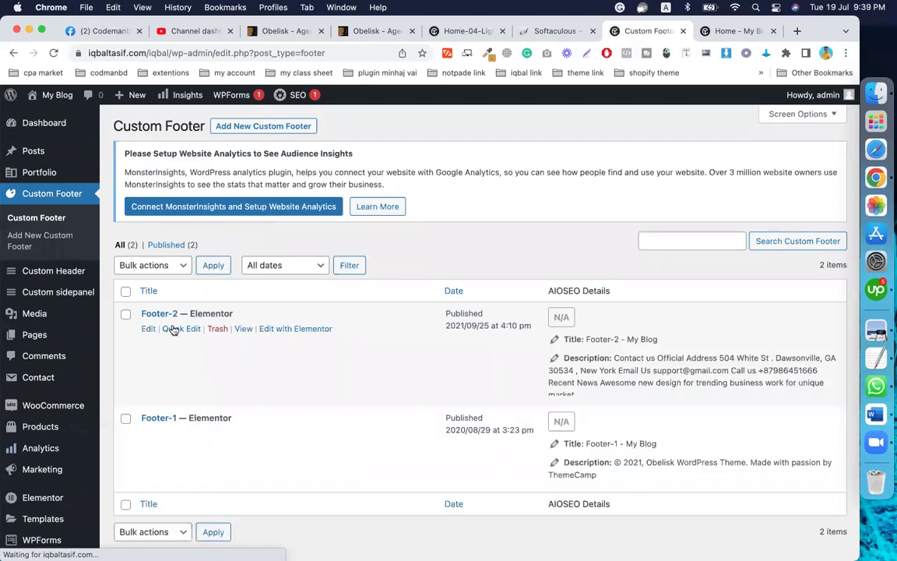
# Open Footer-2 for editing with Elementor in a new browser tab and dismiss the AIOSEO integration notice.
pyautogui.rightClick(285, 335)
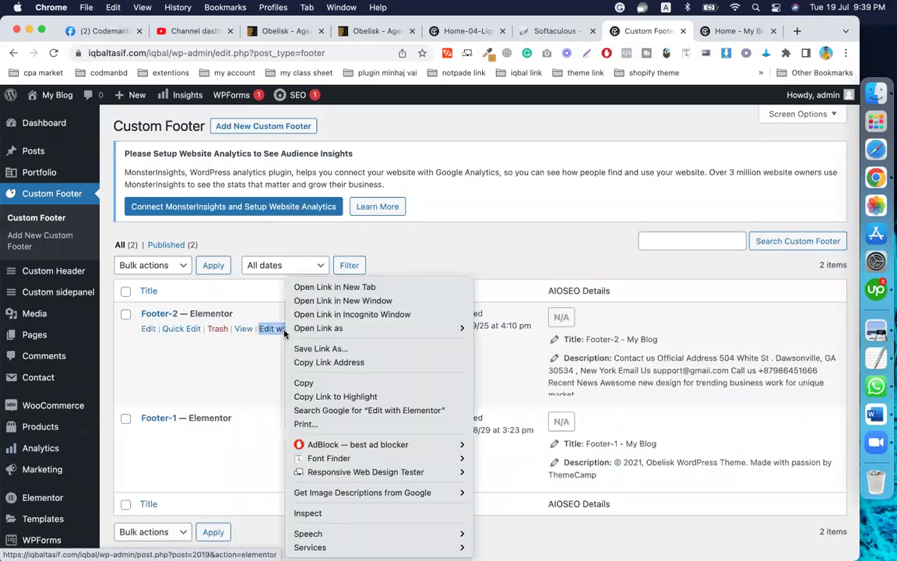
pyautogui.click(319, 290)
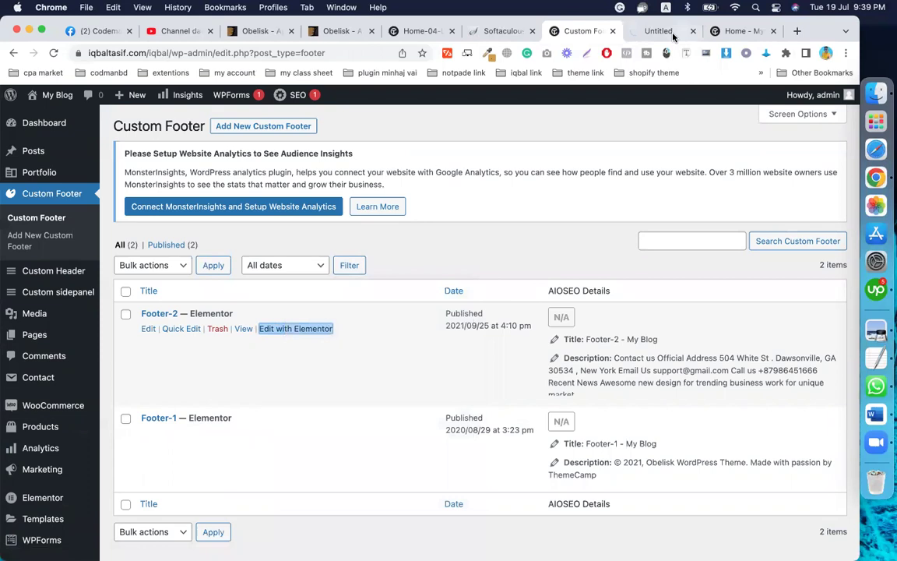
pyautogui.click(661, 33)
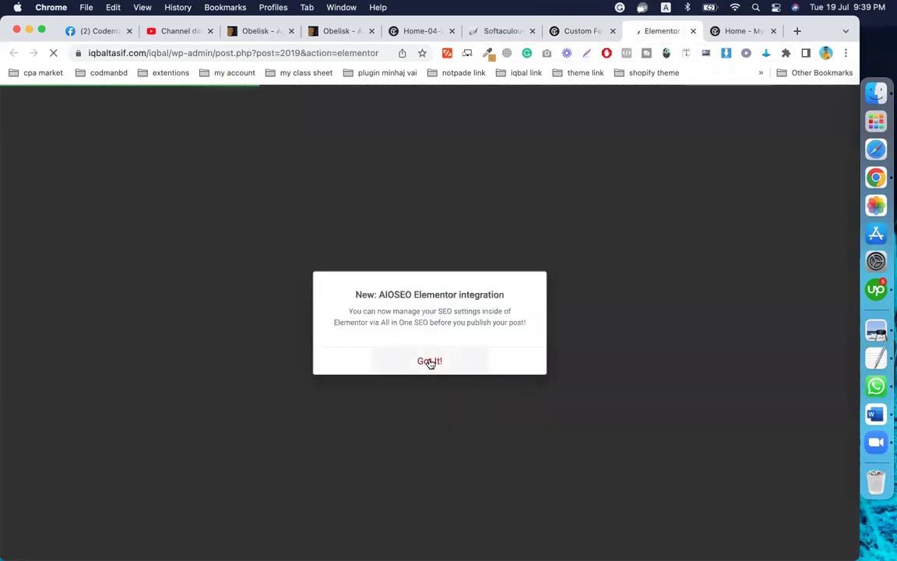
pyautogui.click(429, 362)
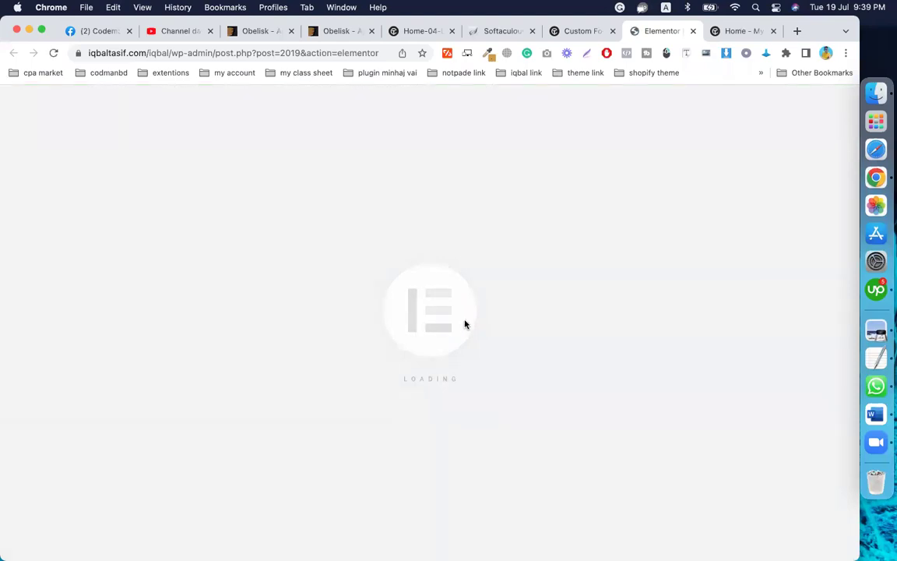
# Reload the site's home page in its own tab and return to the Footer-2 Elementor editor.
pyautogui.click(740, 31)
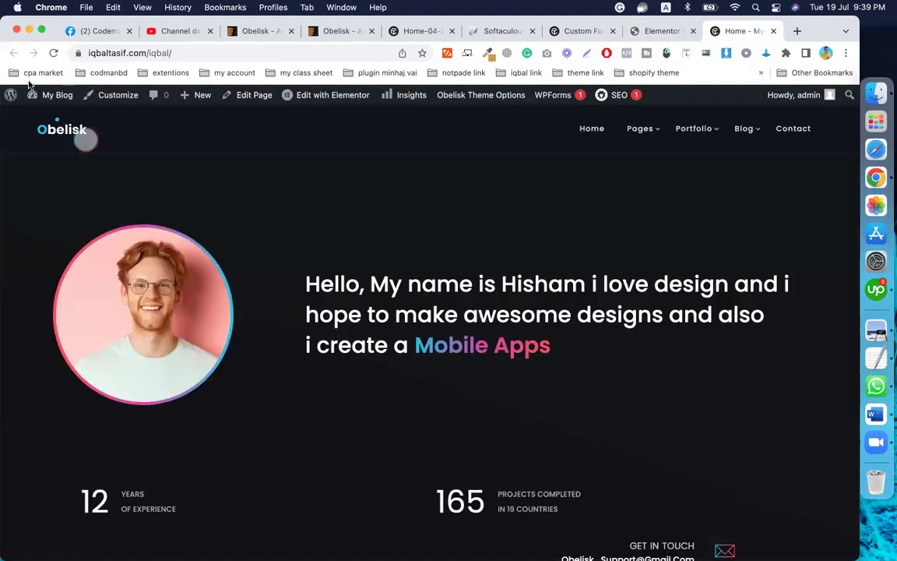
pyautogui.click(53, 53)
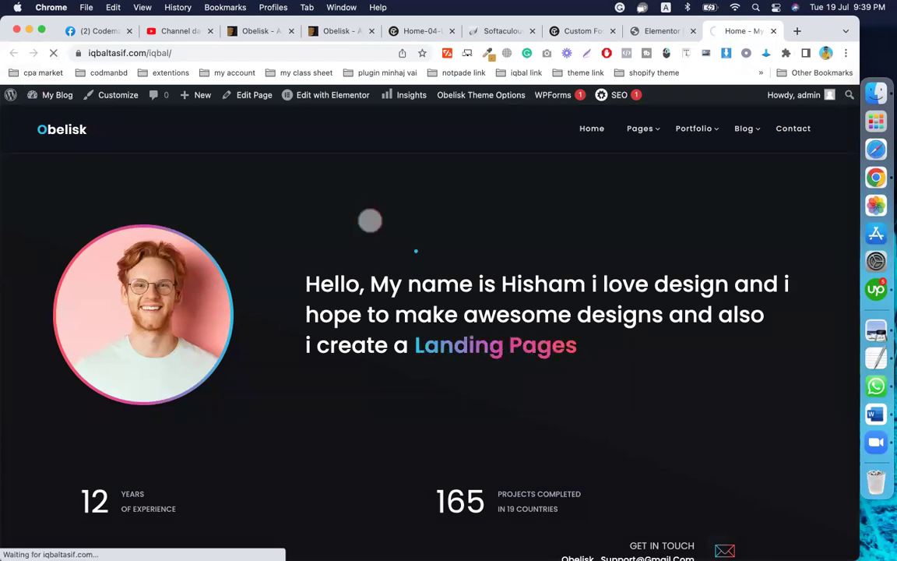
pyautogui.click(658, 32)
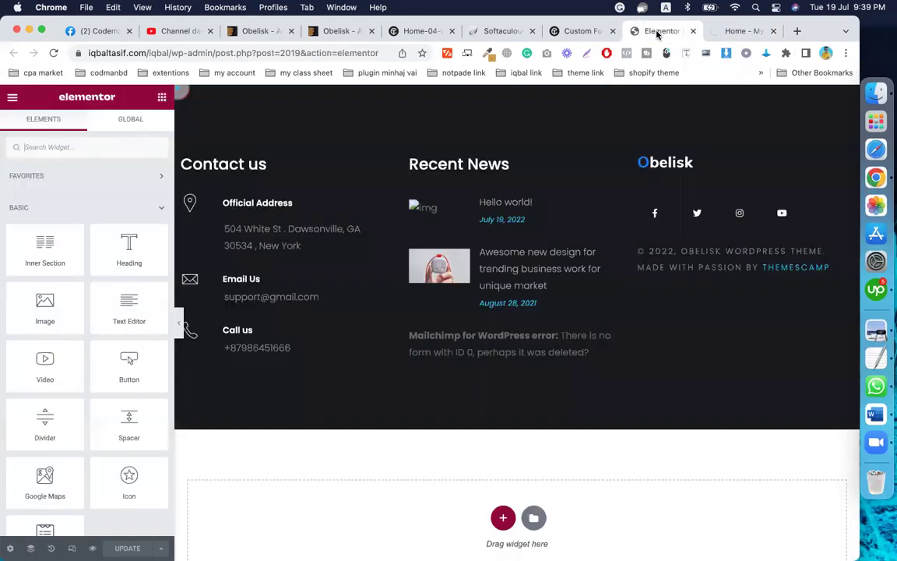
pyautogui.click(586, 31)
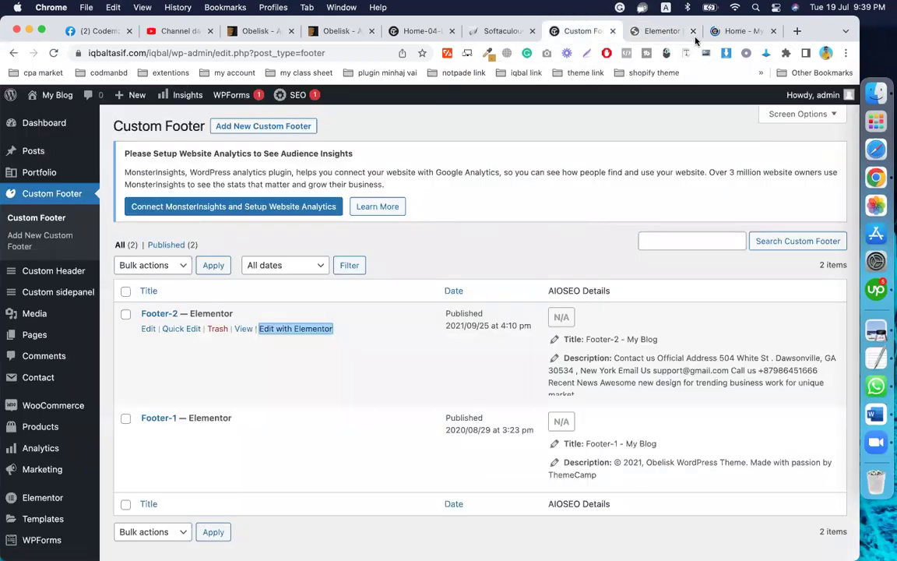
pyautogui.click(659, 32)
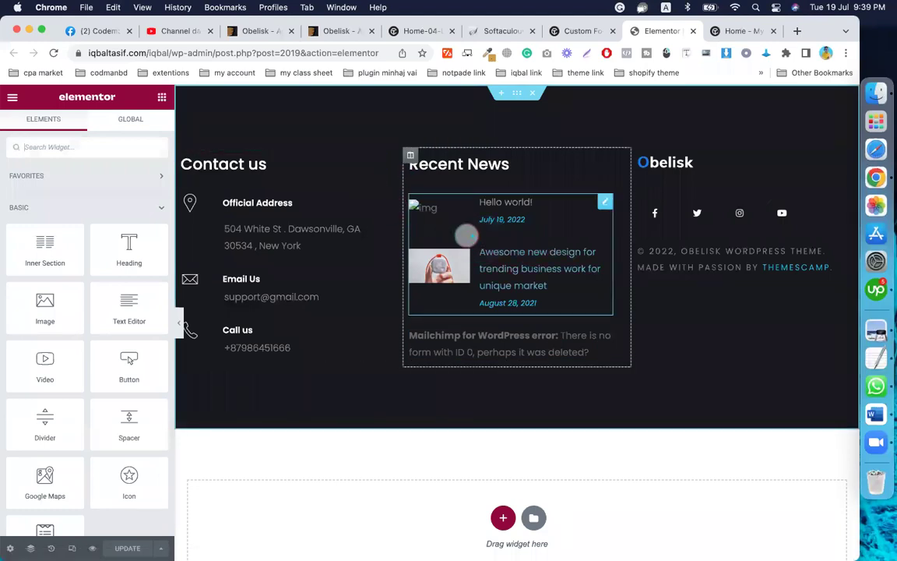
# Inspect the content settings of Footer-2's recent news list, logo image, Official Address icon list item and address heading.
pyautogui.click(610, 203)
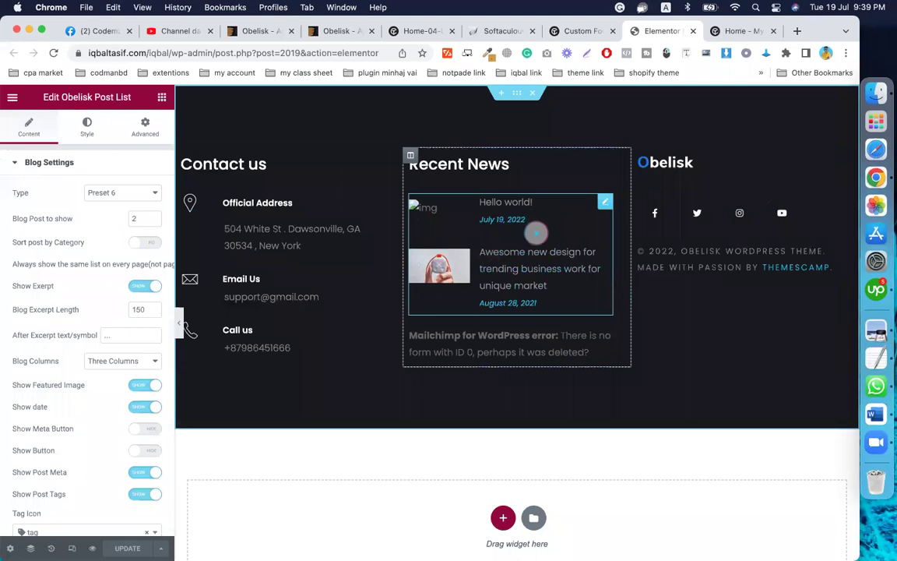
pyautogui.click(769, 181)
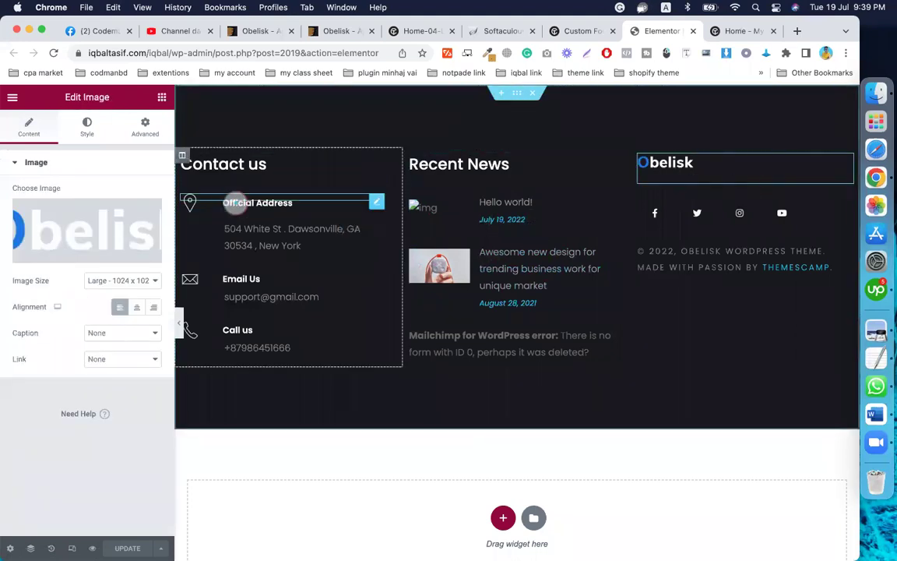
pyautogui.click(261, 205)
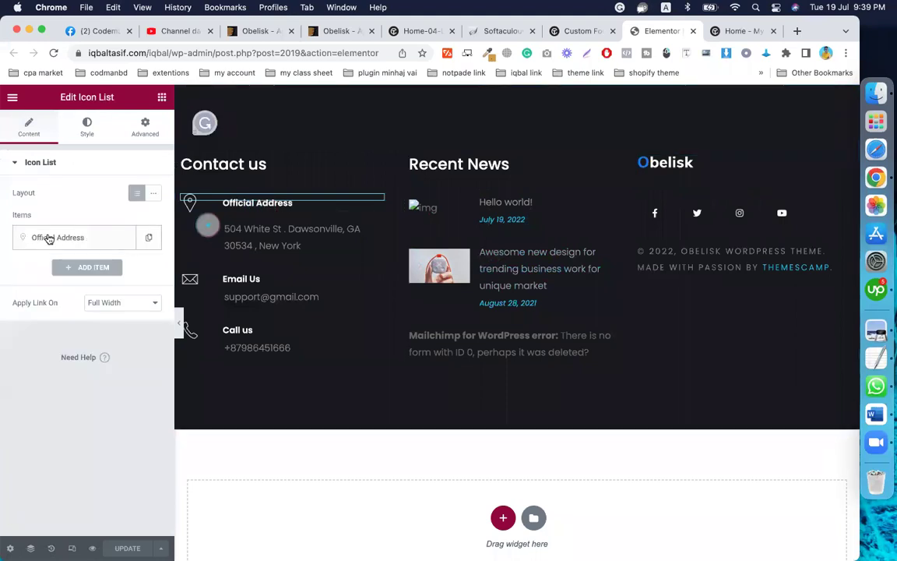
pyautogui.click(53, 239)
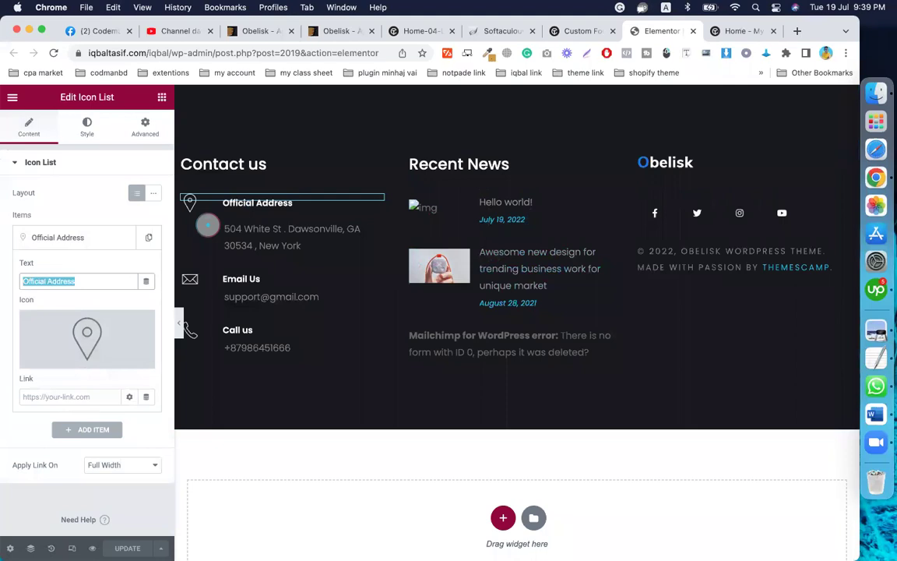
pyautogui.click(305, 236)
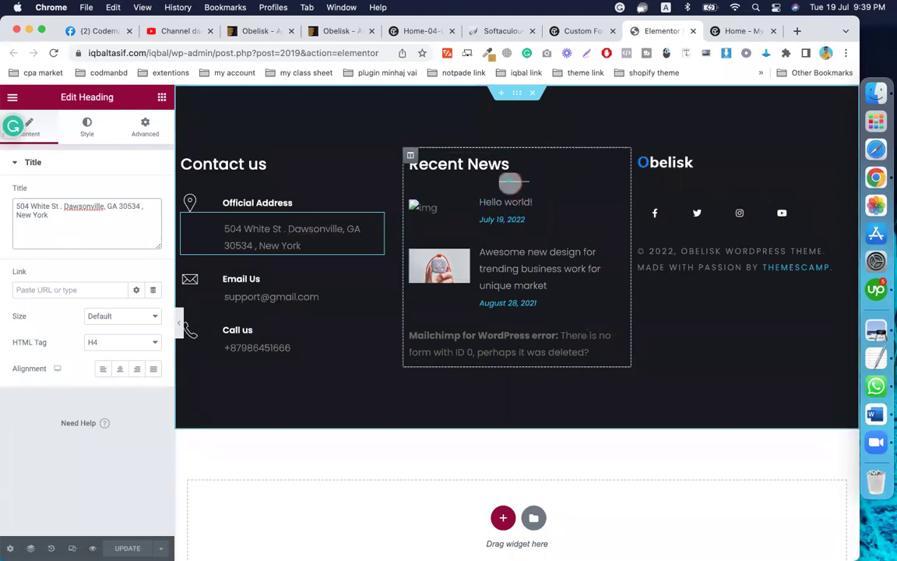
# Examine the Recent News heading's content and the content and style options of the post list below it.
pyautogui.click(503, 173)
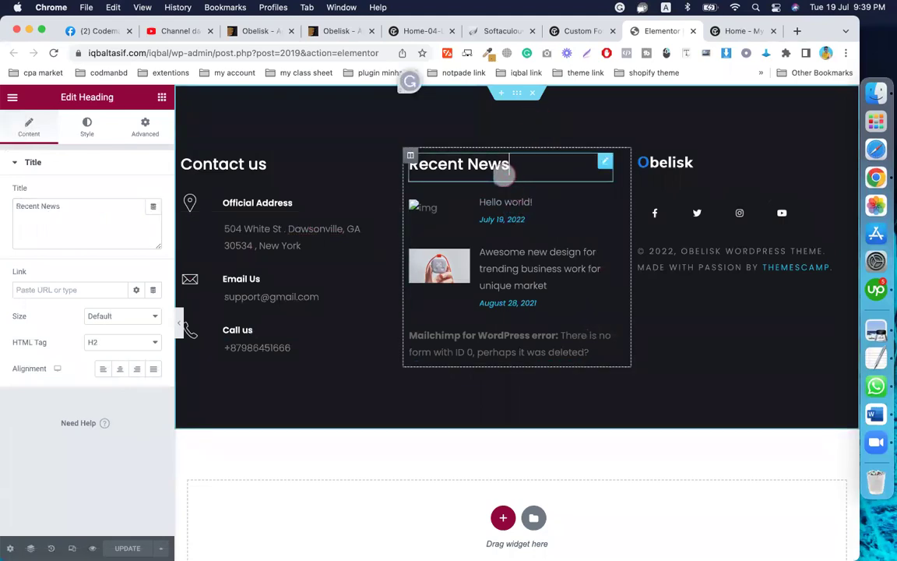
pyautogui.tripleClick(46, 207)
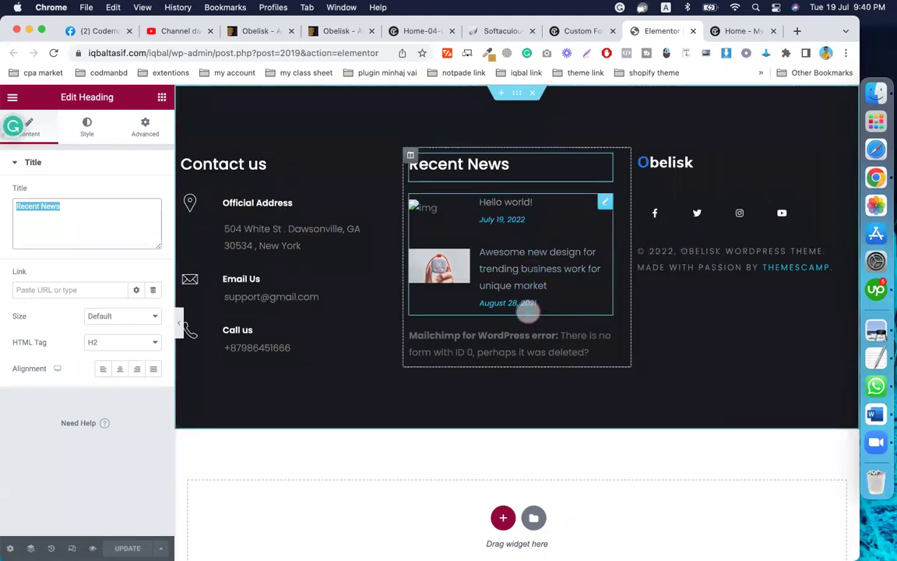
pyautogui.click(551, 289)
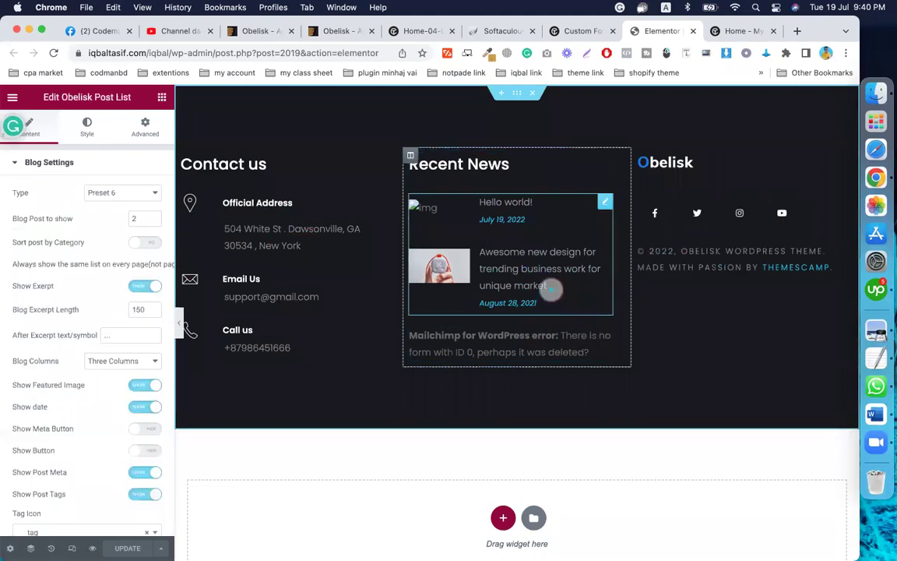
pyautogui.click(81, 122)
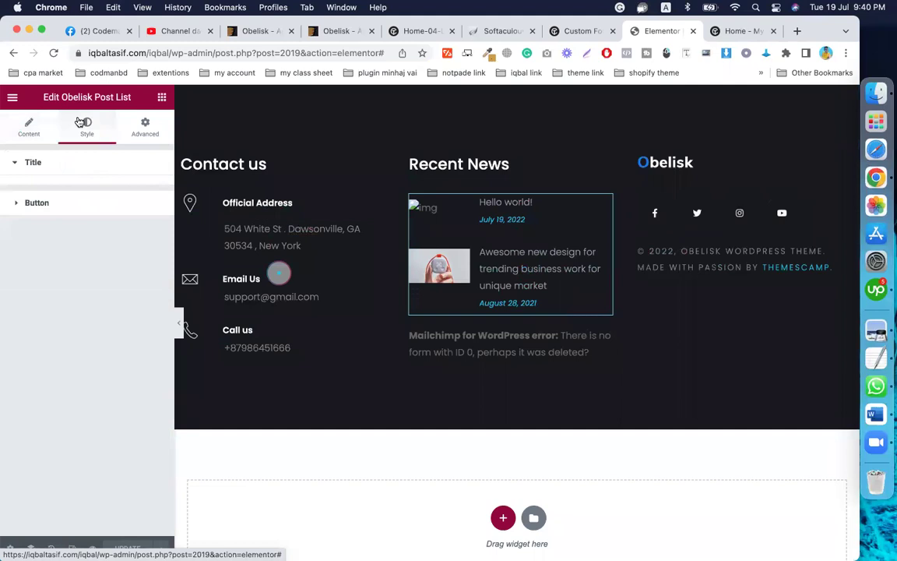
pyautogui.click(65, 204)
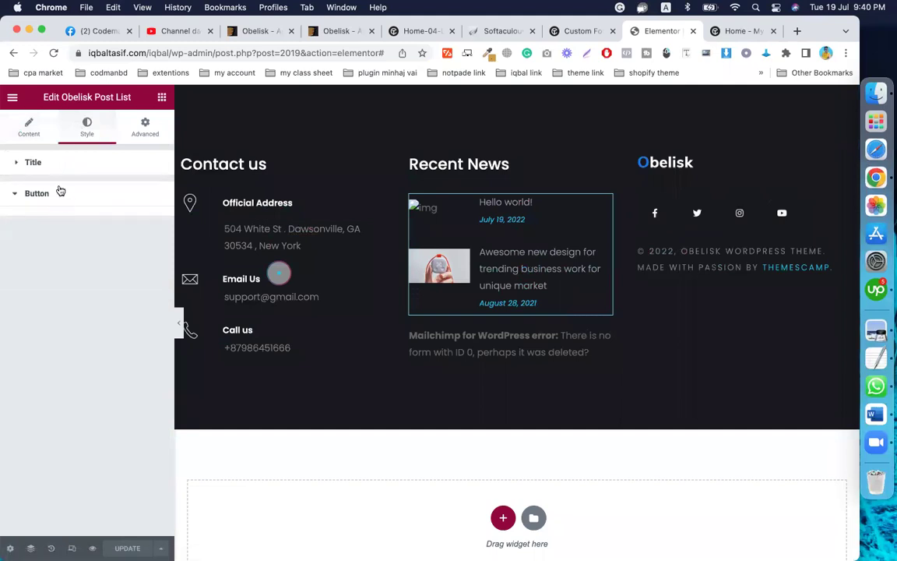
pyautogui.click(53, 160)
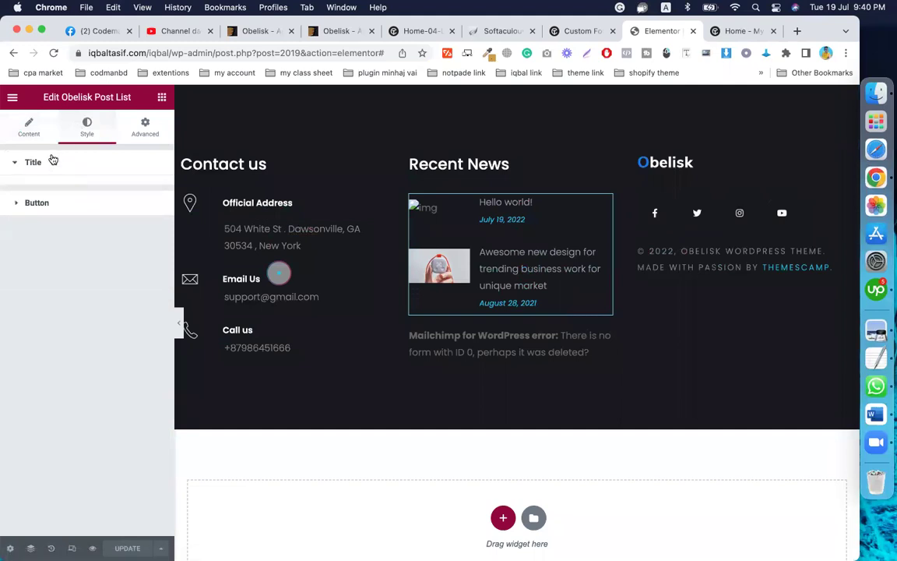
pyautogui.click(66, 161)
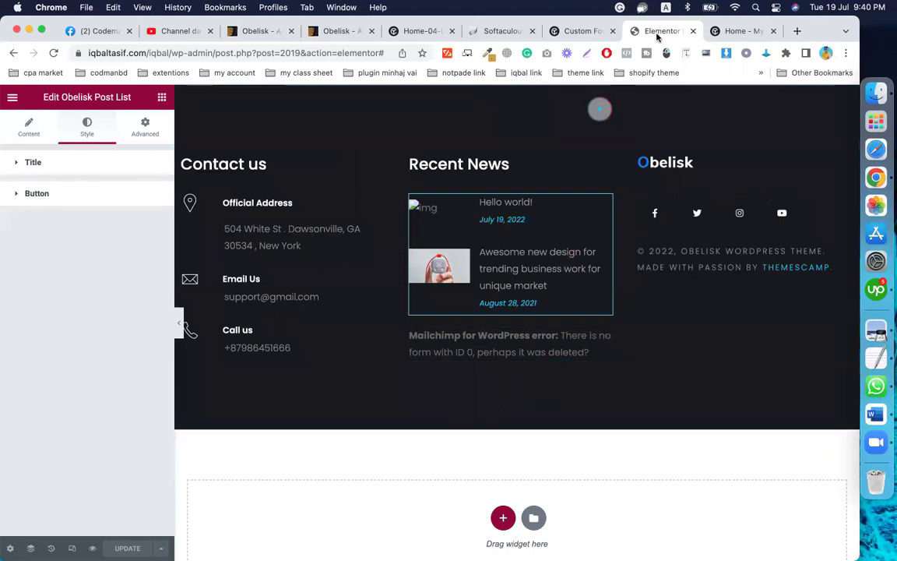
# Close the Elementor footer editor and open the Obelisk Theme Options for the site.
pyautogui.click(693, 31)
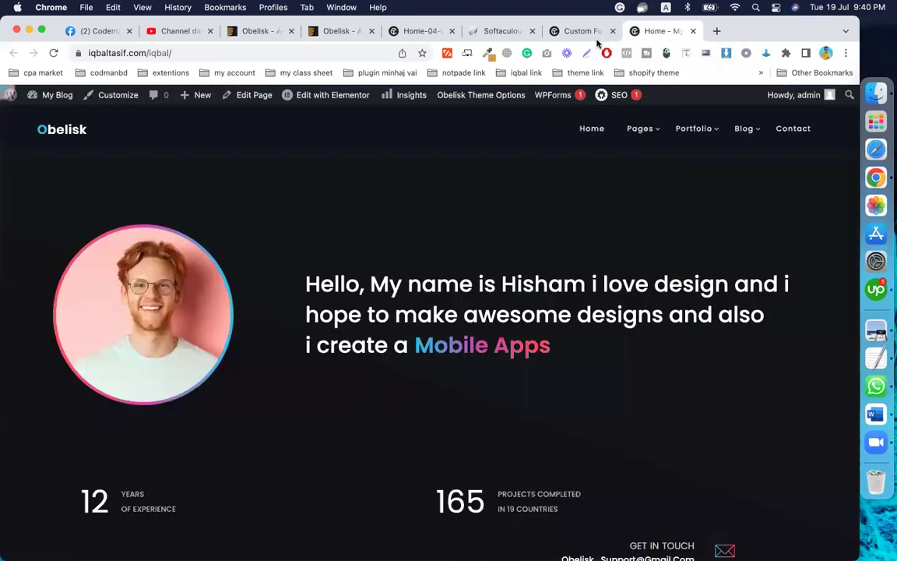
pyautogui.click(576, 31)
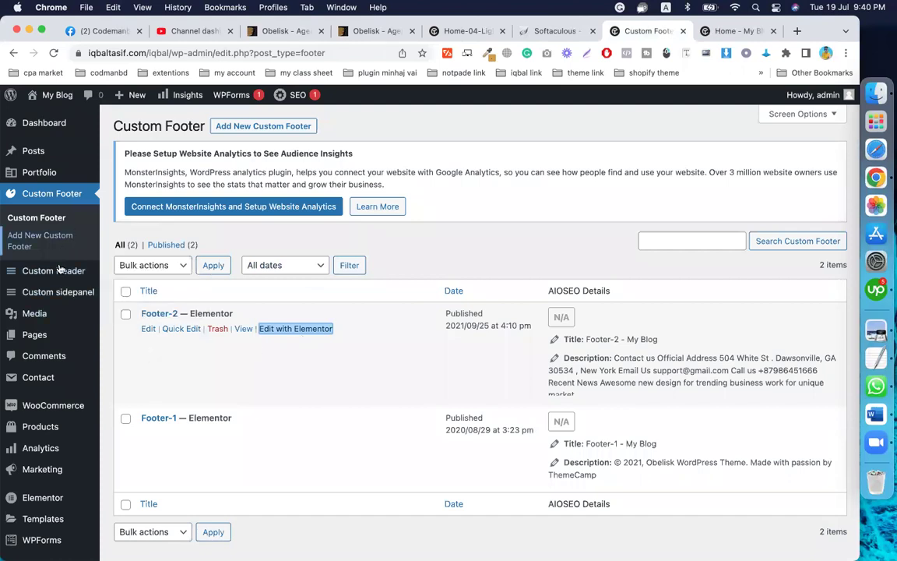
pyautogui.moveTo(59, 272)
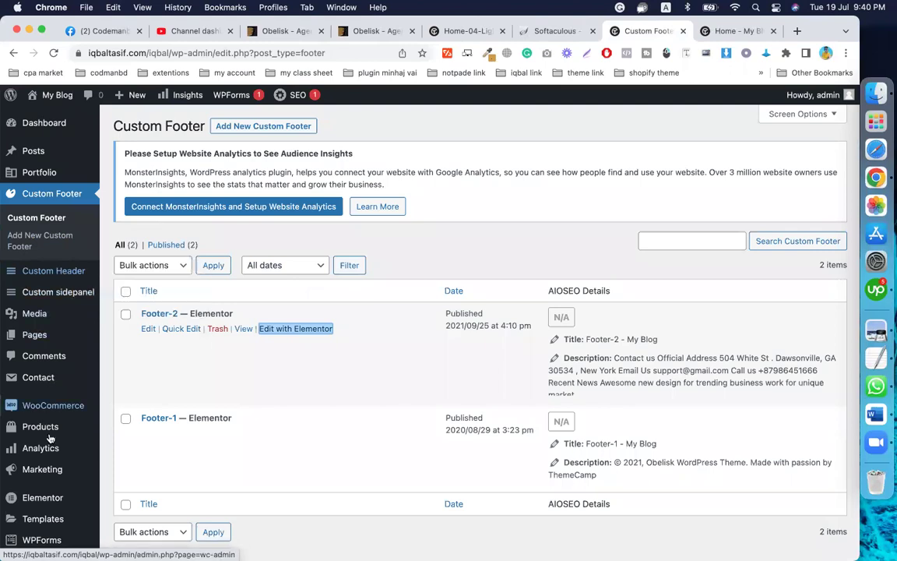
pyautogui.scroll(-3, 56, 425)
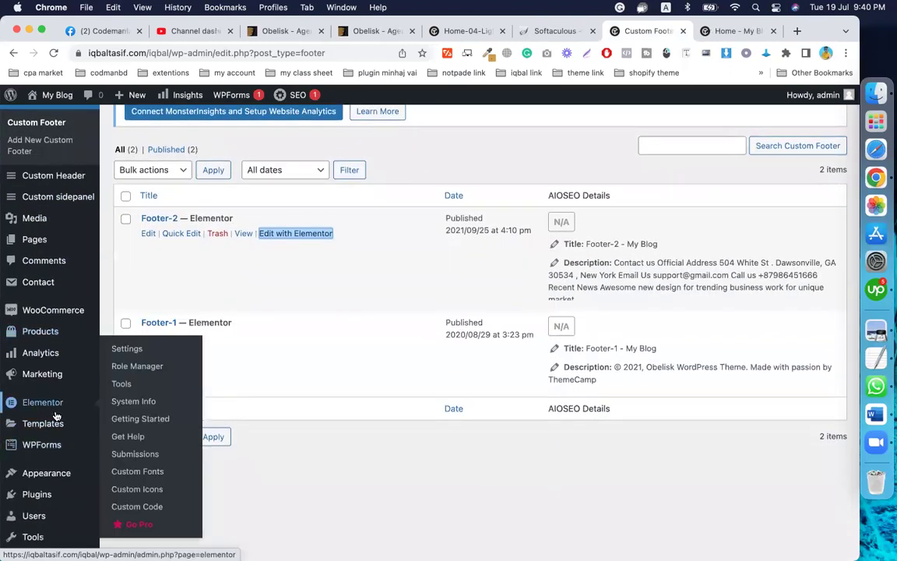
pyautogui.scroll(-3, 56, 424)
pyautogui.moveTo(55, 374)
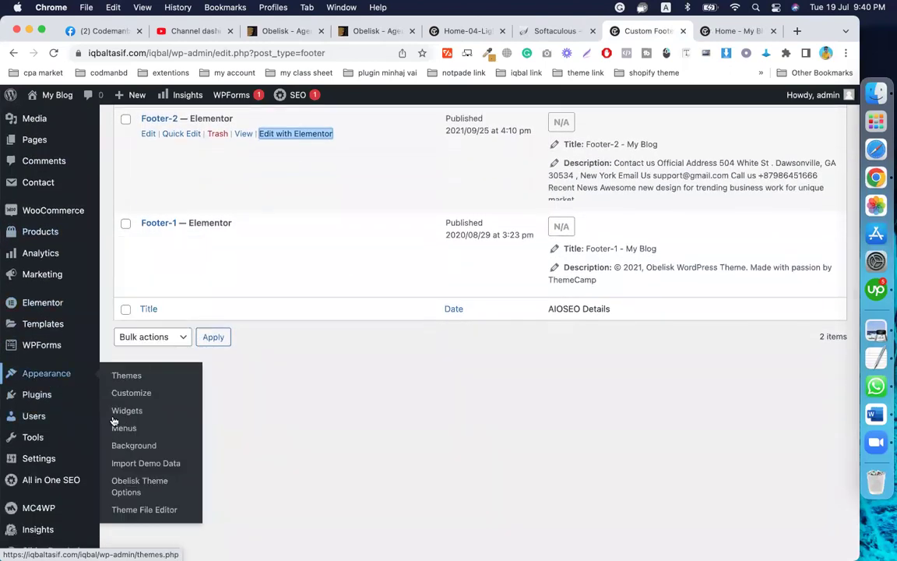
pyautogui.click(141, 488)
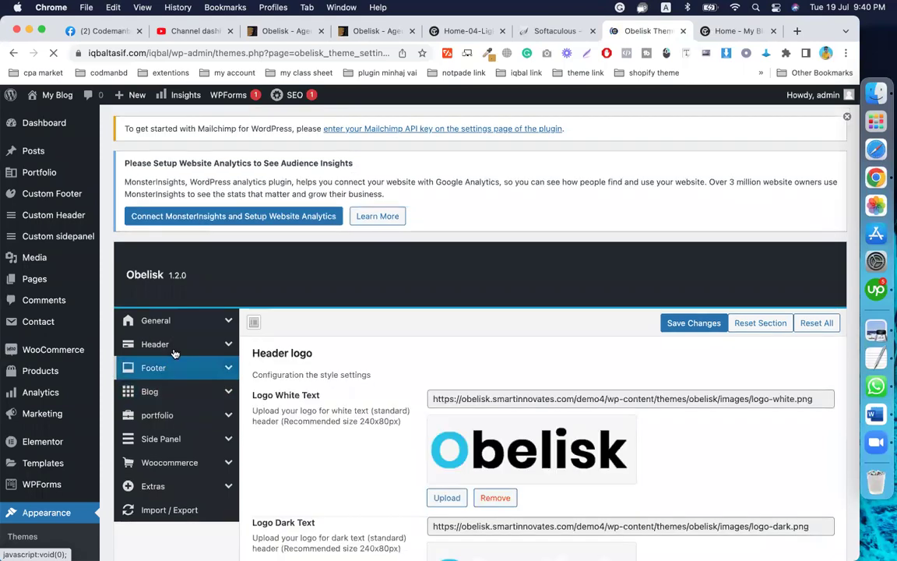
# In the header settings, set the header type to Custom Header and bring up the available custom header formats.
pyautogui.click(176, 344)
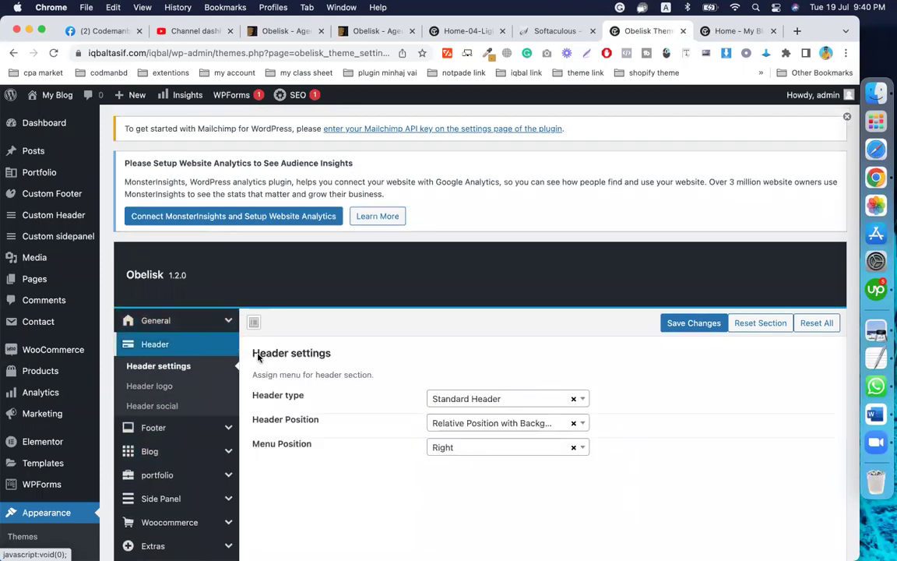
pyautogui.click(504, 398)
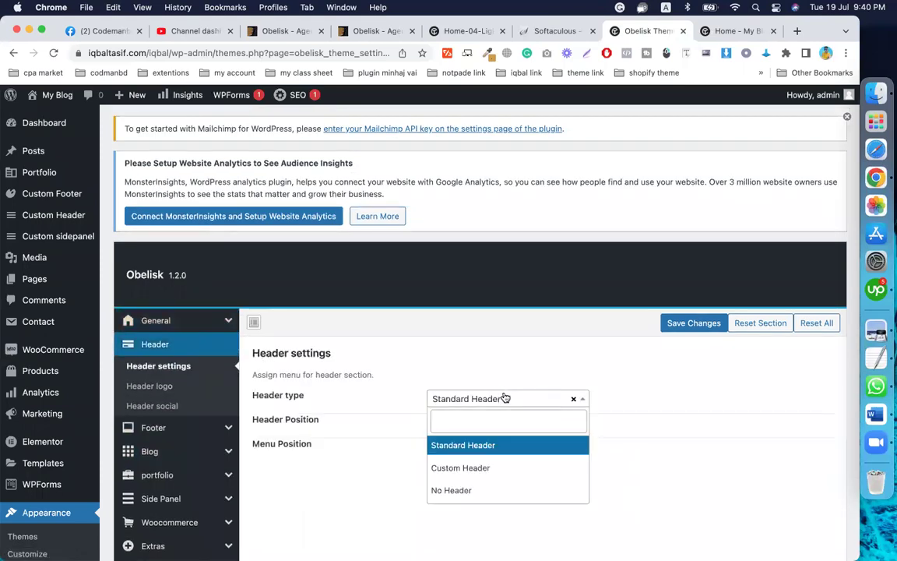
pyautogui.click(499, 469)
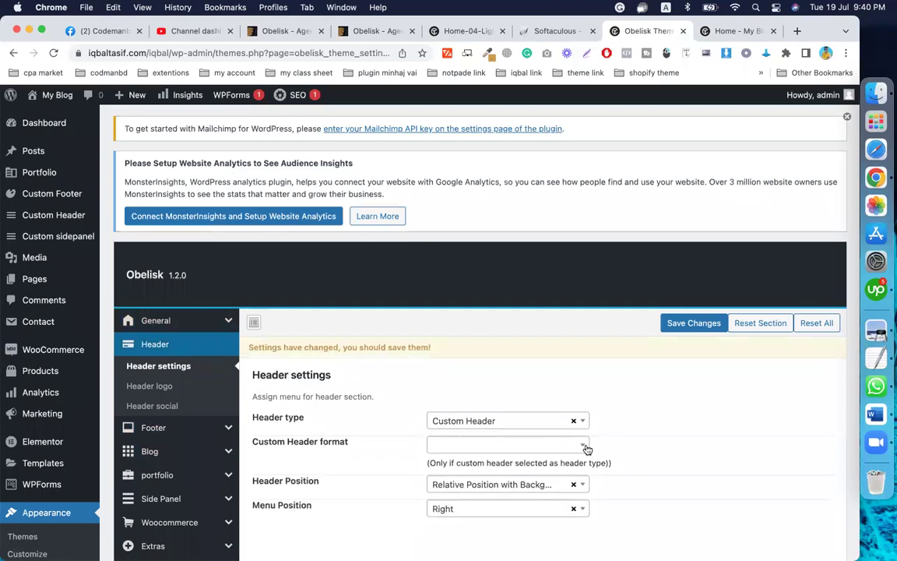
pyautogui.click(577, 447)
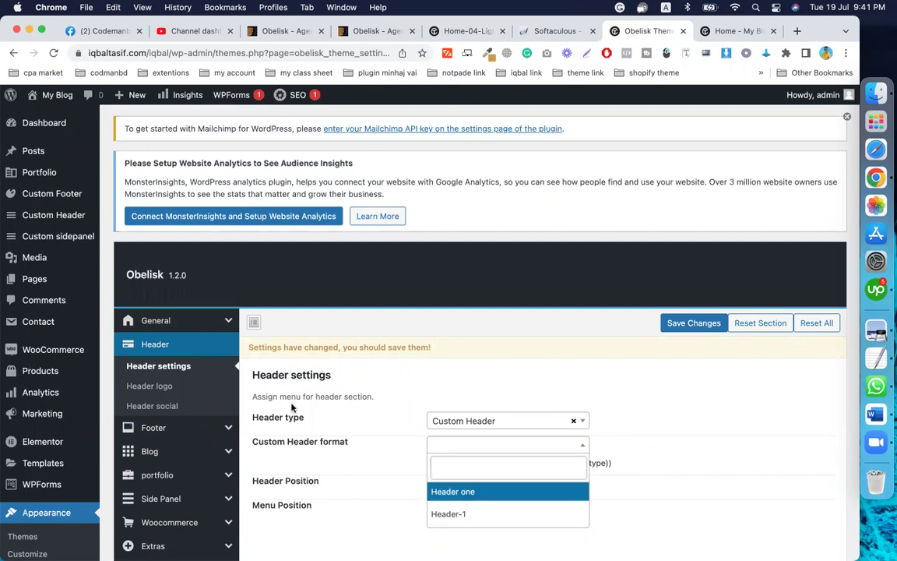
# Reload the live home page to check its header, and return to the theme's header settings.
pyautogui.click(725, 30)
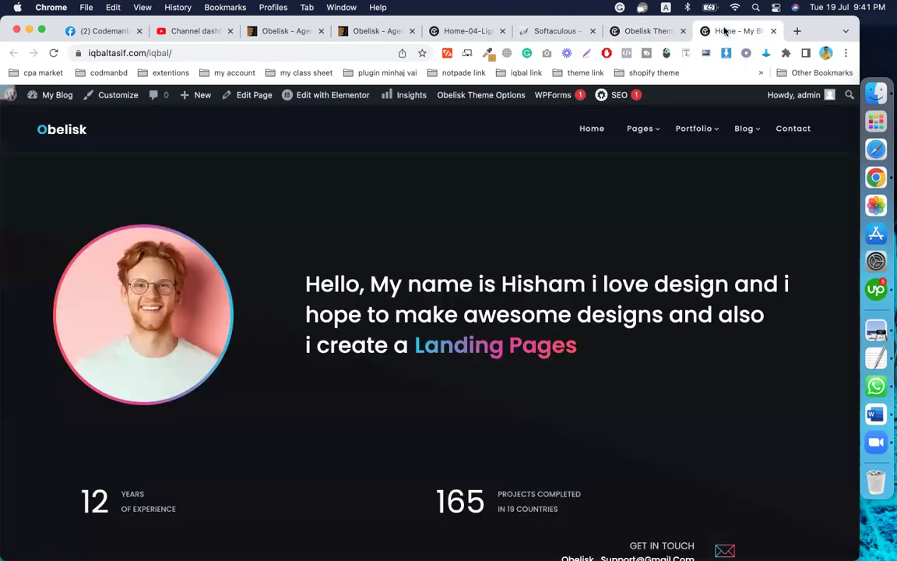
pyautogui.click(53, 53)
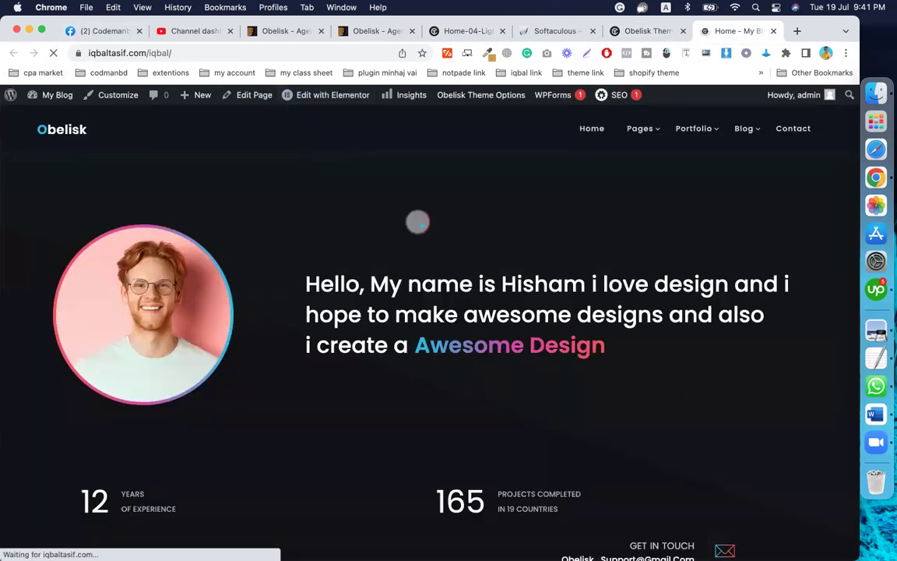
pyautogui.click(645, 31)
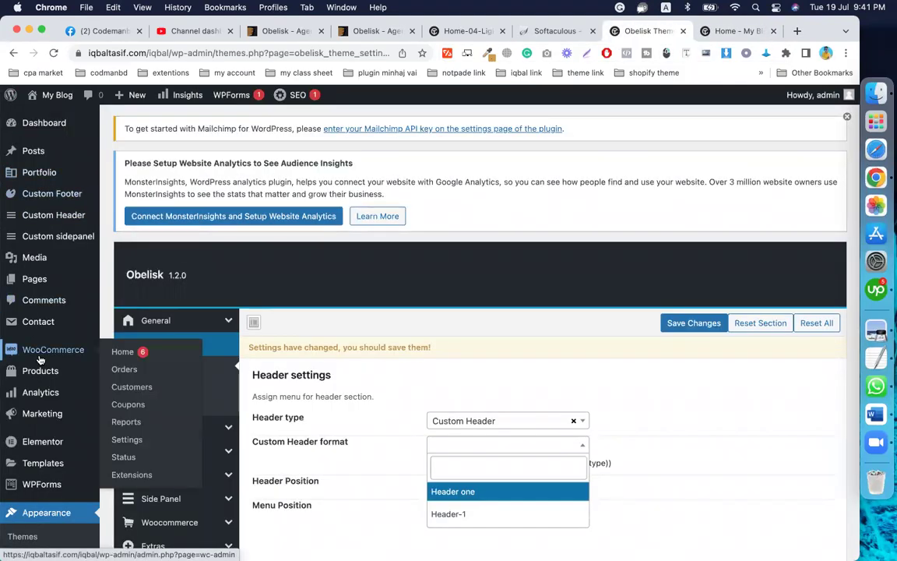
# Open the site's Pages list, leaving the theme options without saving the header changes.
pyautogui.scroll(-5, 39, 358)
pyautogui.scroll(5, 12, 357)
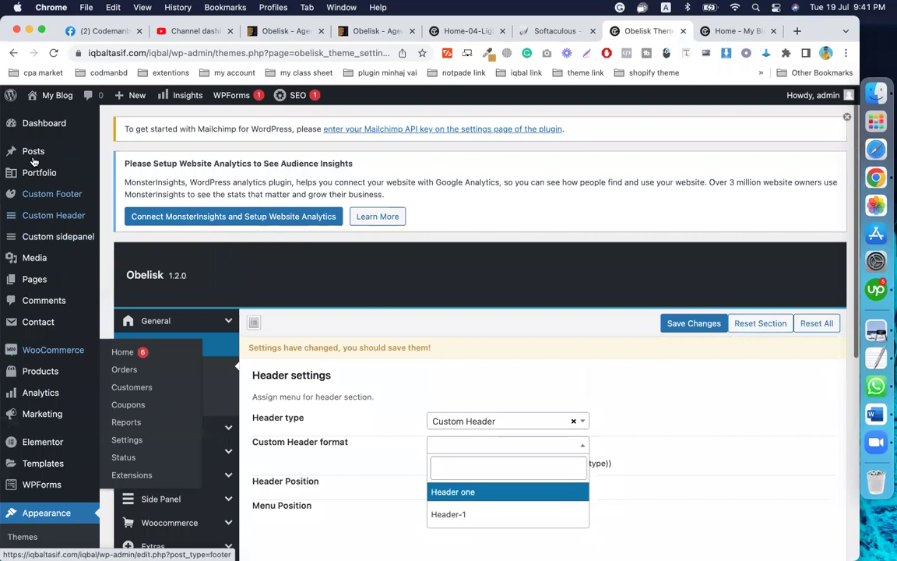
pyautogui.click(43, 281)
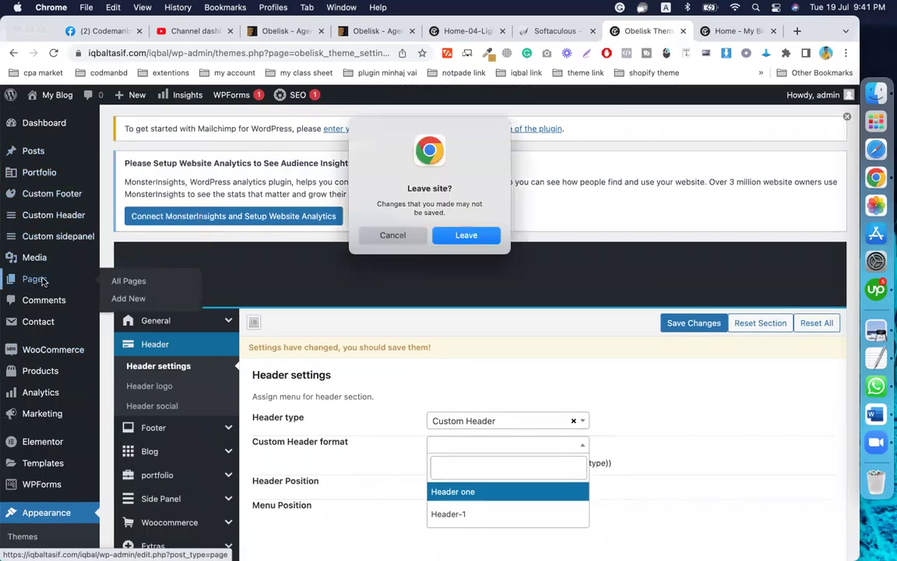
pyautogui.click(474, 243)
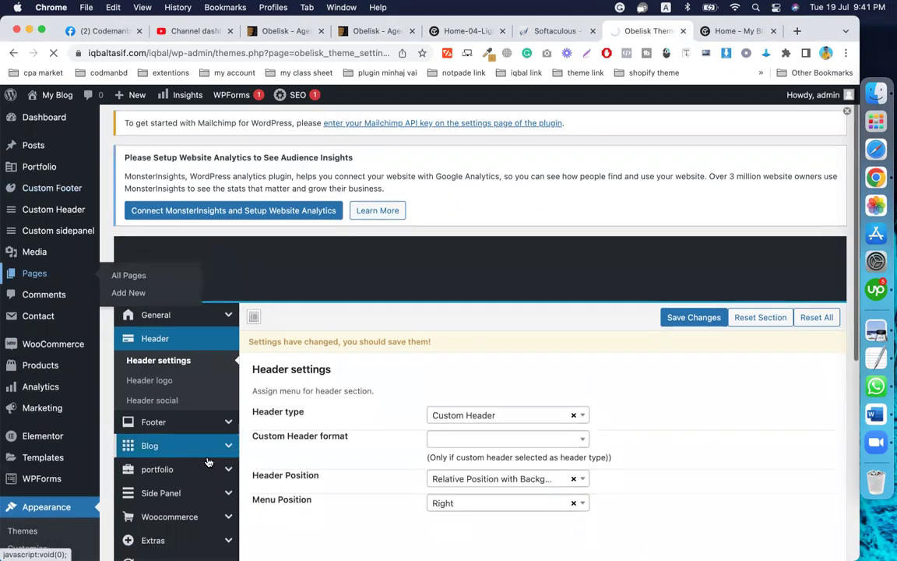
# Look through the Pages list for the Home front page and its Elementor editing link.
pyautogui.scroll(-5, 208, 462)
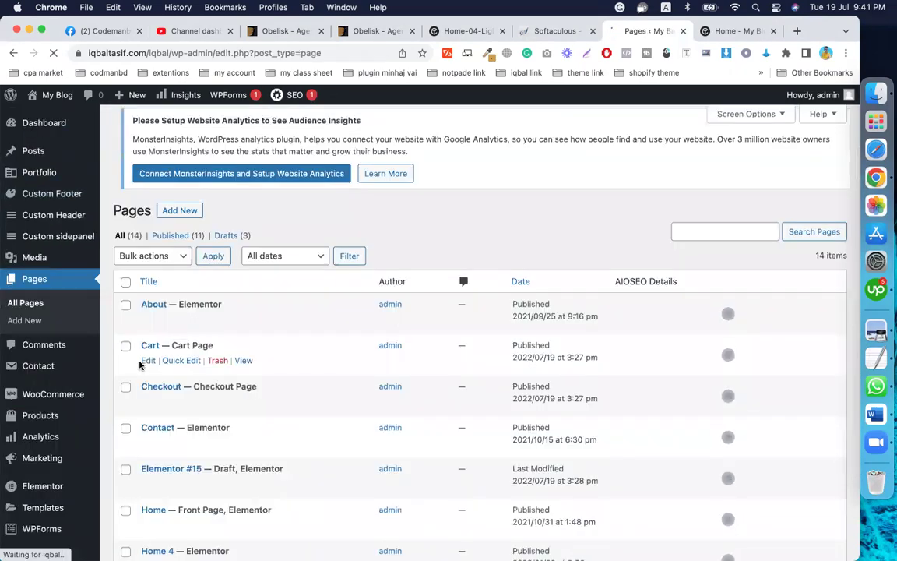
pyautogui.scroll(-5, 260, 345)
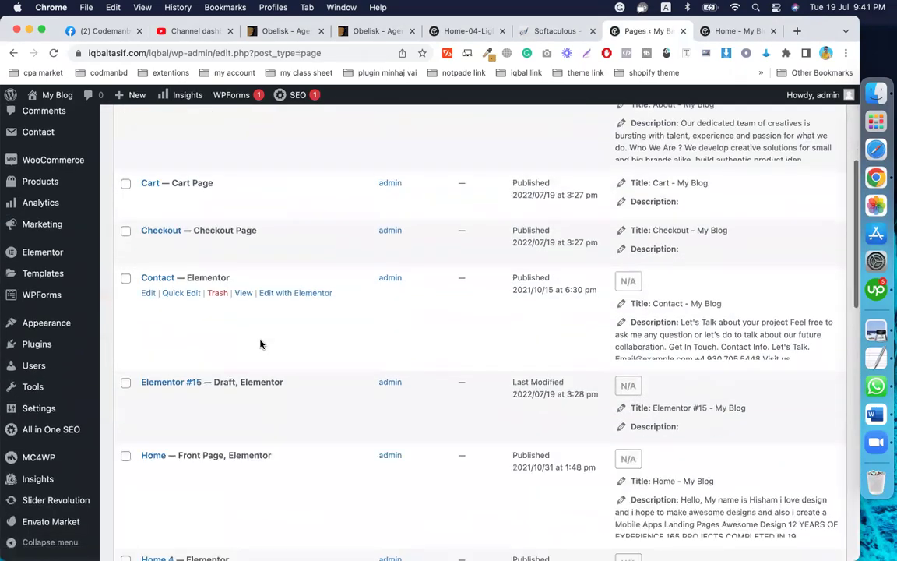
pyautogui.scroll(-3, 260, 344)
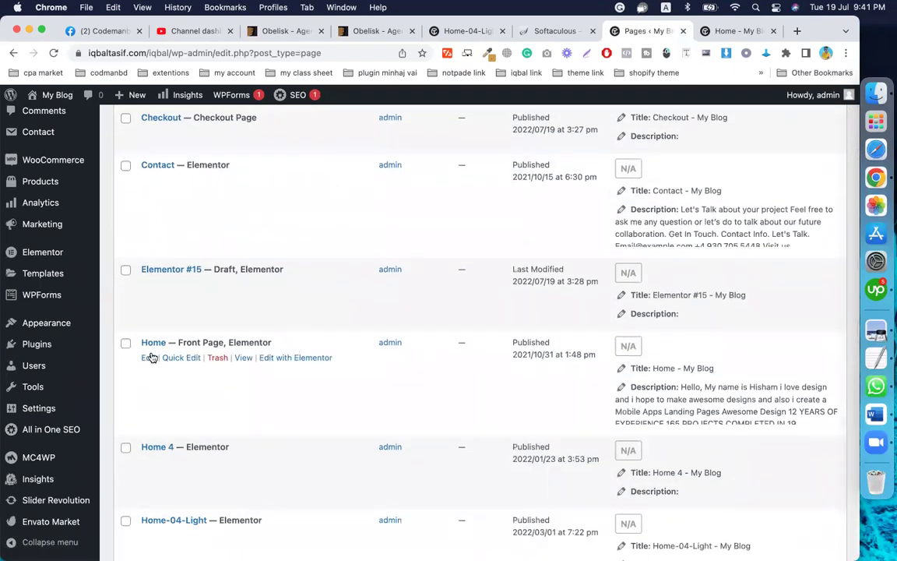
pyautogui.rightClick(299, 358)
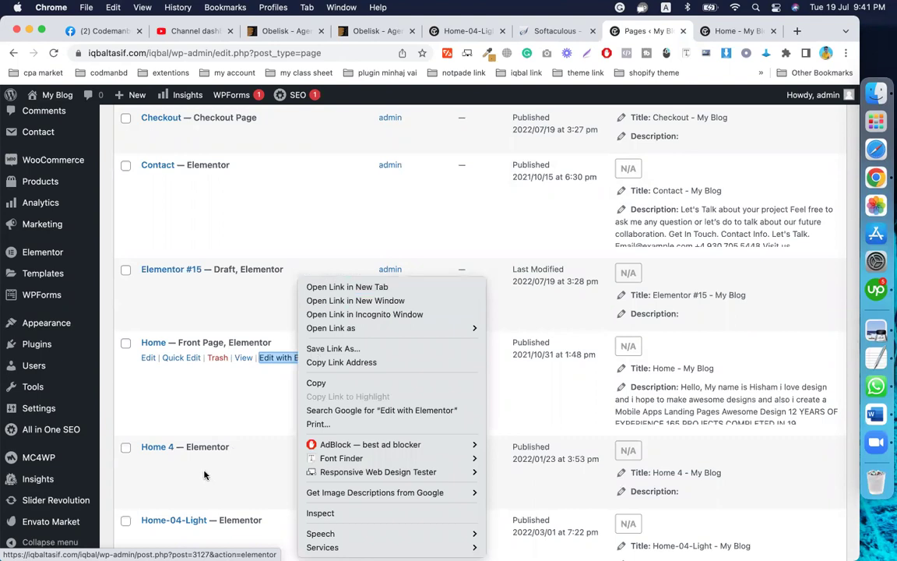
pyautogui.click(245, 427)
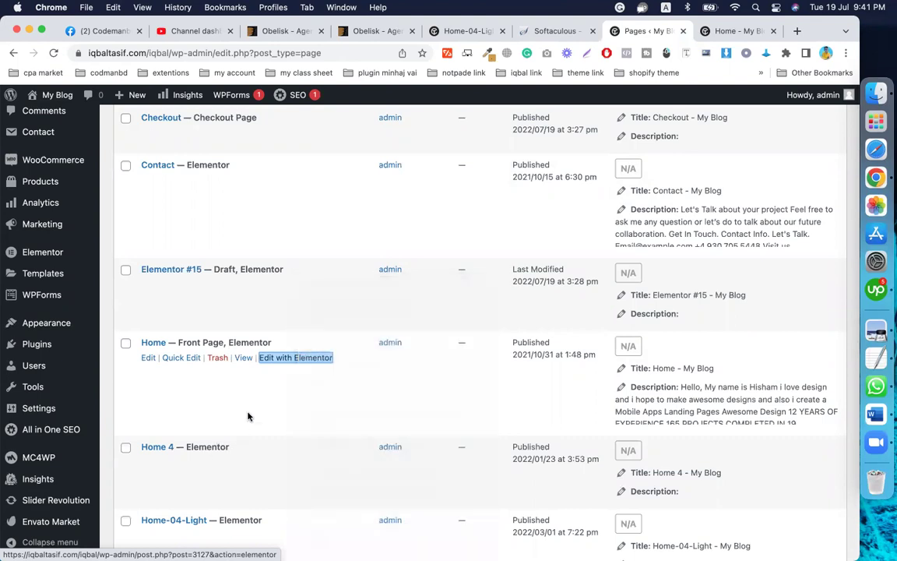
# View the live Home-04-Light page in a new browser tab.
pyautogui.scroll(-2, 236, 525)
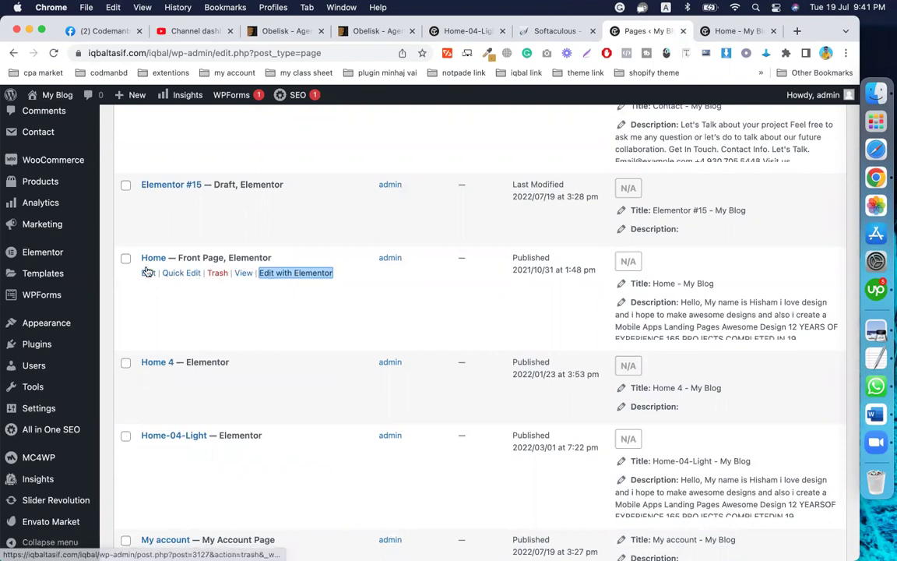
pyautogui.moveTo(56, 352)
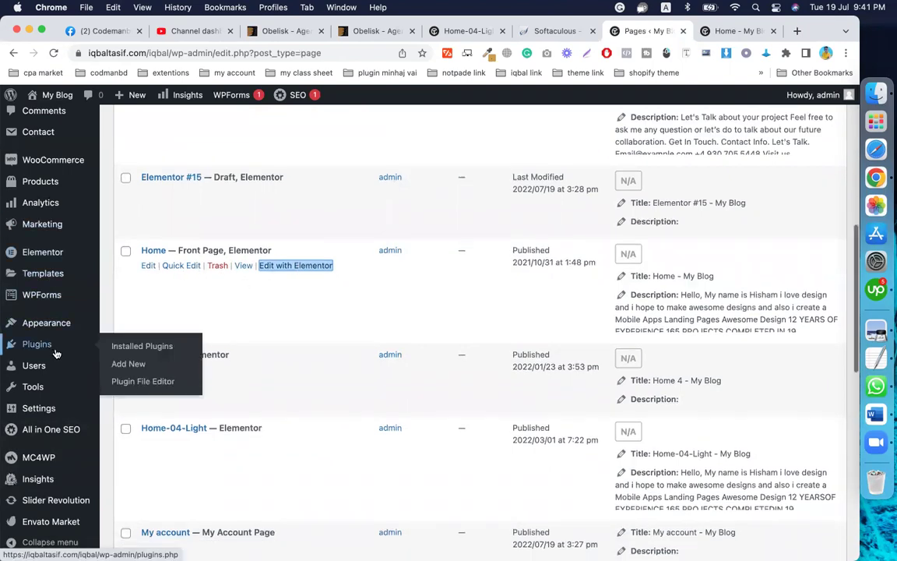
pyautogui.scroll(-4, 56, 354)
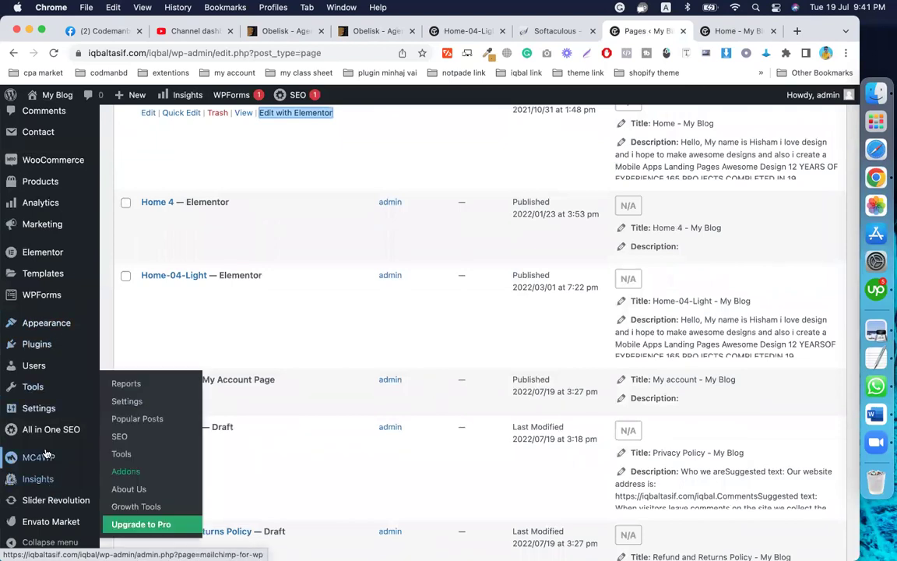
pyautogui.moveTo(185, 292)
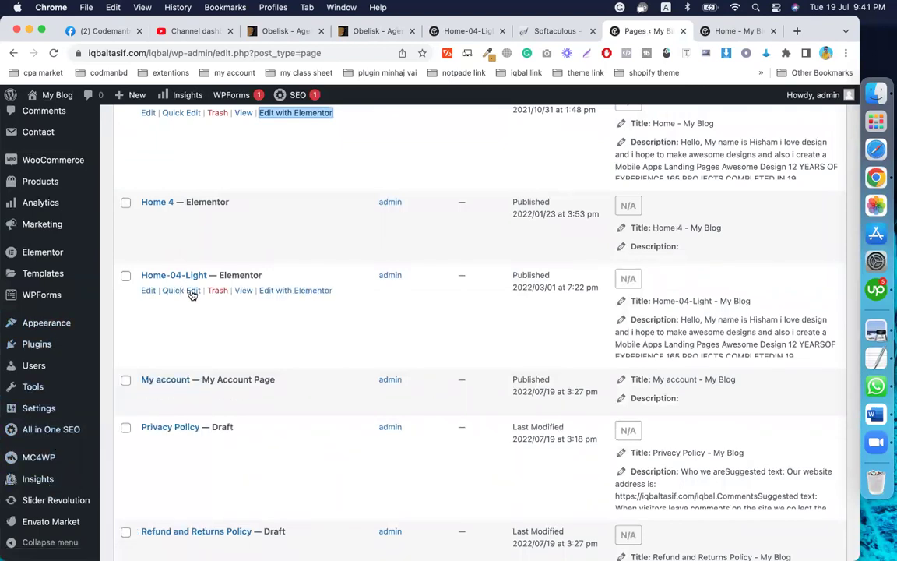
pyautogui.rightClick(243, 291)
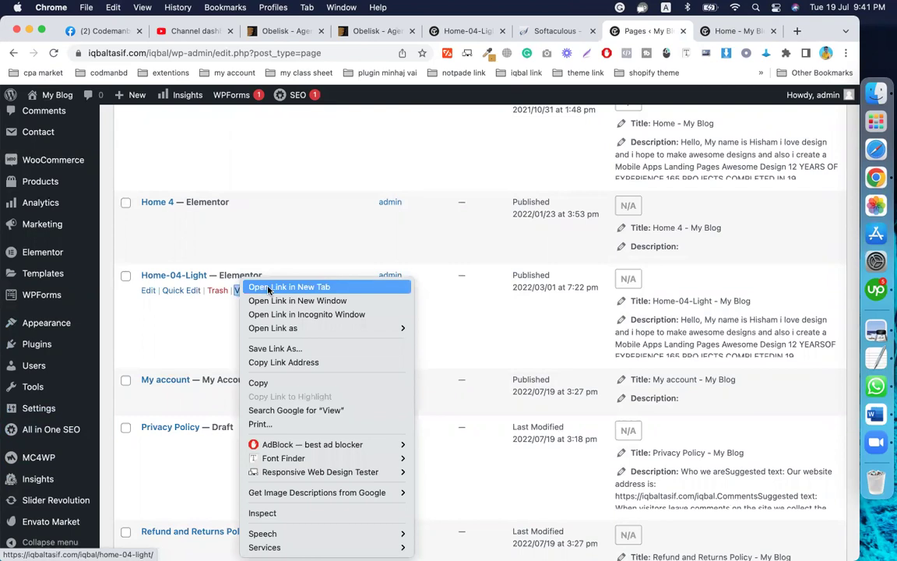
pyautogui.click(270, 288)
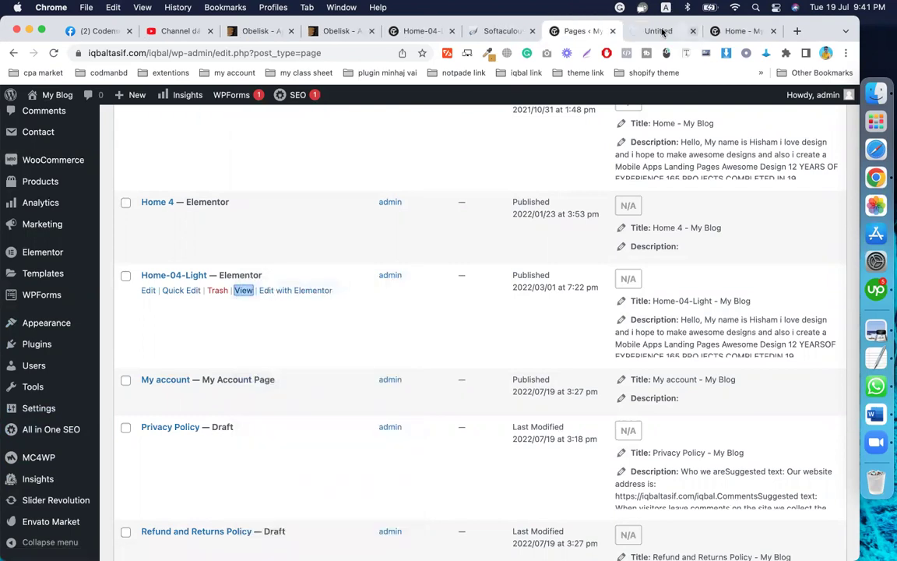
pyautogui.click(662, 31)
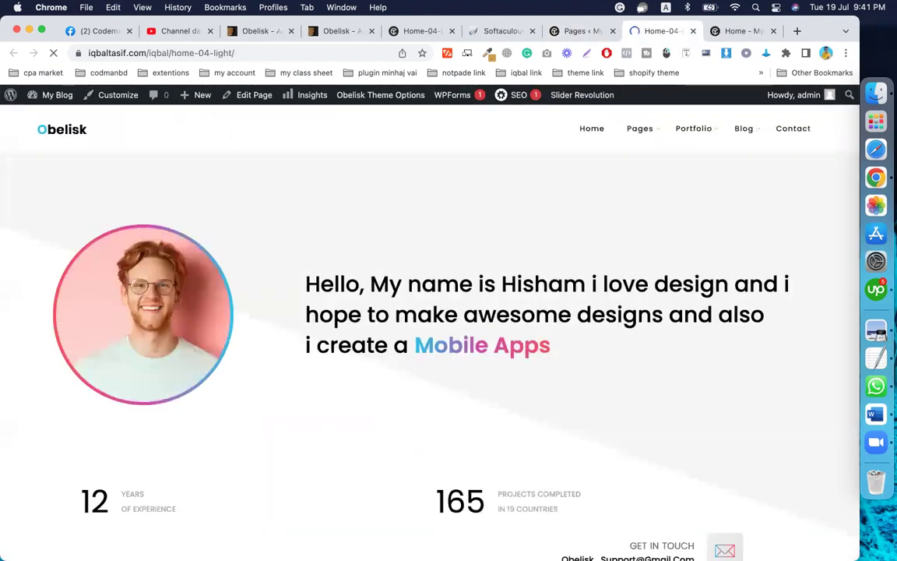
# Look over the live Home-04-Light page and return to the site's Pages list.
pyautogui.scroll(-10, 435, 520)
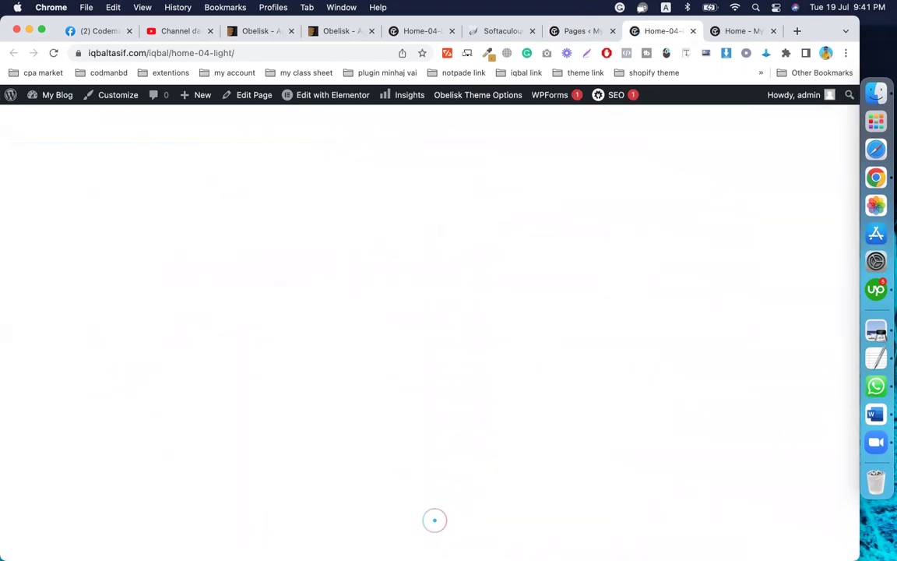
pyautogui.scroll(-1, 435, 520)
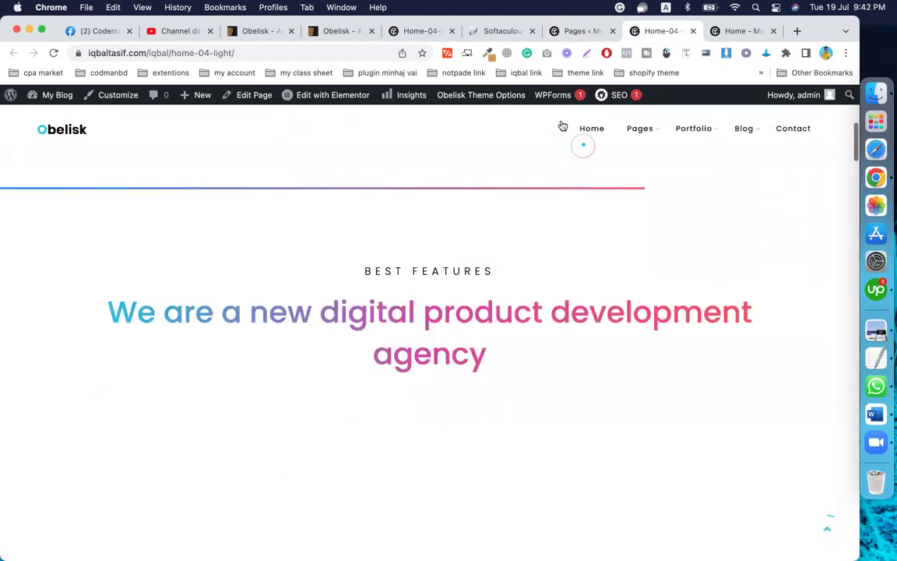
pyautogui.click(580, 31)
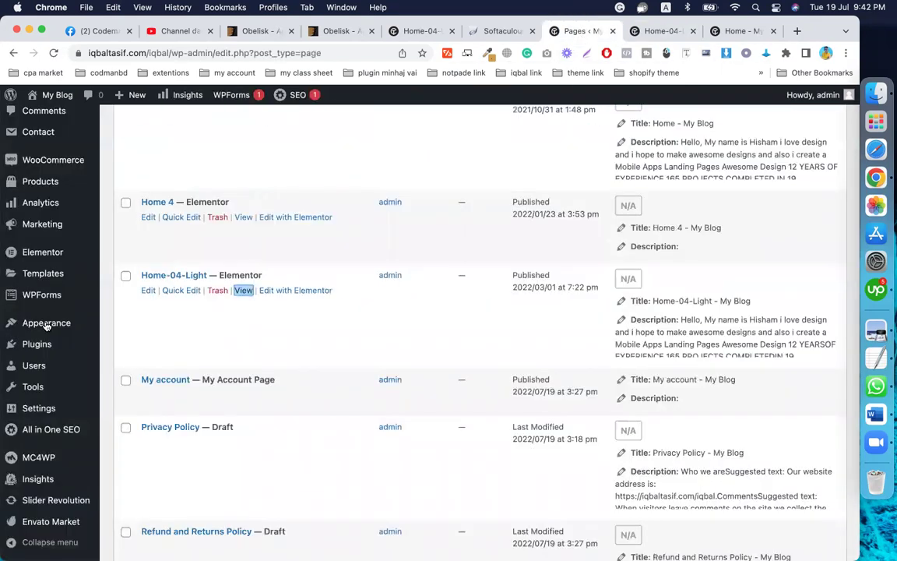
# Set the static homepage to Home-04-Light in the site's Reading settings and save the changes.
pyautogui.moveTo(53, 436)
pyautogui.moveTo(69, 415)
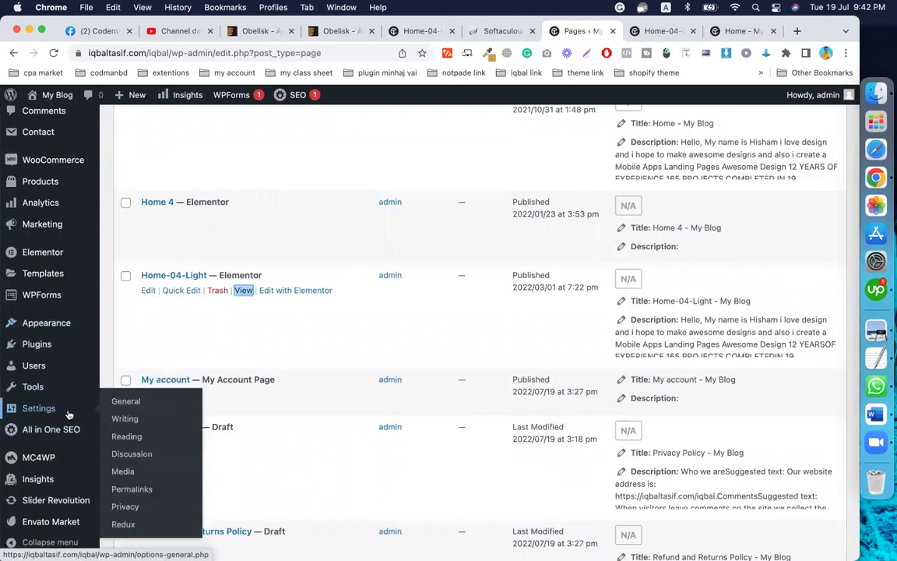
pyautogui.click(126, 437)
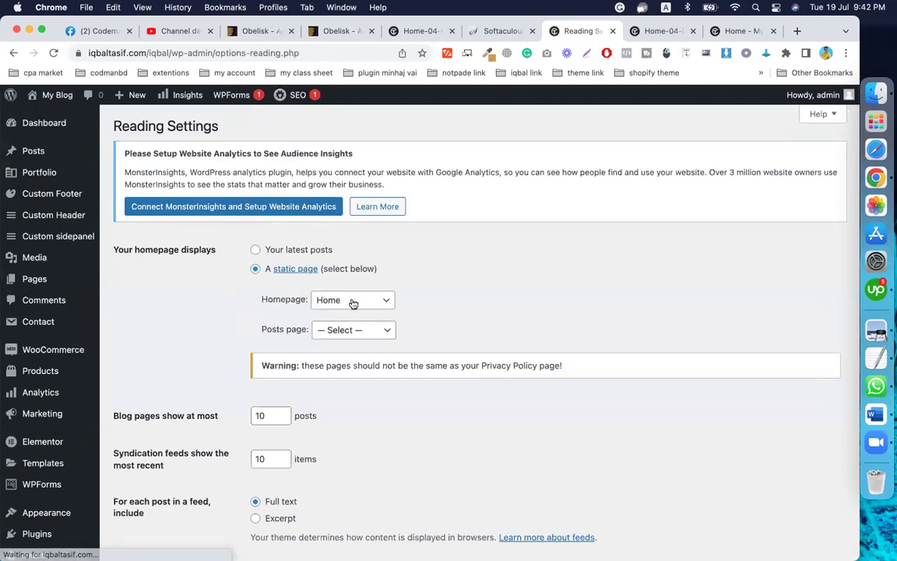
pyautogui.click(353, 300)
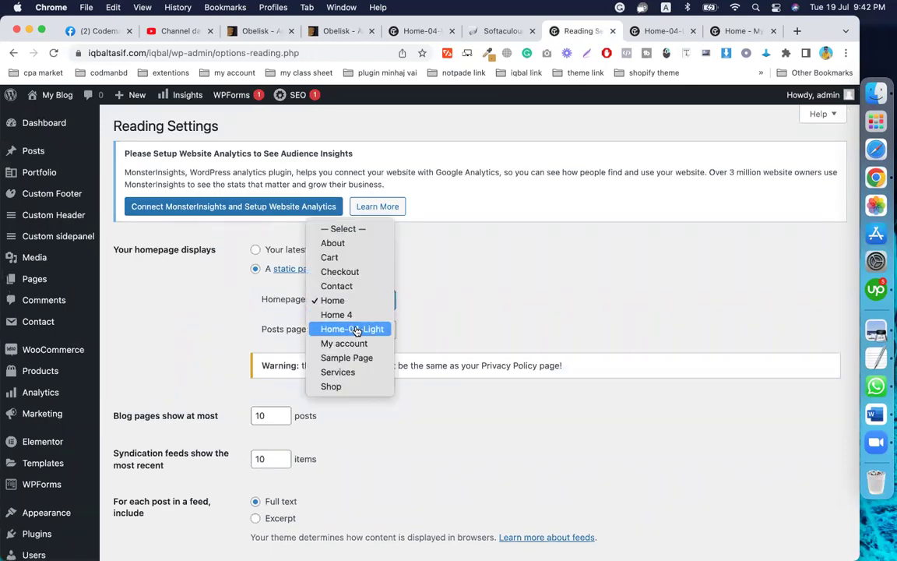
pyautogui.click(356, 330)
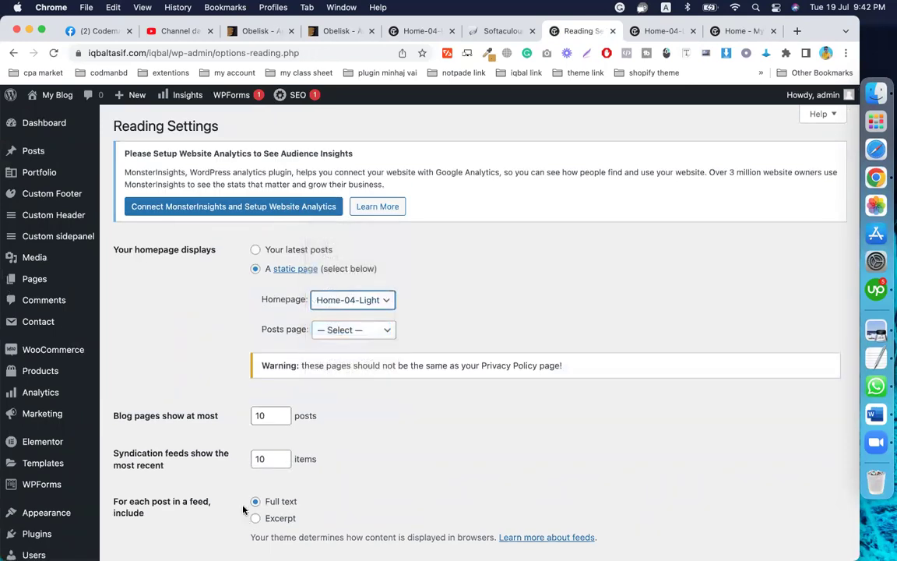
pyautogui.scroll(-5, 243, 510)
pyautogui.click(148, 442)
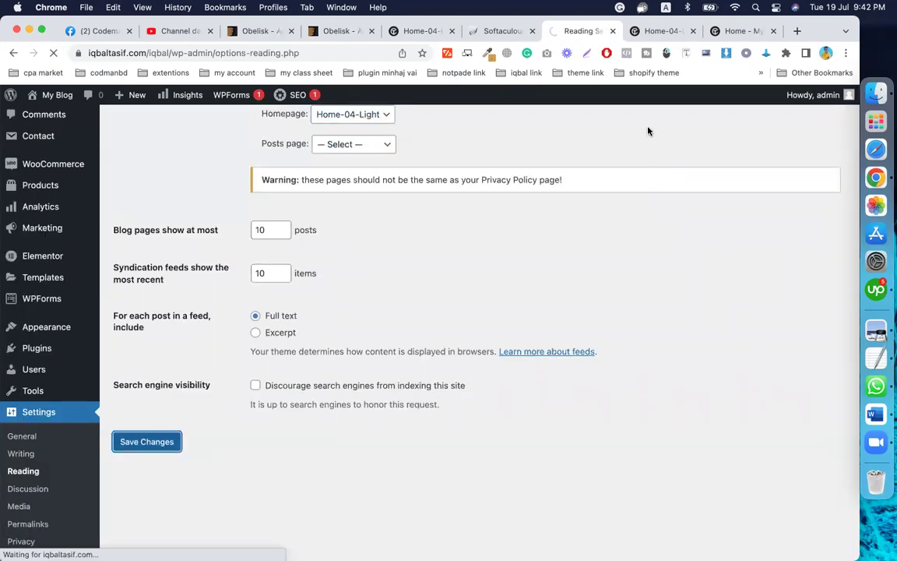
# Reload the live home page, close the spare Home-04-Light preview, and examine the home page's sections down to the footer.
pyautogui.click(741, 31)
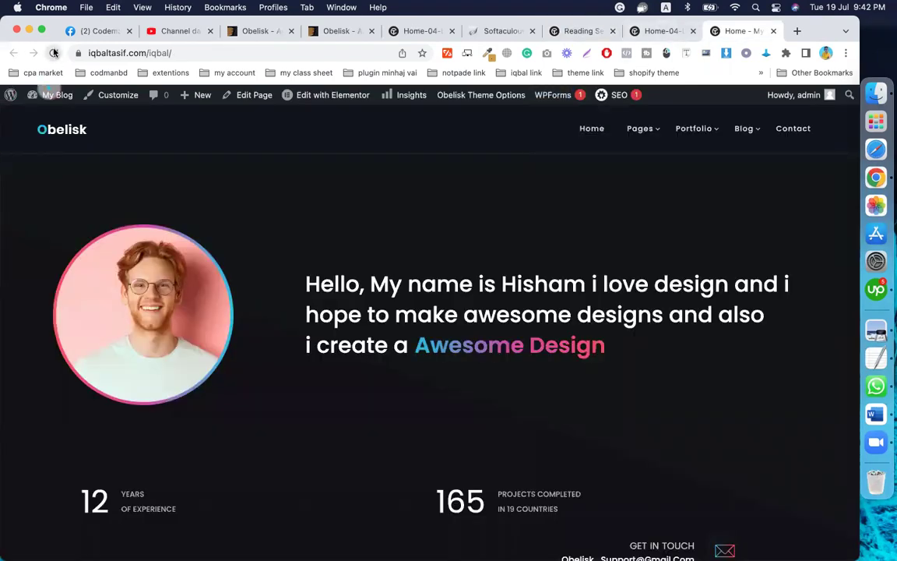
pyautogui.click(692, 31)
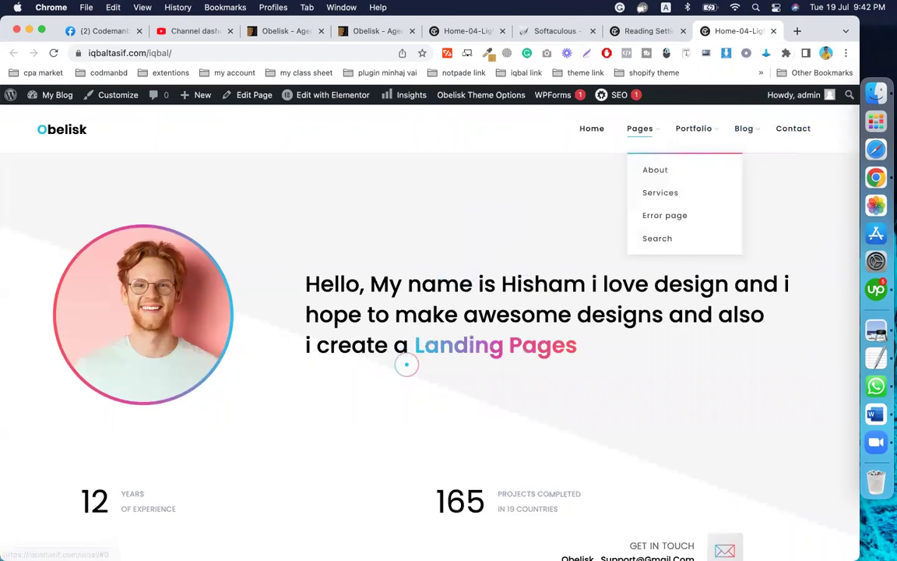
pyautogui.scroll(-10, 407, 365)
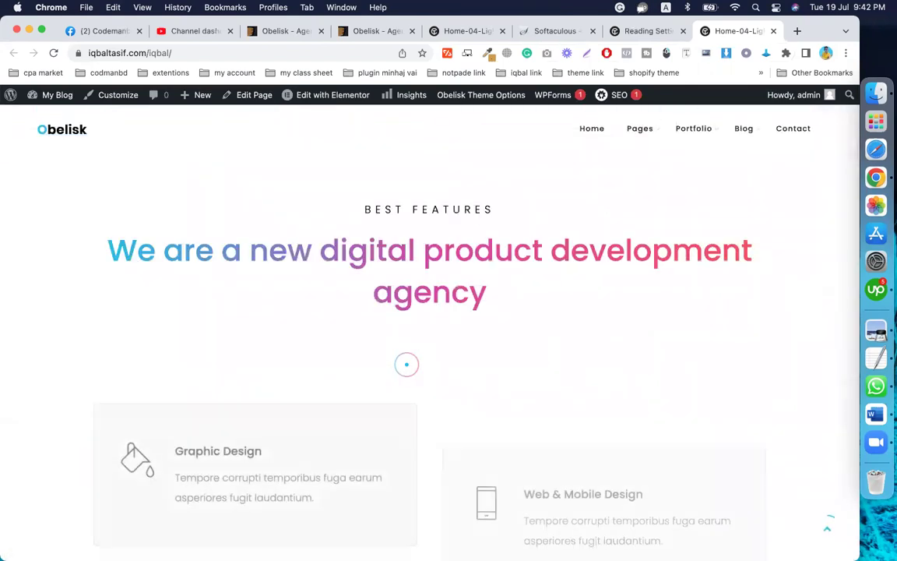
pyautogui.scroll(-8, 407, 365)
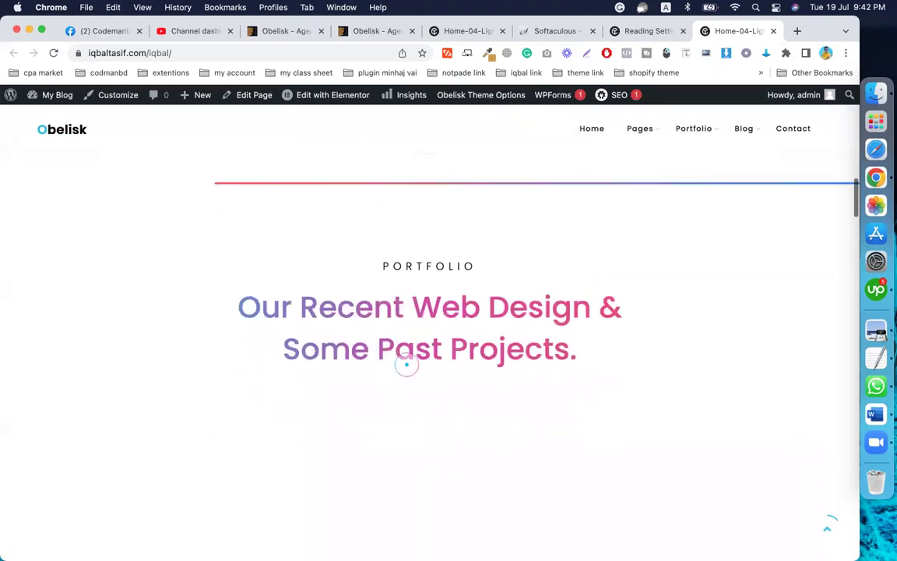
pyautogui.scroll(-10, 407, 364)
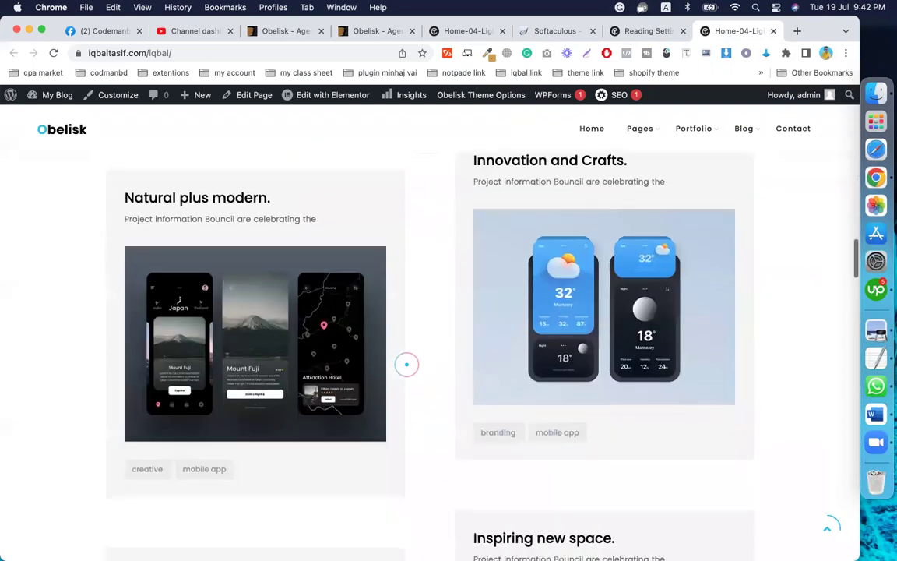
pyautogui.scroll(-8, 407, 365)
pyautogui.scroll(-12, 406, 364)
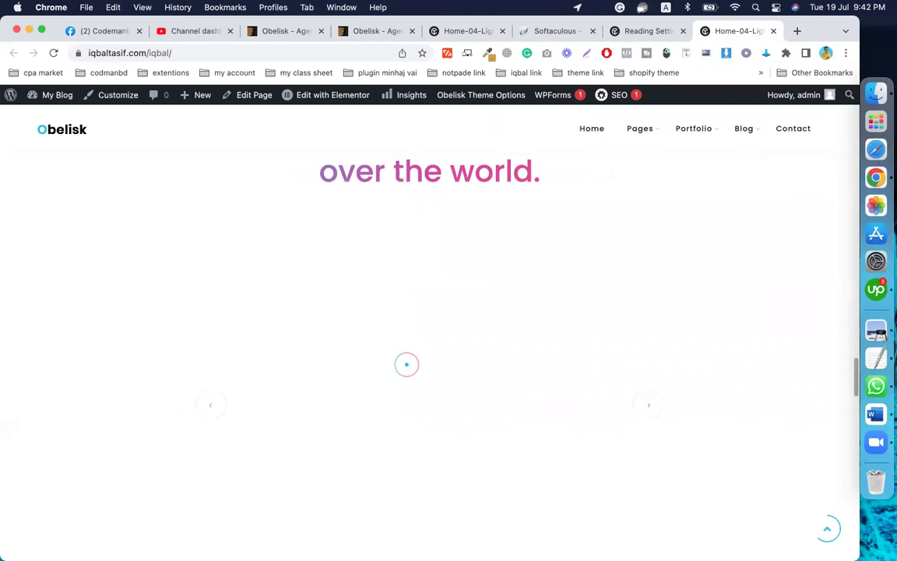
pyautogui.scroll(-10, 407, 364)
pyautogui.scroll(-5, 406, 365)
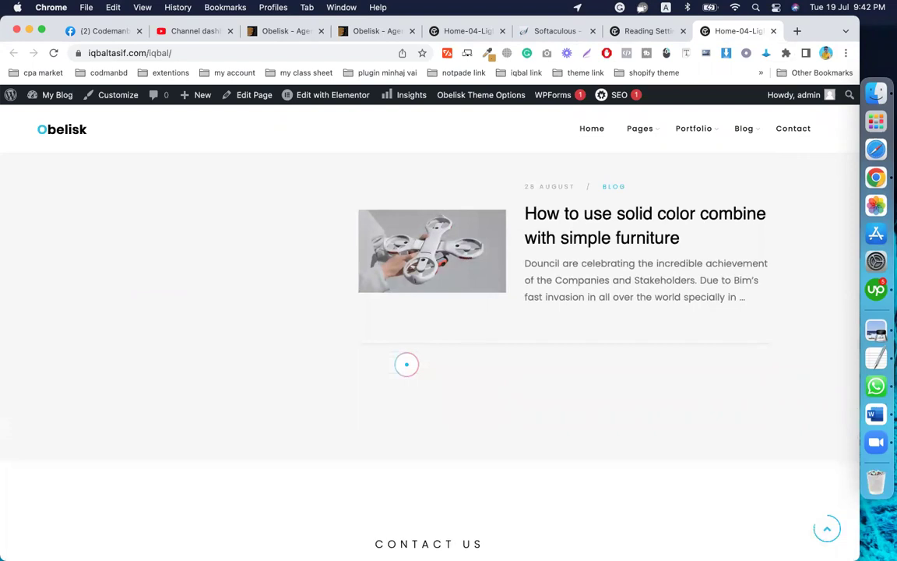
pyautogui.scroll(-8, 406, 365)
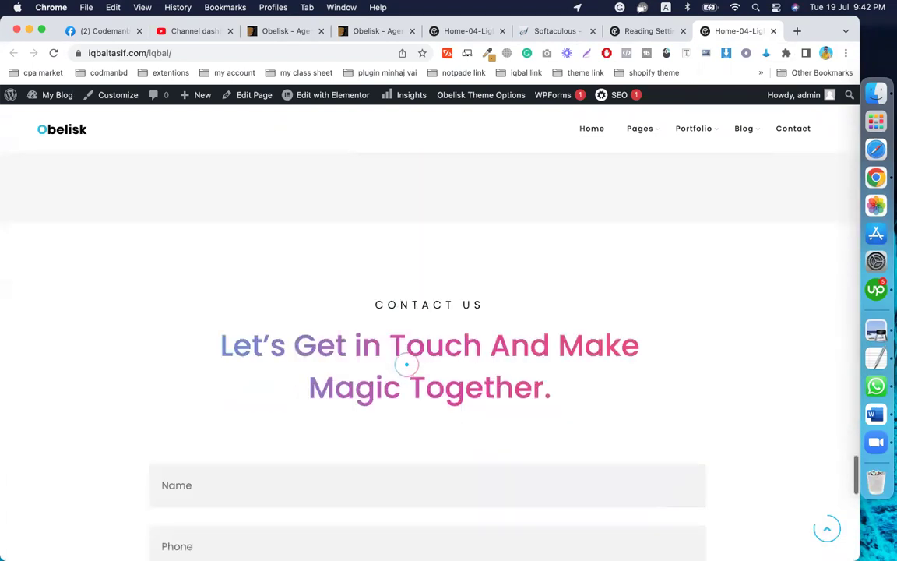
pyautogui.scroll(-6, 406, 364)
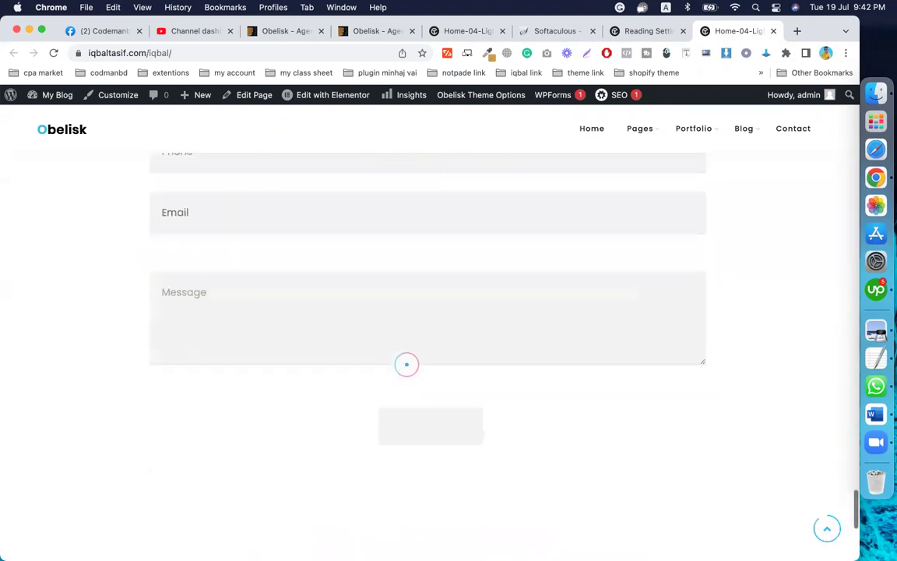
pyautogui.scroll(-3, 406, 364)
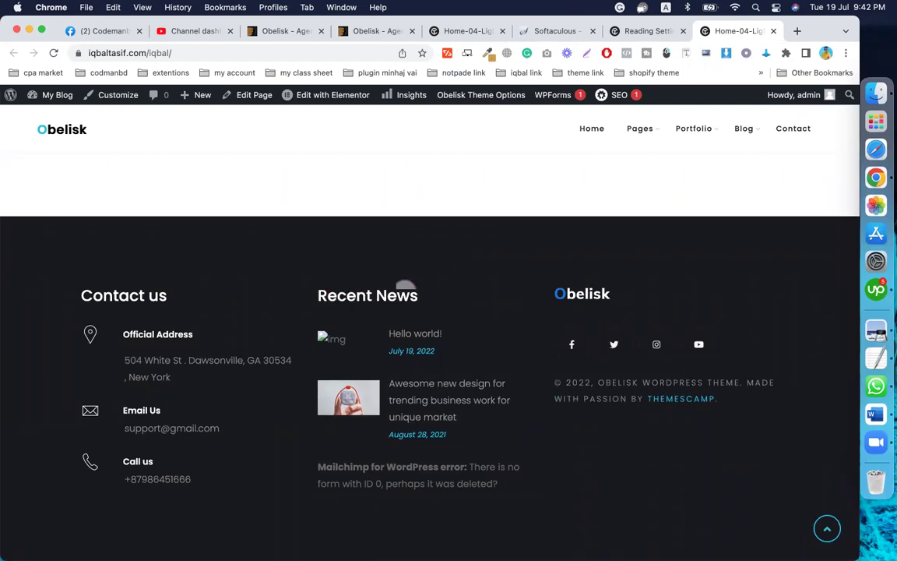
pyautogui.scroll(10, 411, 292)
pyautogui.scroll(5, 412, 293)
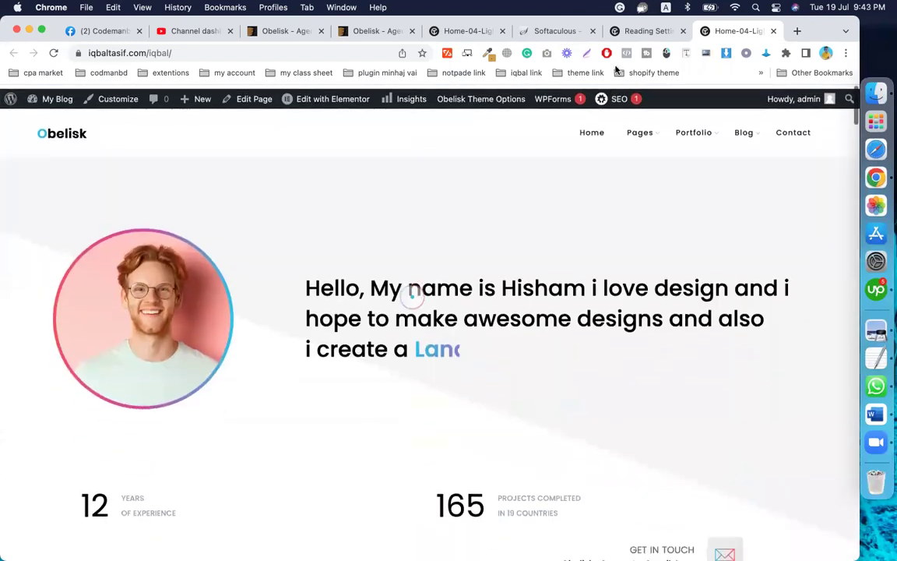
# Open the Home-04-Light front page from the Pages list for Elementor editing in a new browser tab.
pyautogui.click(635, 31)
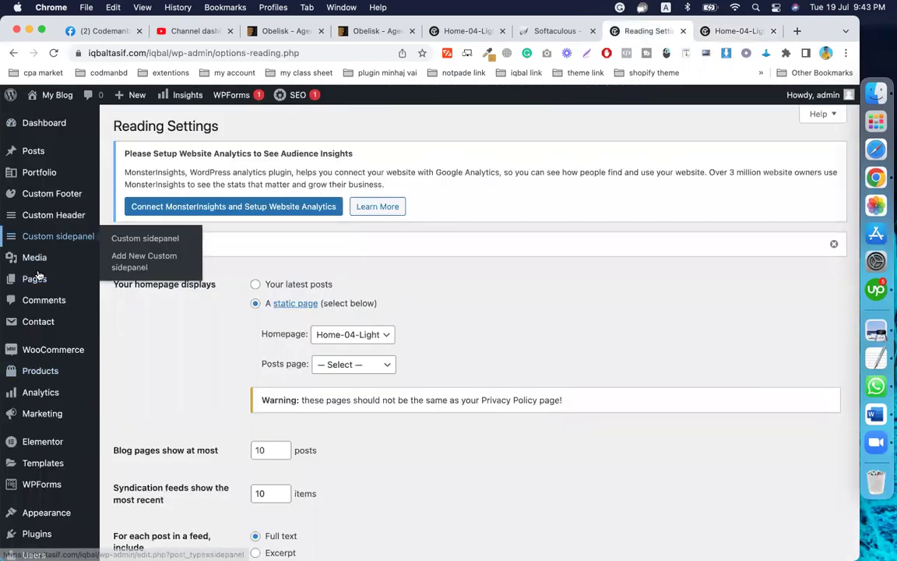
pyautogui.click(35, 278)
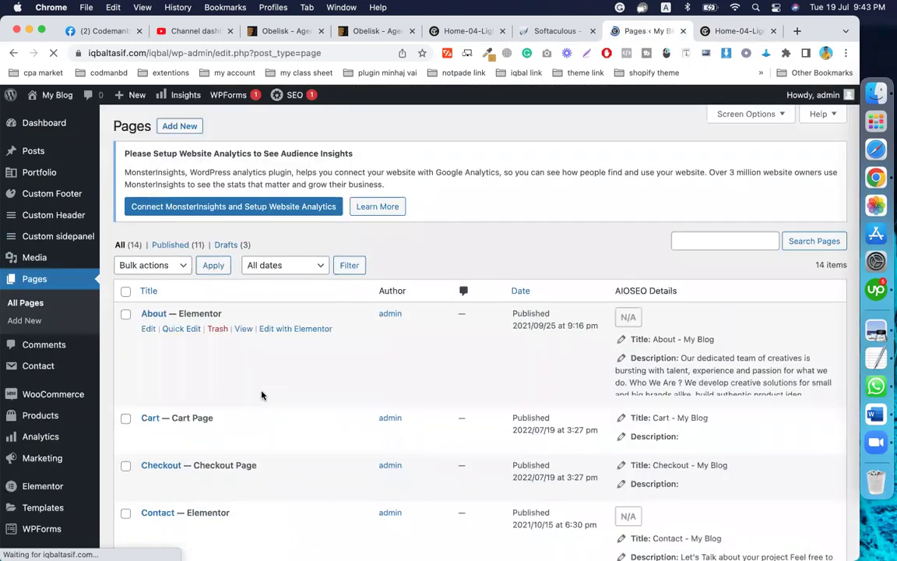
pyautogui.scroll(-10, 262, 395)
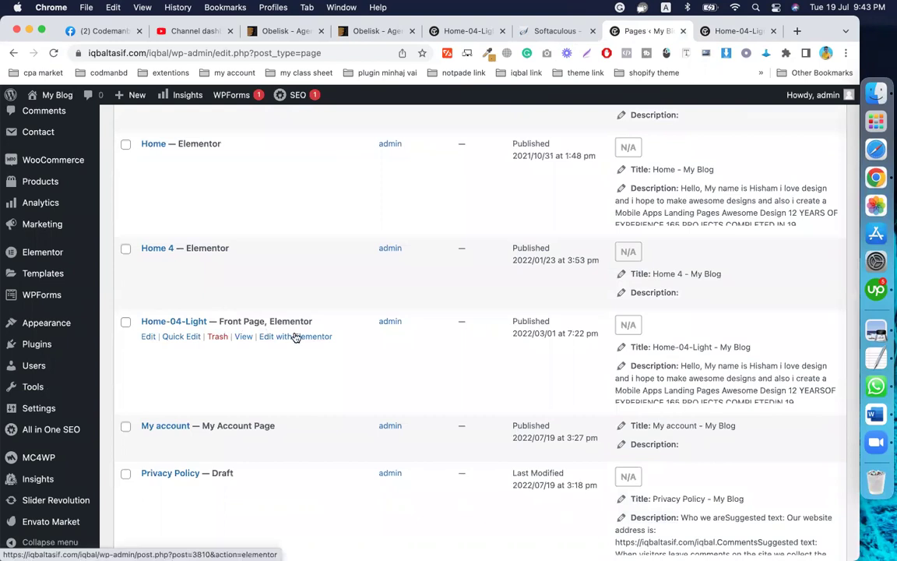
pyautogui.rightClick(296, 337)
pyautogui.click(358, 287)
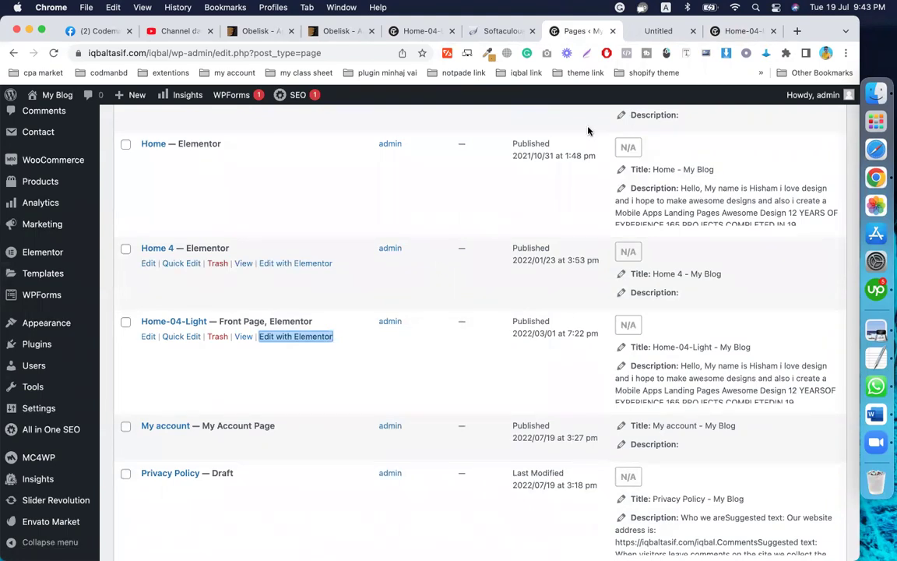
pyautogui.click(663, 31)
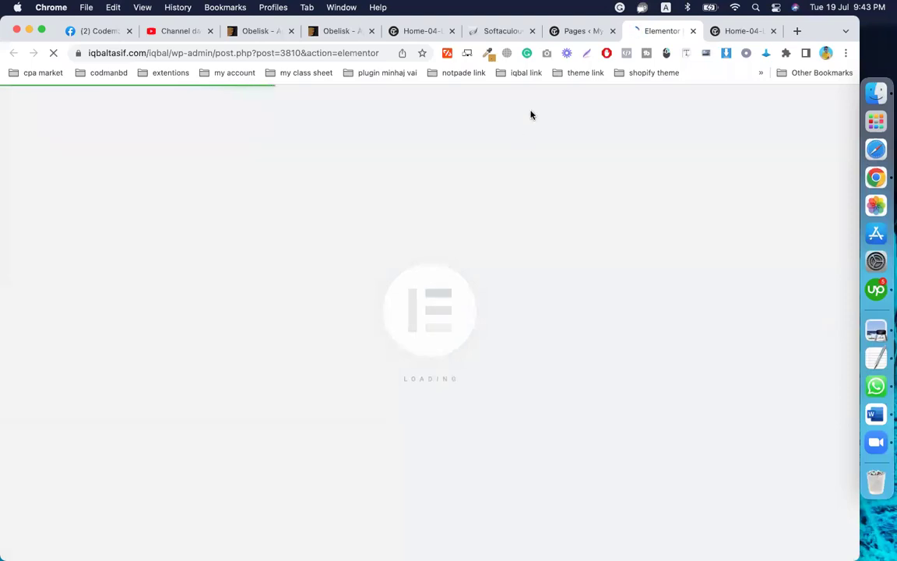
# Open Header-1 from the Custom Header list for Elementor editing in a new browser tab.
pyautogui.click(576, 31)
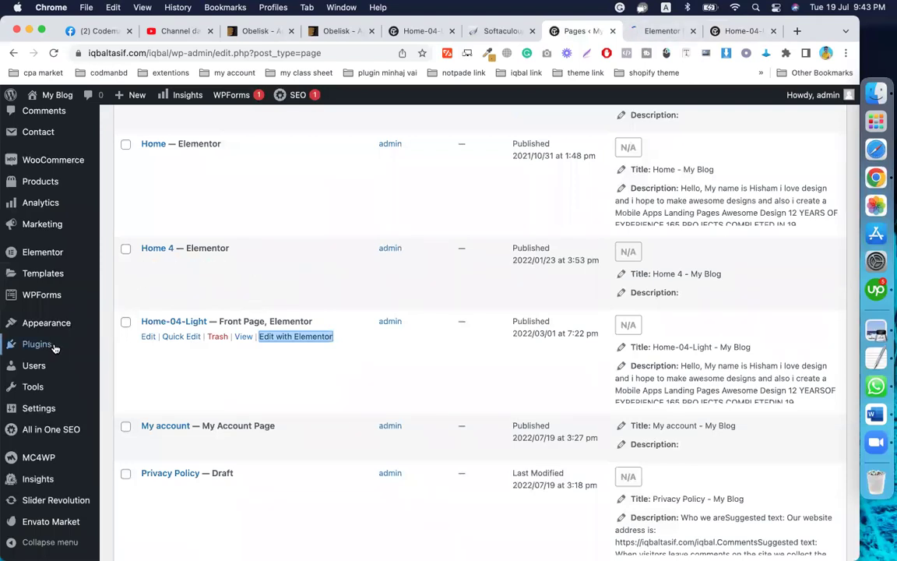
pyautogui.scroll(5, 54, 344)
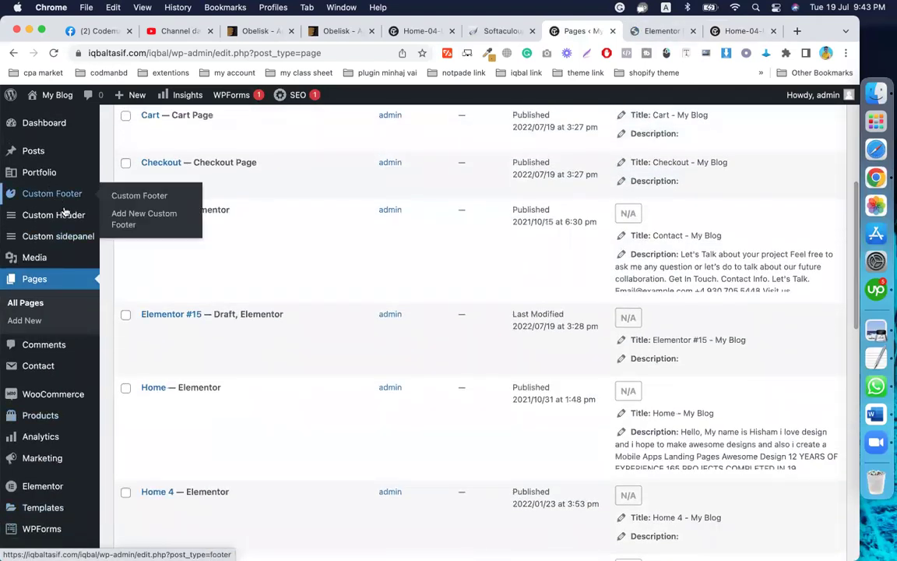
pyautogui.click(66, 214)
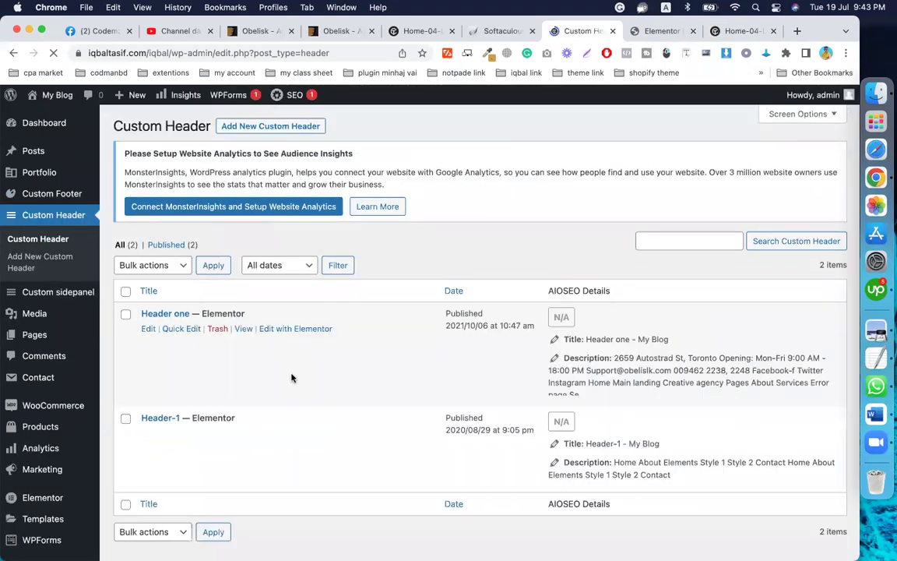
pyautogui.rightClick(290, 433)
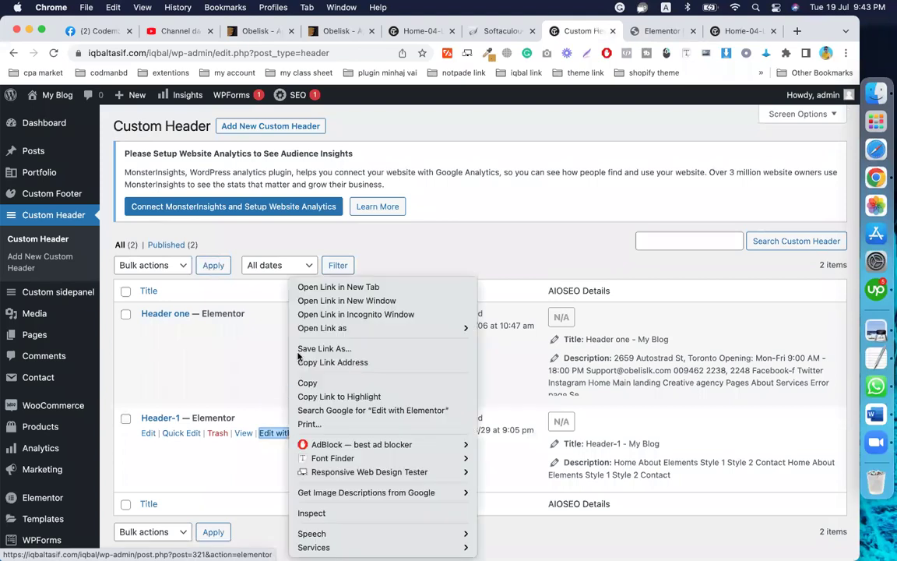
pyautogui.click(339, 287)
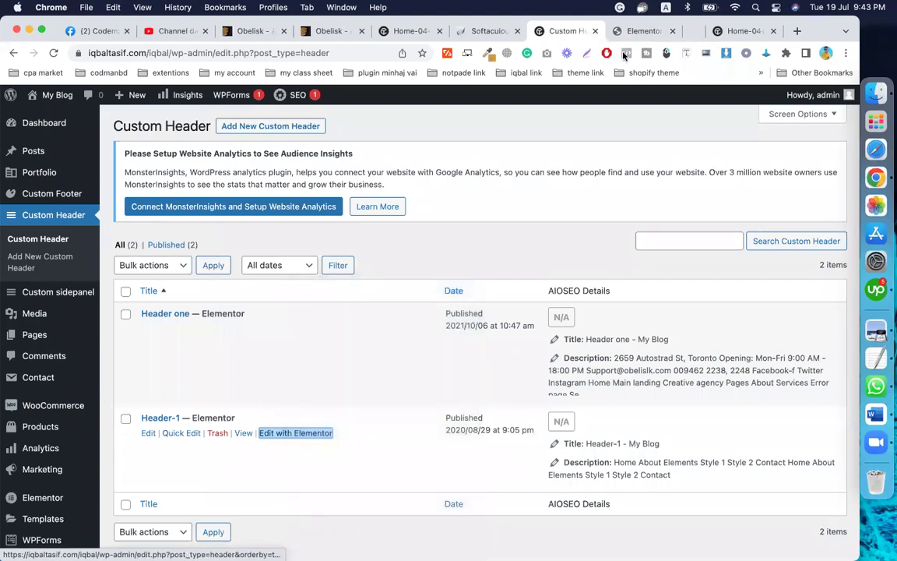
pyautogui.click(675, 35)
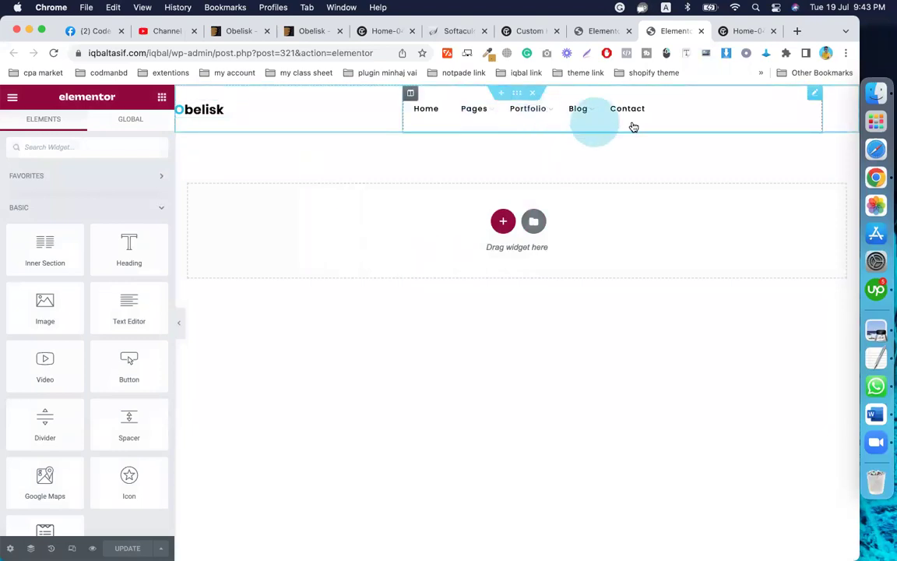
# Leave the Header-1 editor and open the Header settings in the Obelisk Theme Options.
pyautogui.click(506, 30)
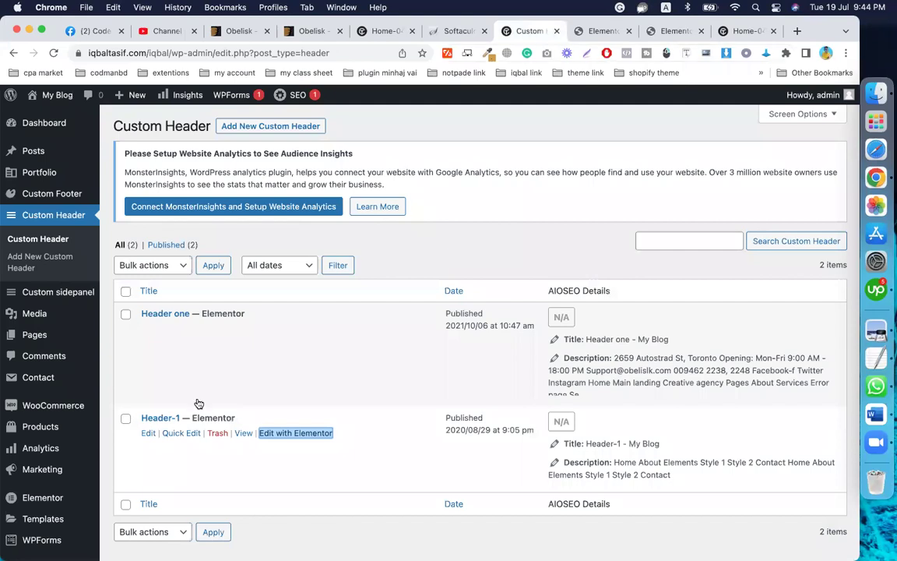
pyautogui.moveTo(46, 448)
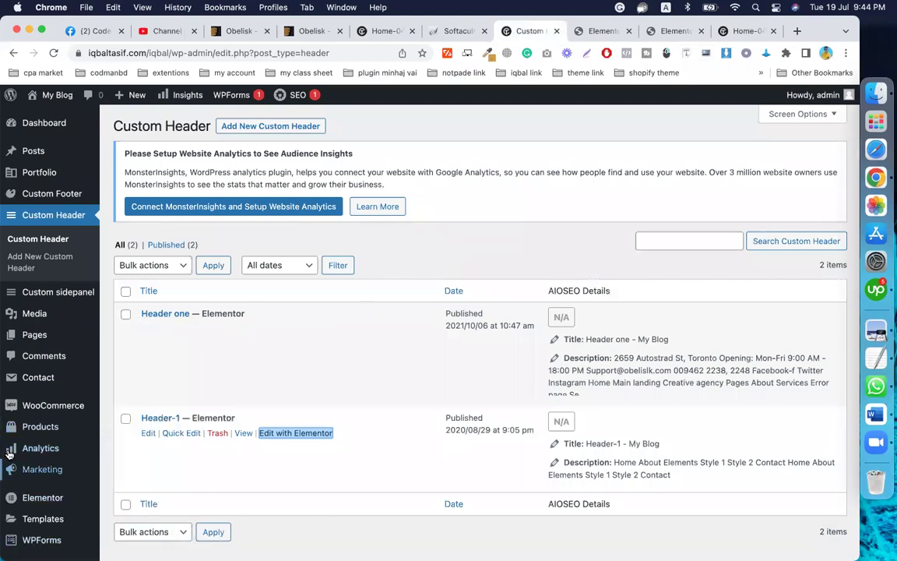
pyautogui.scroll(-5, 28, 449)
pyautogui.moveTo(51, 424)
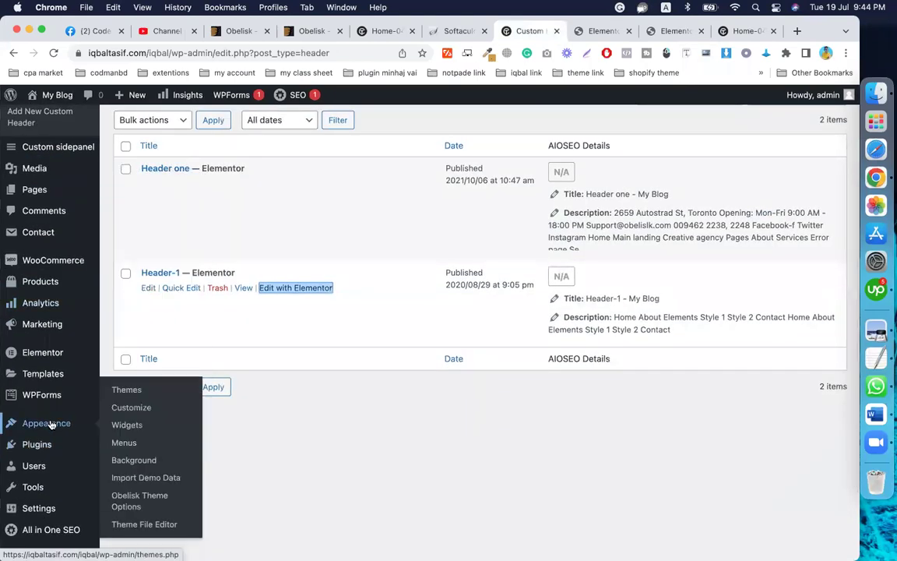
pyautogui.click(148, 501)
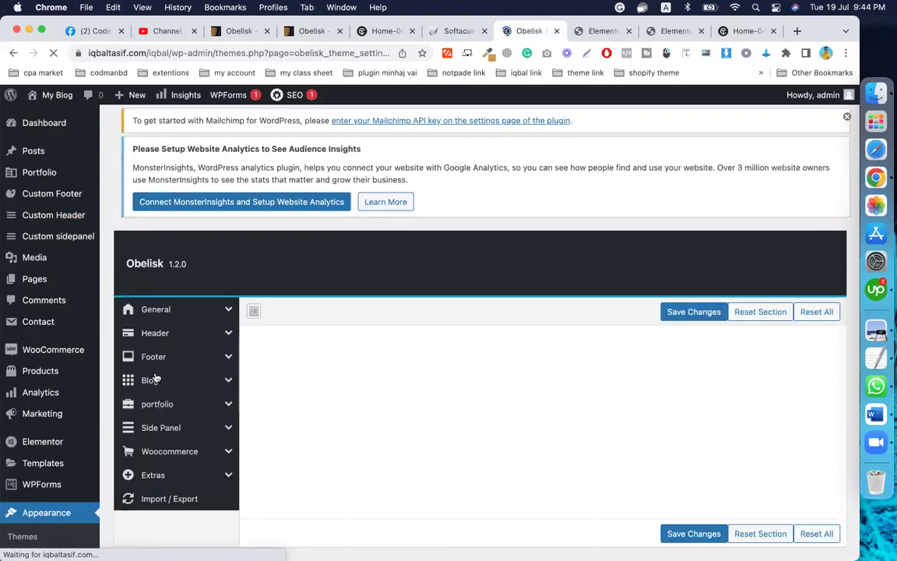
pyautogui.click(177, 345)
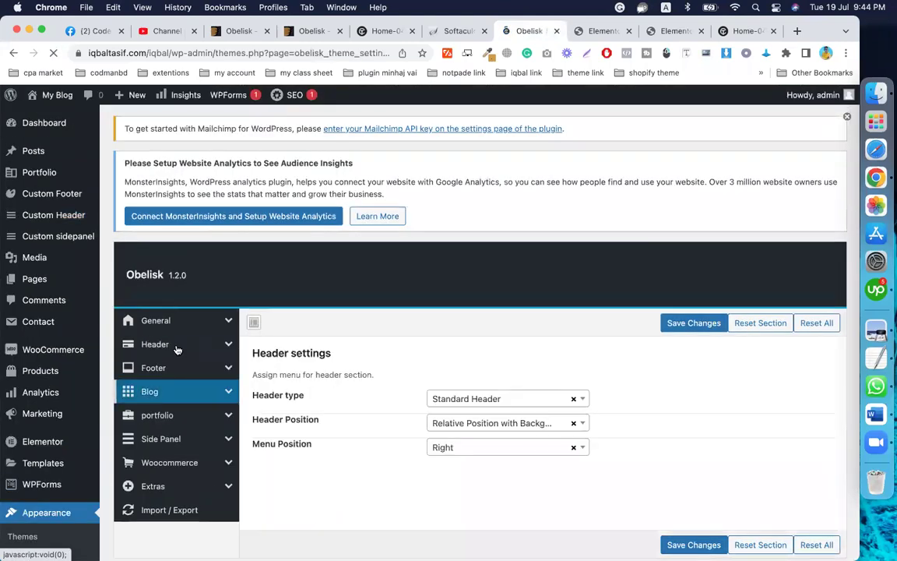
# Set the header type to Custom Header with the Header-1 format, save the changes, and check the live home page's header menu.
pyautogui.click(530, 398)
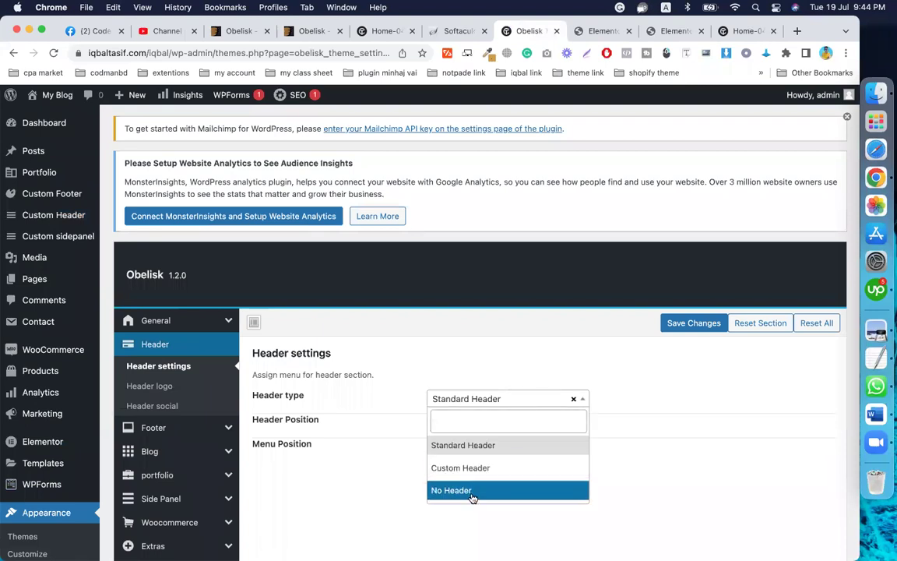
pyautogui.click(484, 468)
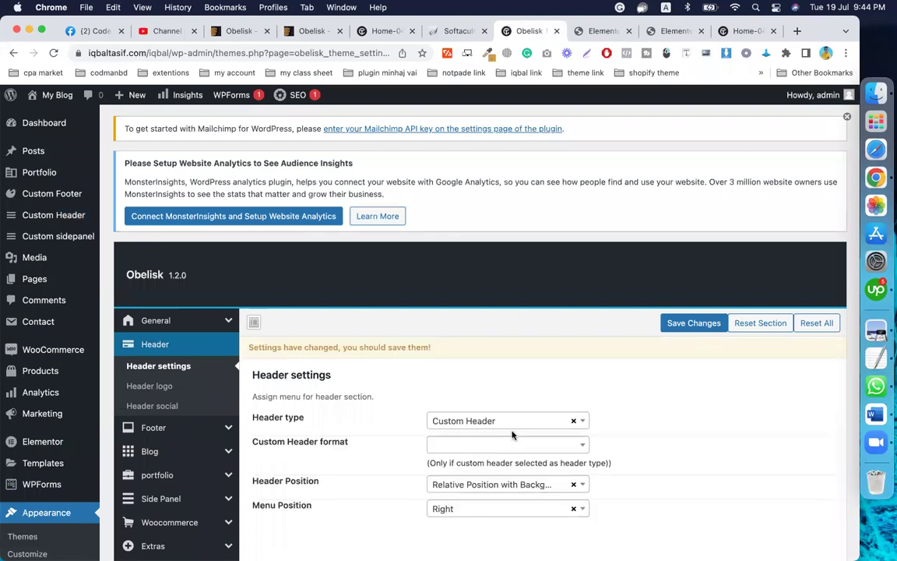
pyautogui.click(525, 445)
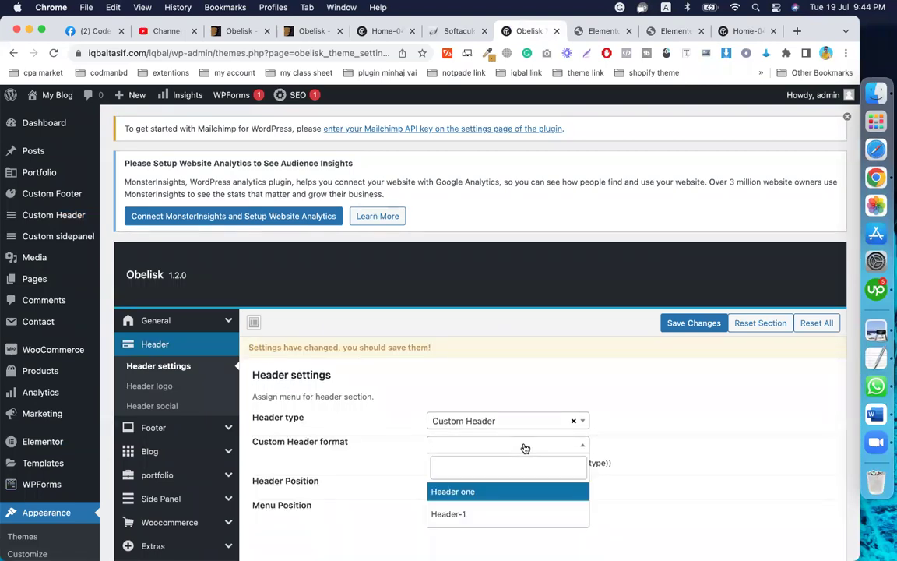
pyautogui.click(464, 514)
pyautogui.click(695, 324)
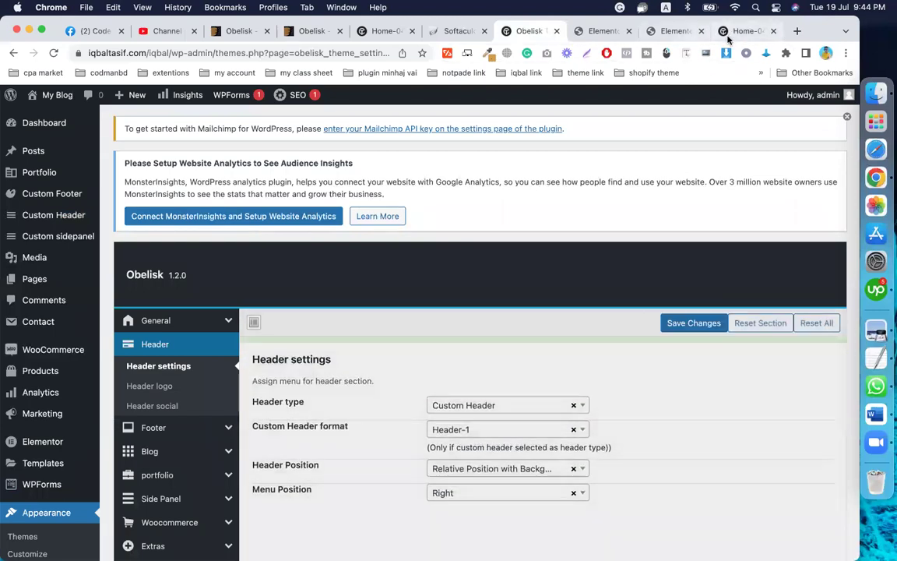
pyautogui.click(742, 32)
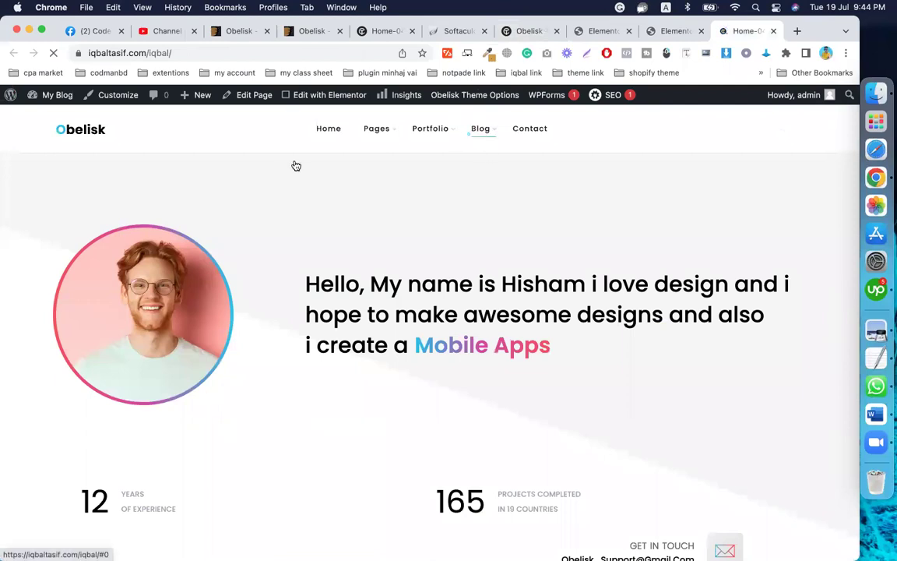
pyautogui.click(430, 127)
pyautogui.click(363, 123)
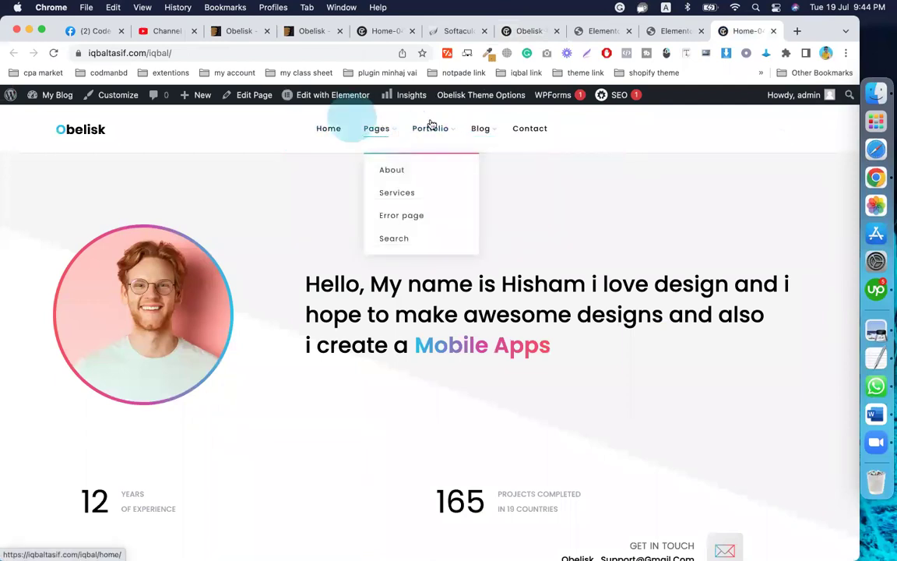
pyautogui.click(124, 158)
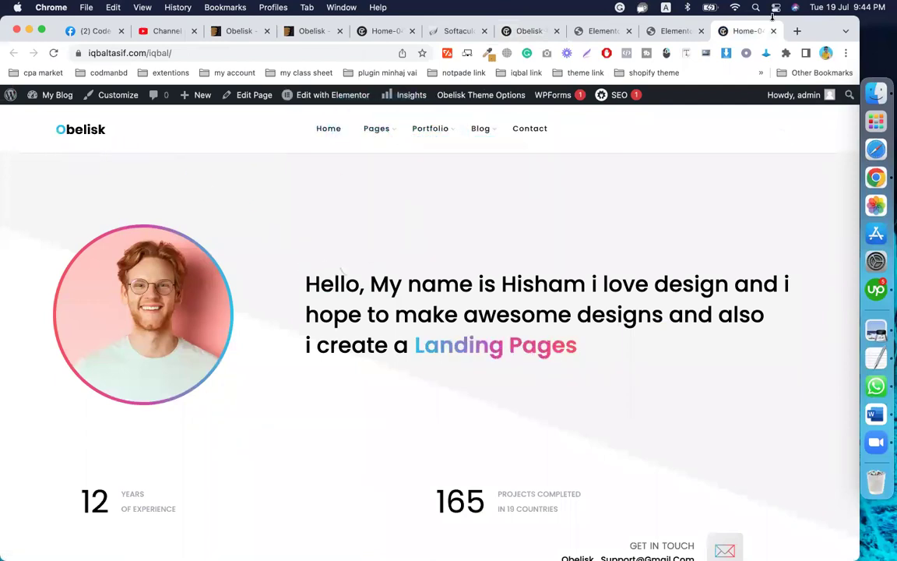
# Set the header type to Standard Header, save the changes, and reload the live home page.
pyautogui.click(524, 31)
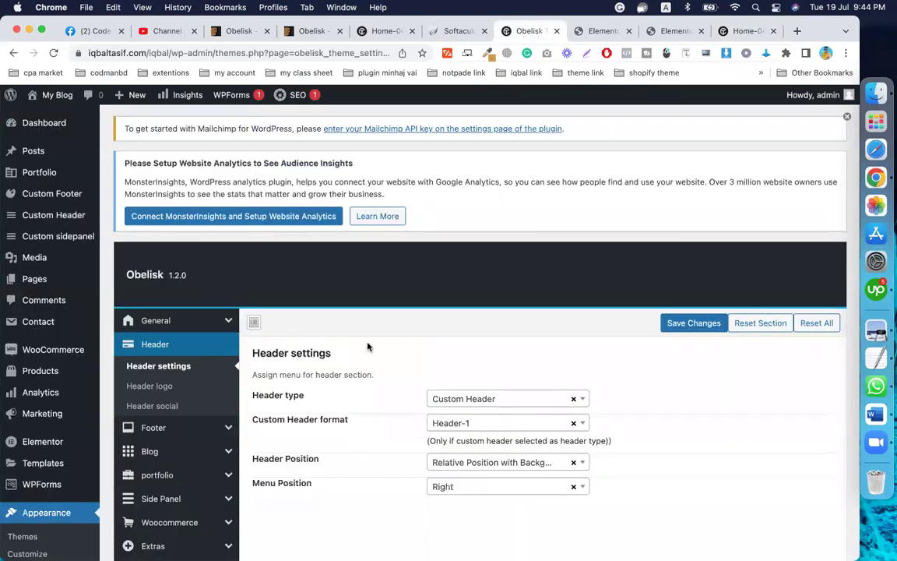
pyautogui.click(494, 401)
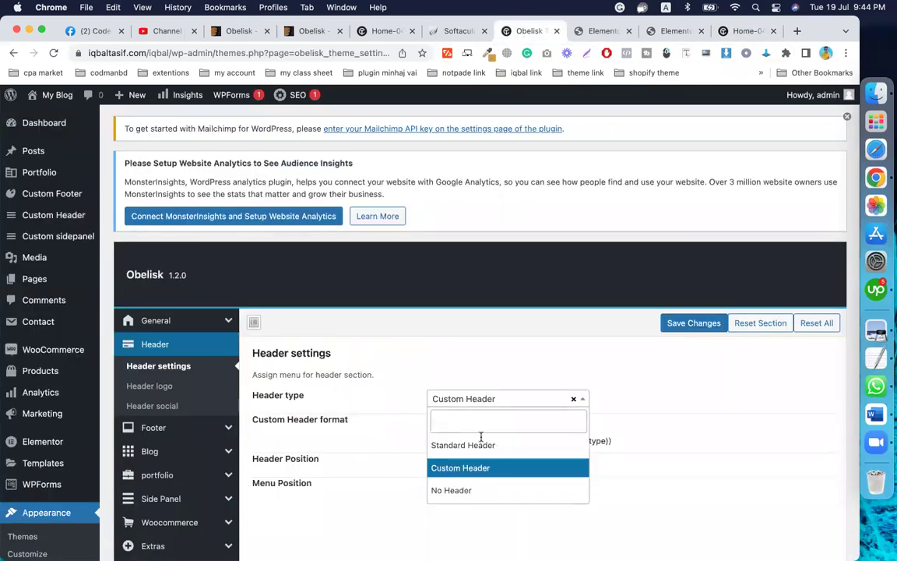
pyautogui.click(475, 447)
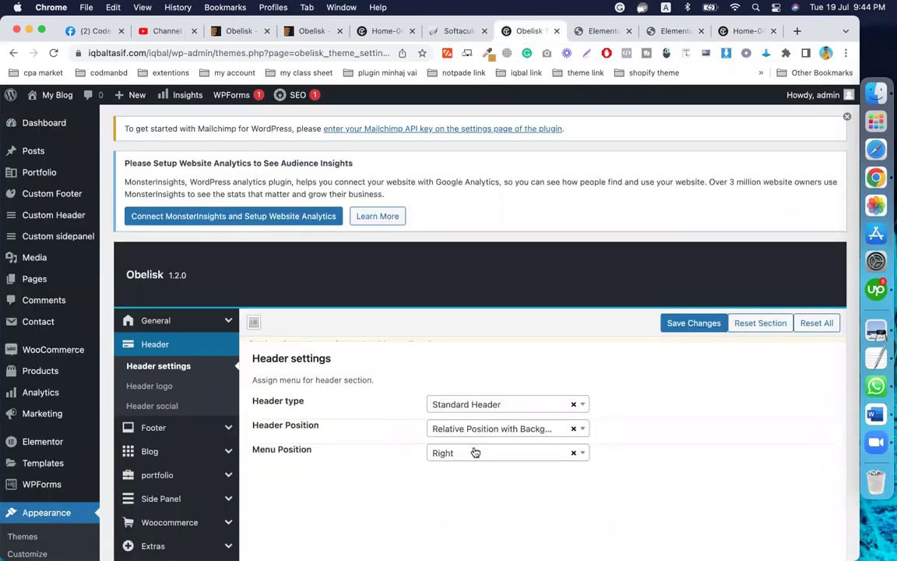
pyautogui.click(695, 322)
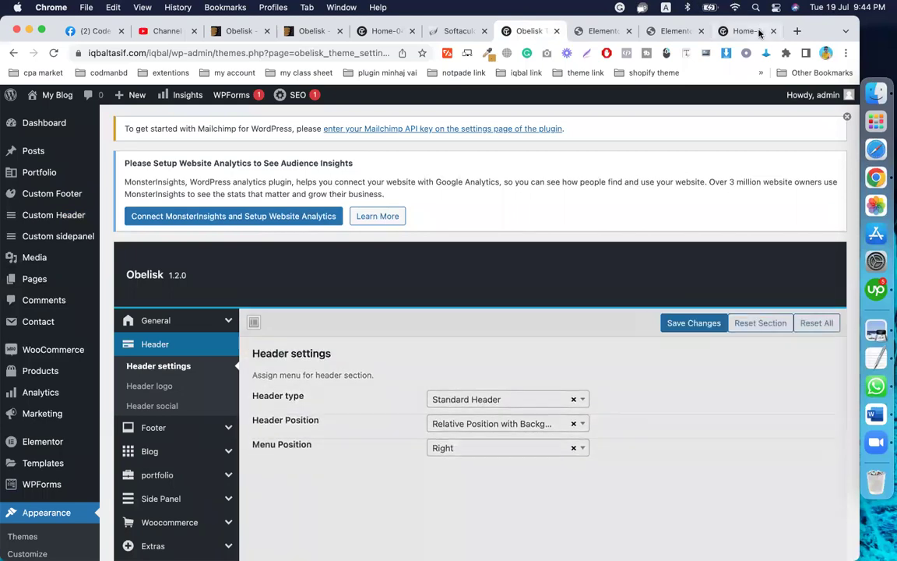
pyautogui.click(760, 32)
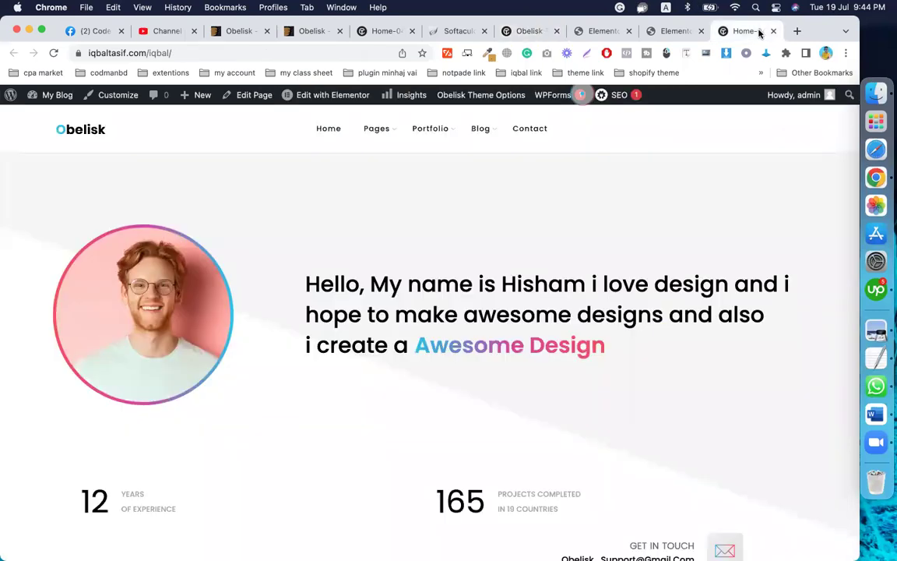
pyautogui.click(55, 52)
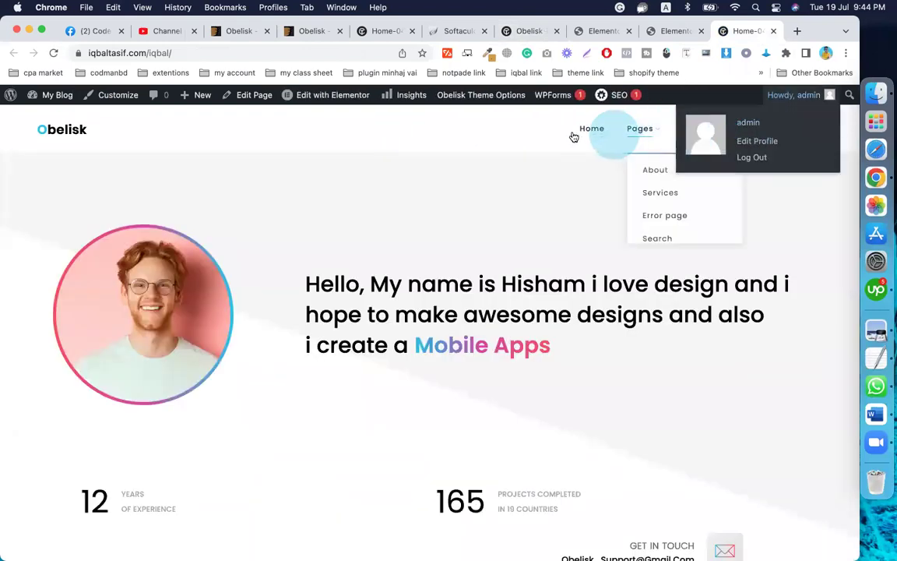
# Close the Header-1 editor and open the hero section's settings in the home page's Elementor editor.
pyautogui.click(673, 35)
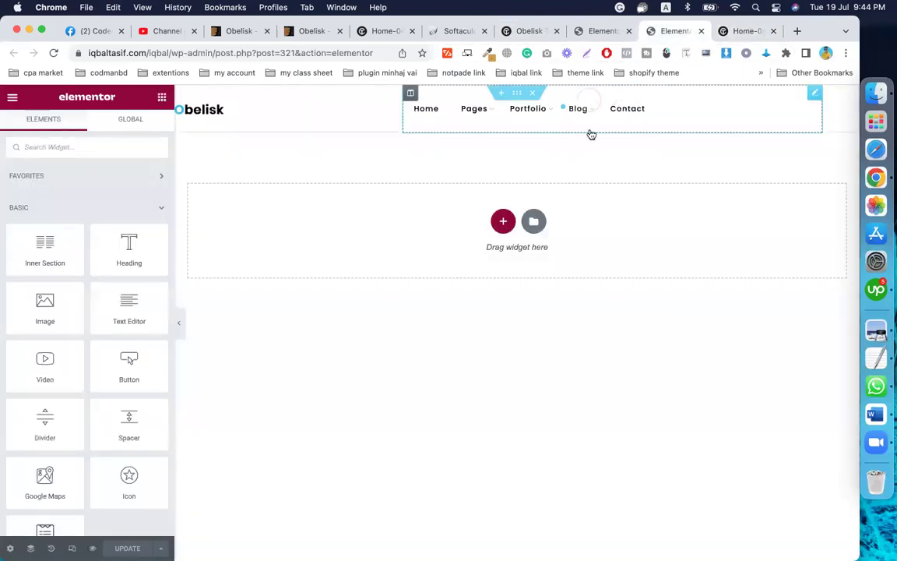
pyautogui.click(702, 32)
pyautogui.click(602, 31)
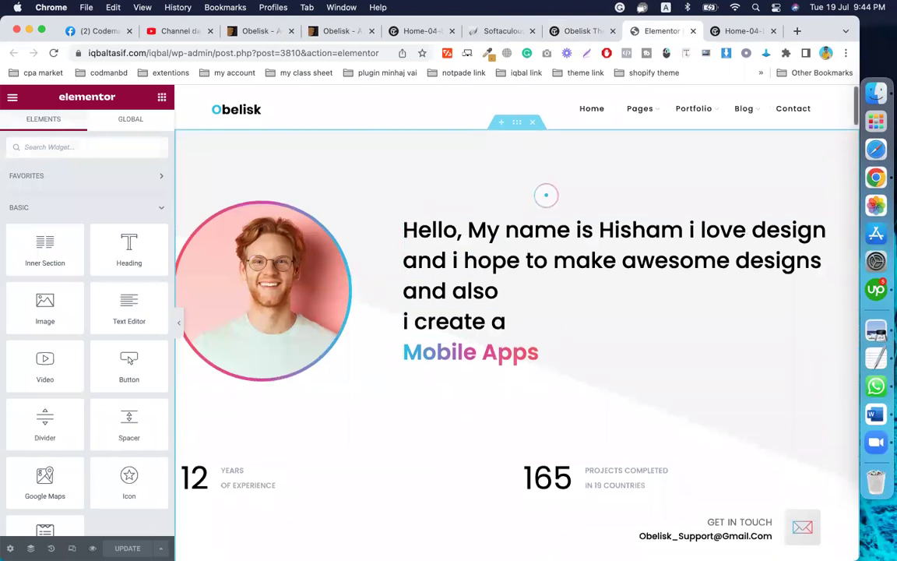
pyautogui.click(519, 130)
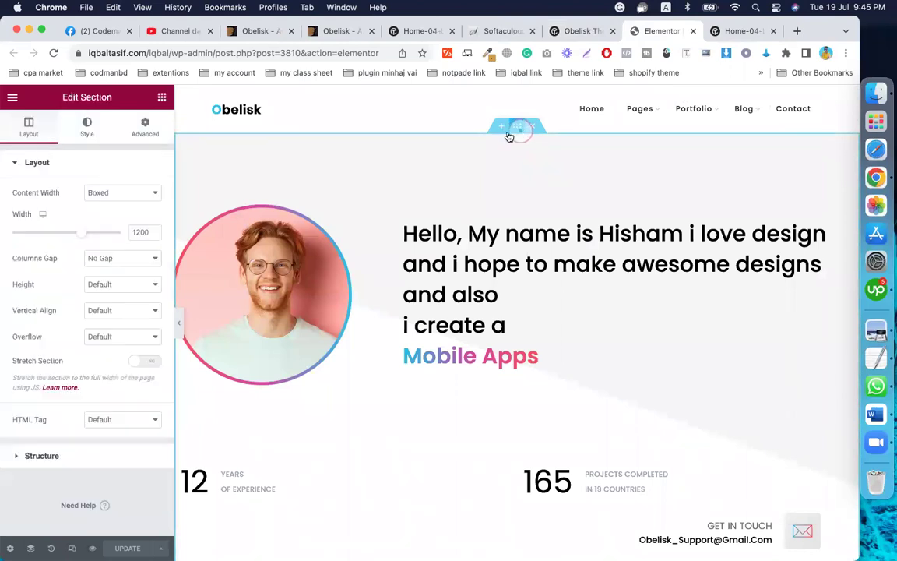
# Examine the hero section's background style and its top and bottom Shape Divider options.
pyautogui.click(87, 127)
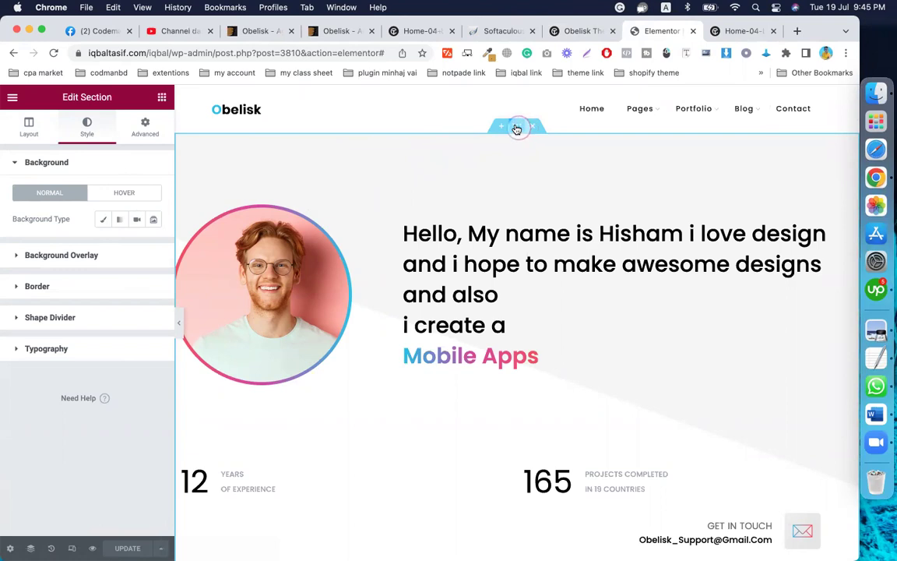
pyautogui.click(101, 222)
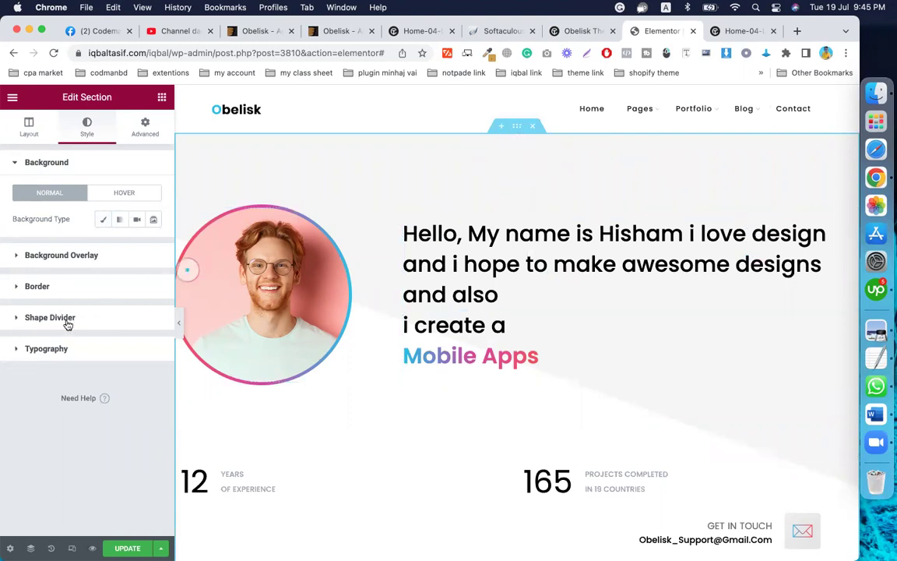
pyautogui.click(66, 319)
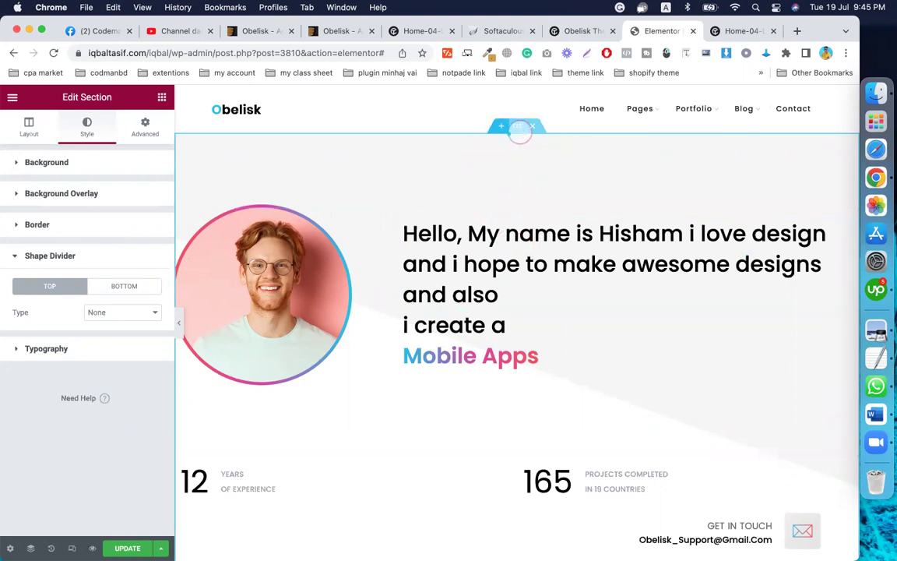
pyautogui.click(50, 256)
pyautogui.click(50, 256)
pyautogui.click(122, 287)
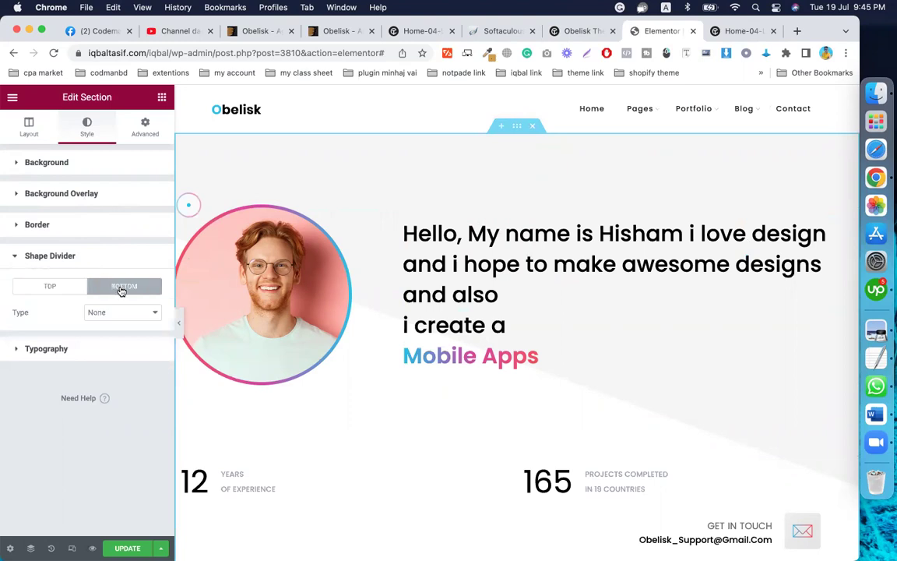
pyautogui.click(58, 287)
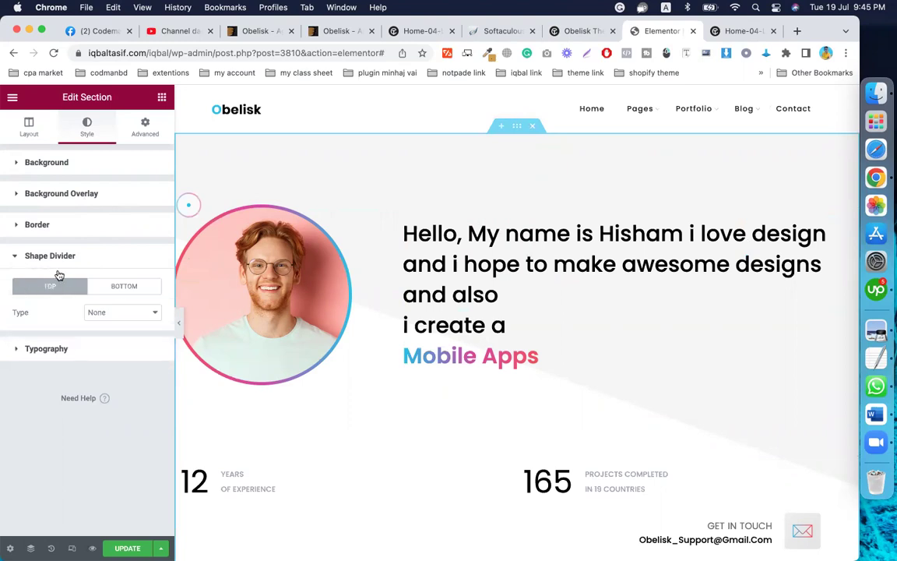
# Examine the hero section's Background, normal and hover Background Overlay, and Layout options.
pyautogui.click(48, 163)
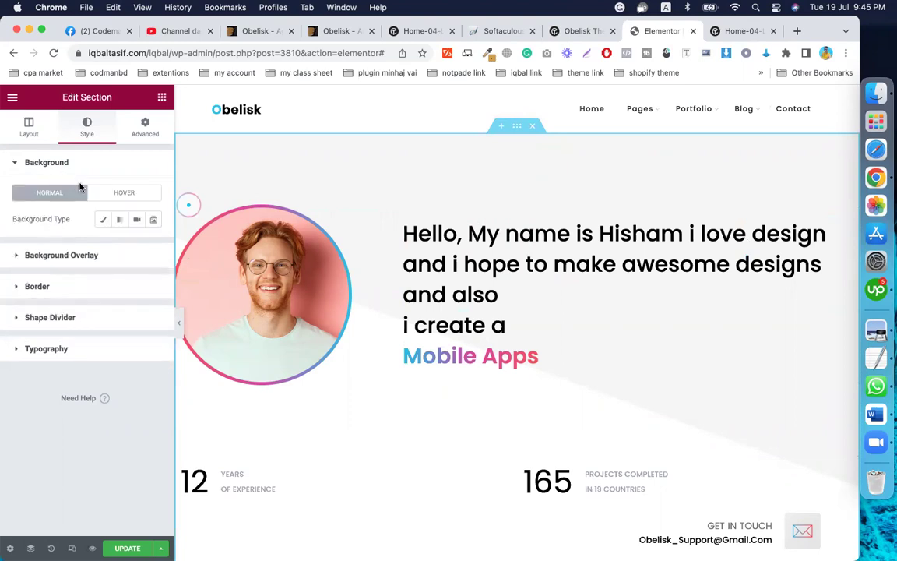
pyautogui.click(63, 262)
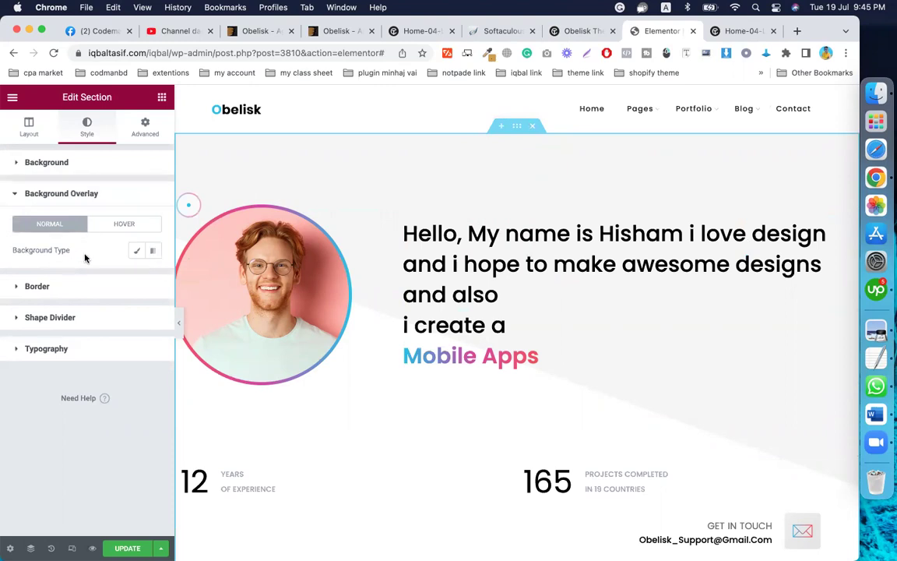
pyautogui.click(118, 227)
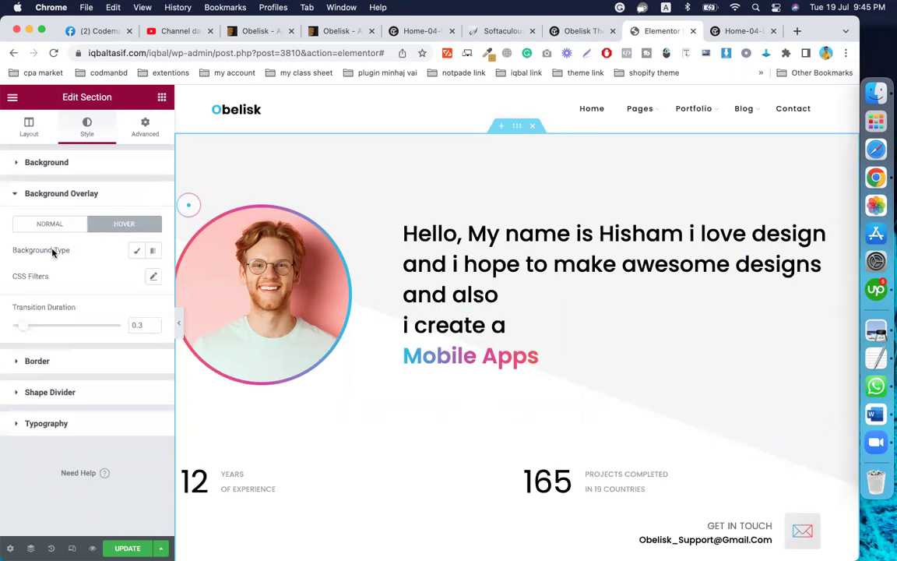
pyautogui.click(51, 225)
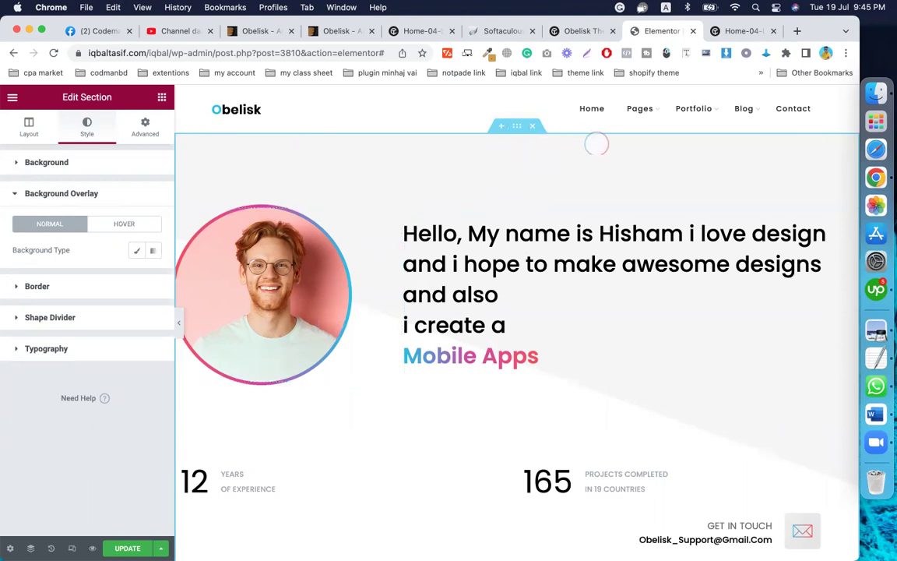
pyautogui.scroll(-2, 584, 362)
pyautogui.scroll(-3, 585, 362)
pyautogui.scroll(5, 584, 363)
pyautogui.click(31, 132)
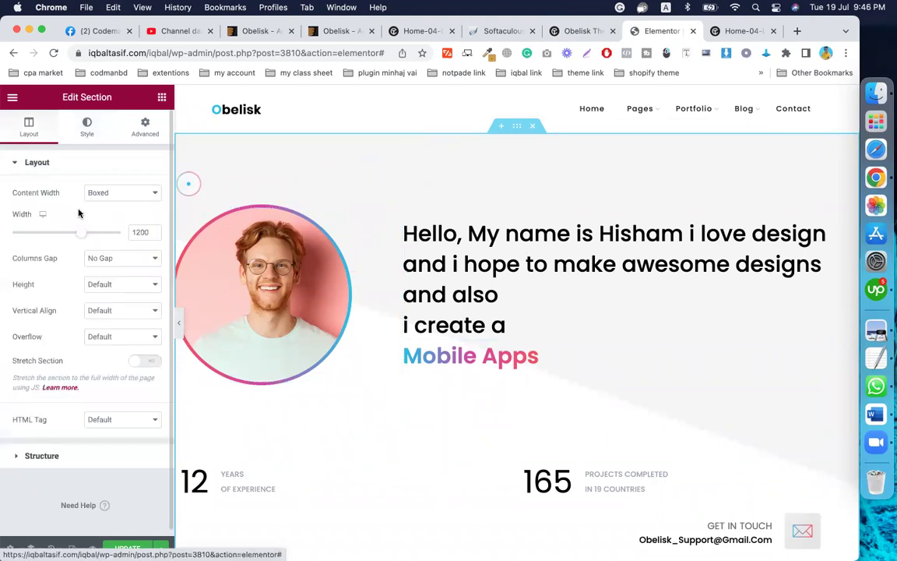
# Try a gradient and a classic background on the hero section, and clear the background type.
pyautogui.click(85, 136)
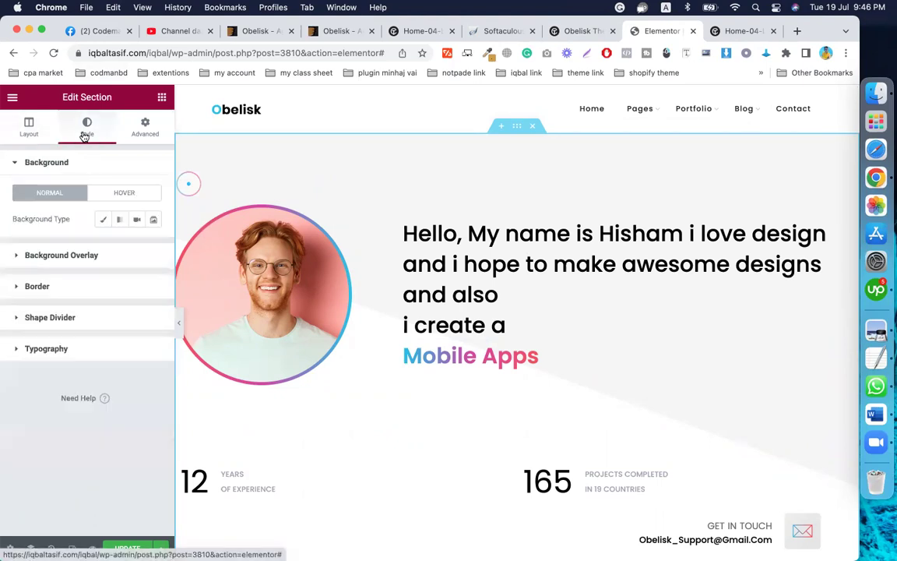
pyautogui.click(118, 221)
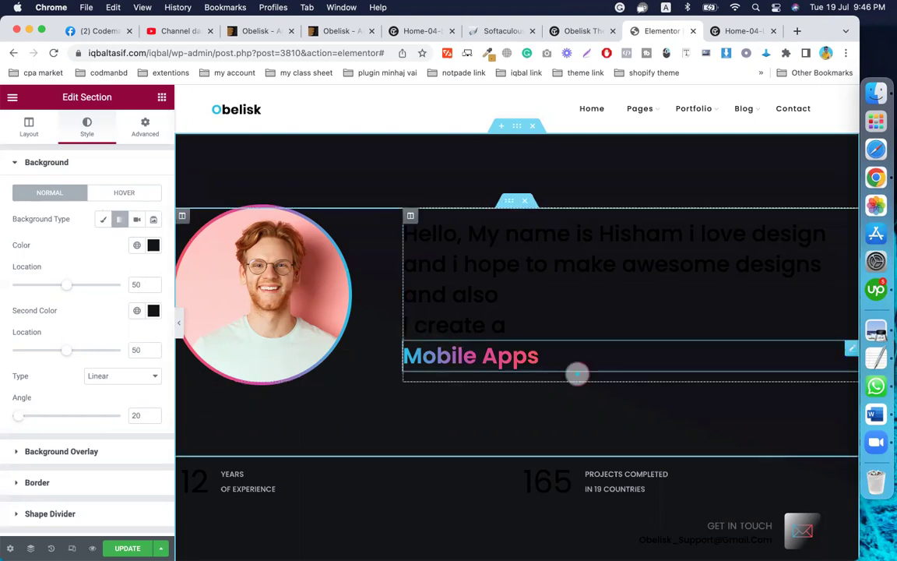
pyautogui.click(102, 221)
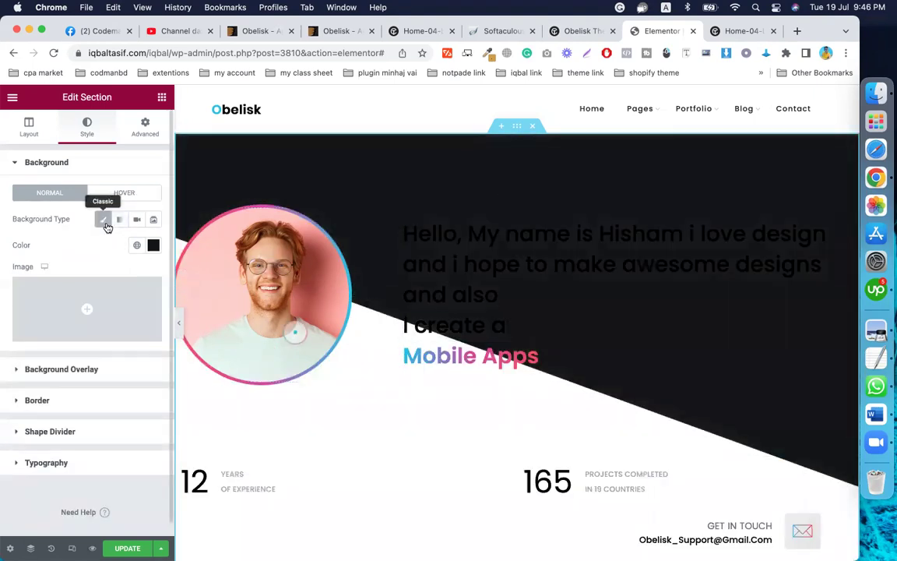
pyautogui.click(104, 221)
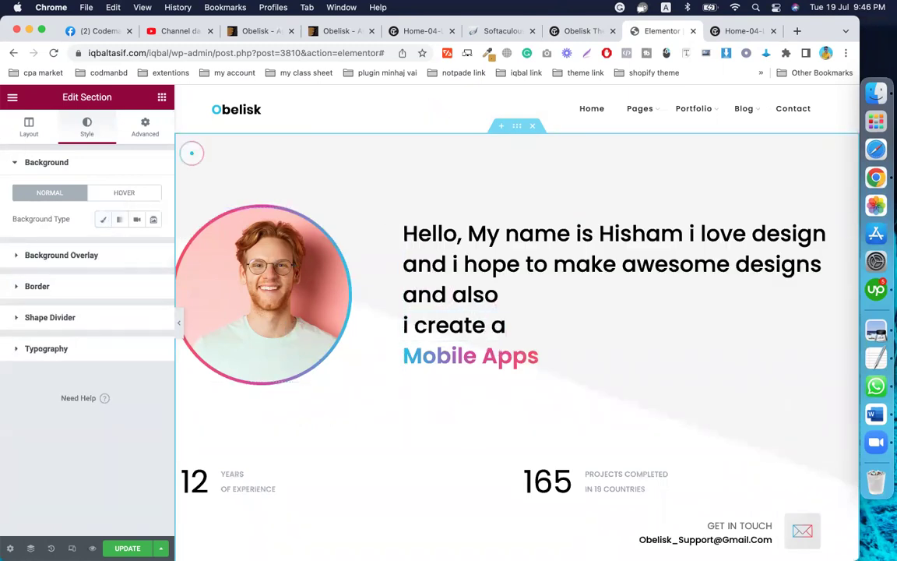
# Examine the hero section's Advanced settings, including margin and padding, Custom CSS and Responsive options.
pyautogui.click(126, 124)
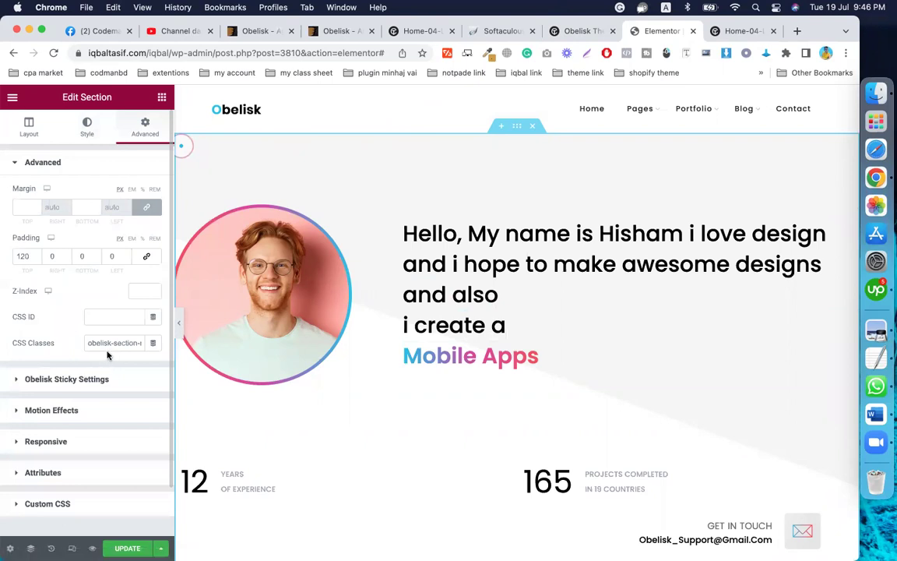
pyautogui.scroll(-2, 108, 355)
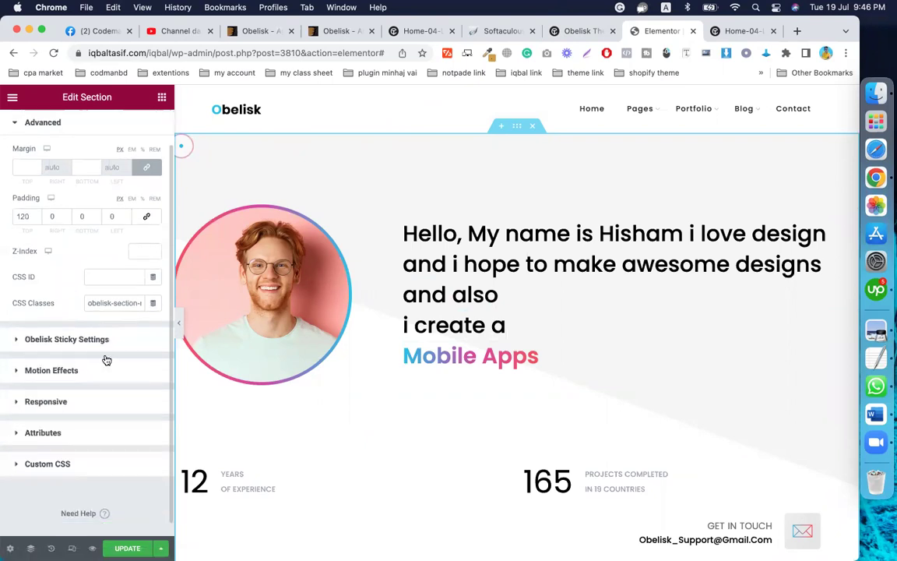
pyautogui.click(87, 458)
pyautogui.scroll(-2, 88, 455)
pyautogui.scroll(3, 57, 345)
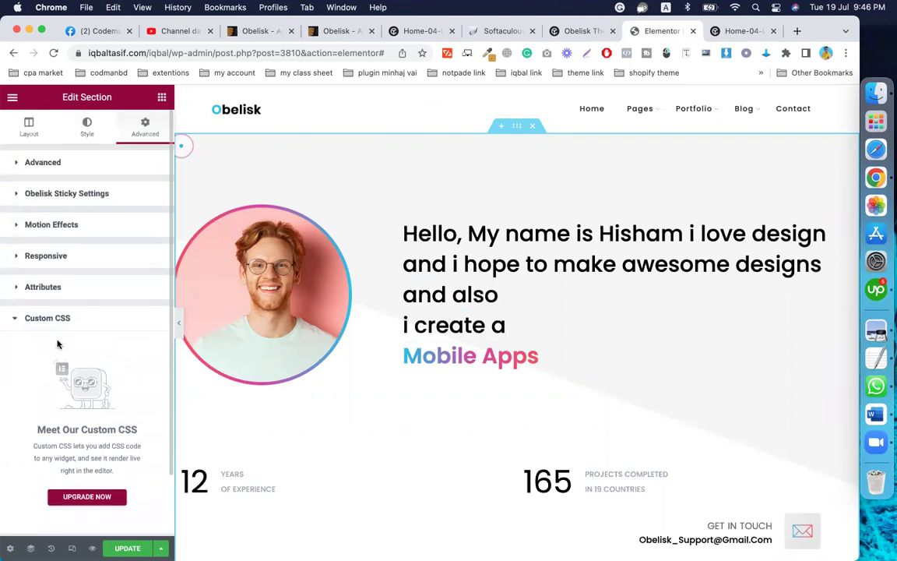
pyautogui.click(58, 259)
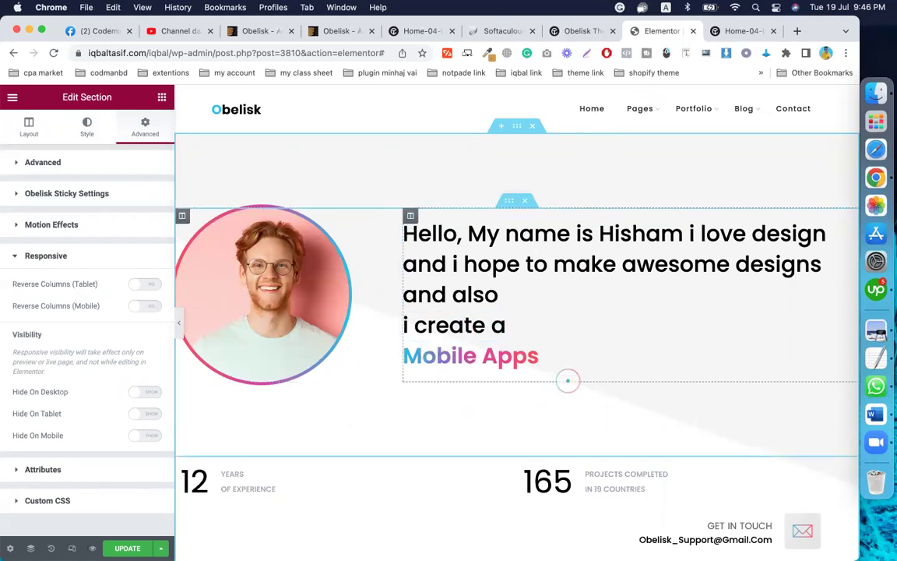
# Examine the hero portrait's image in the media library and its Advanced layout, border, responsive and background settings.
pyautogui.click(314, 250)
pyautogui.click(68, 251)
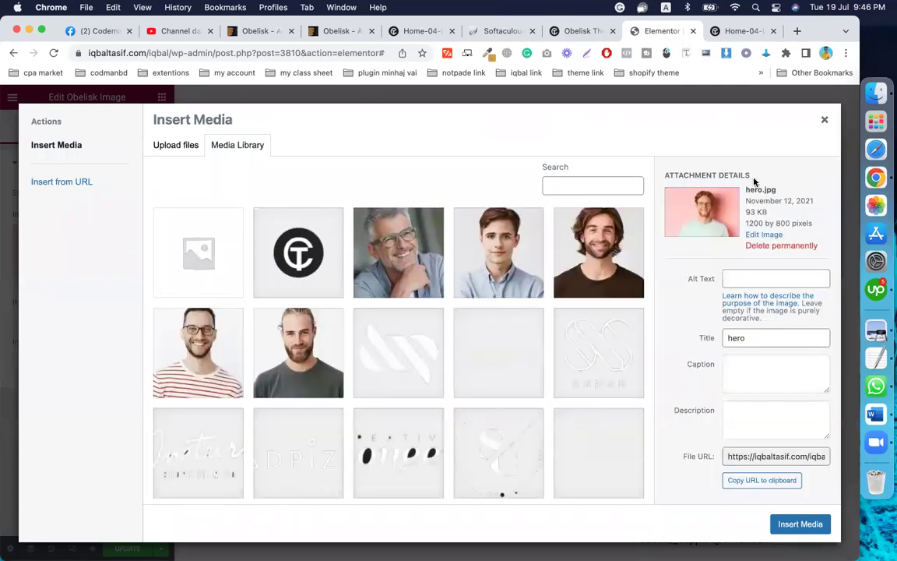
pyautogui.click(824, 120)
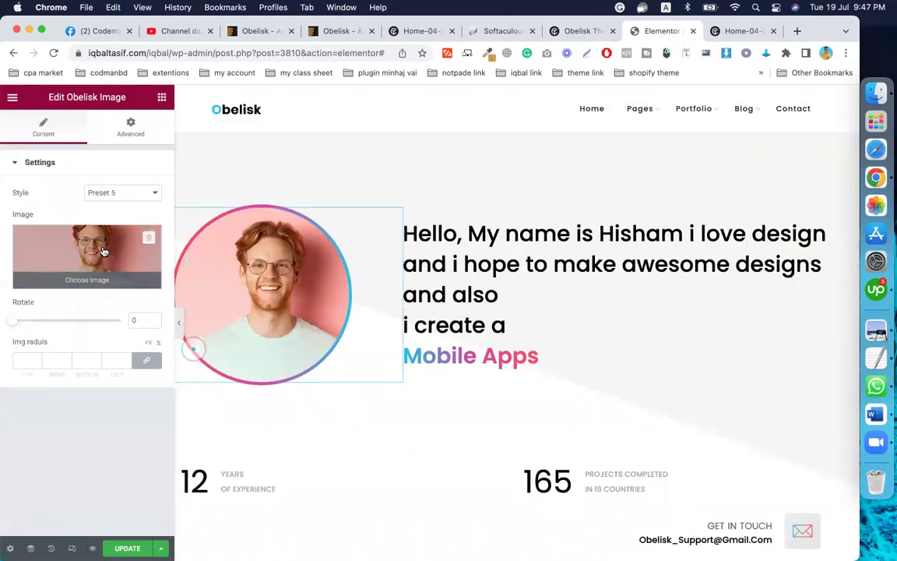
pyautogui.click(132, 129)
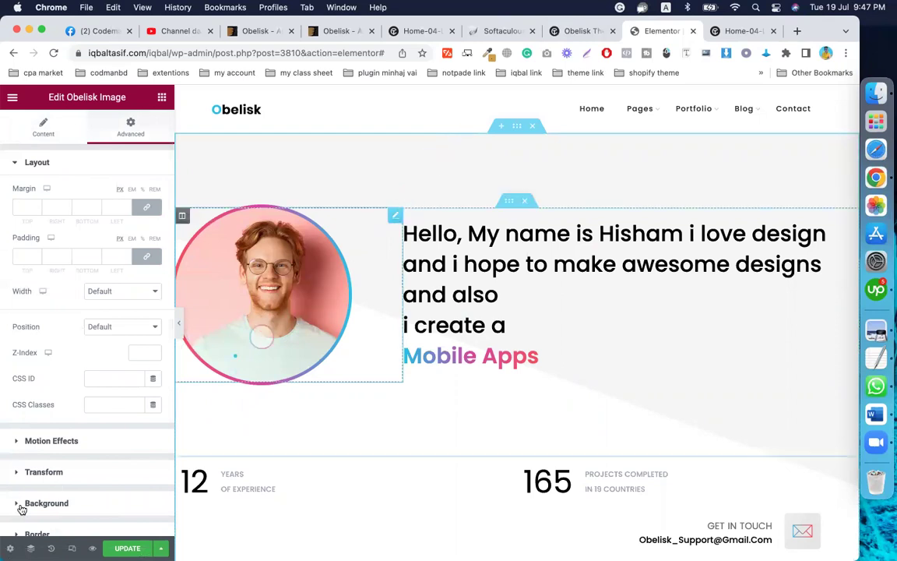
pyautogui.scroll(-3, 36, 445)
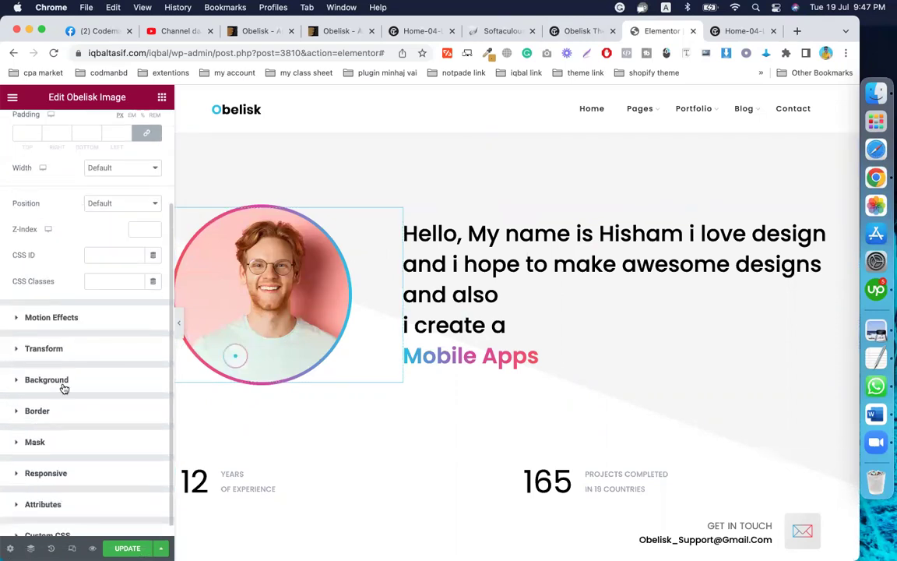
pyautogui.click(38, 411)
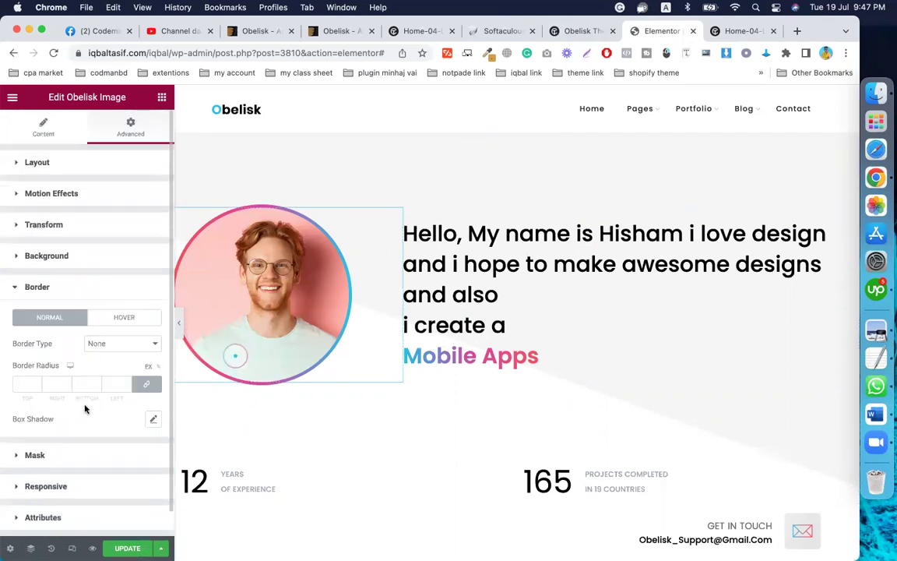
pyautogui.scroll(-1, 90, 413)
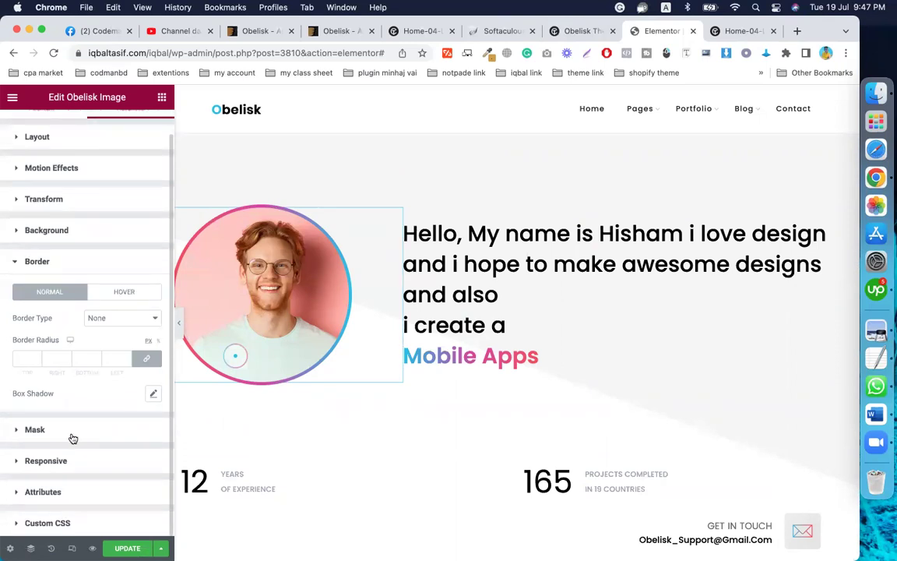
pyautogui.click(47, 461)
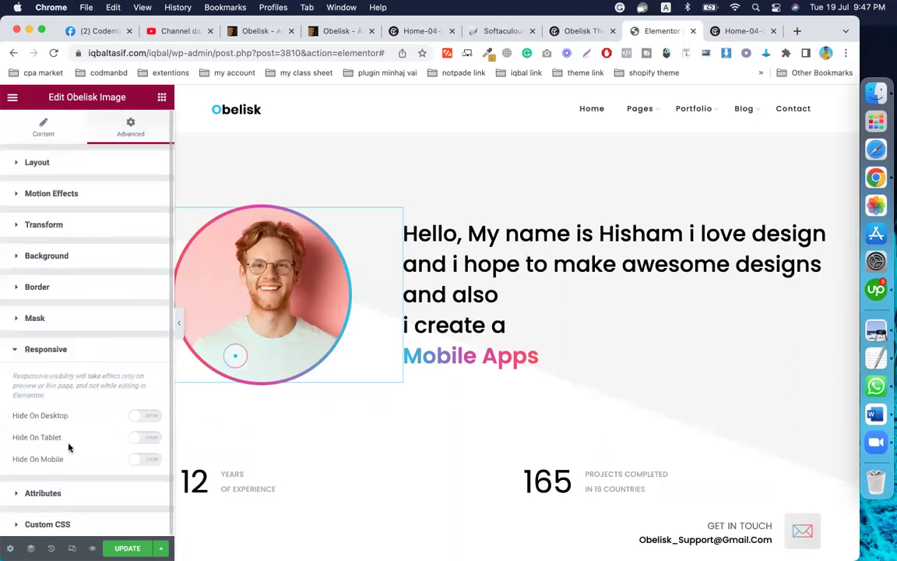
pyautogui.click(66, 254)
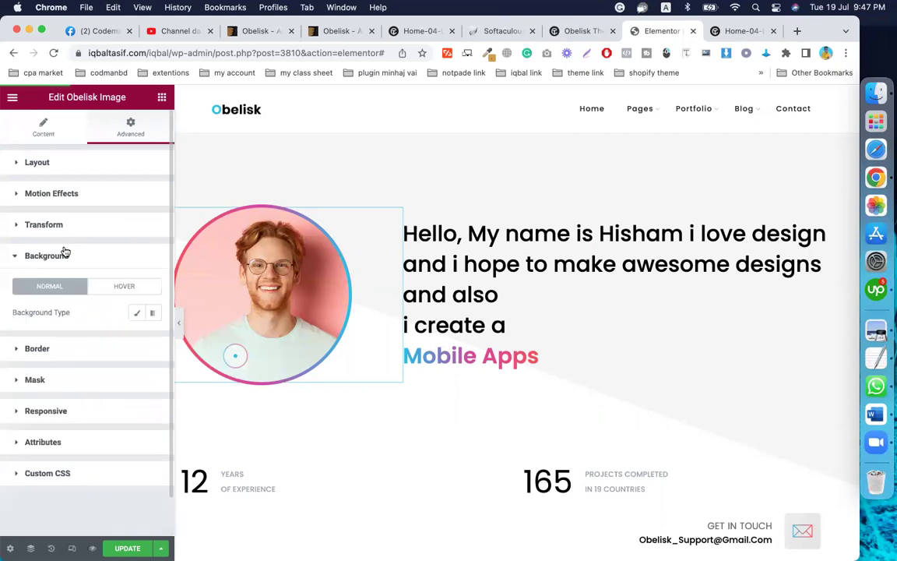
pyautogui.click(47, 349)
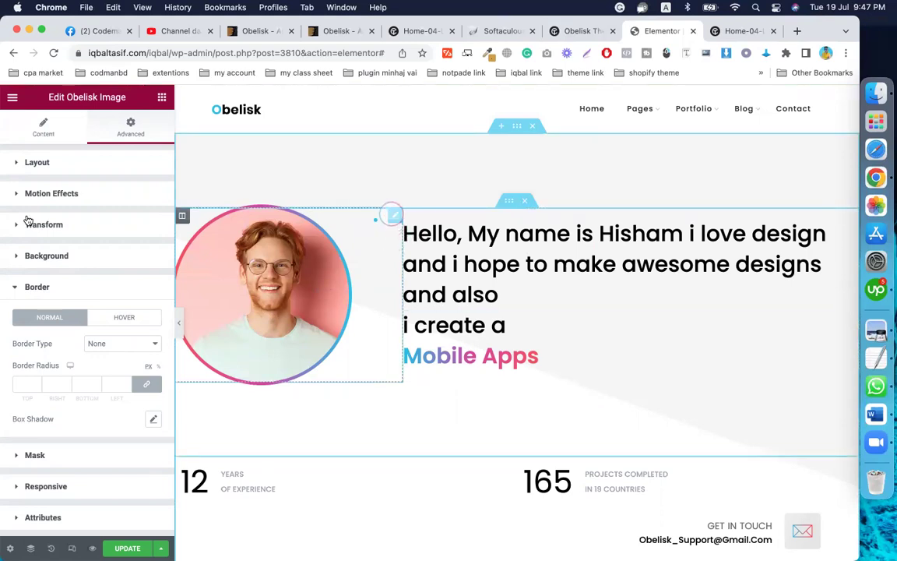
# Try Preset 3 and Preset 1 as the style of the hero portrait image.
pyautogui.click(41, 124)
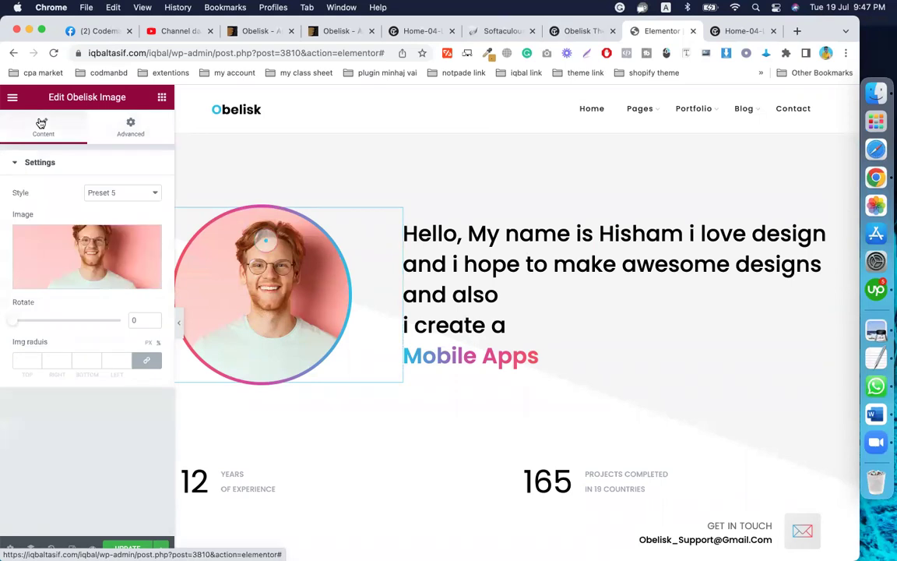
pyautogui.click(110, 193)
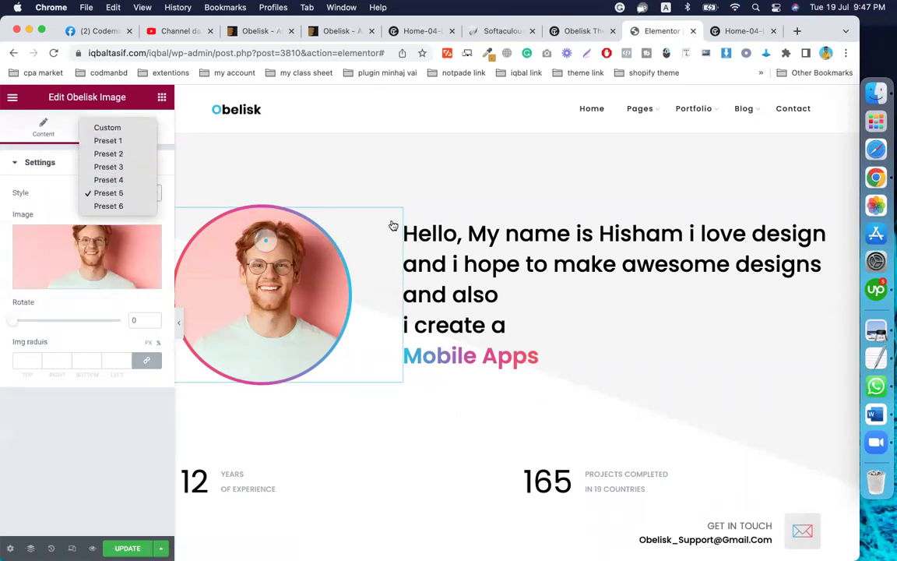
pyautogui.click(61, 190)
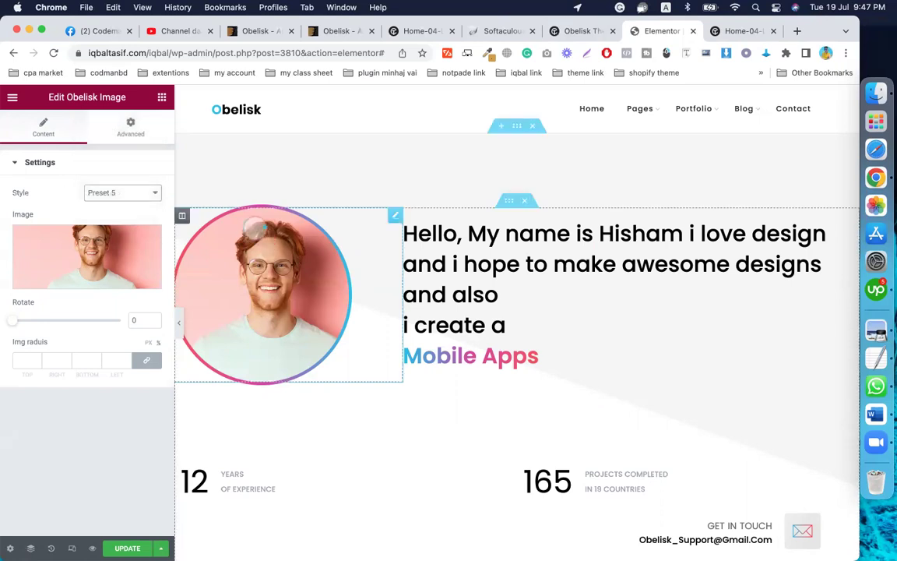
pyautogui.click(110, 197)
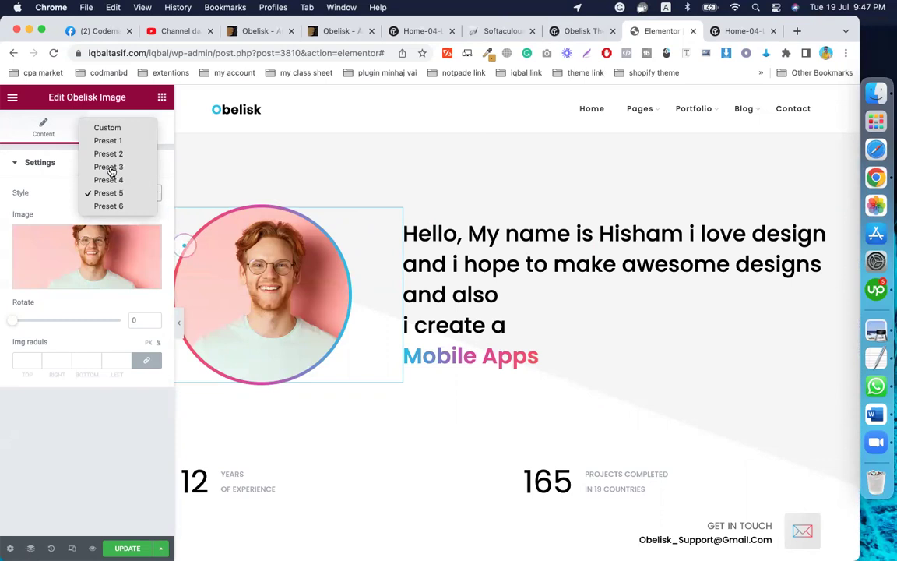
pyautogui.click(109, 168)
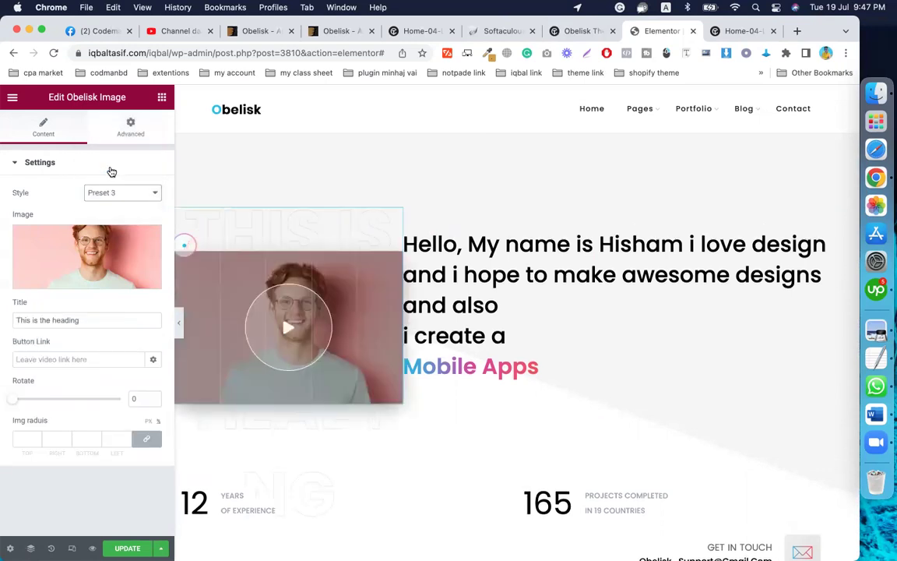
pyautogui.click(116, 193)
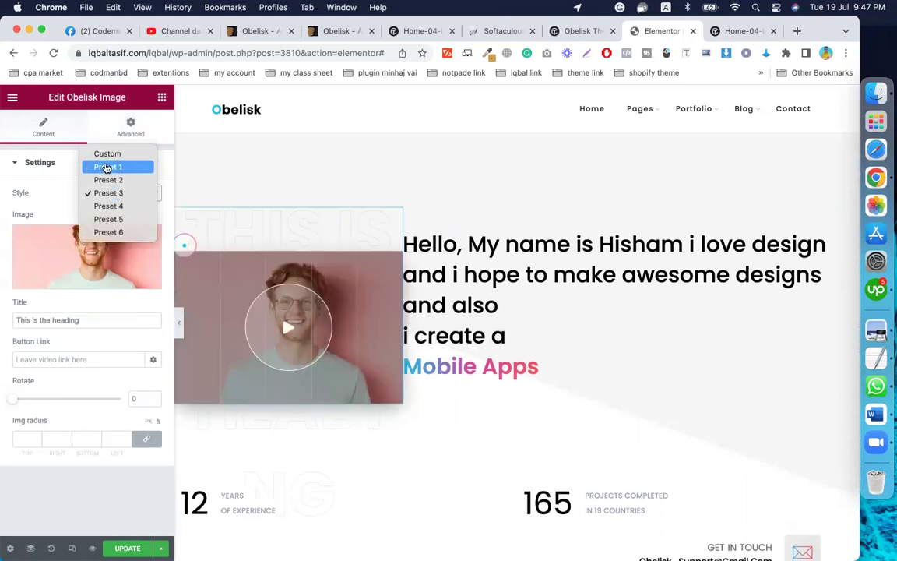
pyautogui.click(108, 168)
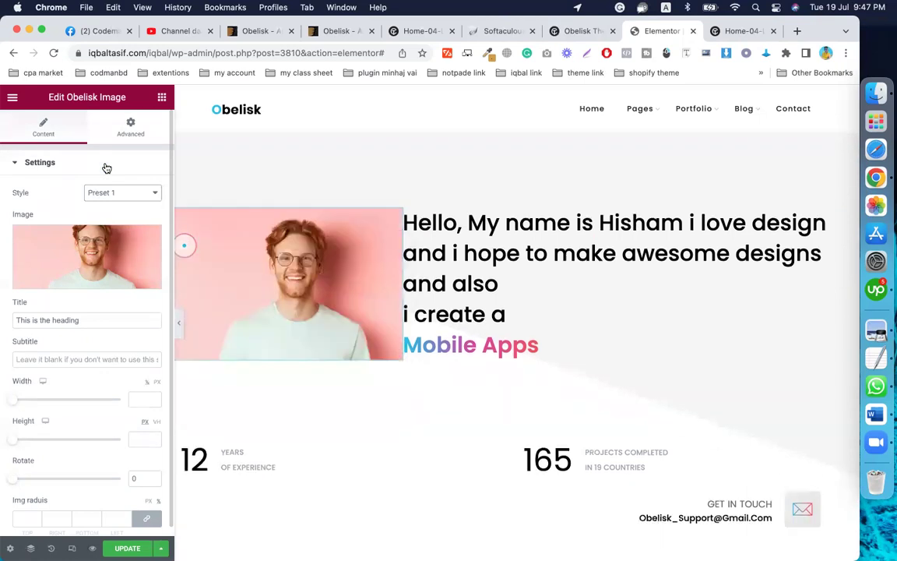
# Try Preset 3 and Preset 4 on the hero portrait image, and restore its style to Preset 5.
pyautogui.click(125, 195)
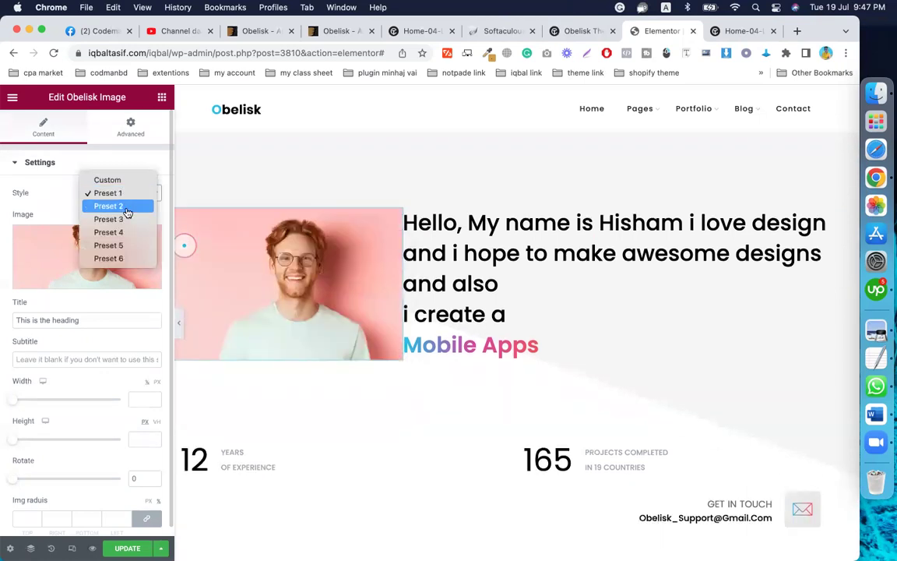
pyautogui.click(123, 220)
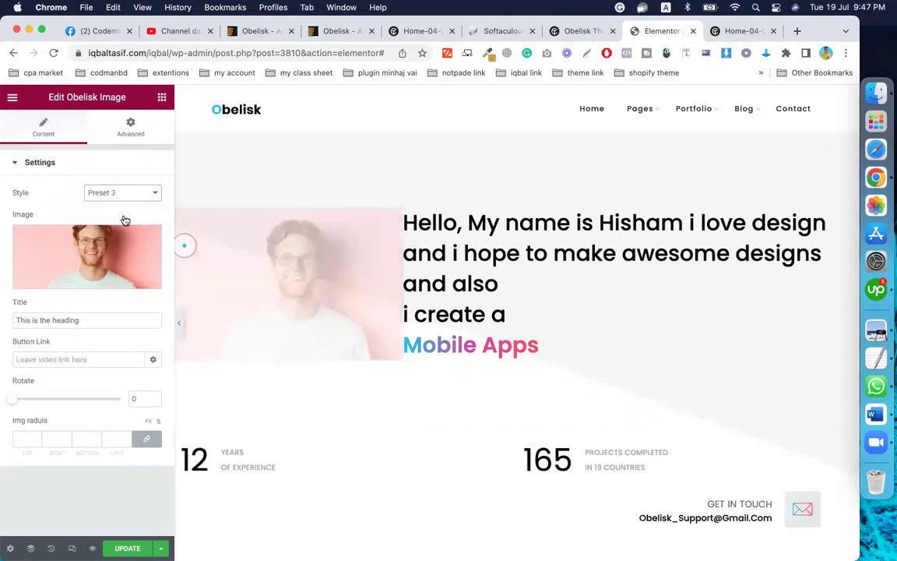
pyautogui.click(112, 194)
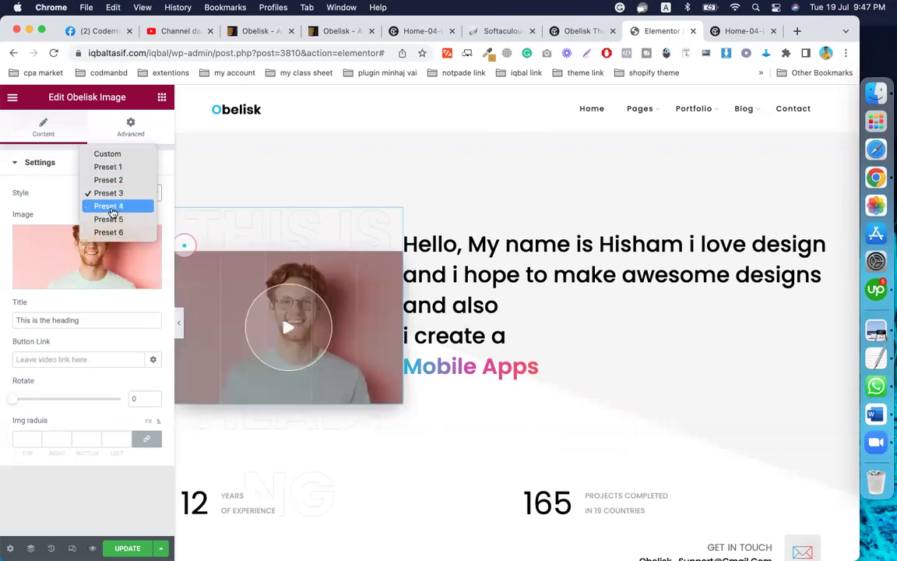
pyautogui.click(111, 207)
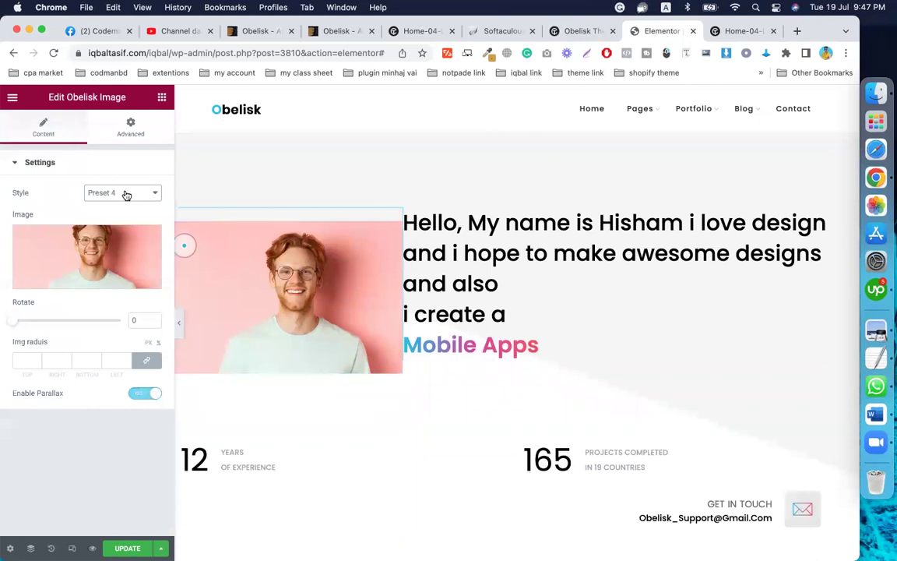
pyautogui.click(126, 196)
pyautogui.click(125, 207)
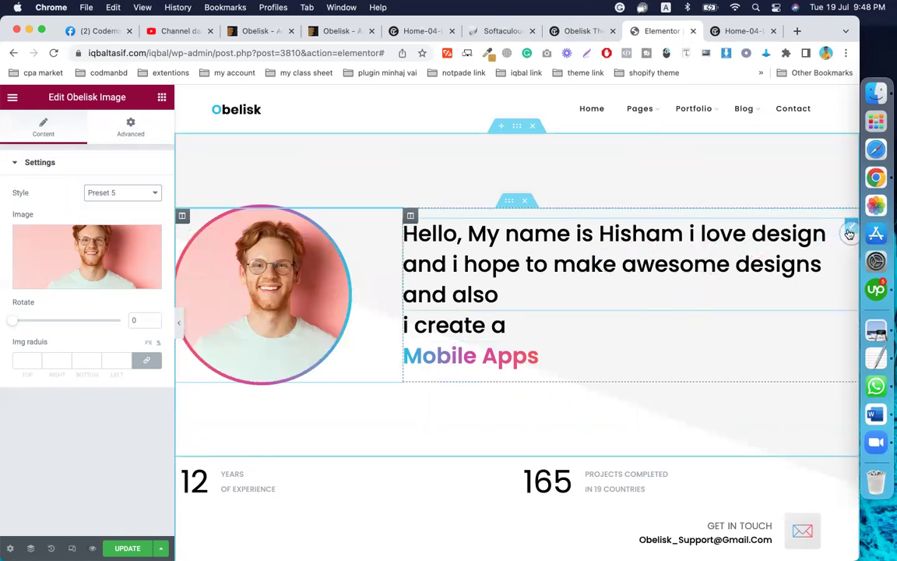
# Examine the hero heading's title settings, try Style 7 on the Mobile Apps title, and restore its type to Style 8.
pyautogui.click(850, 232)
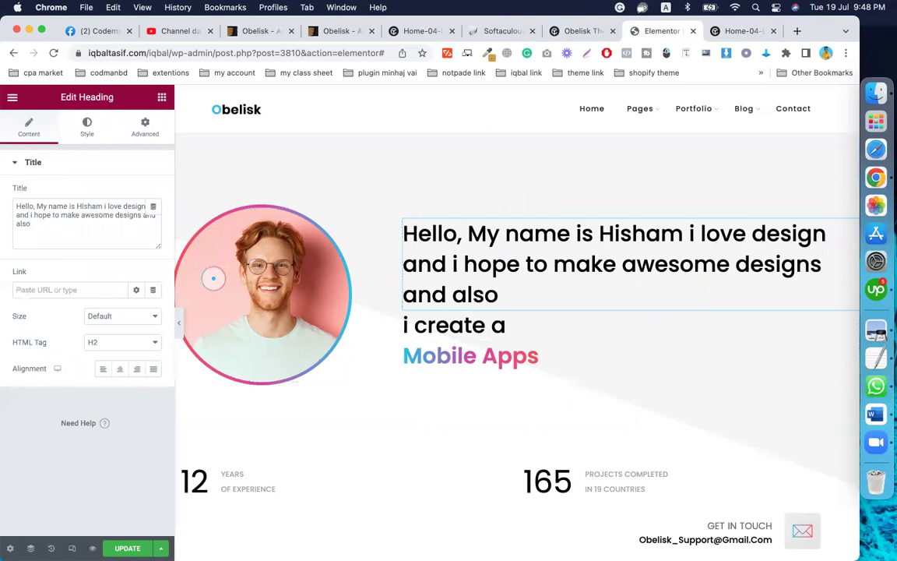
pyautogui.click(612, 356)
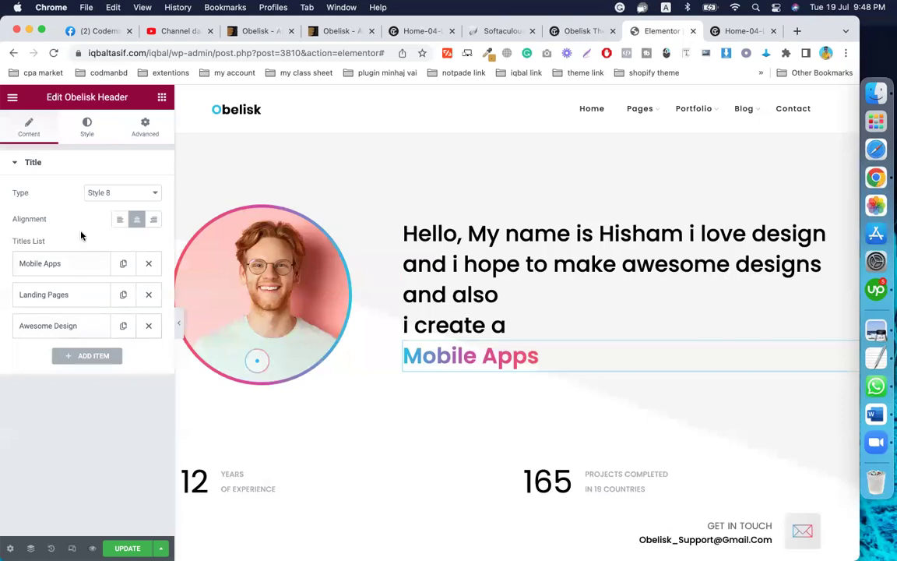
pyautogui.click(111, 194)
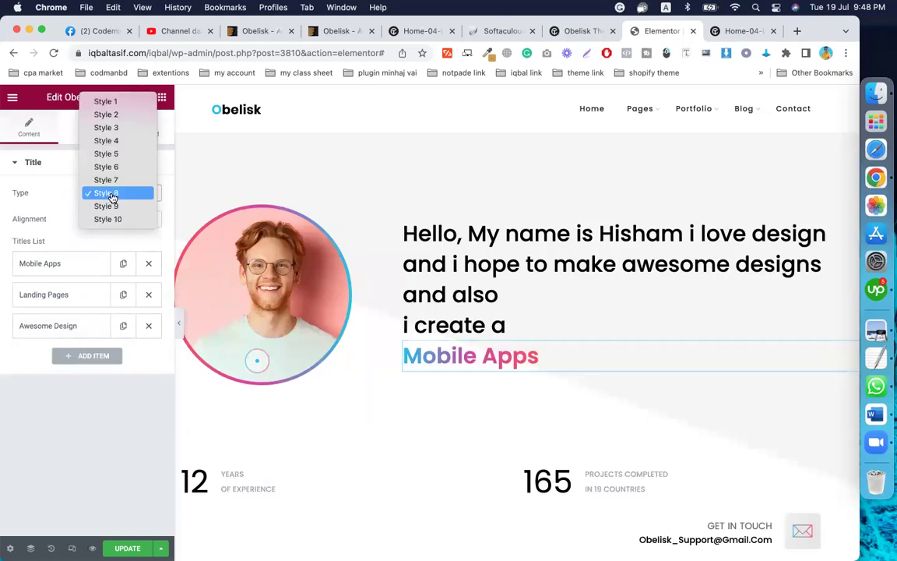
pyautogui.click(115, 180)
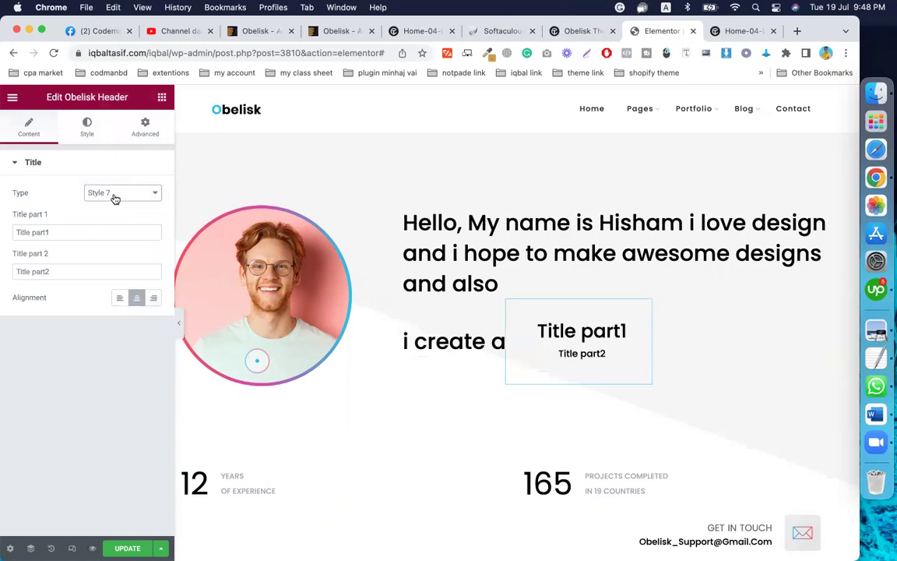
pyautogui.click(114, 199)
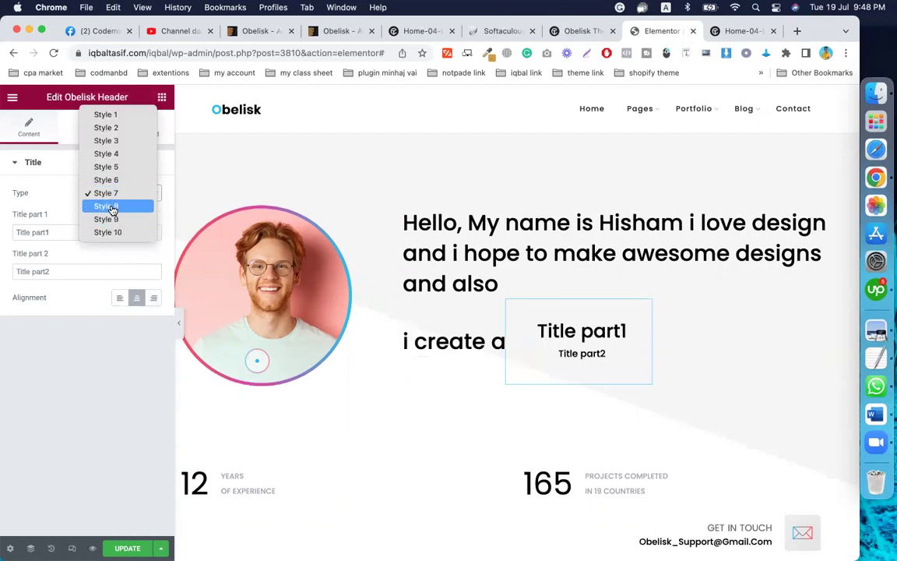
pyautogui.click(112, 207)
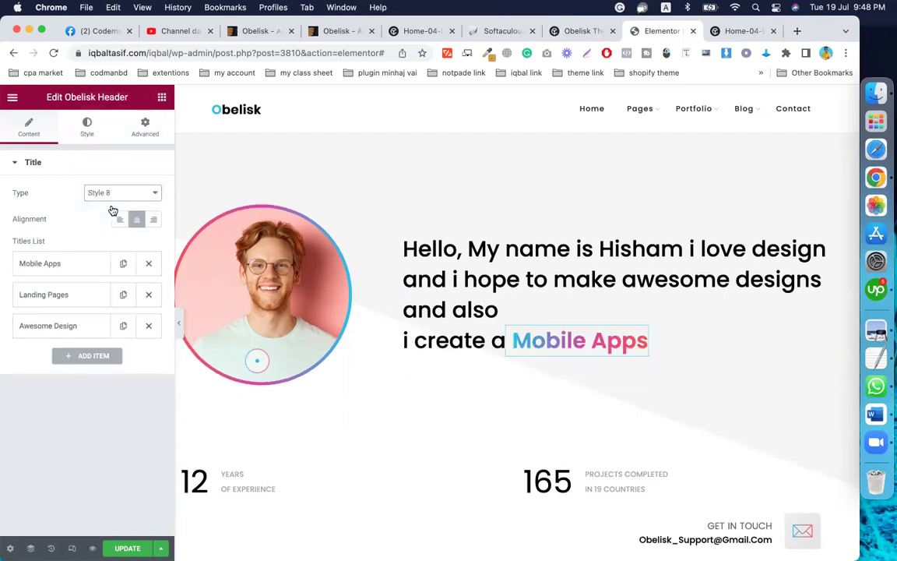
pyautogui.click(136, 220)
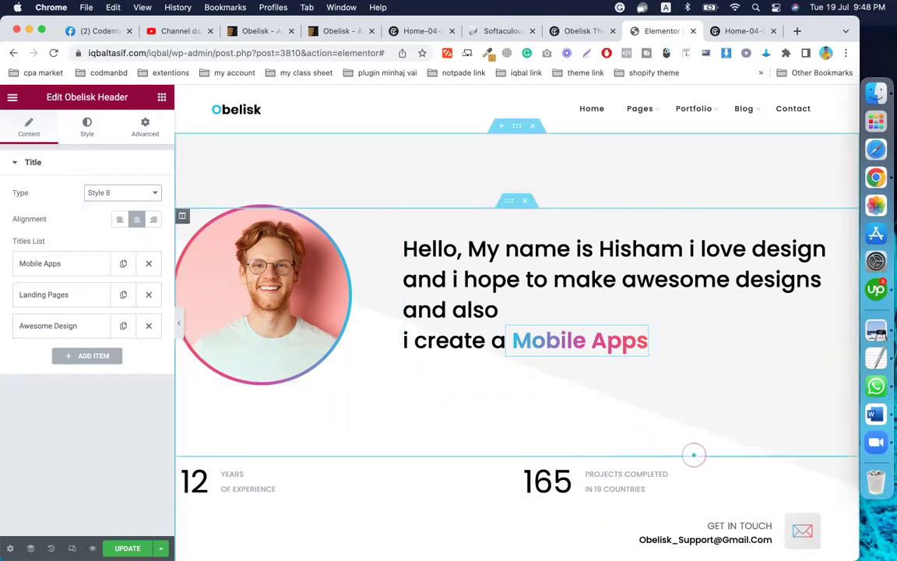
# Examine the content settings of the Years of Experience heading, the gradient divider and the Best Features header.
pyautogui.scroll(-3, 694, 455)
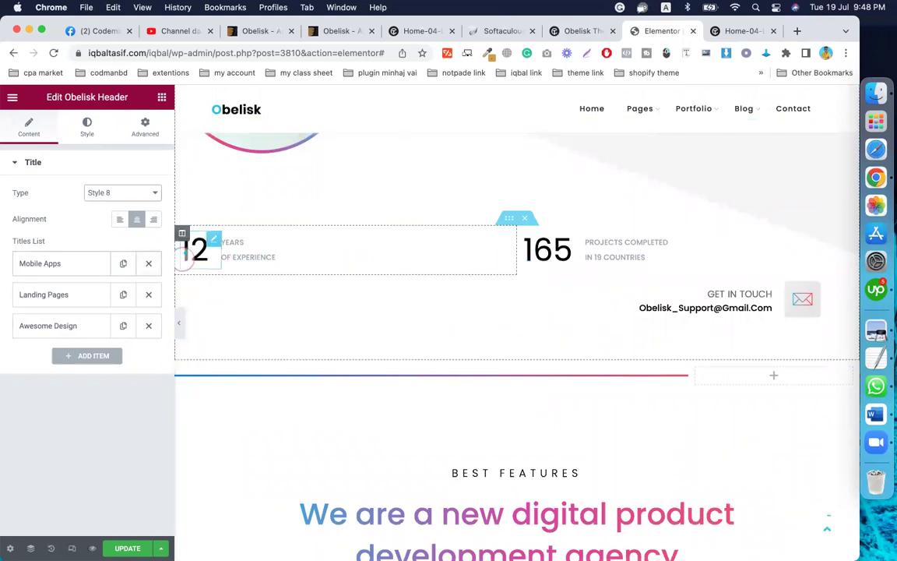
pyautogui.click(244, 254)
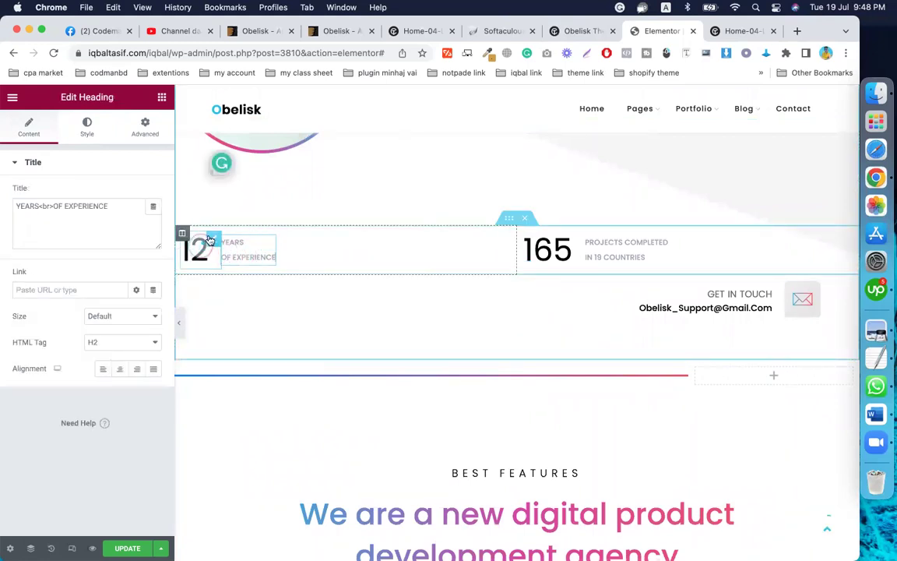
pyautogui.click(213, 238)
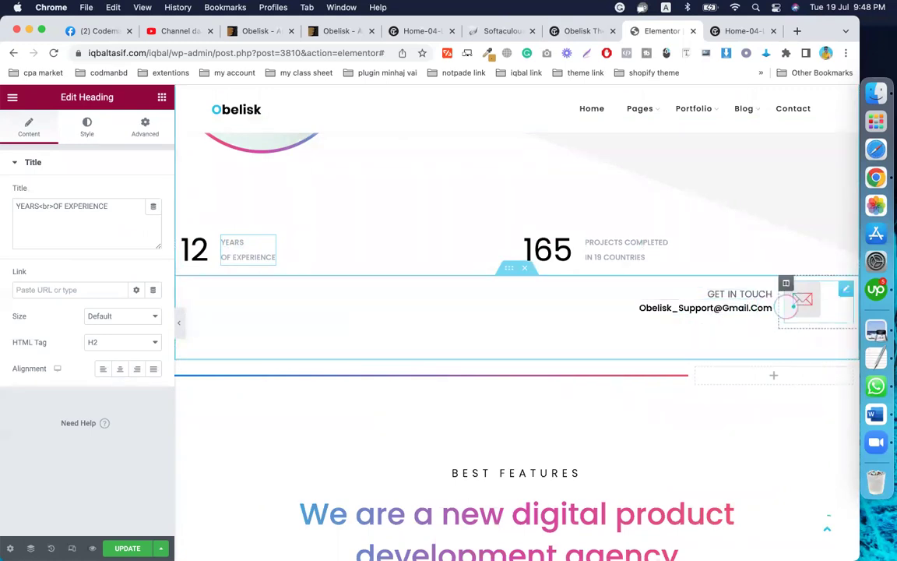
pyautogui.scroll(-1, 520, 404)
pyautogui.scroll(-1, 520, 404)
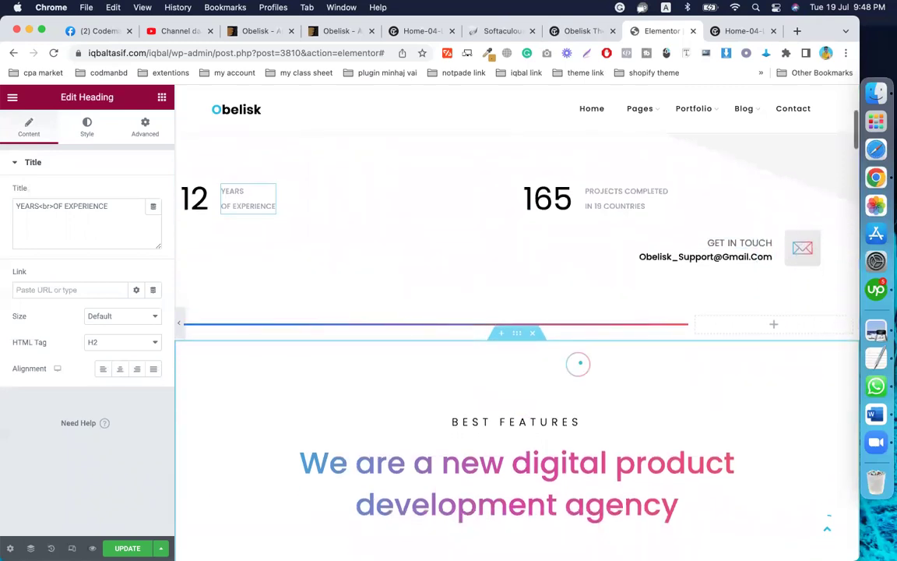
pyautogui.click(680, 330)
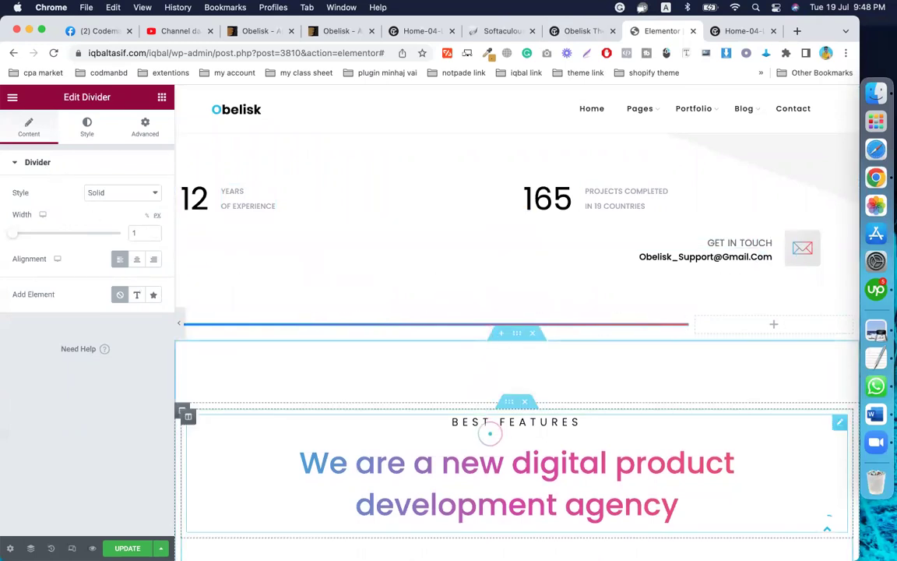
pyautogui.scroll(-5, 491, 434)
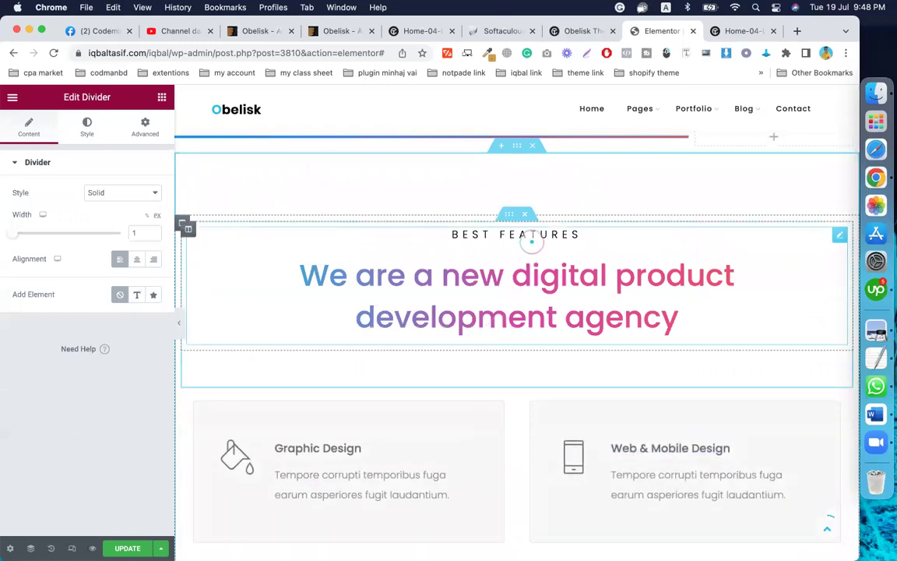
pyautogui.click(548, 287)
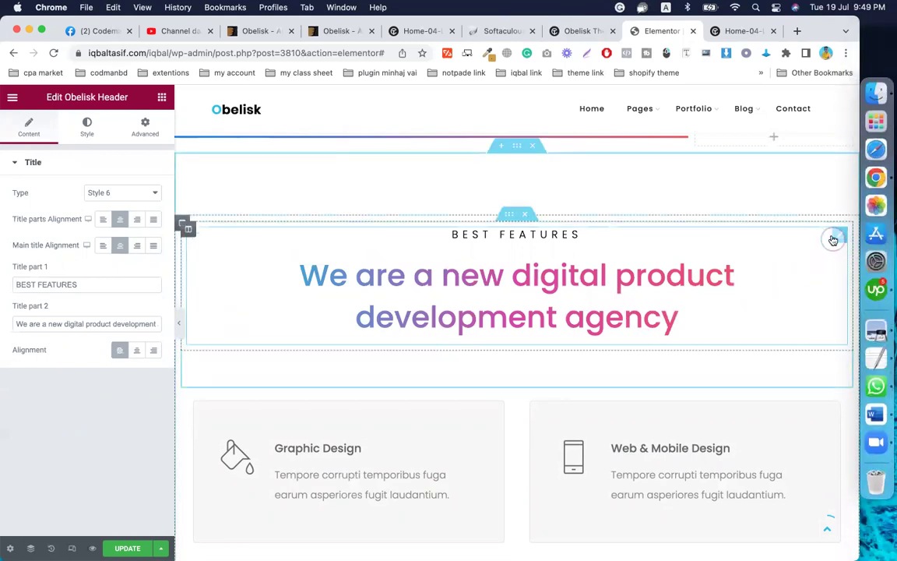
# Try Style 7 and Style 8 as the title type of the Best Features header.
pyautogui.moveTo(837, 238); pyautogui.dragTo(750, 253)
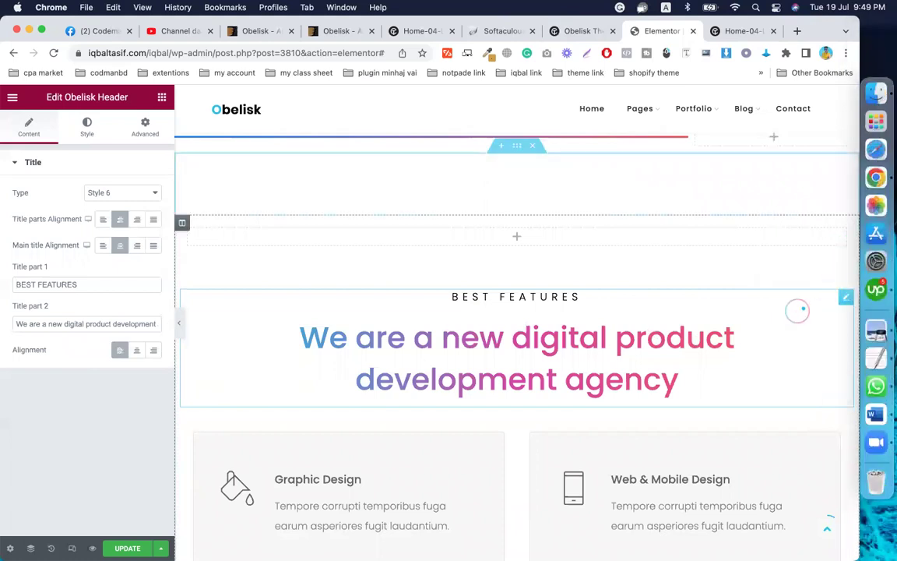
pyautogui.moveTo(842, 296); pyautogui.dragTo(622, 237)
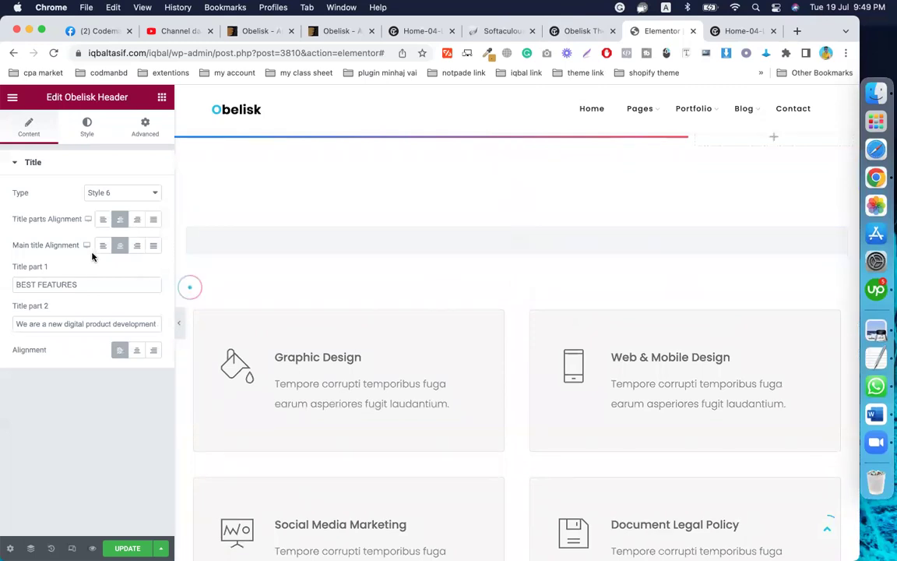
pyautogui.click(121, 194)
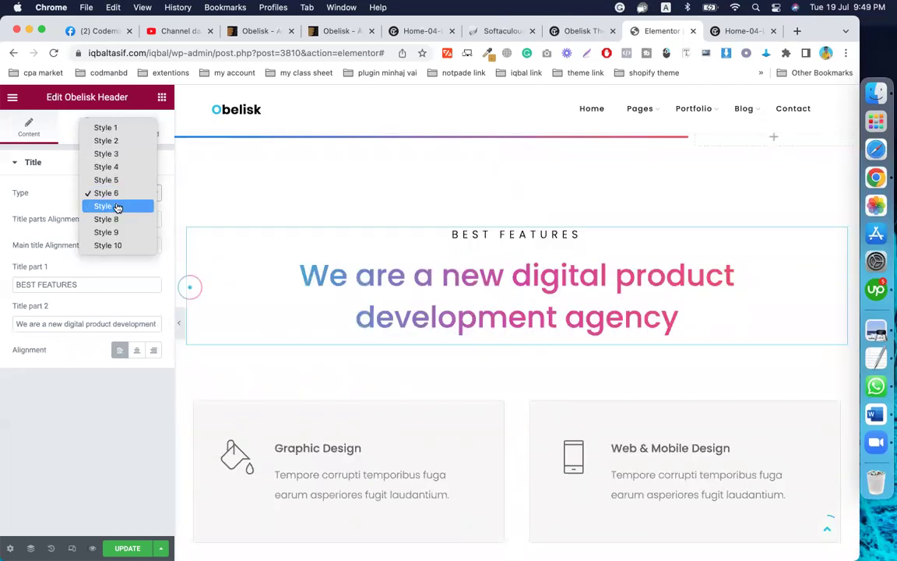
pyautogui.click(116, 207)
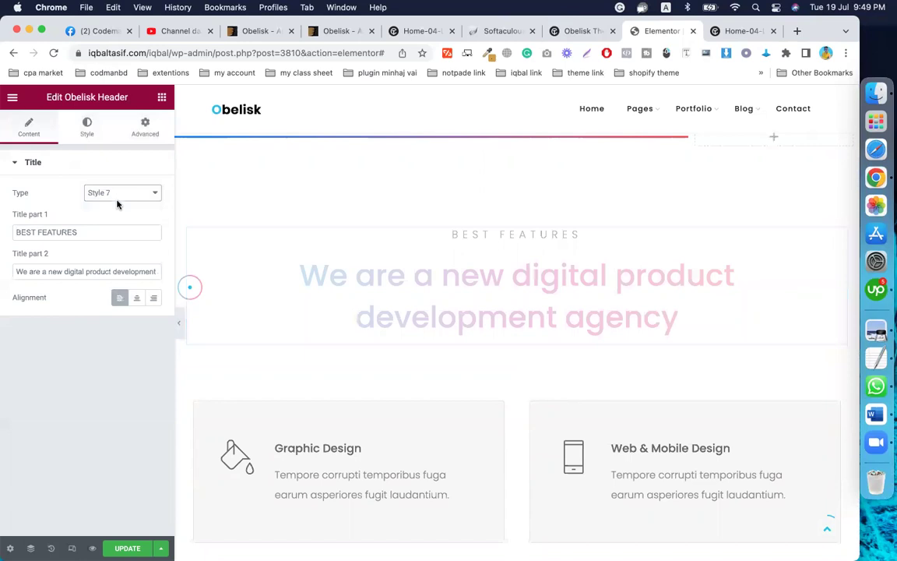
pyautogui.click(121, 197)
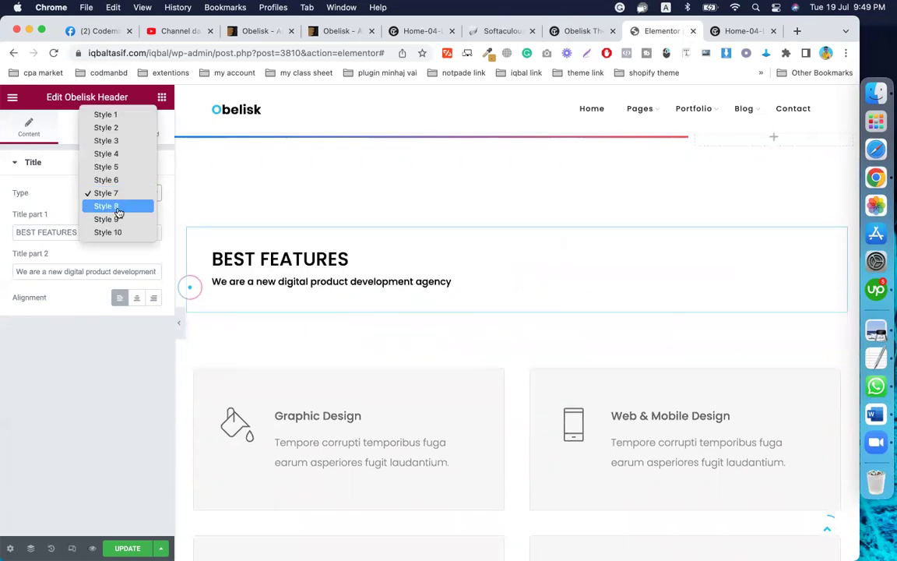
pyautogui.click(116, 208)
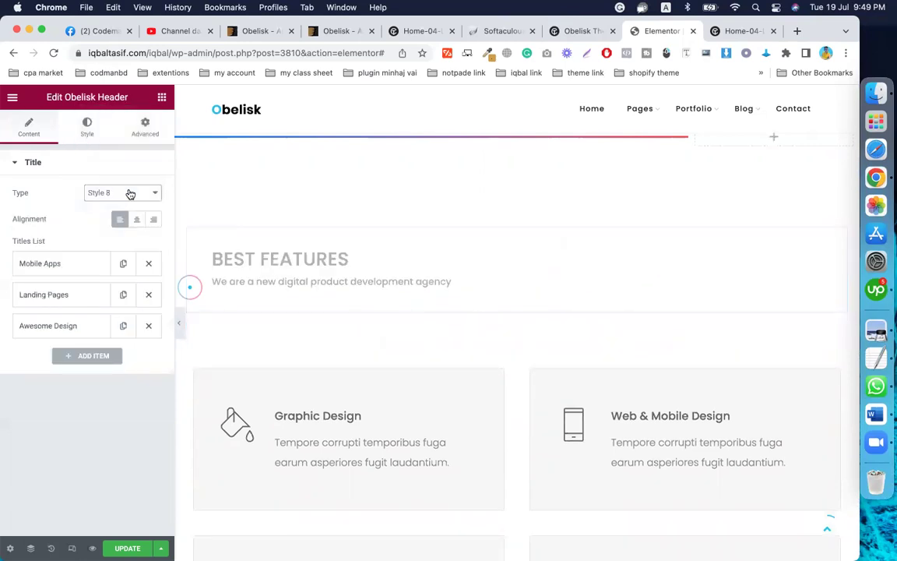
# Try Style 9 and Style 10 on the Best Features header, and restore its type to Style 6.
pyautogui.click(128, 194)
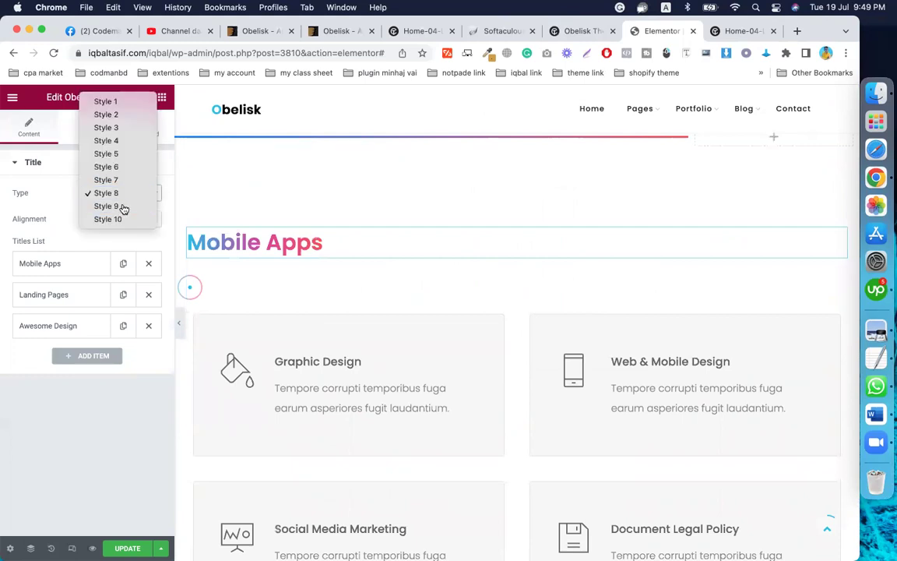
pyautogui.click(123, 205)
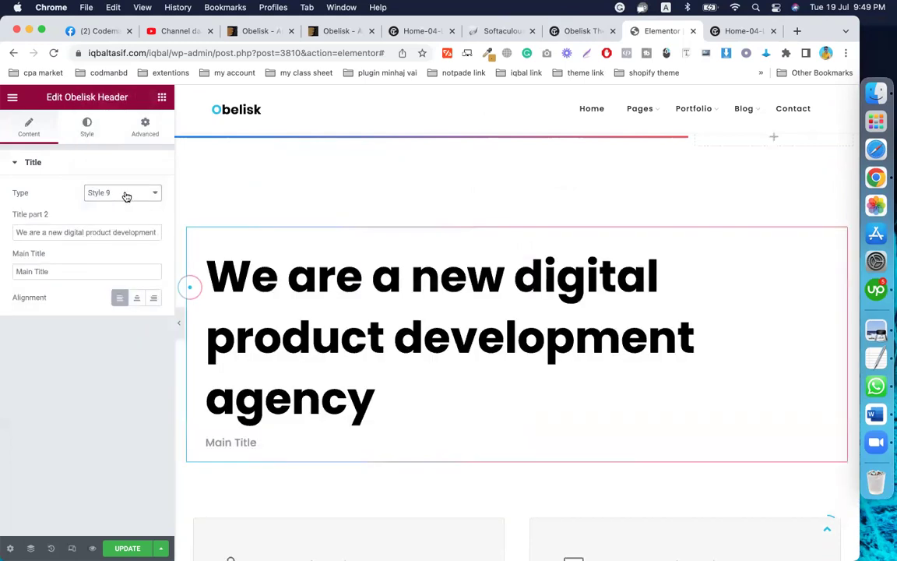
pyautogui.click(126, 195)
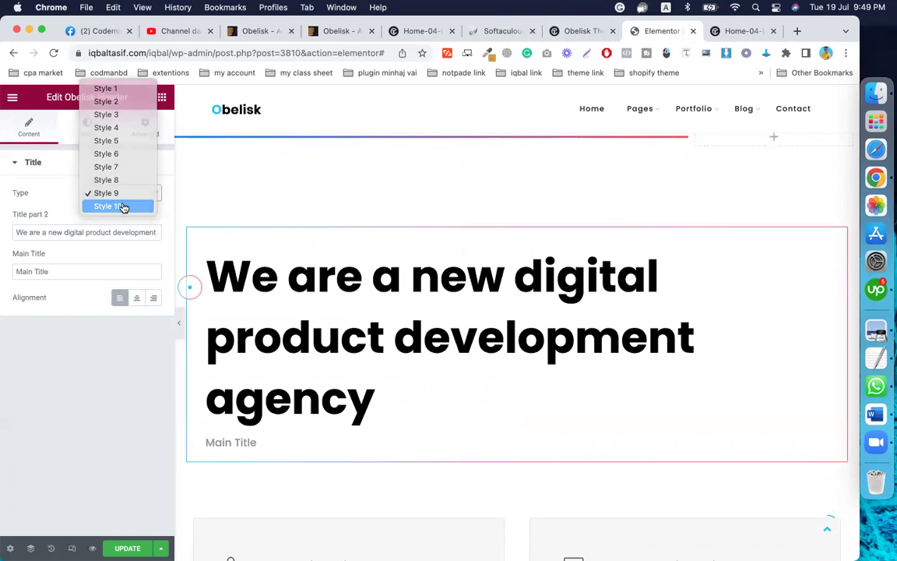
pyautogui.click(124, 207)
pyautogui.click(122, 197)
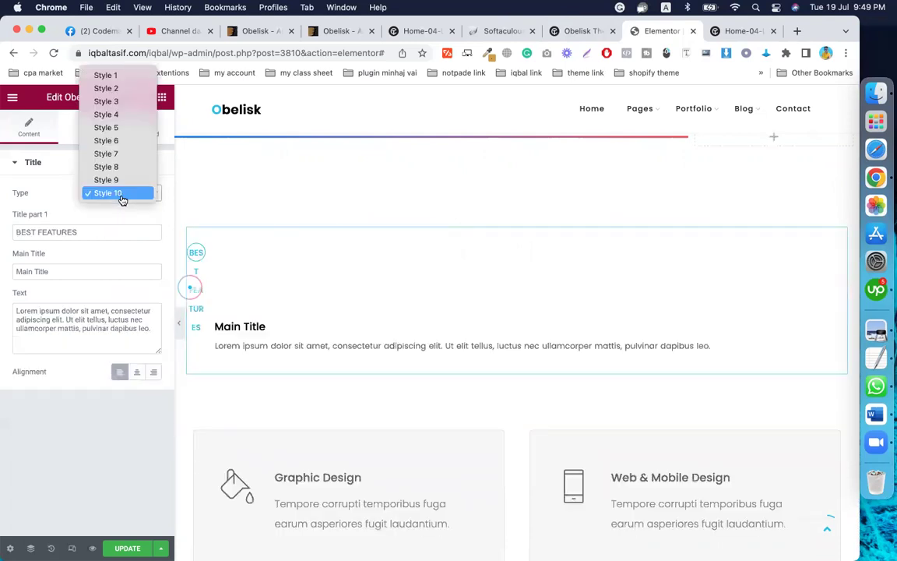
pyautogui.click(114, 142)
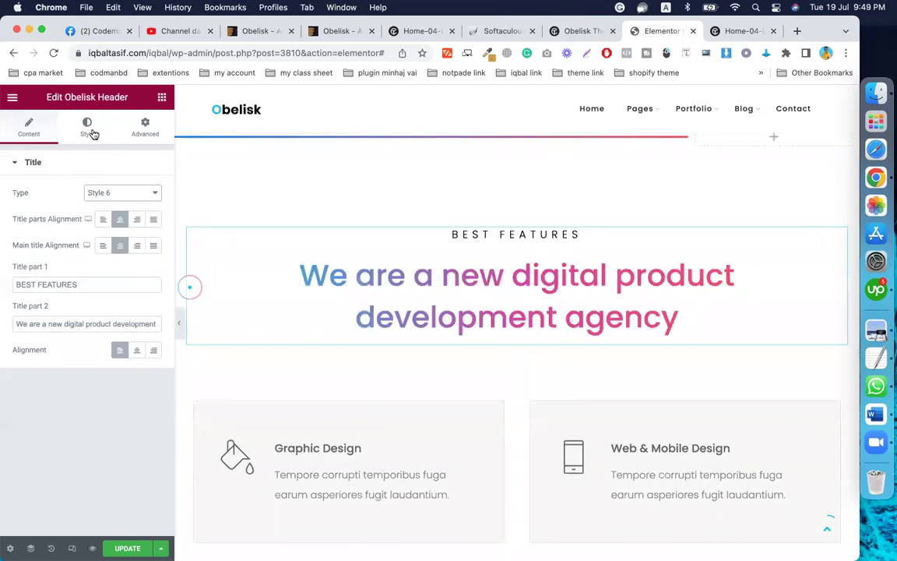
# Examine the typography options of the Best Features header, and return to its title content settings.
pyautogui.click(87, 126)
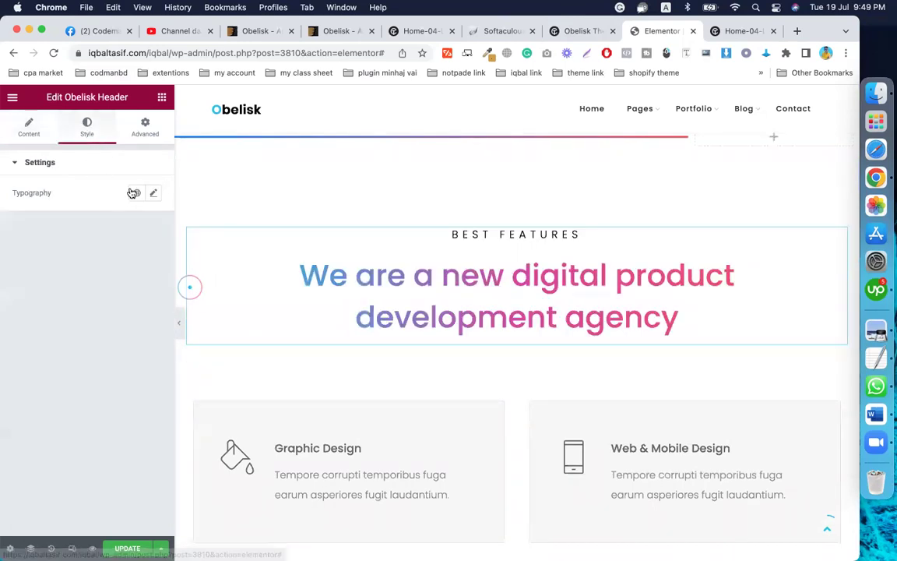
pyautogui.click(155, 194)
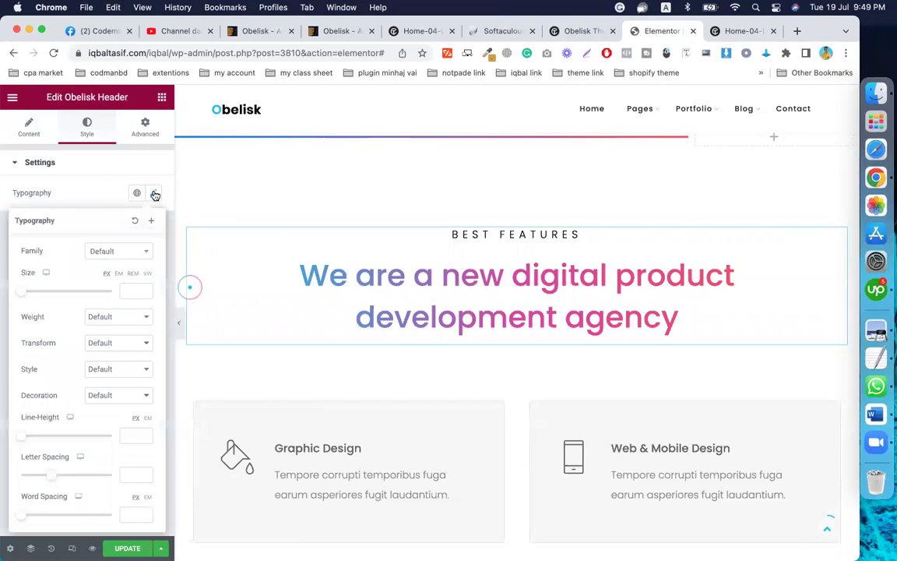
pyautogui.click(155, 194)
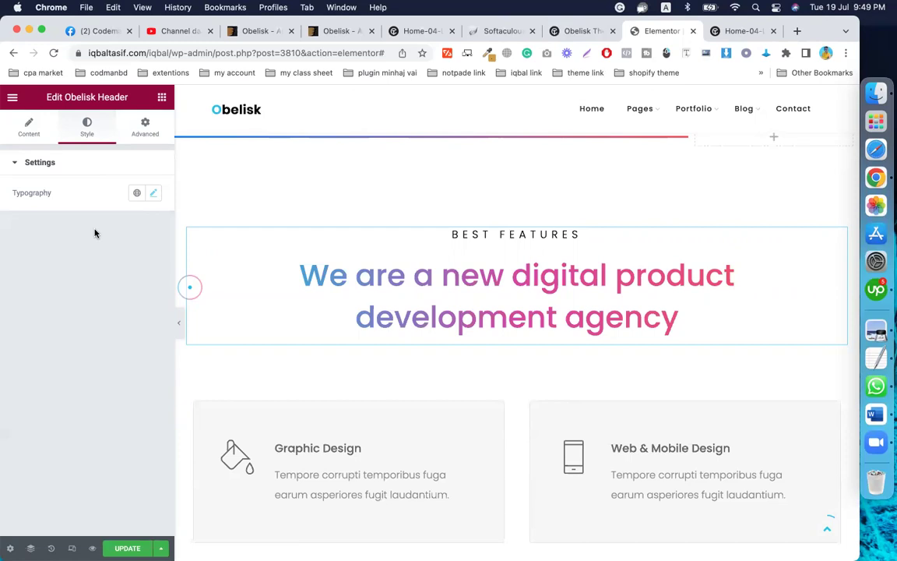
pyautogui.click(30, 129)
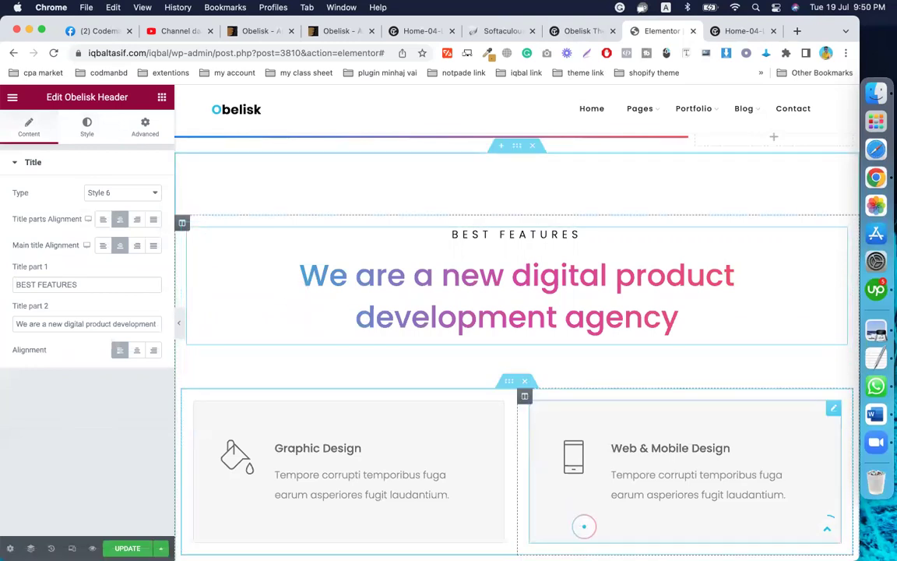
# Examine the title, text and button content settings of the Graphic Design info box.
pyautogui.scroll(-5, 581, 525)
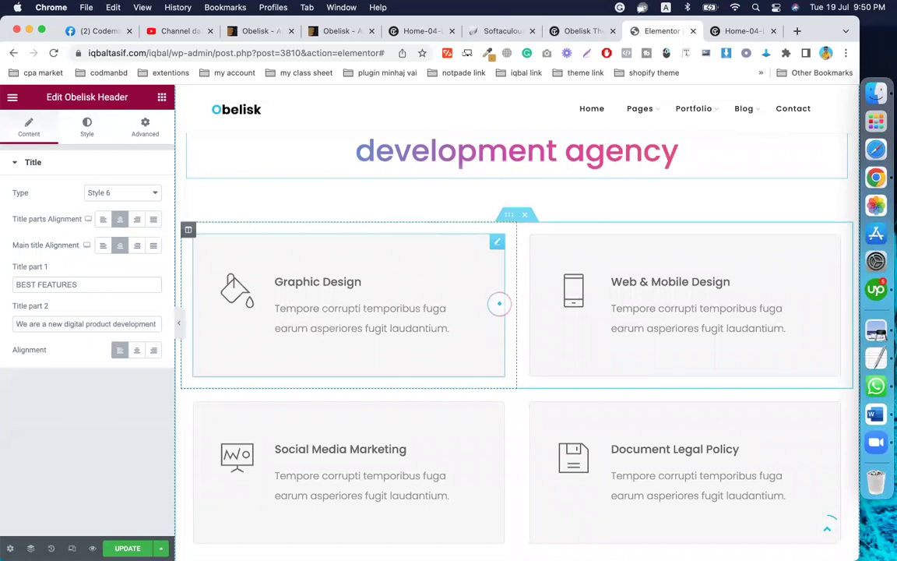
pyautogui.click(497, 242)
pyautogui.moveTo(494, 241); pyautogui.dragTo(454, 254)
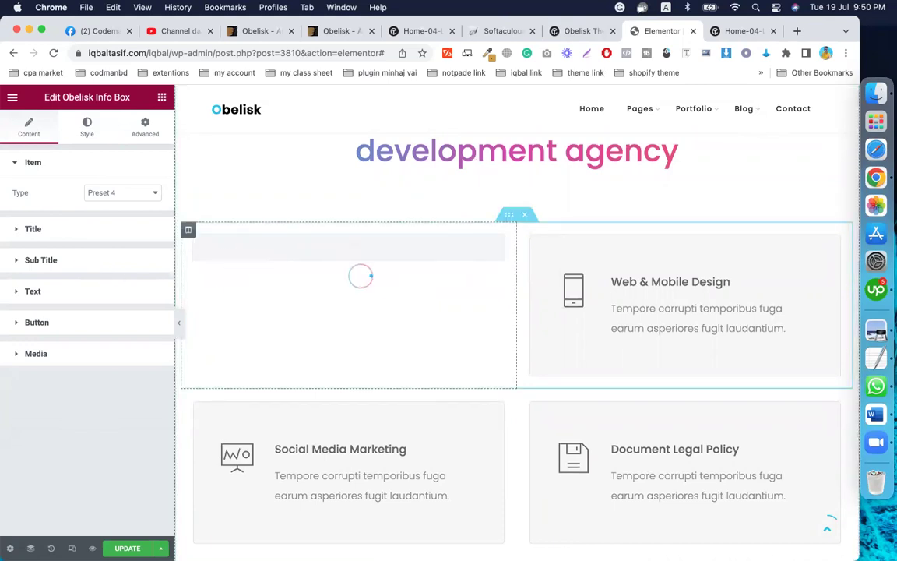
pyautogui.click(46, 233)
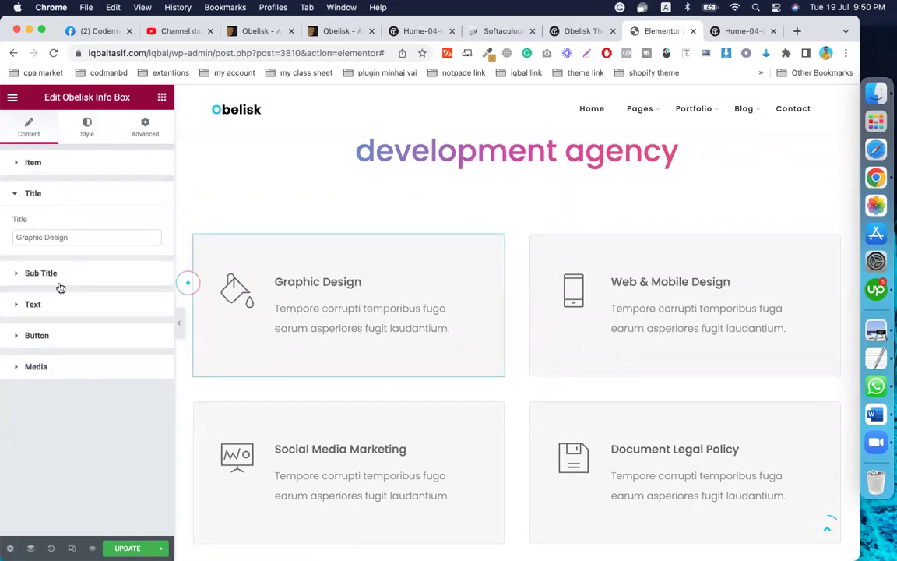
pyautogui.click(48, 305)
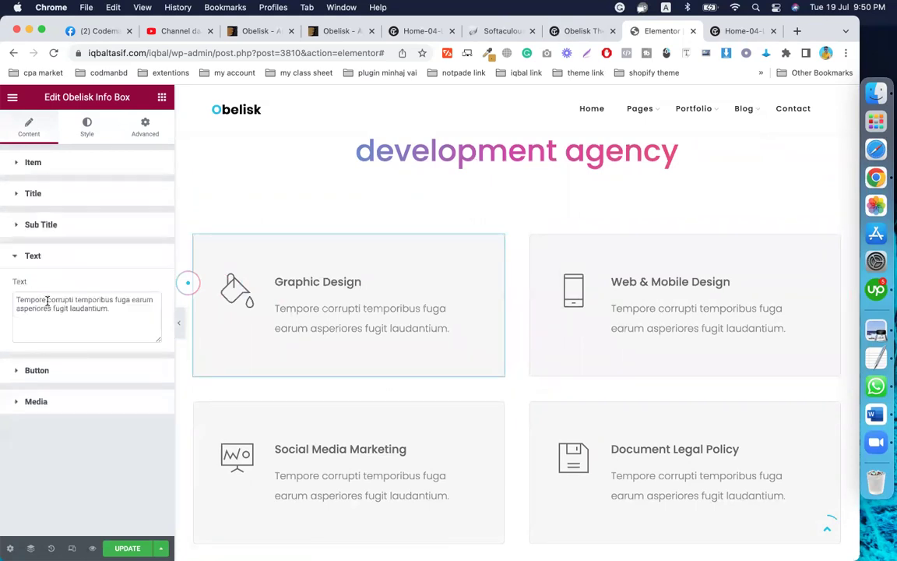
pyautogui.click(56, 374)
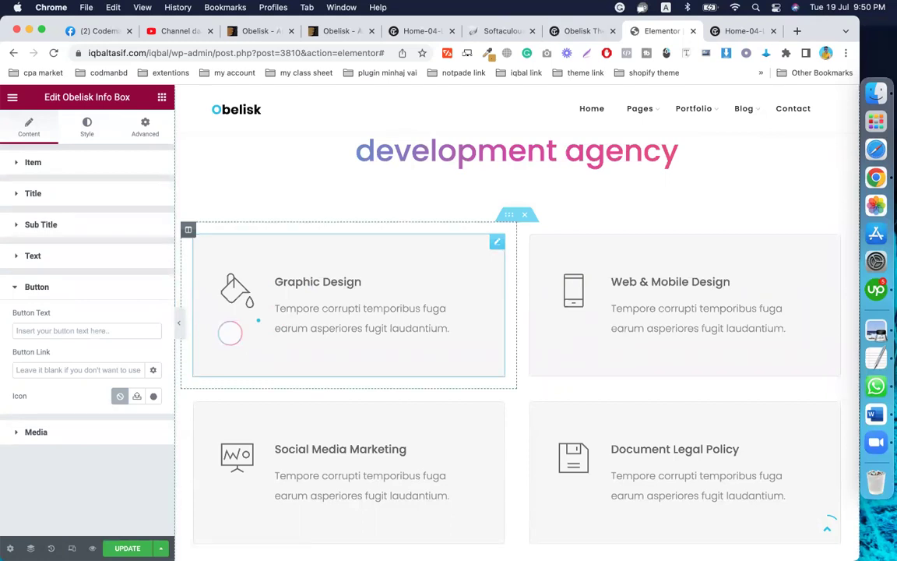
# Try "click" as the button text of the Graphic Design info box, and clear it.
pyautogui.click(96, 331)
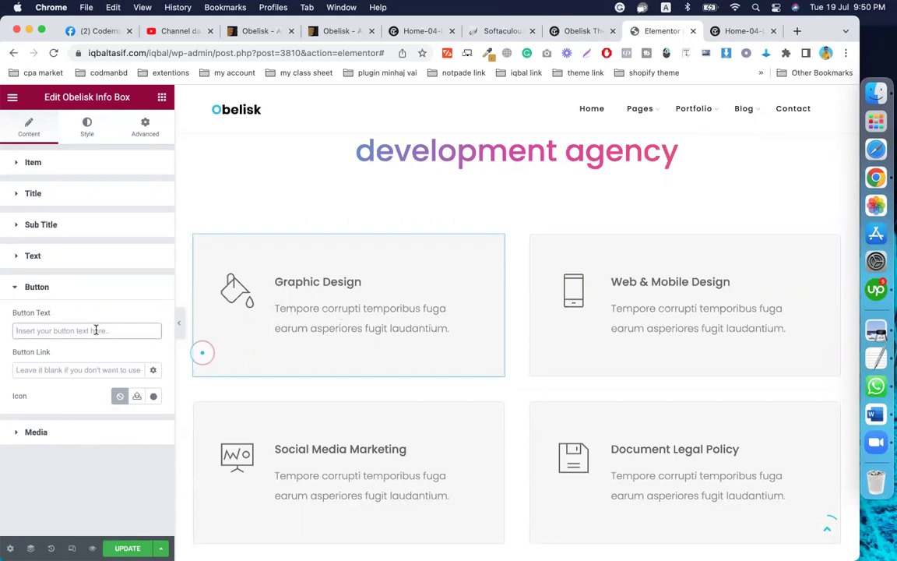
pyautogui.write('d')
pyautogui.click(117, 397)
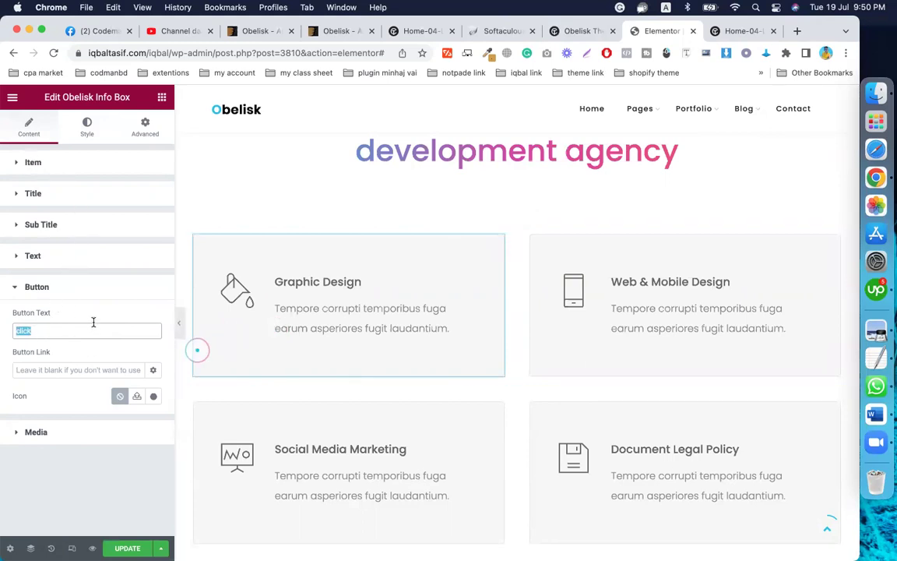
pyautogui.click(102, 371)
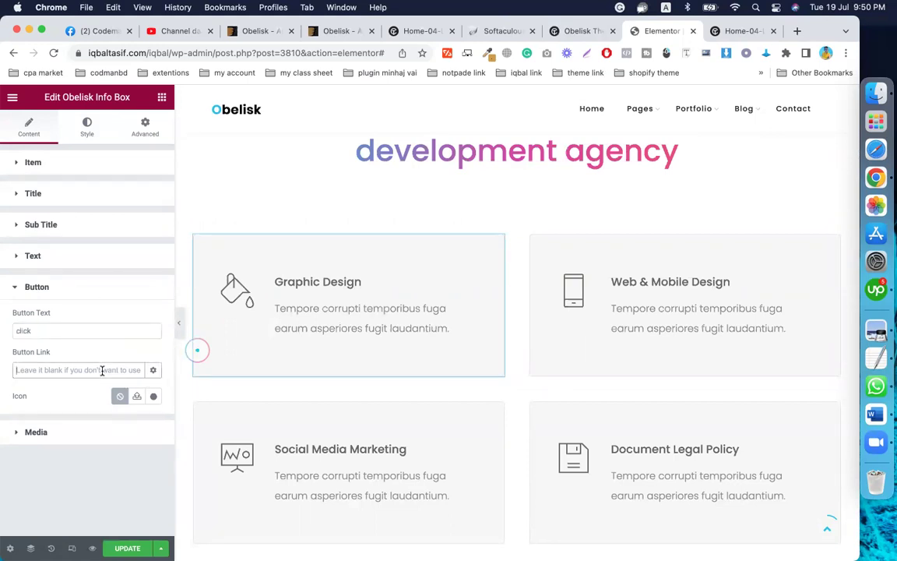
pyautogui.click(76, 398)
pyautogui.doubleClick(42, 330)
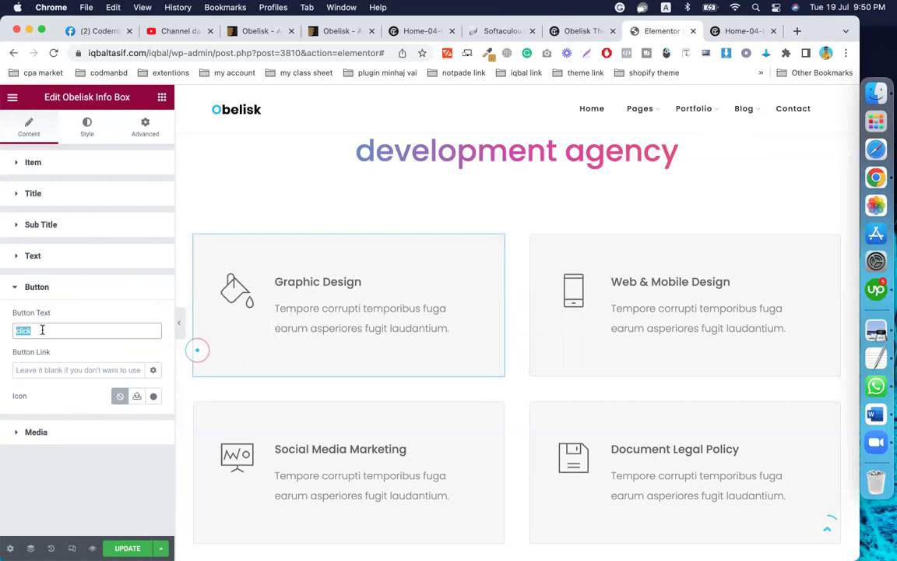
pyautogui.press('BackSpace')
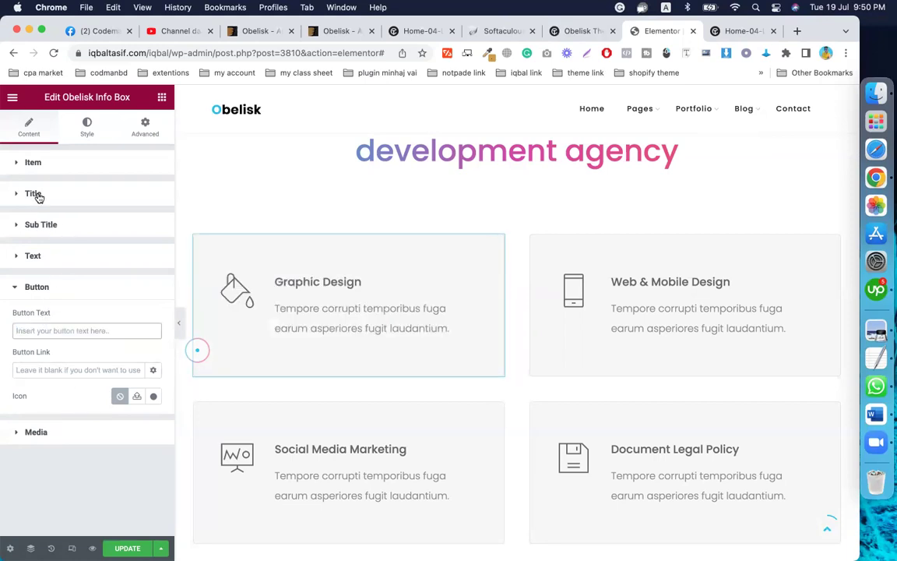
# Examine the item and icon style settings of the Graphic Design info box.
pyautogui.click(87, 127)
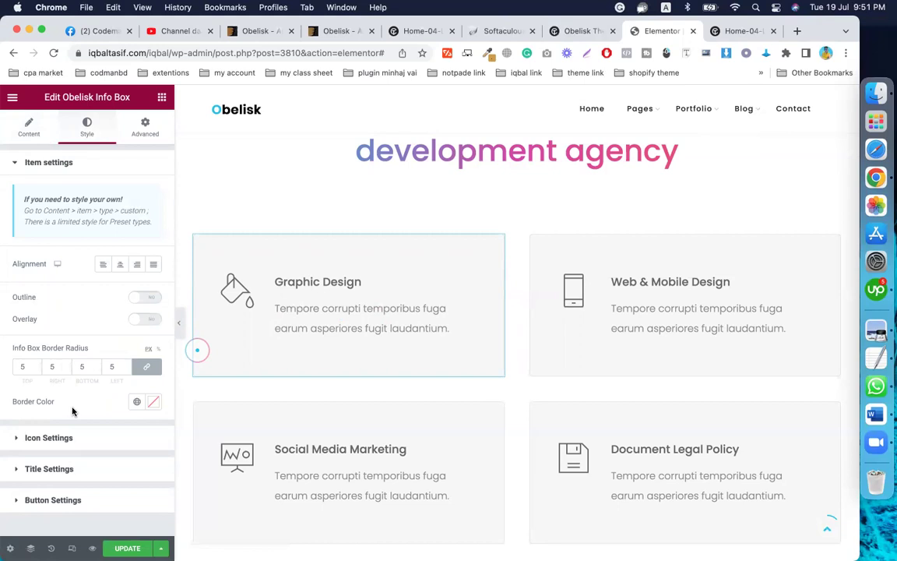
pyautogui.click(48, 438)
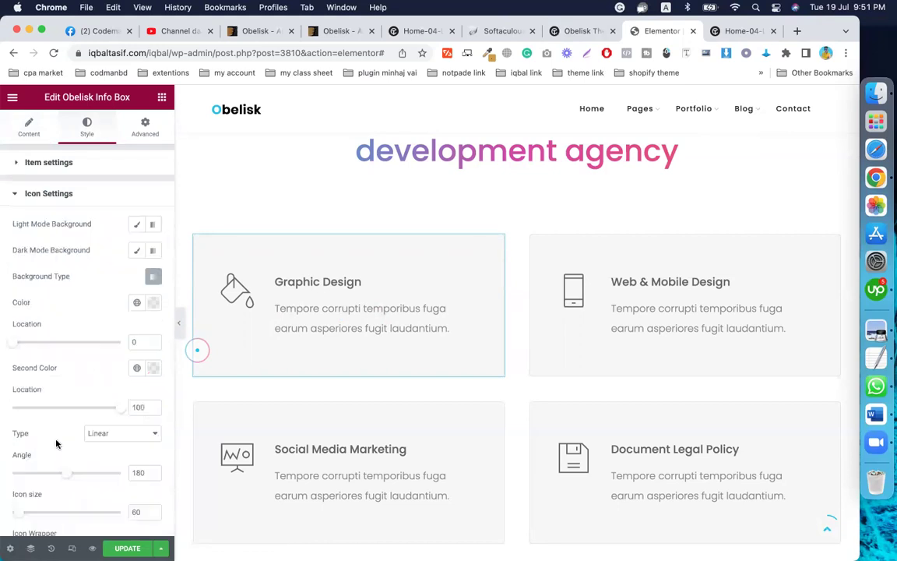
pyautogui.scroll(-3, 90, 389)
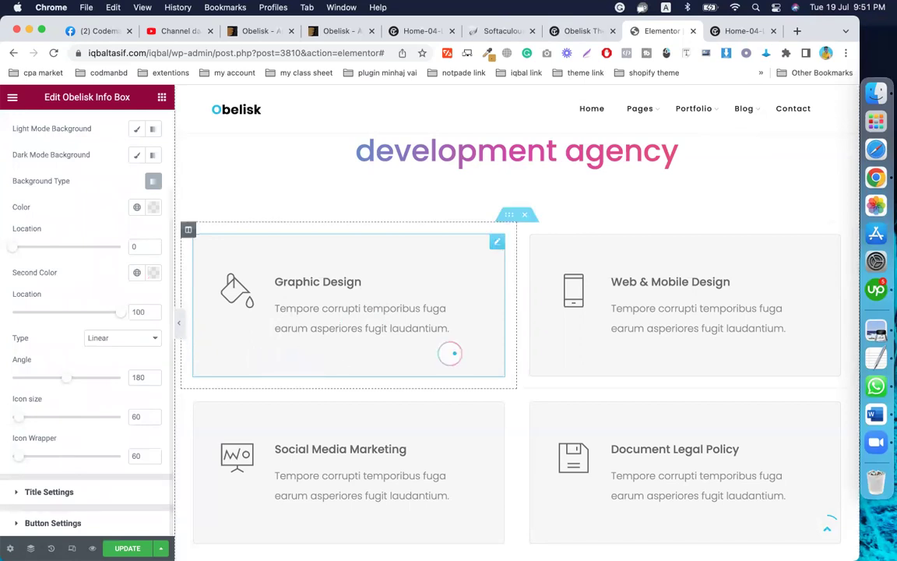
pyautogui.scroll(-3, 602, 435)
pyautogui.scroll(2, 386, 255)
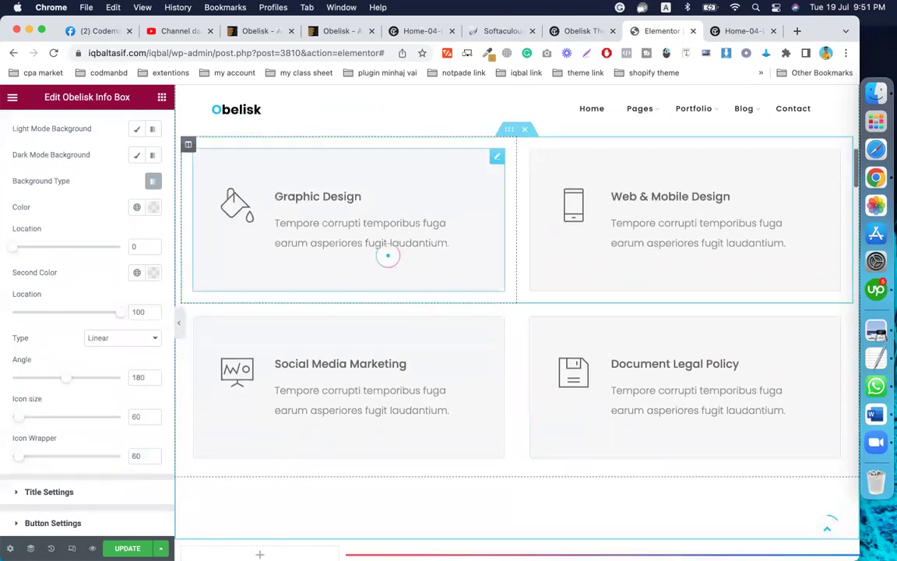
pyautogui.click(312, 224)
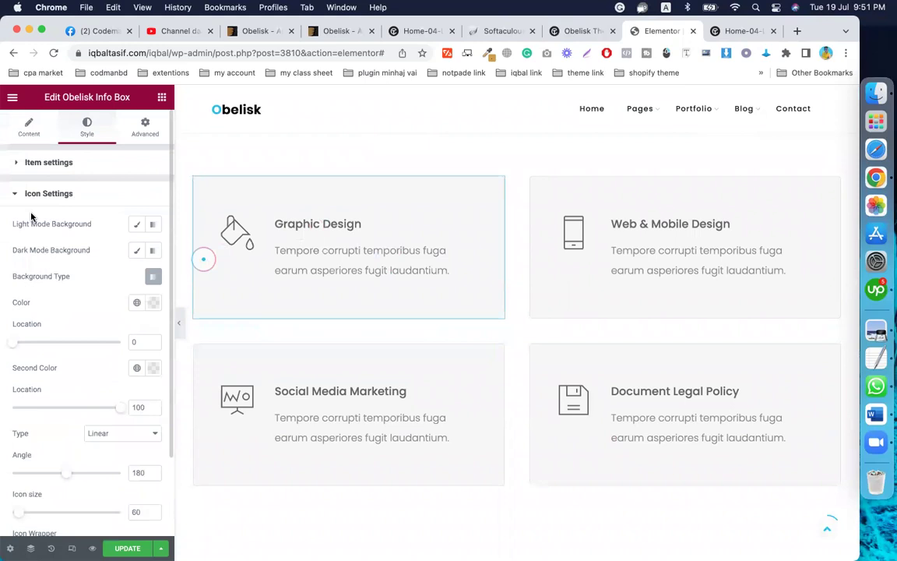
pyautogui.click(53, 164)
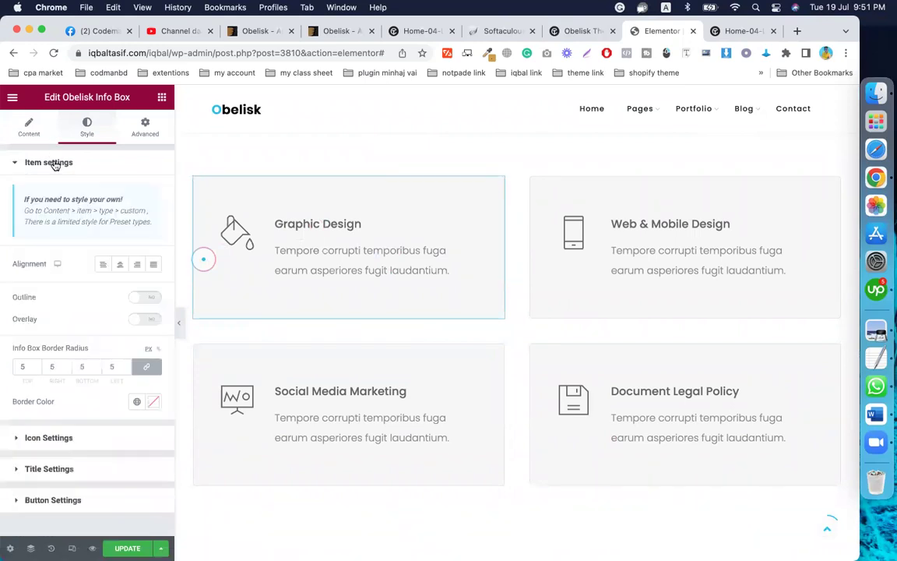
# Examine the media type, icon and icon spacing settings of the Graphic Design info box.
pyautogui.click(23, 118)
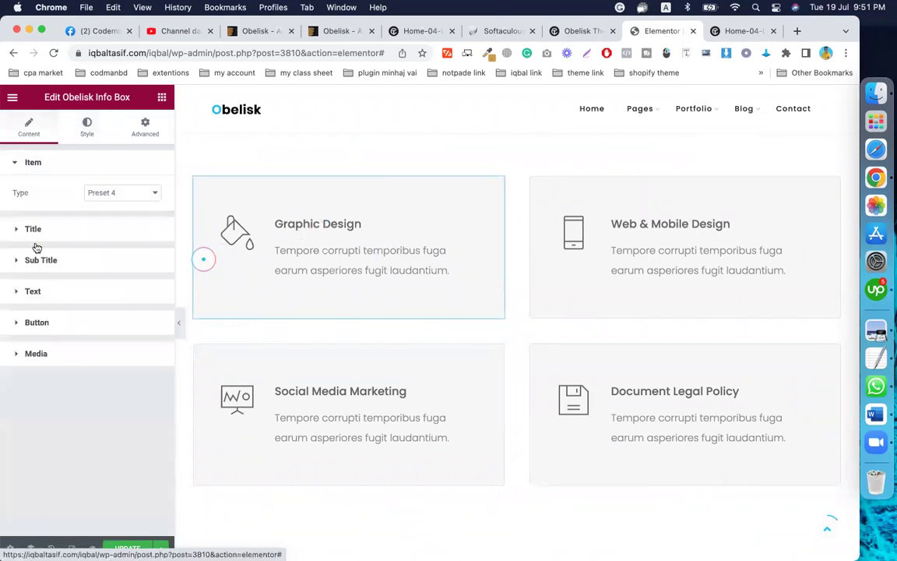
pyautogui.click(40, 362)
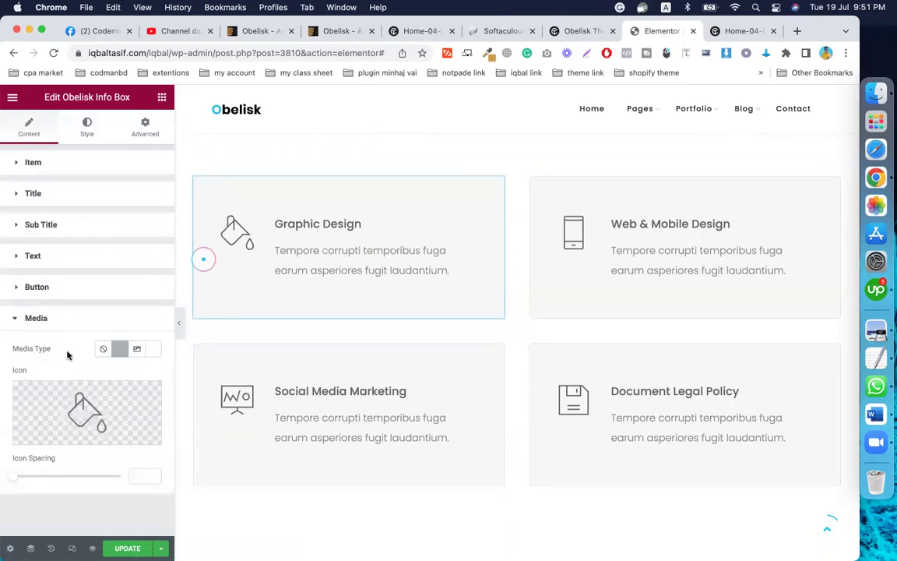
pyautogui.moveTo(86, 411)
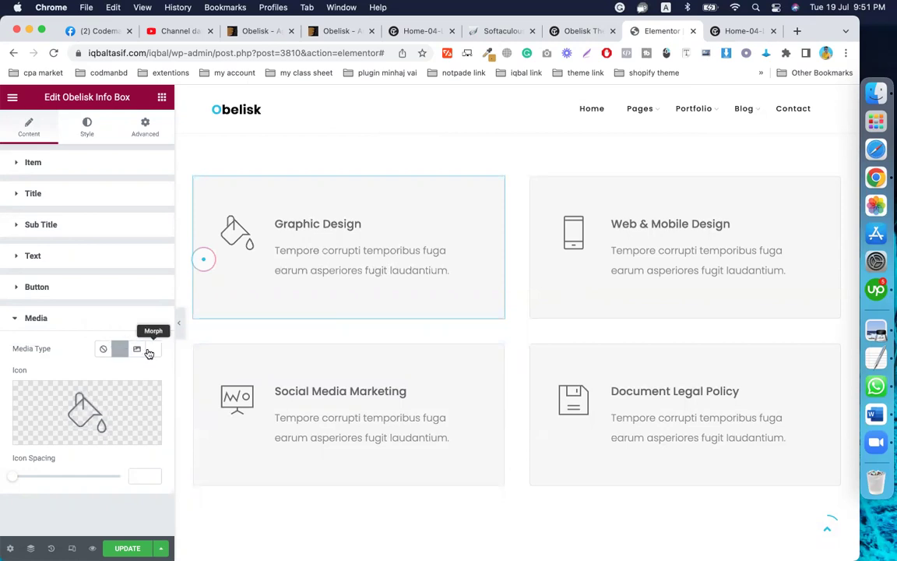
pyautogui.moveTo(139, 433)
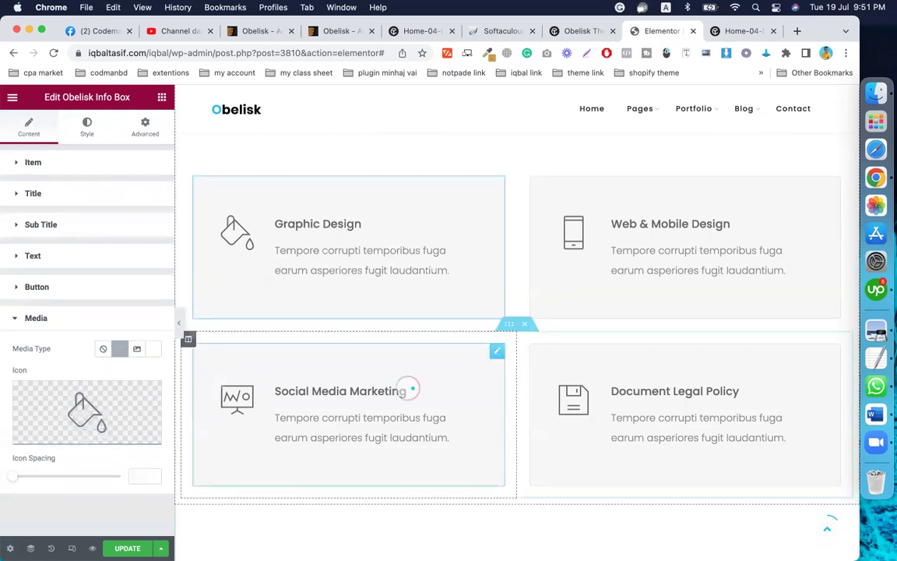
# Open the settings of the portfolio widget below the "Our Recent Web Design & Some Past Projects." heading.
pyautogui.scroll(-2, 561, 412)
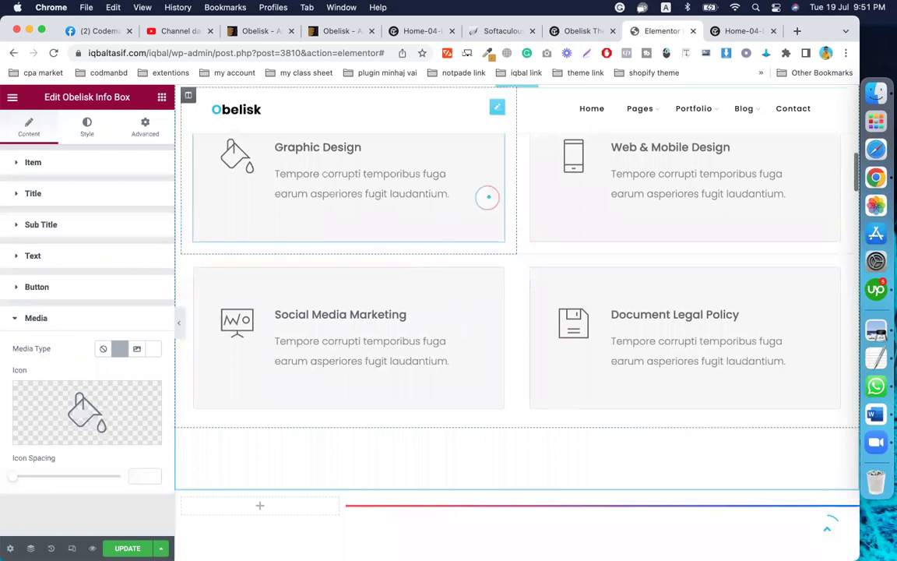
pyautogui.scroll(-5, 555, 296)
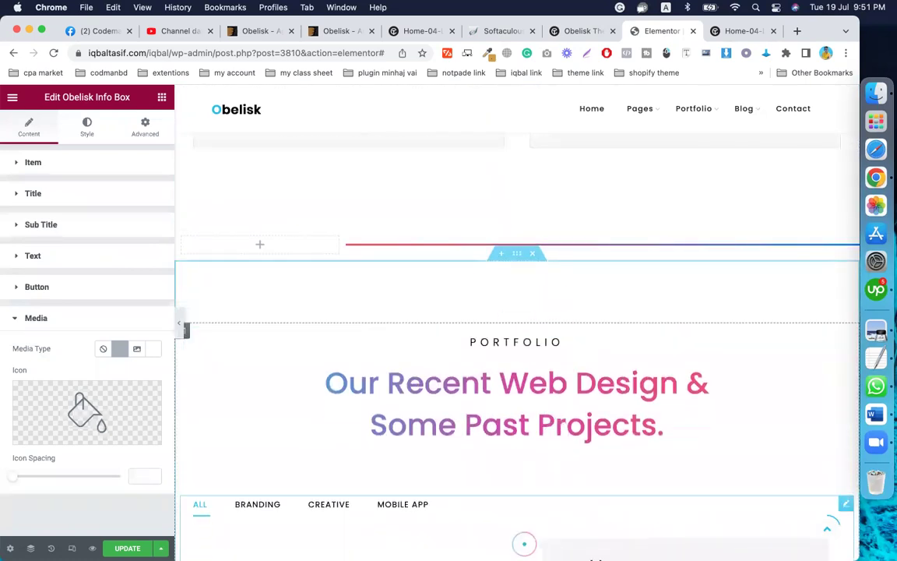
pyautogui.scroll(-5, 467, 389)
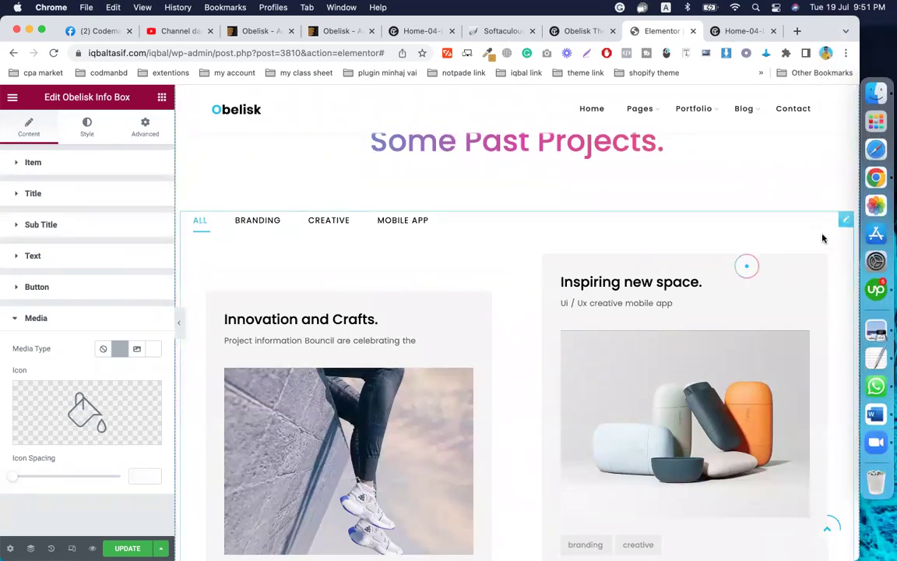
pyautogui.moveTo(844, 221); pyautogui.dragTo(718, 234)
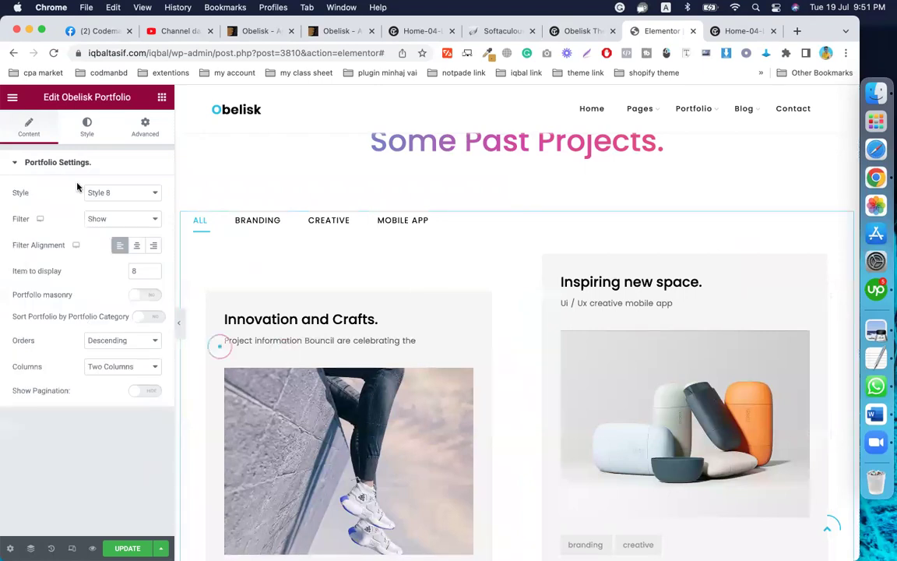
# Try Style 6, Style 5 and Style 1 on the portfolio widget and view each layout.
pyautogui.click(112, 199)
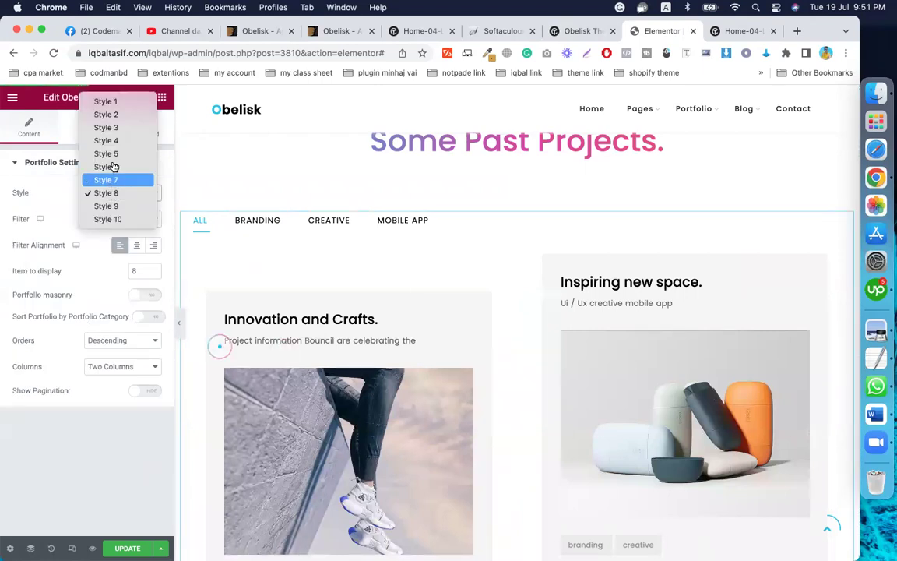
pyautogui.click(114, 169)
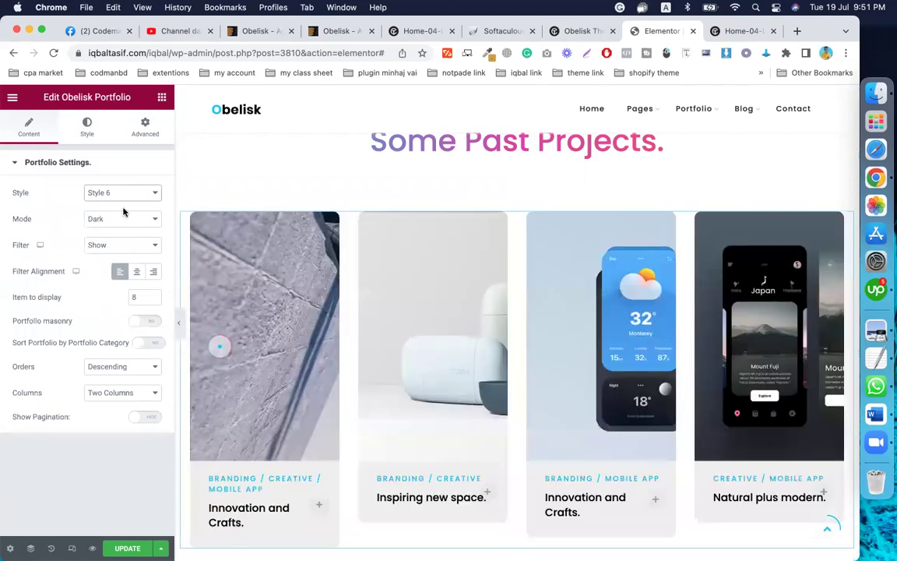
pyautogui.click(121, 199)
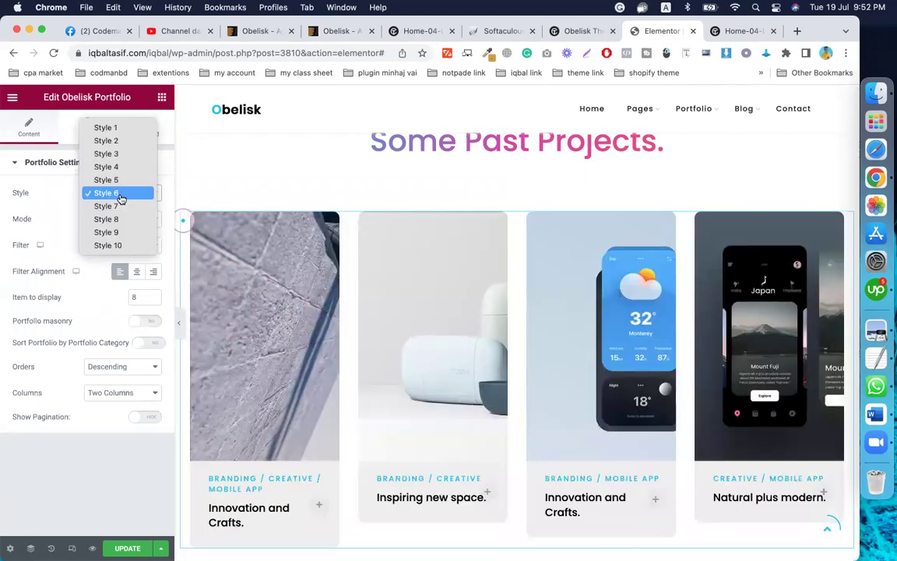
pyautogui.click(117, 181)
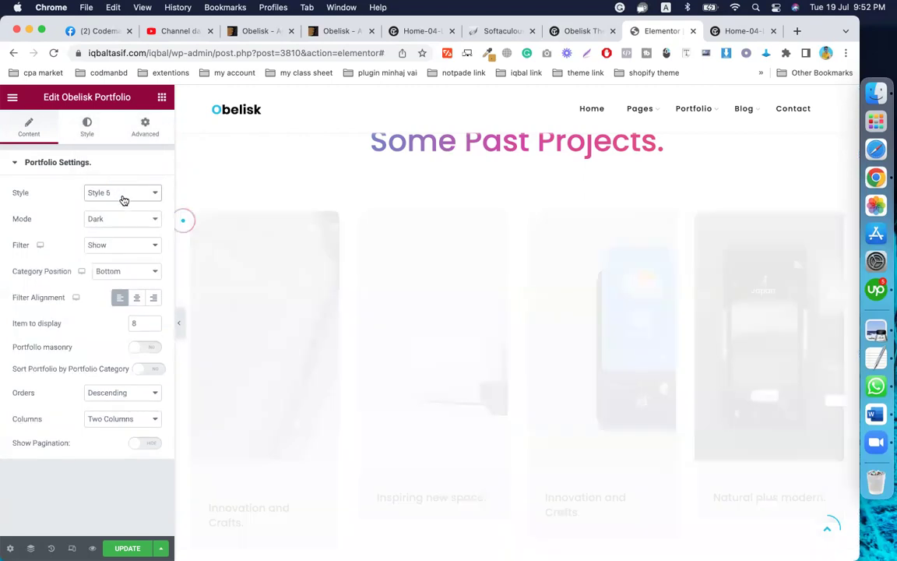
pyautogui.click(122, 200)
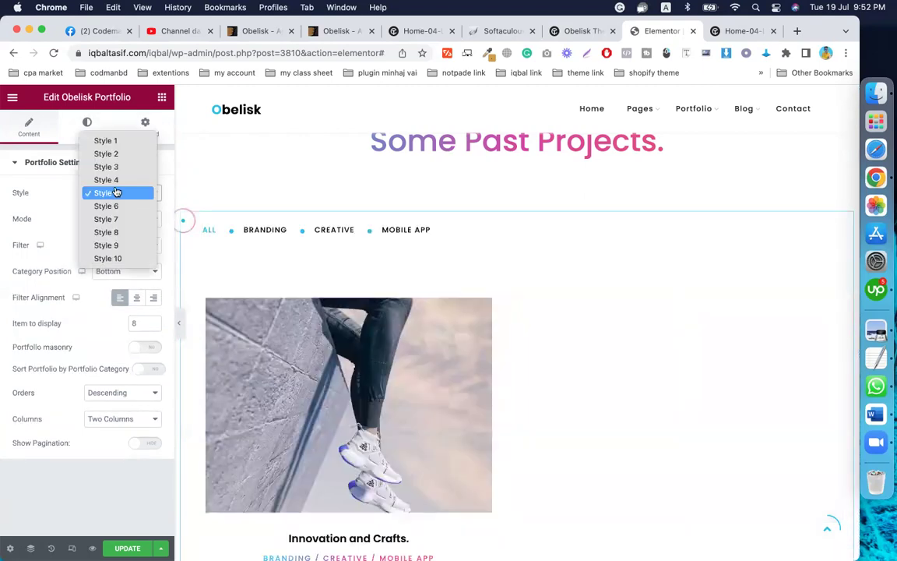
pyautogui.click(106, 142)
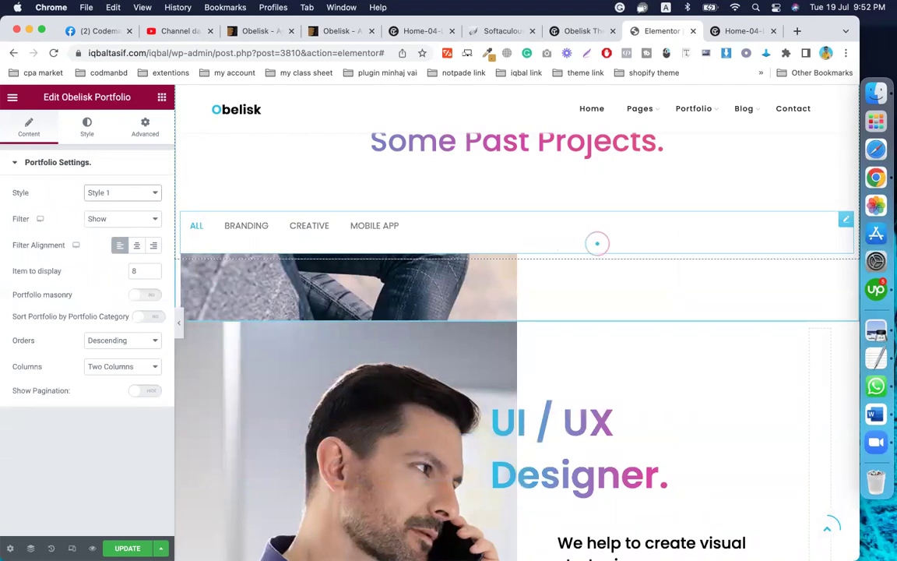
pyautogui.scroll(-5, 498, 352)
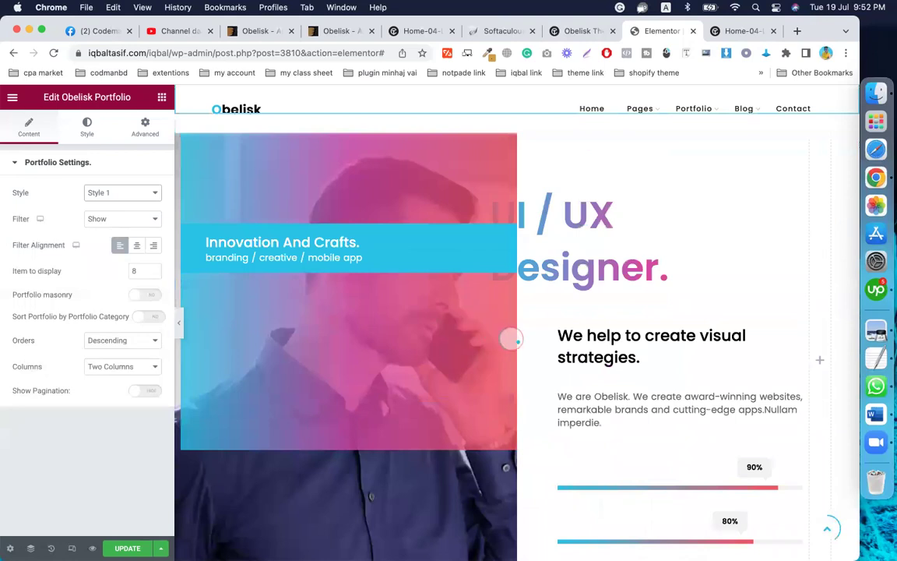
# Try Style 2, Style 3 and Style 4 on the portfolio widget and view each layout.
pyautogui.click(111, 195)
pyautogui.click(99, 204)
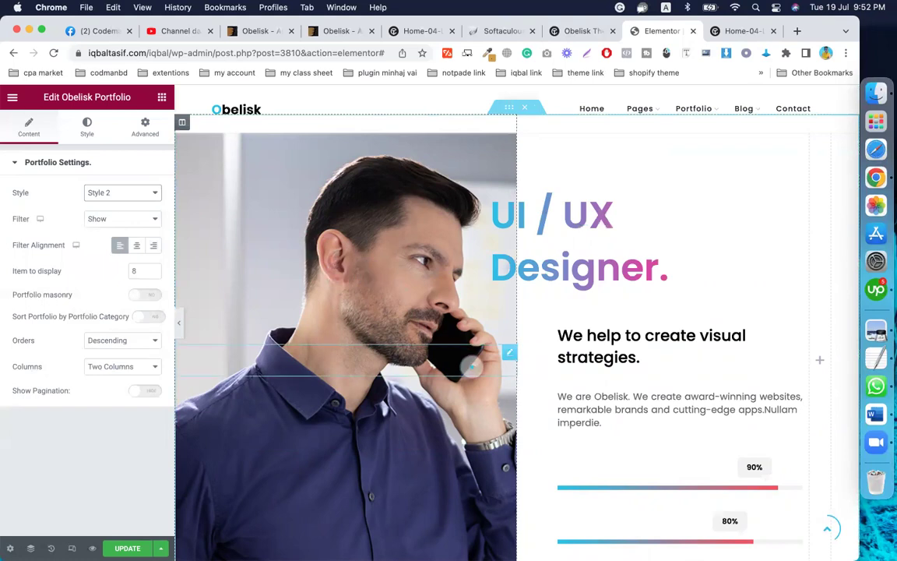
pyautogui.click(117, 196)
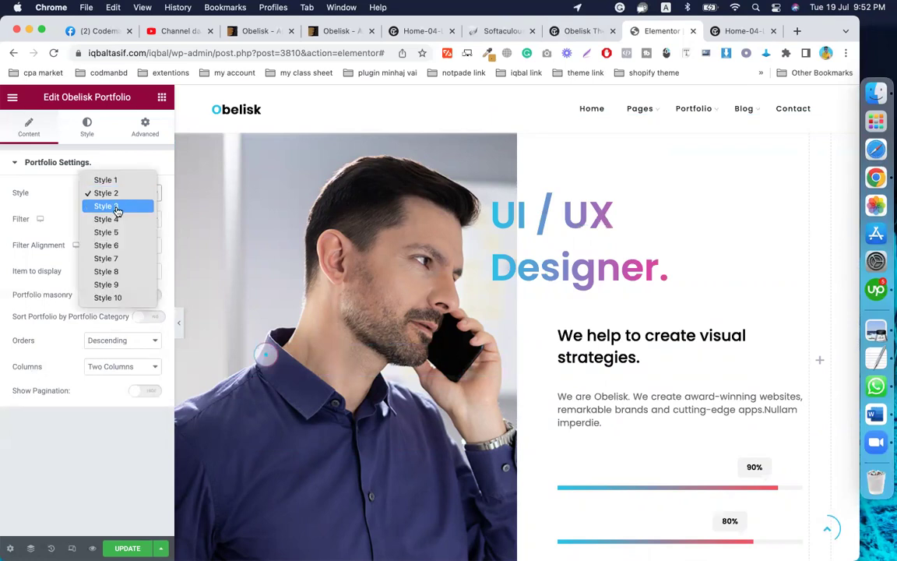
pyautogui.press('Escape')
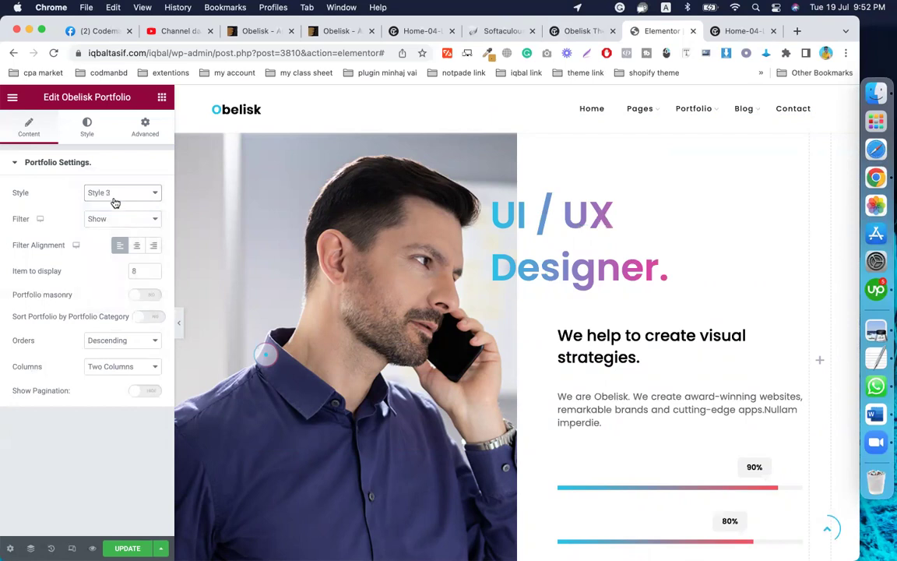
pyautogui.click(114, 199)
pyautogui.click(111, 209)
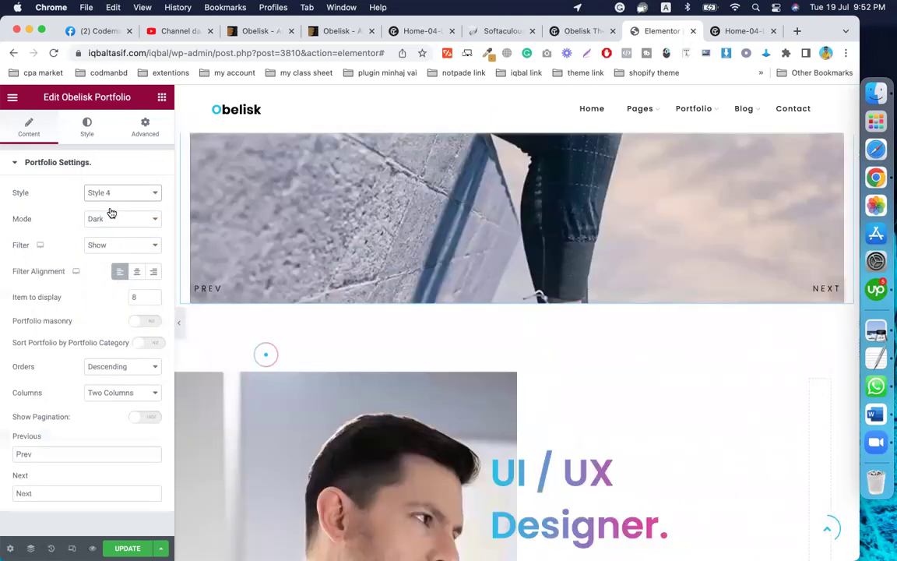
pyautogui.click(464, 283)
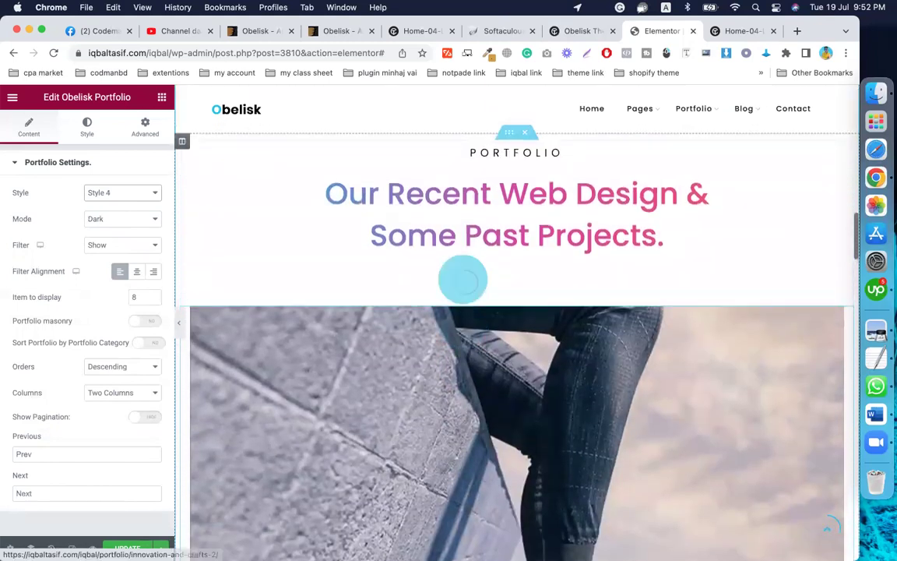
pyautogui.click(184, 274)
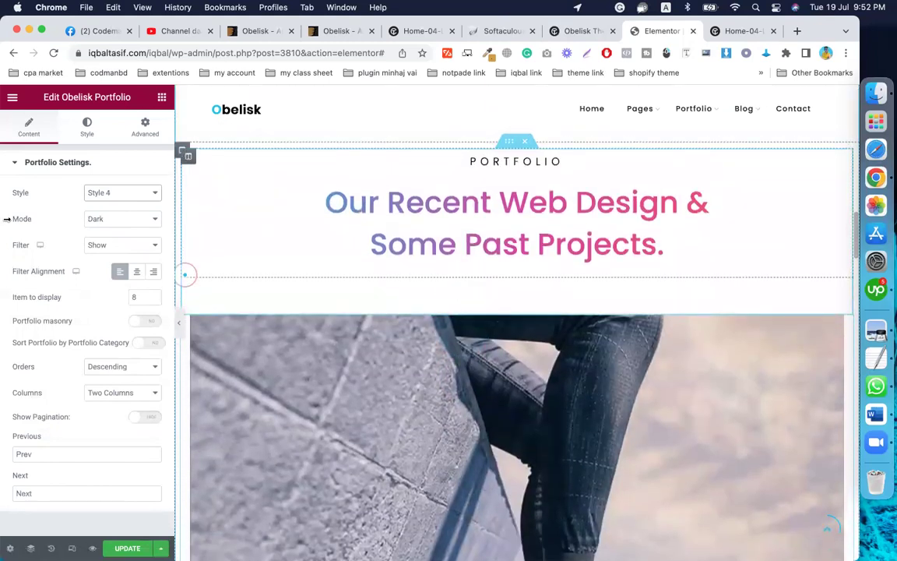
# Try Style 5, Style 6 and Style 7 on the portfolio widget and view each layout.
pyautogui.click(122, 194)
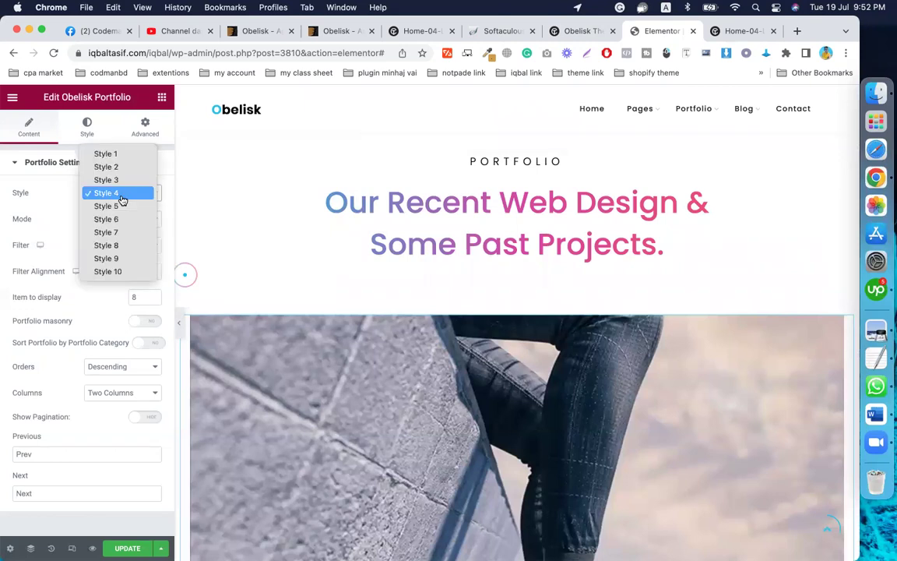
pyautogui.click(120, 207)
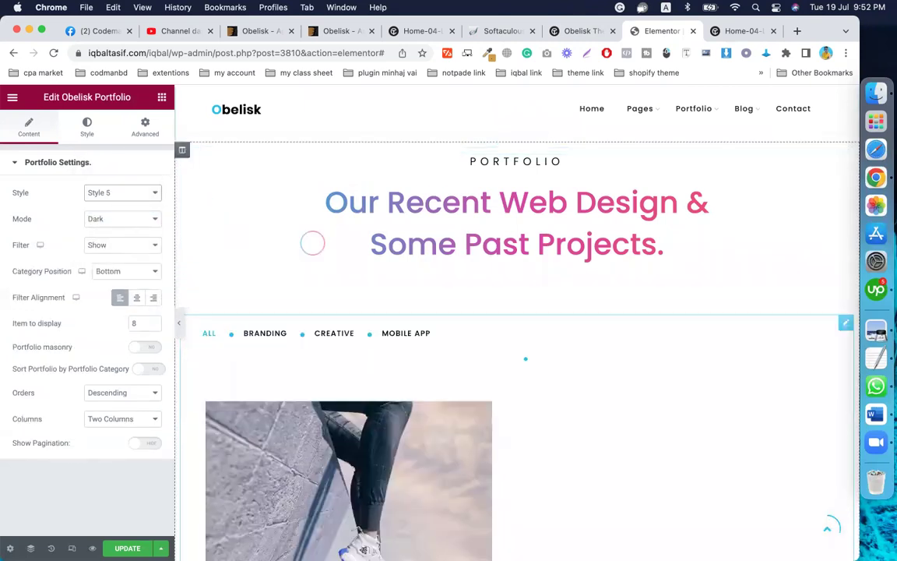
pyautogui.scroll(-5, 415, 428)
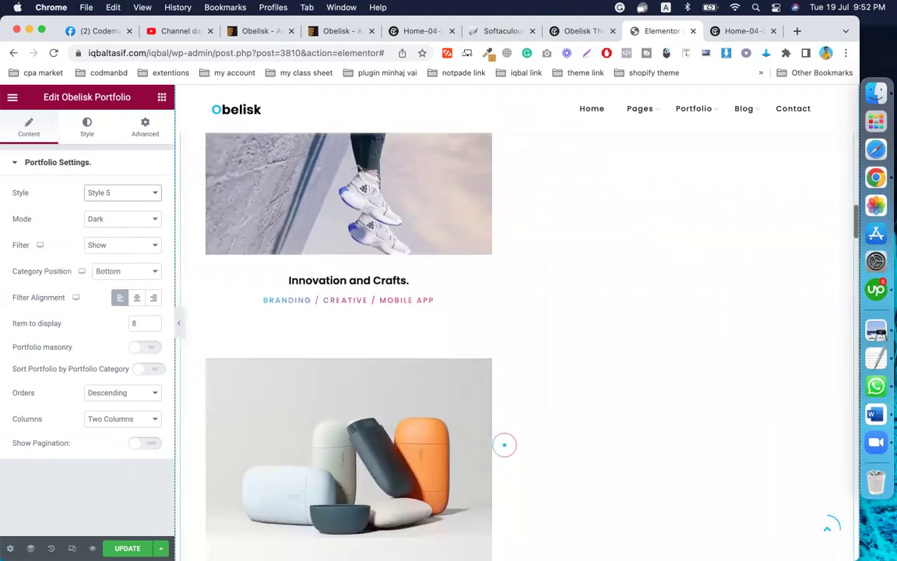
pyautogui.scroll(2, 416, 428)
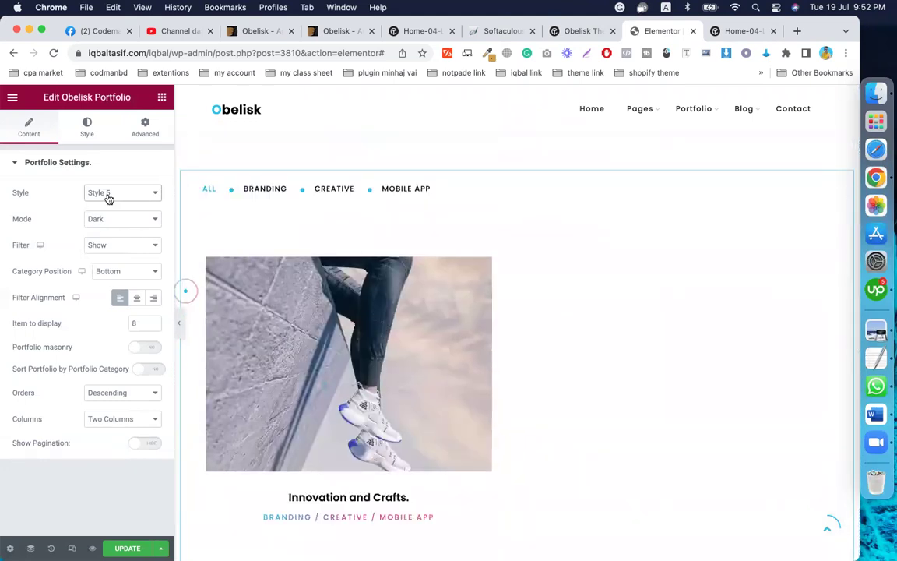
pyautogui.click(108, 194)
pyautogui.click(109, 207)
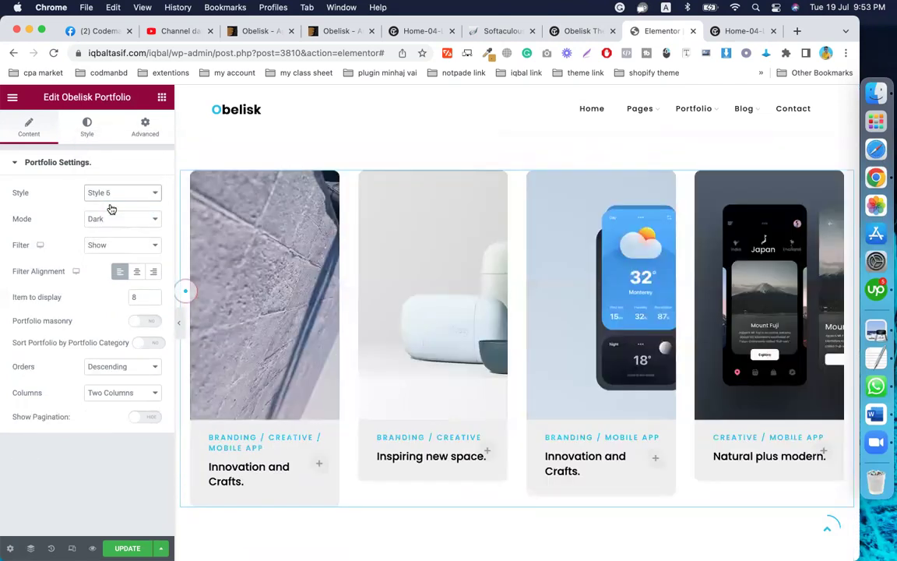
pyautogui.click(113, 198)
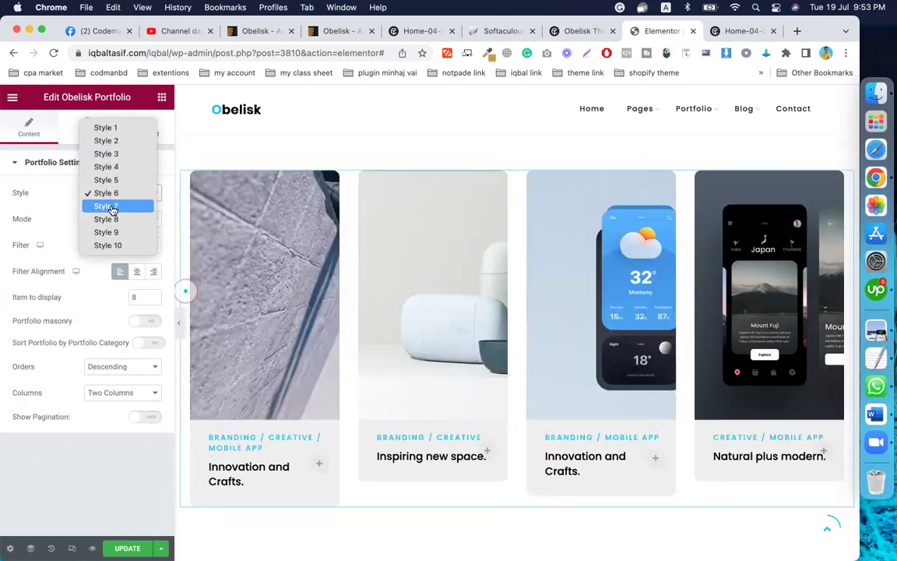
pyautogui.click(113, 207)
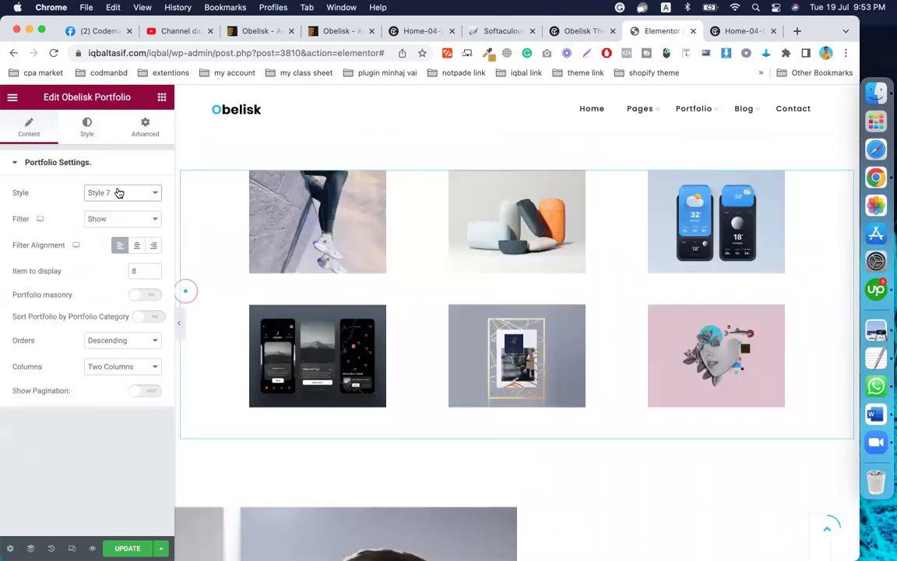
# Set the portfolio widget's style to Style 8 and look through its project cards.
pyautogui.click(119, 194)
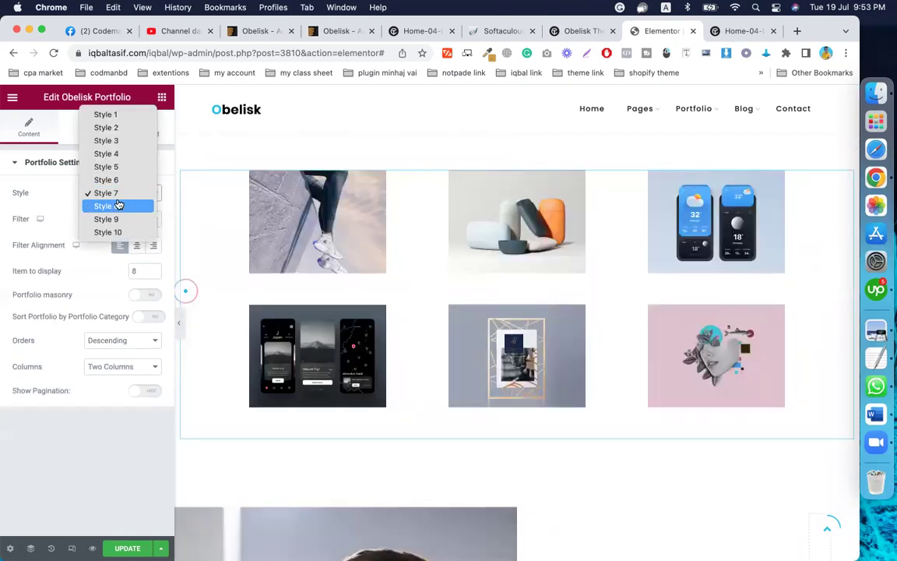
pyautogui.click(119, 205)
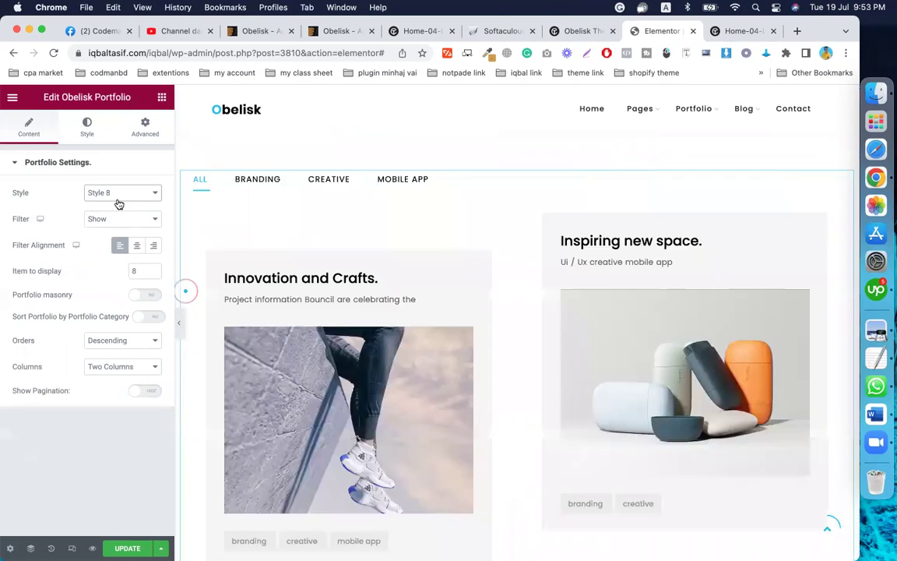
pyautogui.scroll(-5, 692, 417)
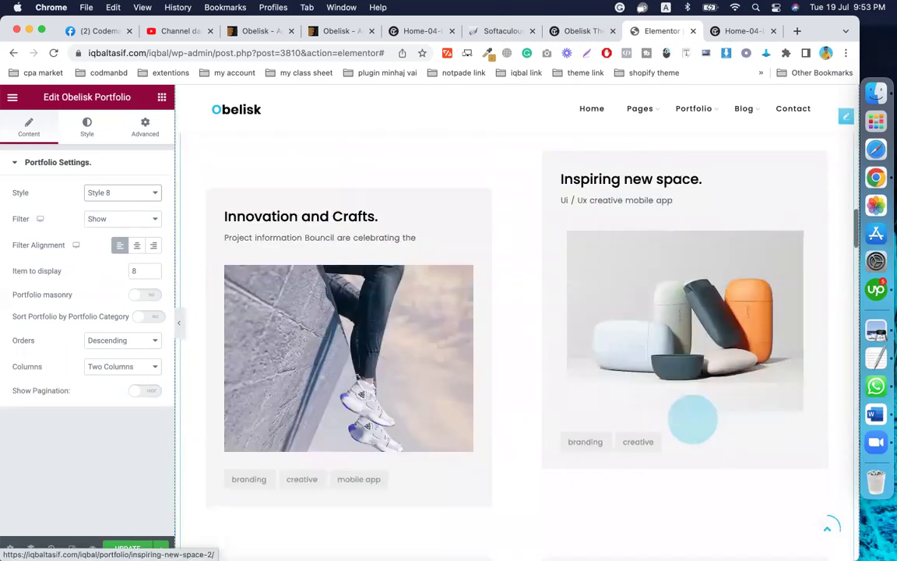
pyautogui.scroll(-5, 696, 423)
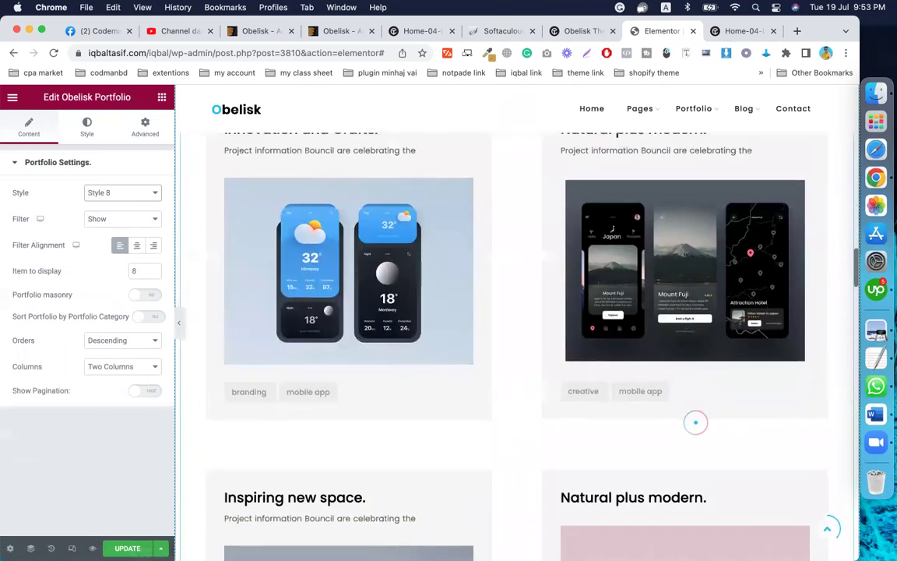
pyautogui.scroll(-2, 693, 421)
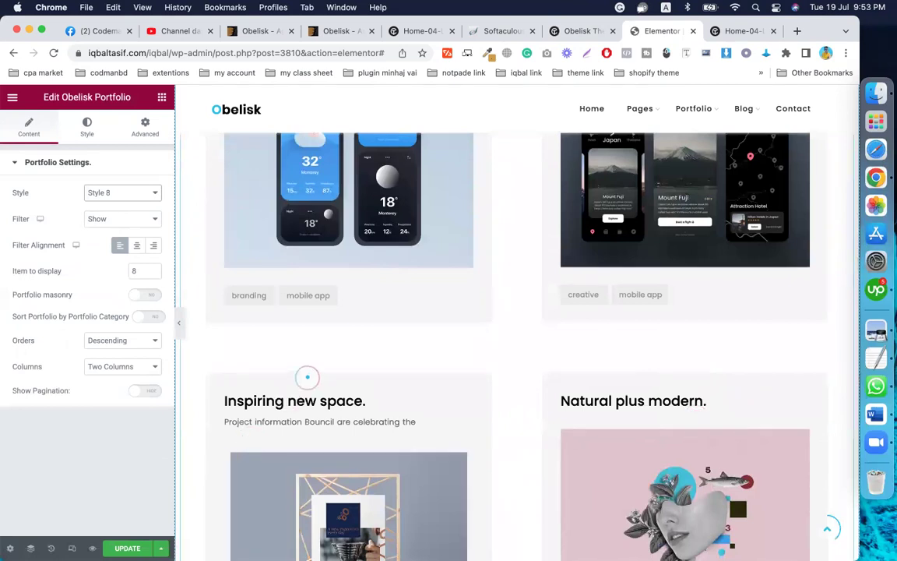
pyautogui.scroll(1, 308, 377)
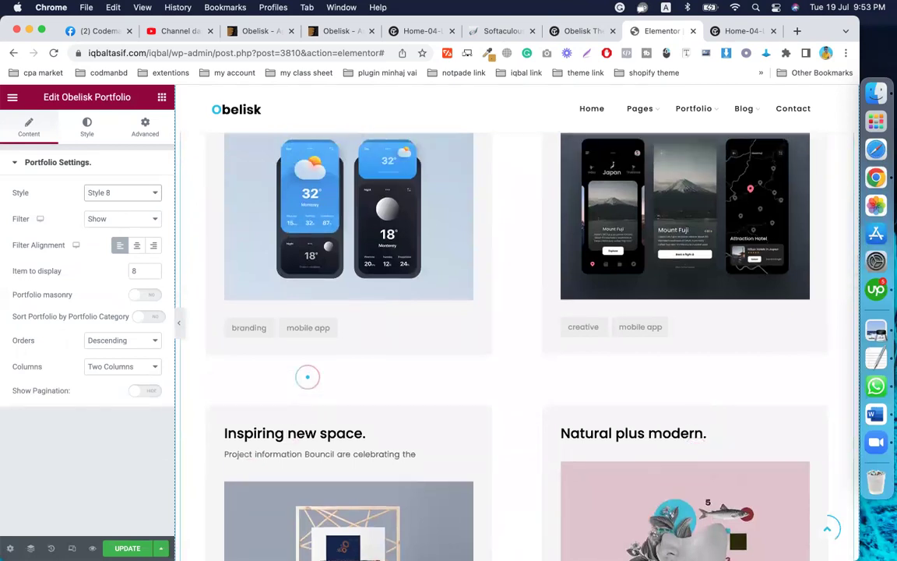
pyautogui.scroll(1, 308, 377)
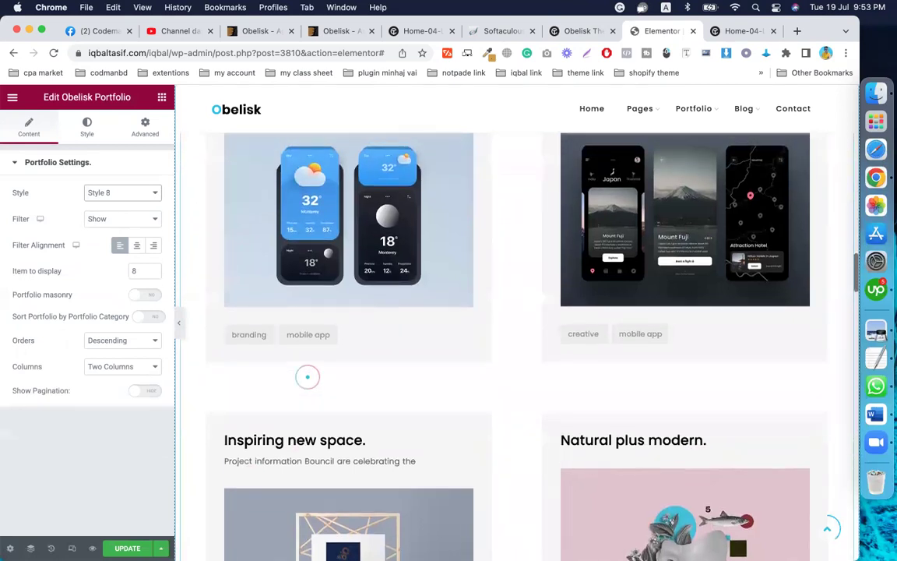
# Set the portfolio widget to Three Columns and check the card layout.
pyautogui.click(127, 373)
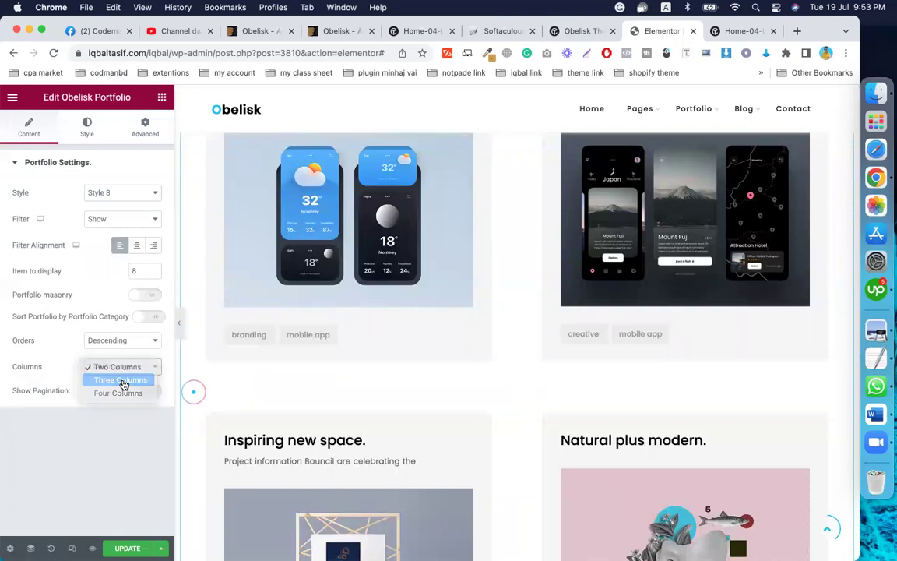
pyautogui.click(123, 382)
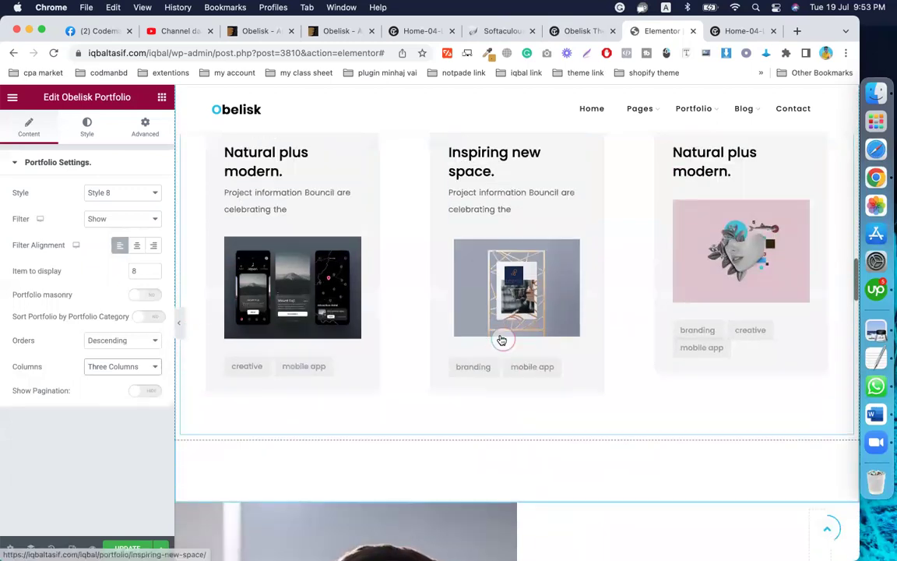
pyautogui.scroll(5, 503, 339)
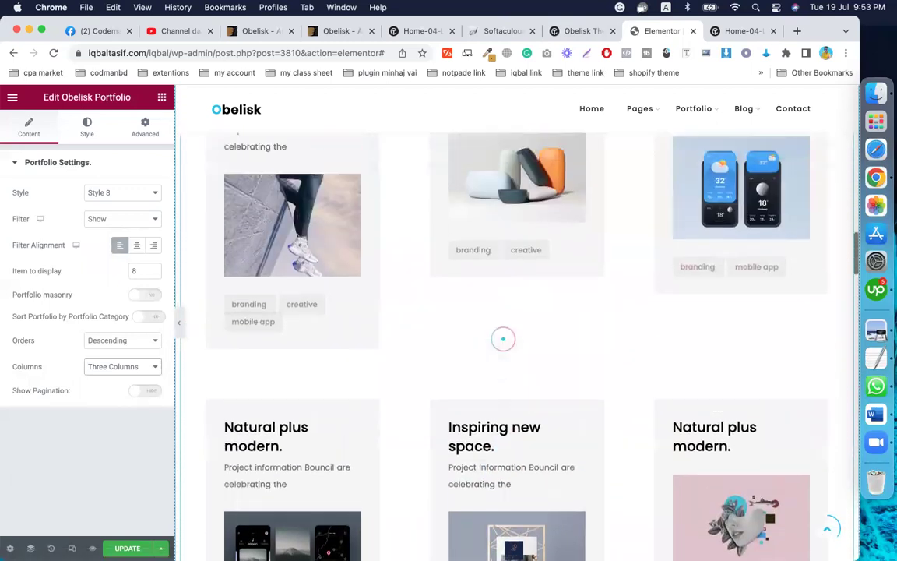
pyautogui.scroll(2, 502, 339)
pyautogui.scroll(-6, 502, 337)
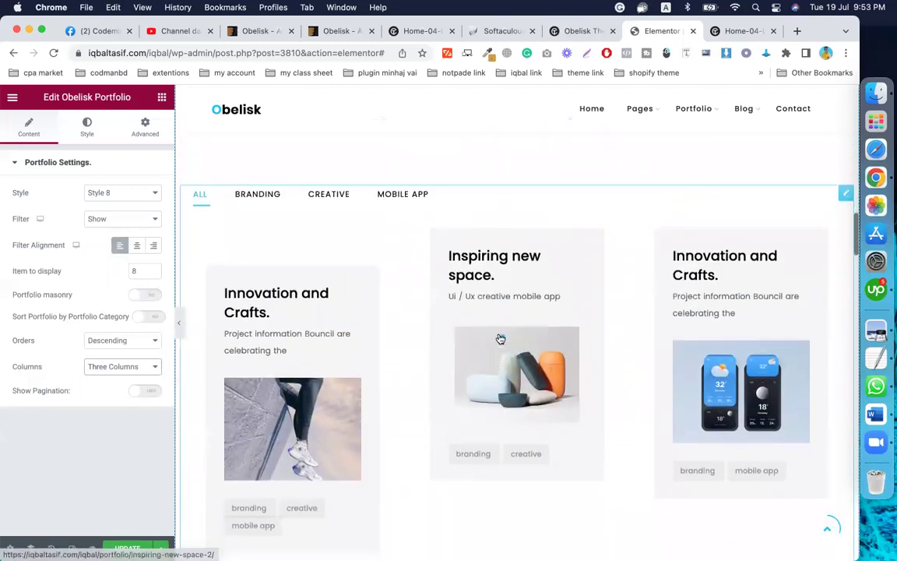
# Try hiding the portfolio widget's category filter and set it back to Show.
pyautogui.scroll(-3, 502, 337)
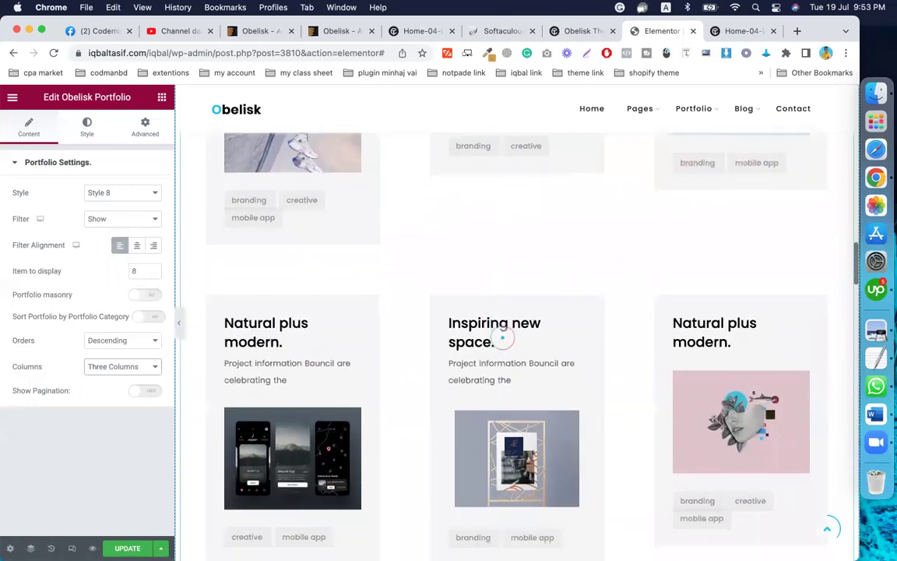
pyautogui.scroll(-3, 502, 338)
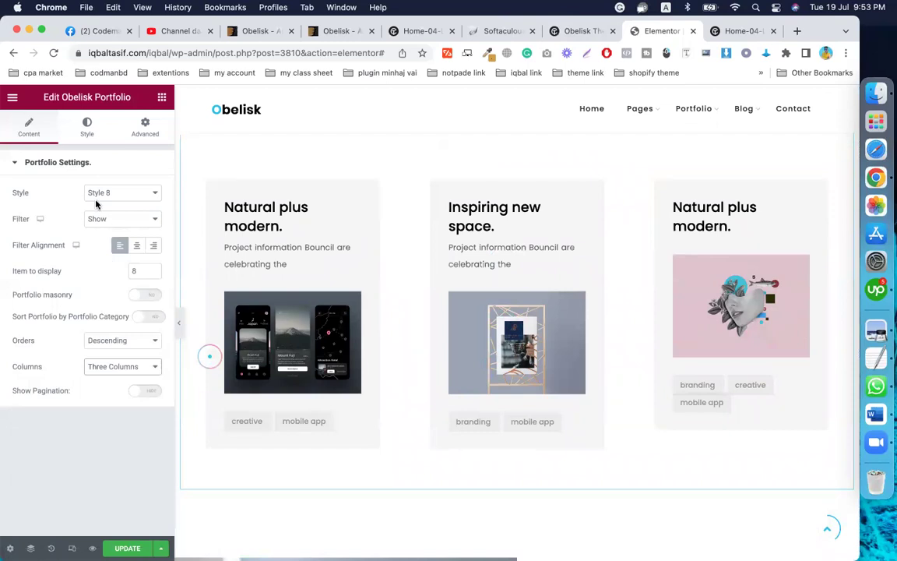
pyautogui.click(108, 221)
pyautogui.click(108, 221)
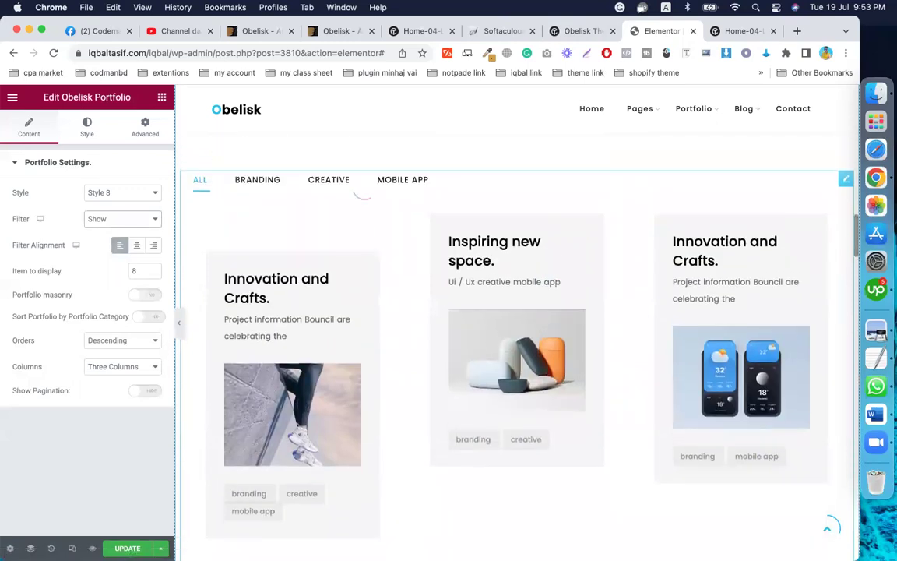
pyautogui.click(198, 228)
pyautogui.click(106, 222)
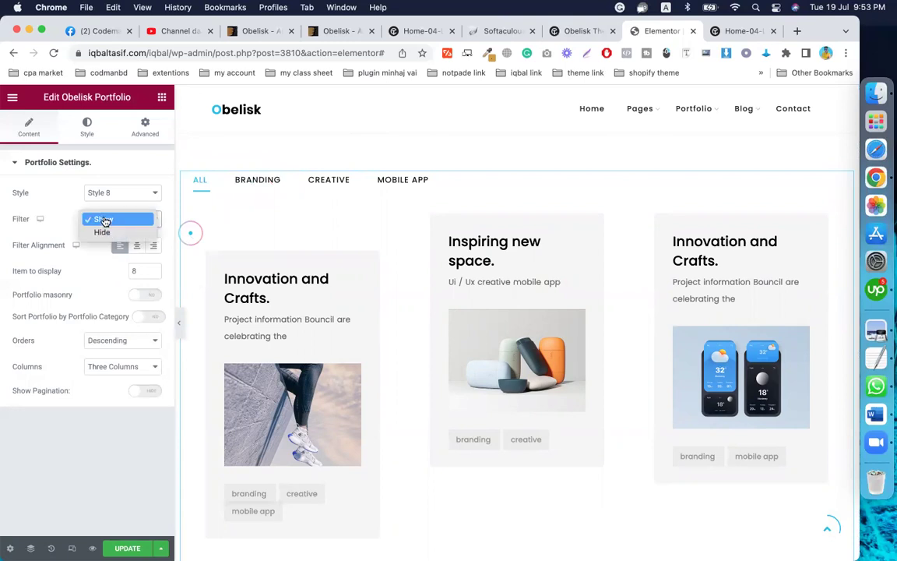
pyautogui.click(104, 232)
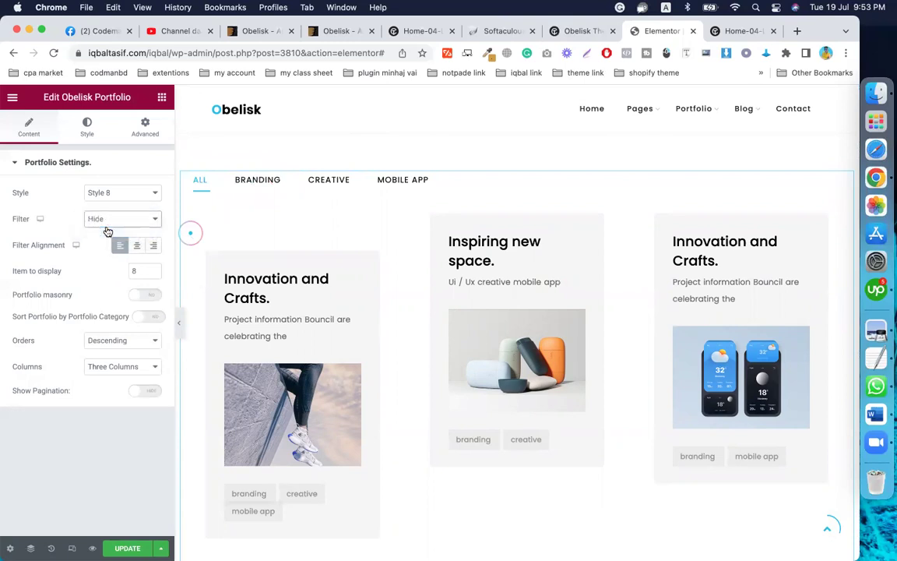
pyautogui.click(110, 223)
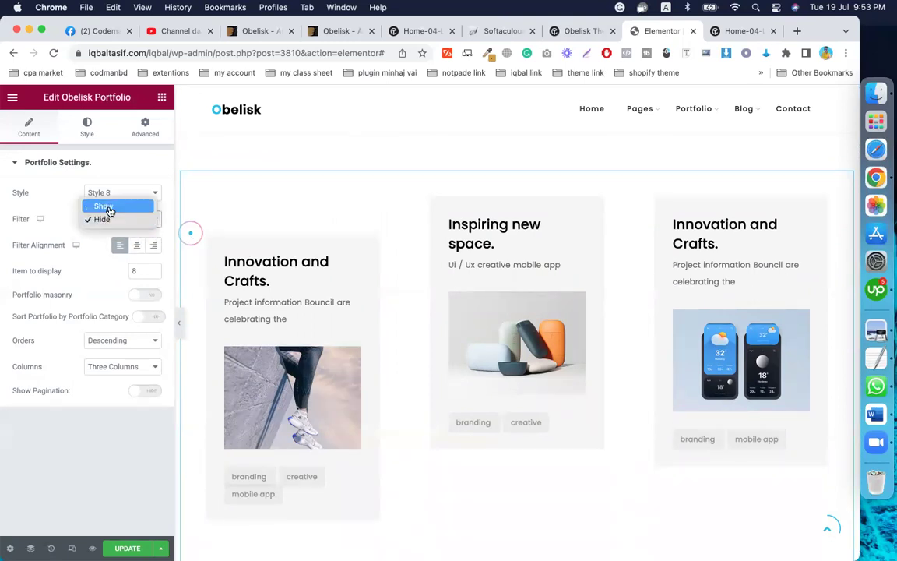
pyautogui.click(106, 204)
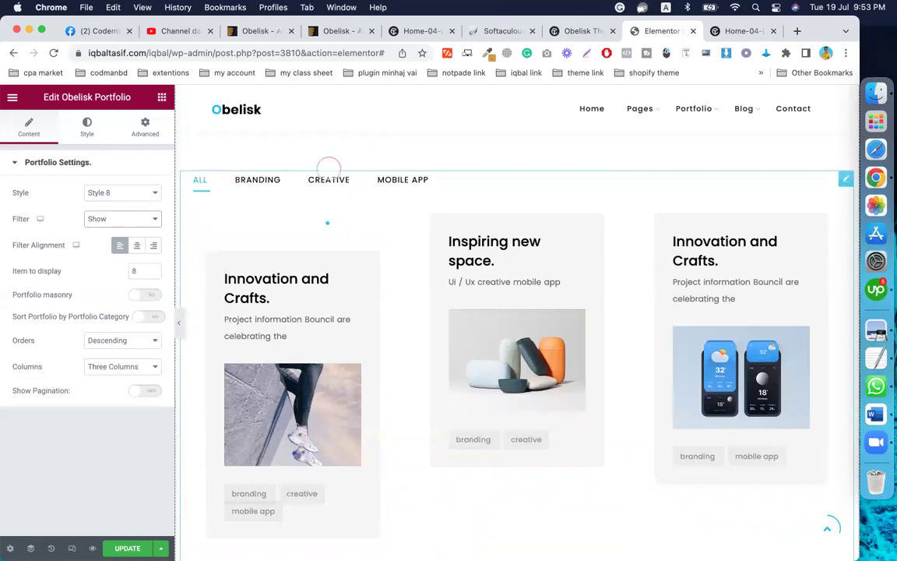
# Look through the portfolio cards, the UI / UX Designer section and the testimonials heading below them.
pyautogui.scroll(-5, 348, 466)
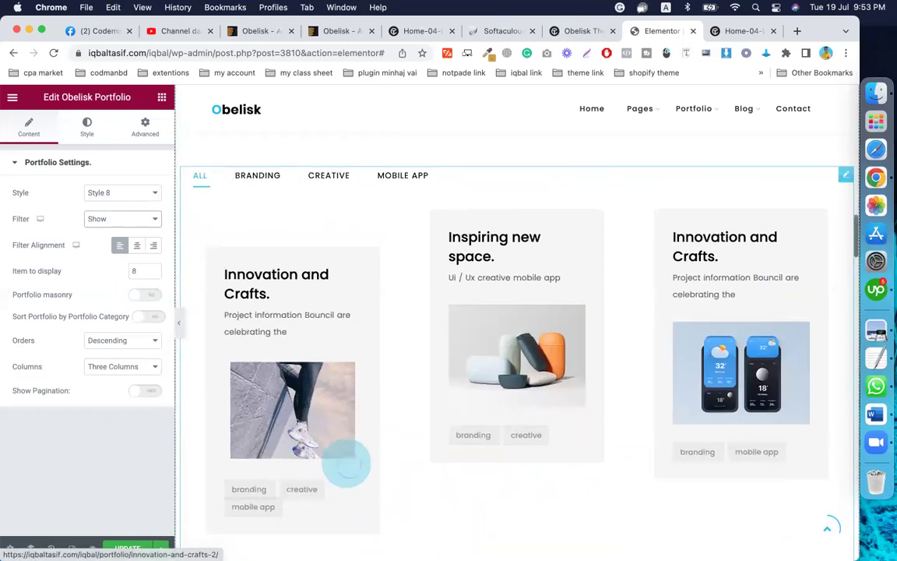
pyautogui.scroll(-9, 347, 467)
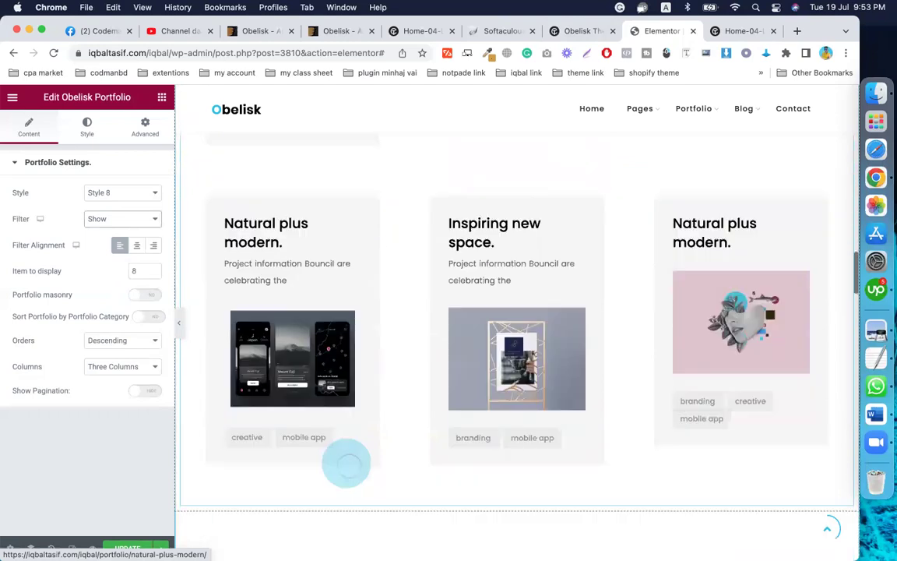
pyautogui.scroll(-6, 349, 466)
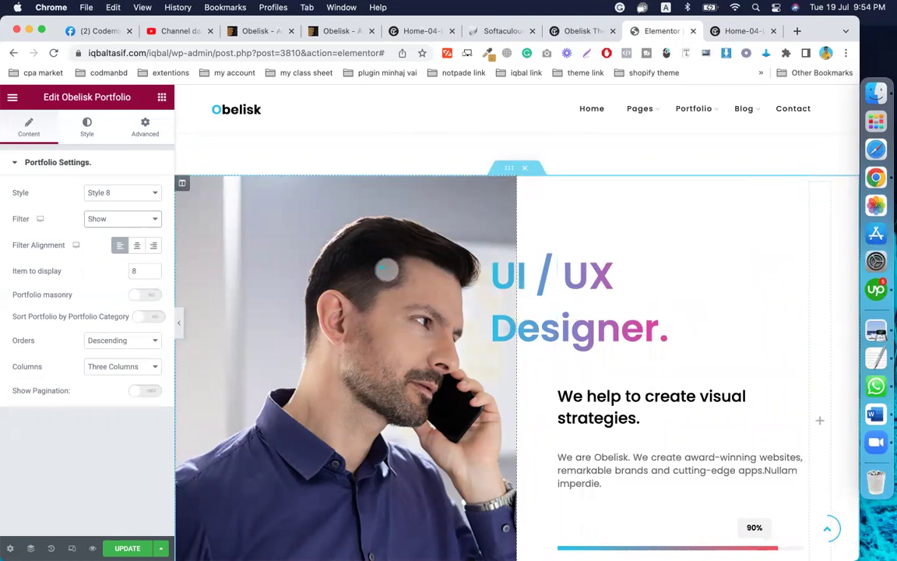
pyautogui.scroll(-3, 373, 242)
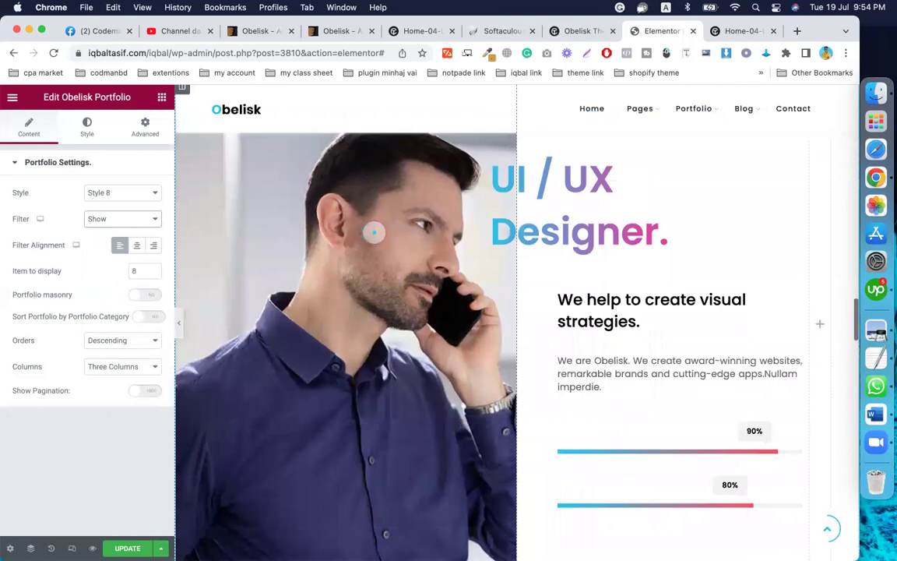
pyautogui.scroll(-5, 637, 483)
pyautogui.scroll(-3, 639, 436)
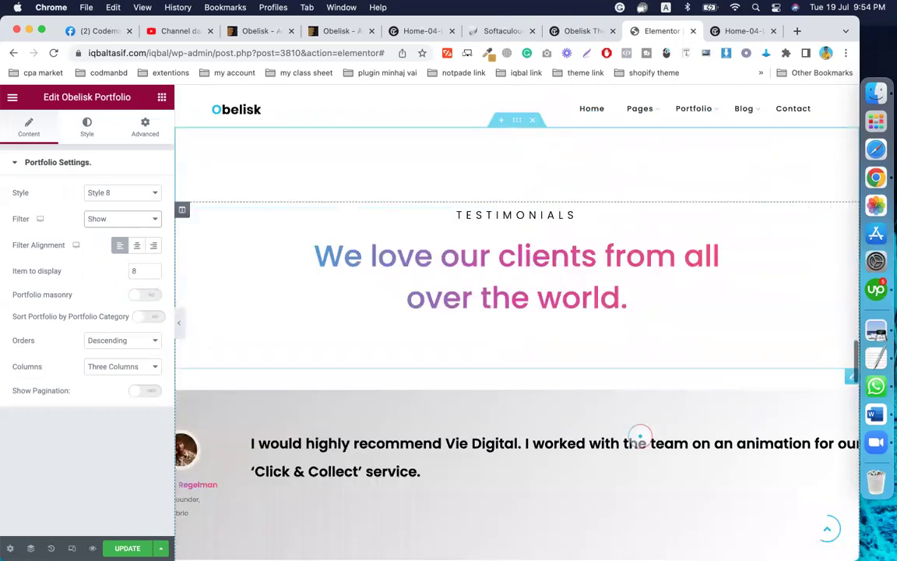
pyautogui.scroll(8, 637, 436)
pyautogui.scroll(2, 637, 434)
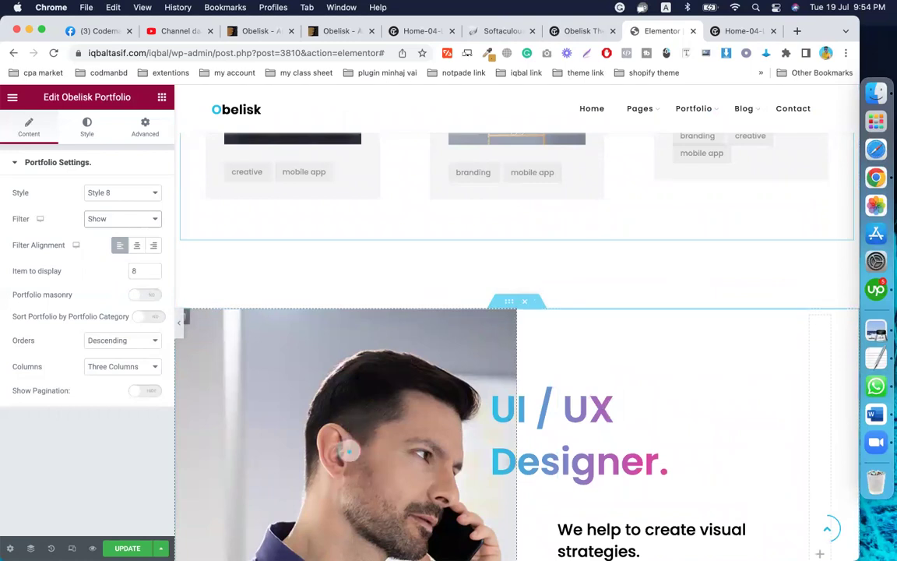
pyautogui.scroll(-3, 345, 450)
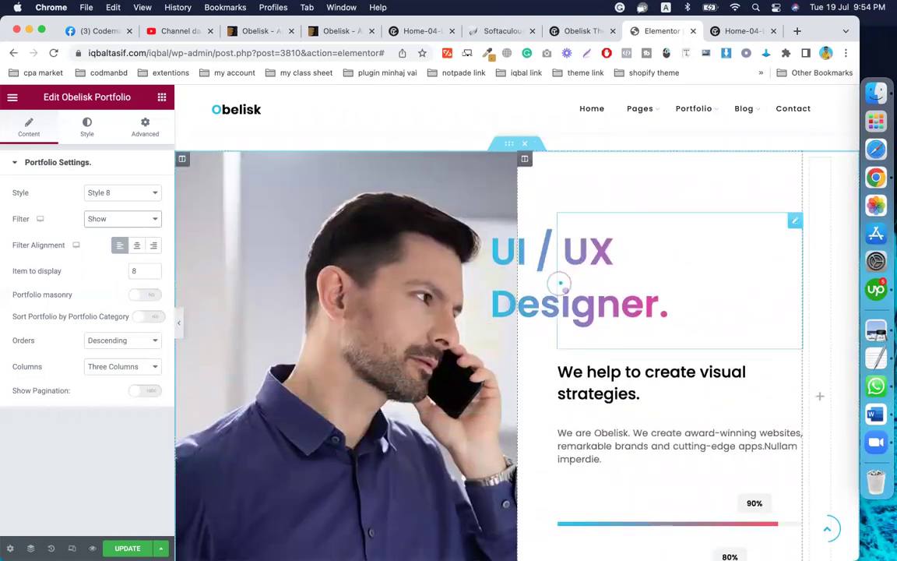
# Open the UI / UX Designer heading's settings and the background style settings of the photo column beside it.
pyautogui.click(560, 284)
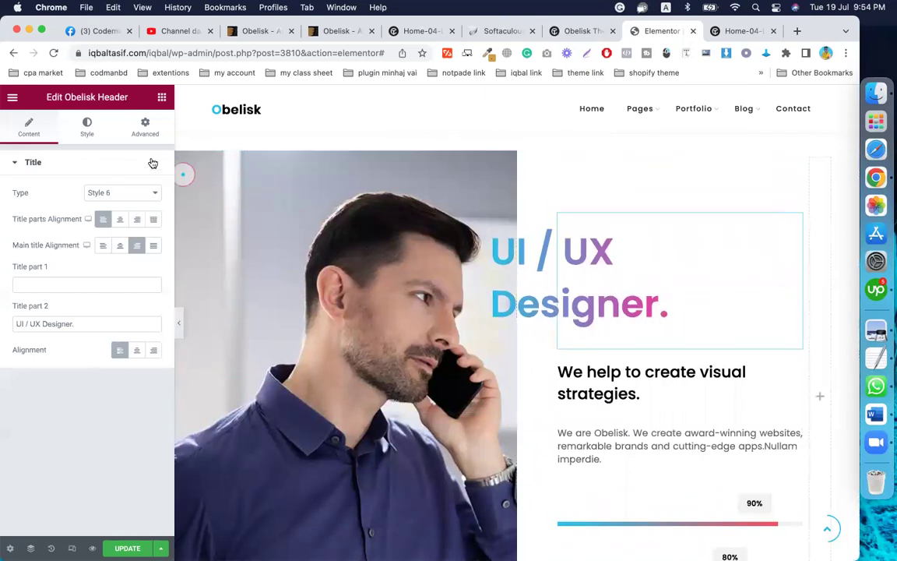
pyautogui.click(185, 162)
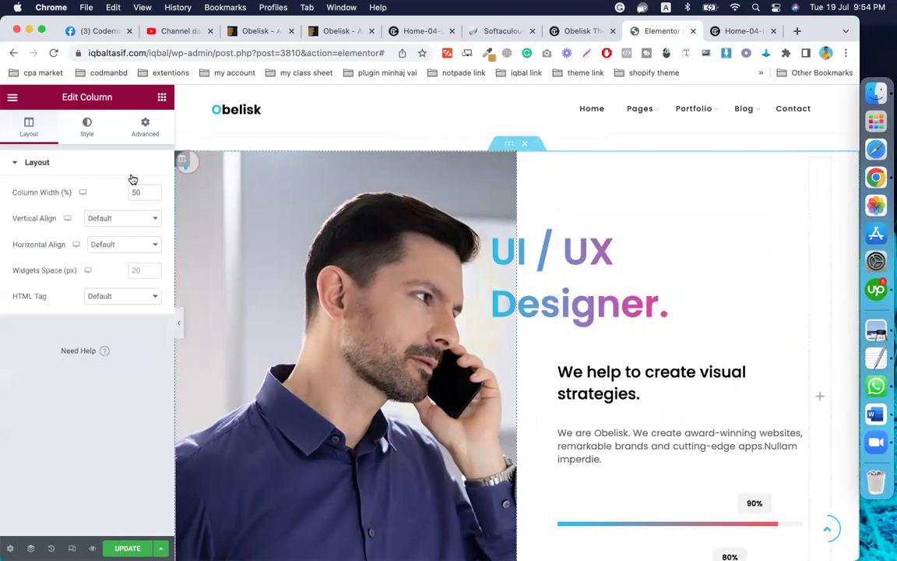
pyautogui.click(87, 128)
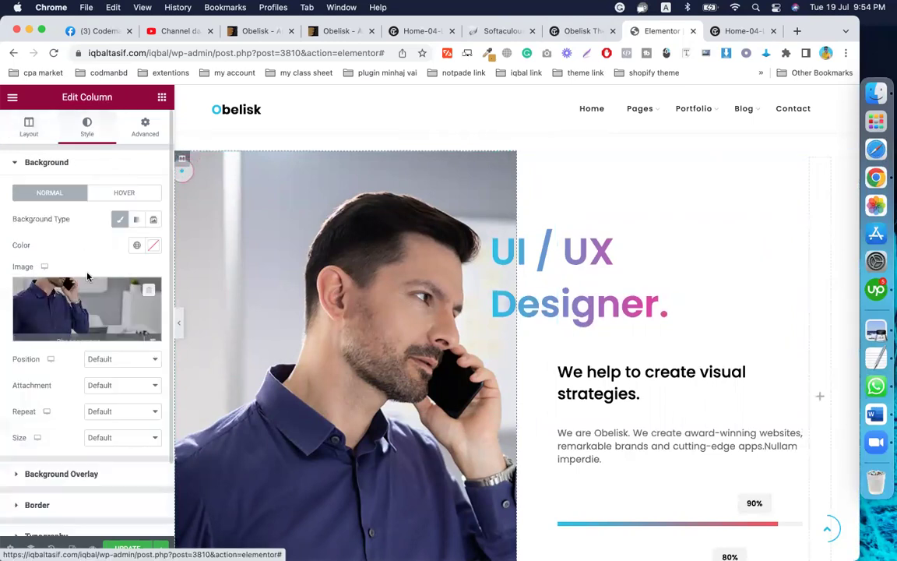
# Look through the testimonials, trending news and contact form sections, update the page and return to its beginning.
pyautogui.scroll(-10, 661, 389)
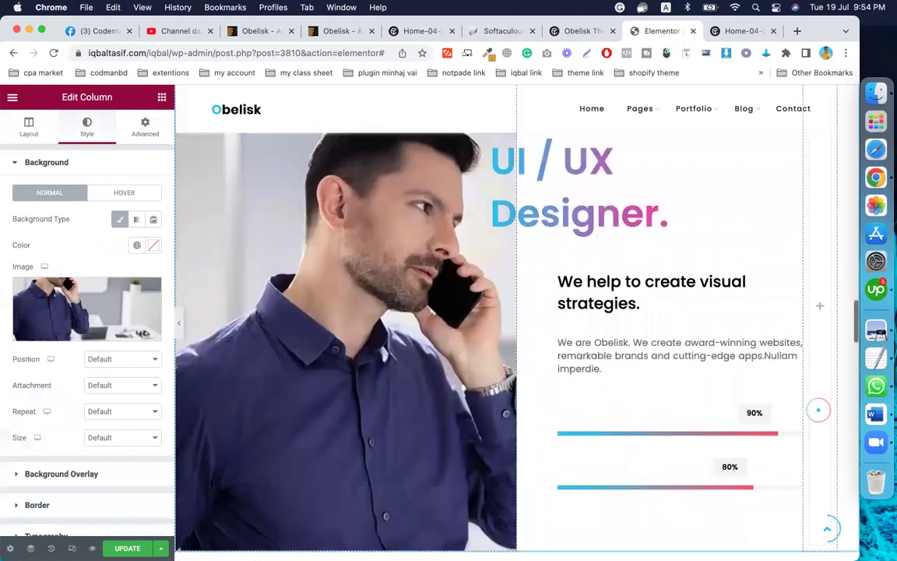
pyautogui.scroll(-5, 818, 410)
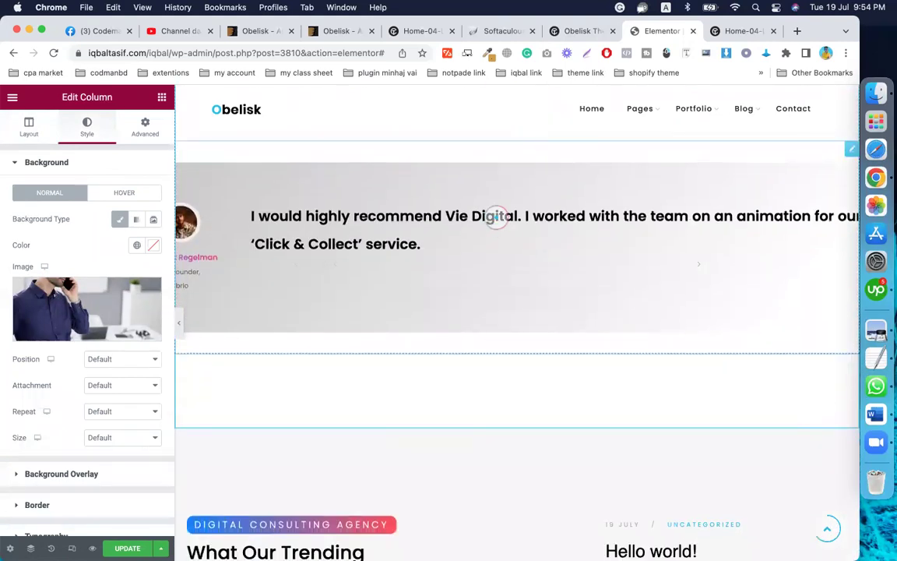
pyautogui.scroll(-5, 497, 218)
pyautogui.scroll(-5, 496, 217)
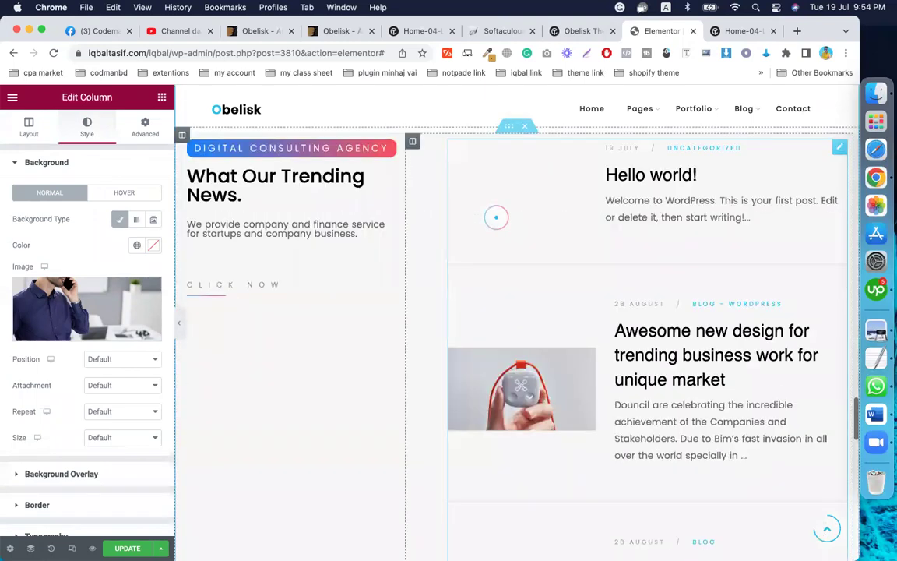
pyautogui.scroll(-5, 496, 217)
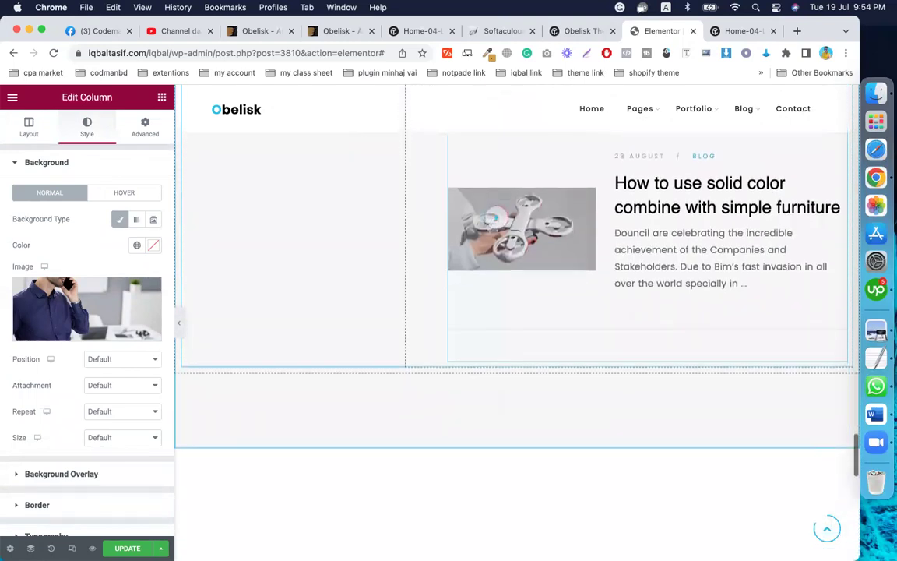
pyautogui.scroll(-2, 496, 217)
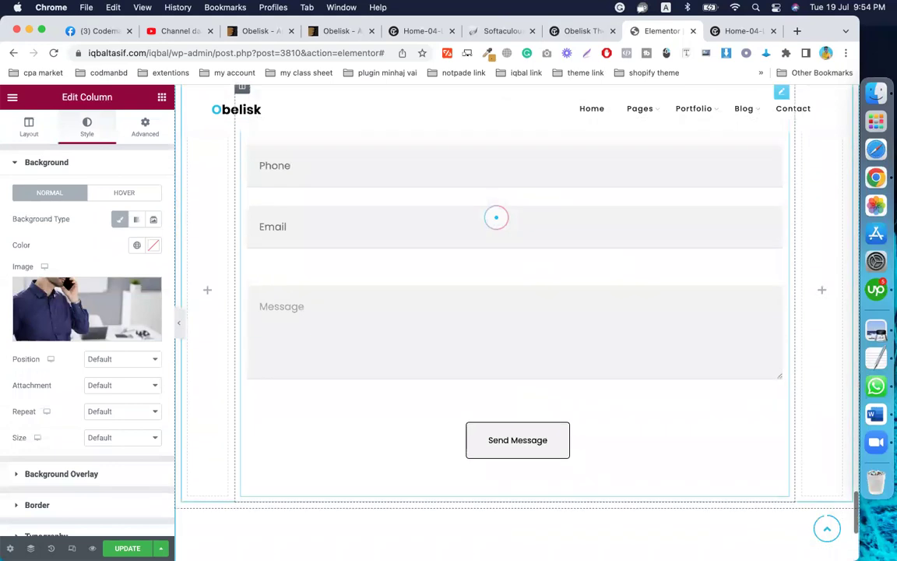
pyautogui.scroll(-4, 619, 276)
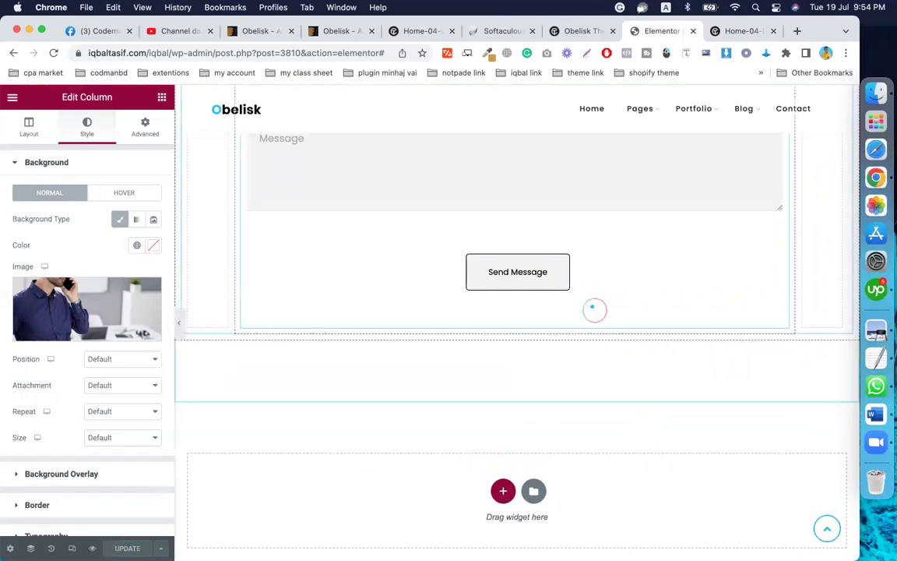
pyautogui.scroll(20, 592, 308)
pyautogui.scroll(5, 592, 306)
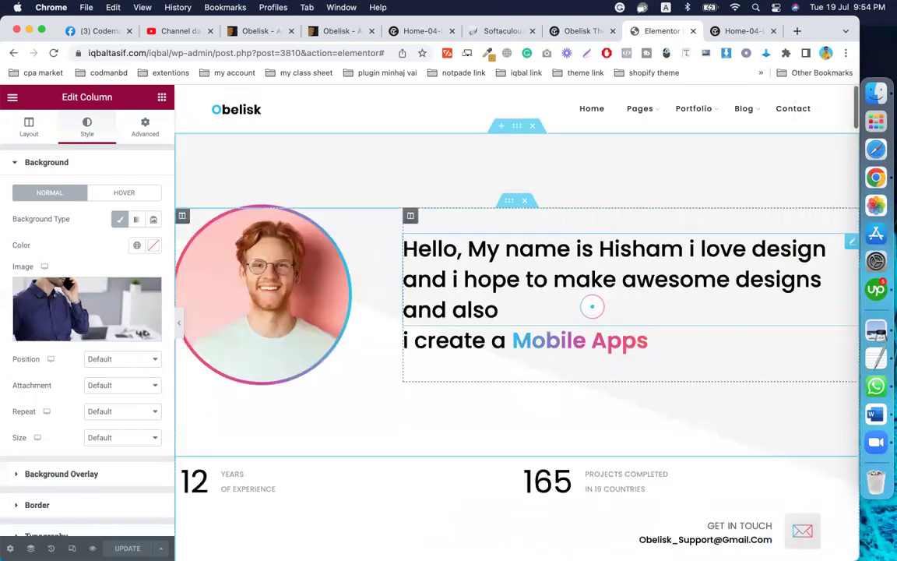
pyautogui.click(582, 31)
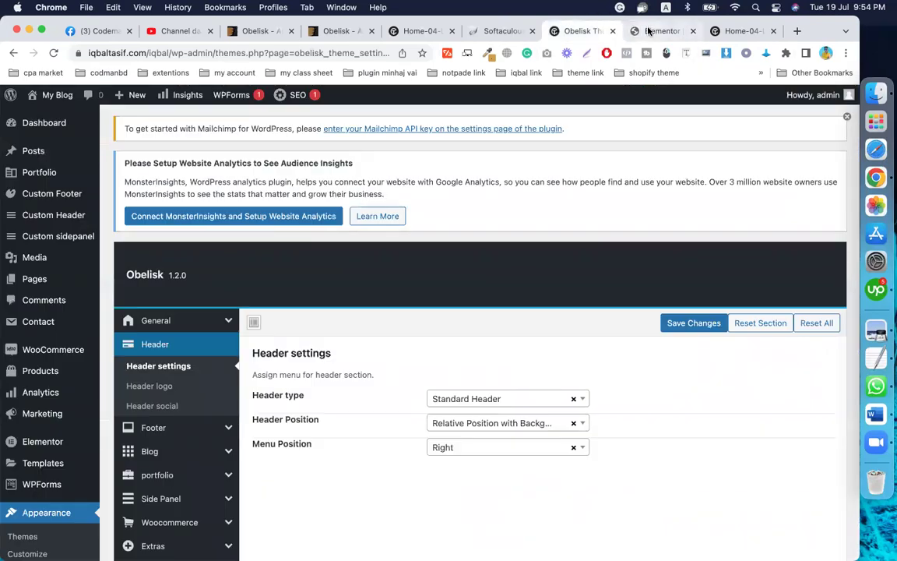
pyautogui.click(654, 32)
pyautogui.click(569, 31)
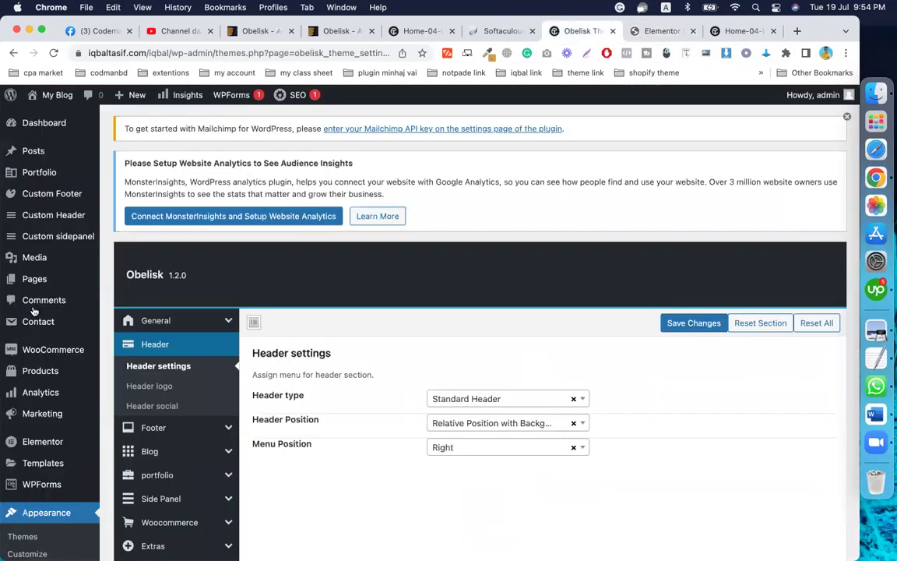
pyautogui.moveTo(53, 411)
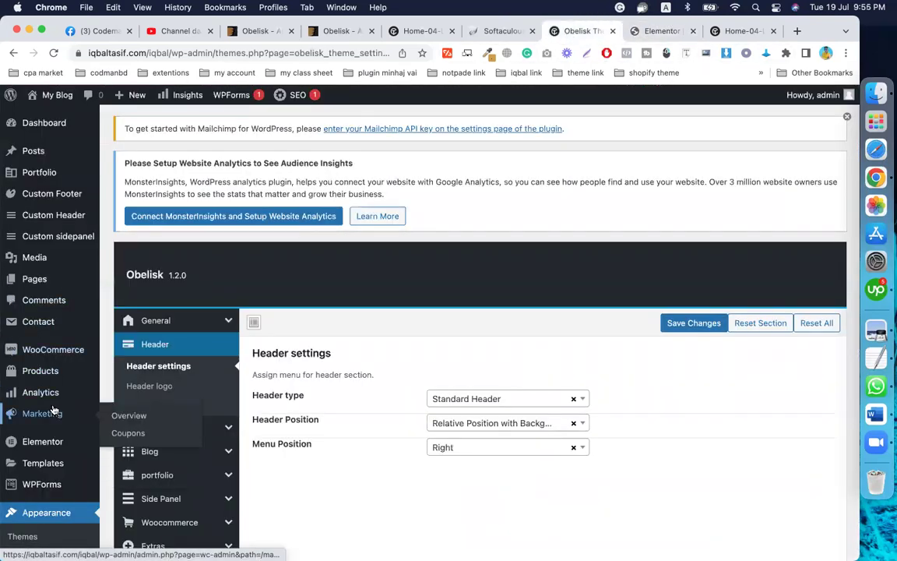
pyautogui.click(658, 31)
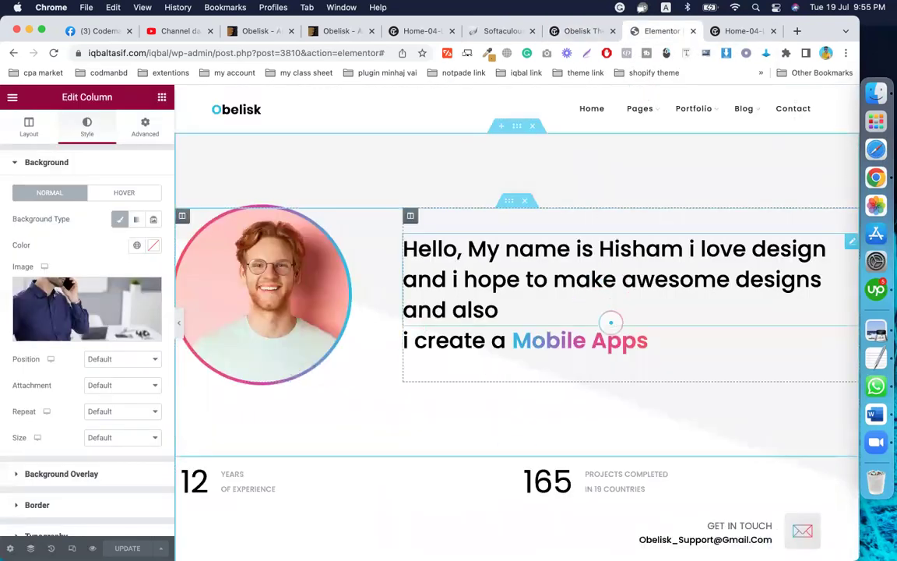
pyautogui.scroll(-1, 611, 322)
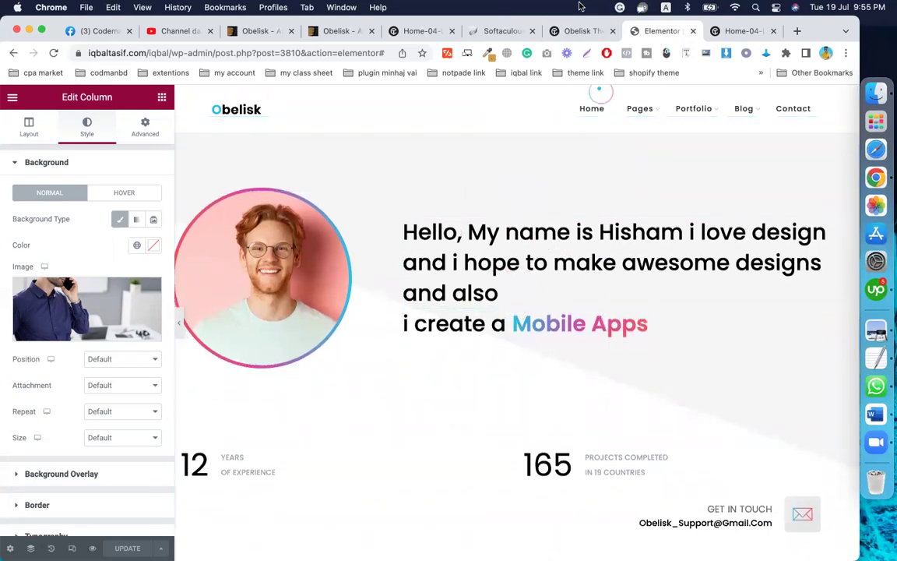
# Open the Side Panel settings in the Obelisk theme options and look through the WordPress admin menu.
pyautogui.click(563, 33)
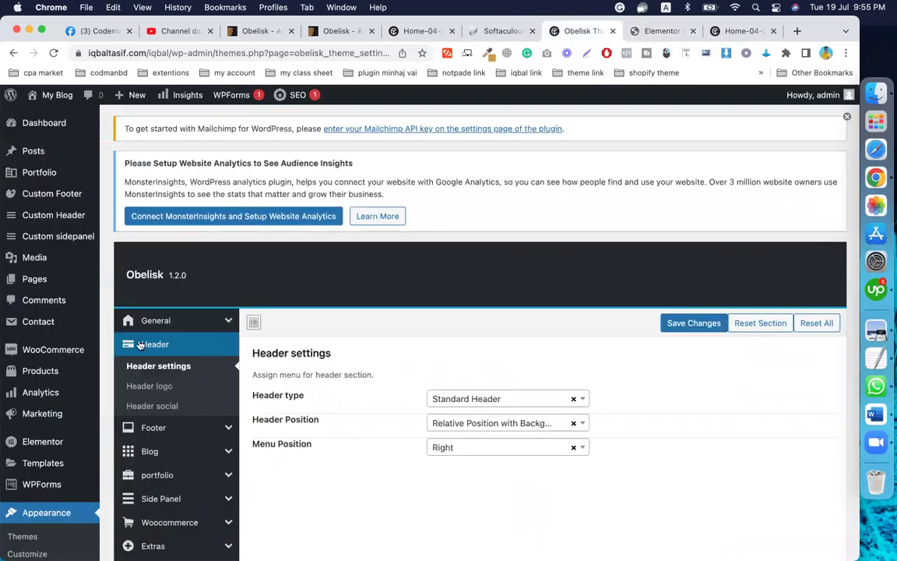
pyautogui.scroll(-3, 161, 475)
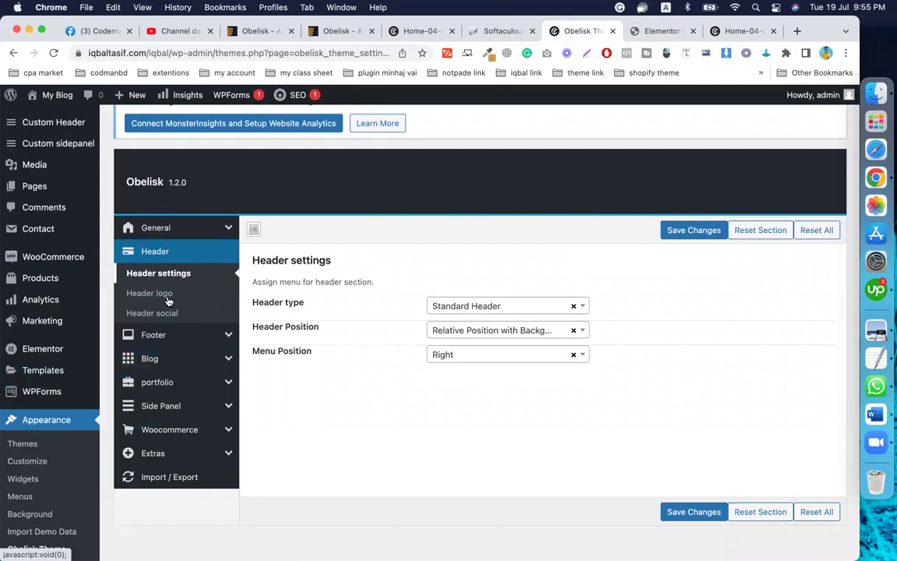
pyautogui.click(159, 410)
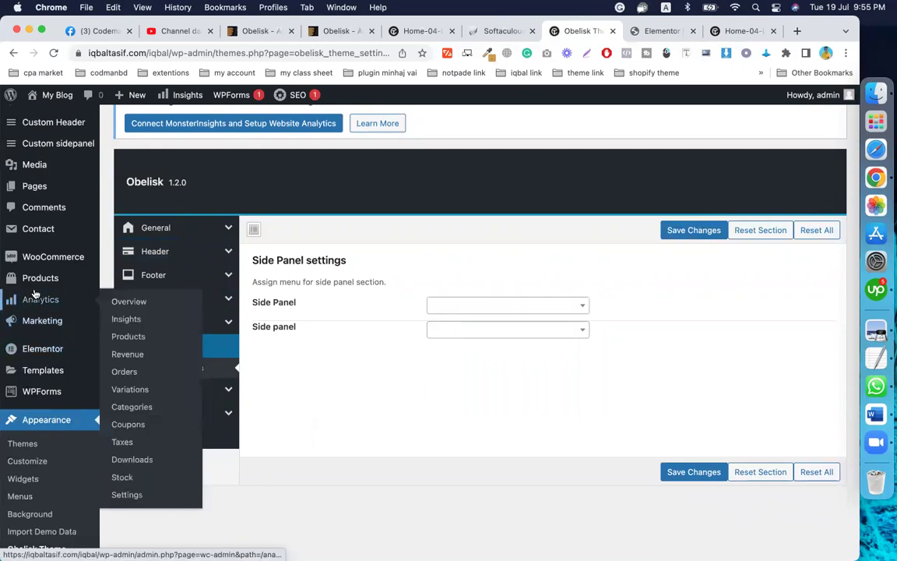
pyautogui.scroll(-4, 34, 296)
pyautogui.scroll(-5, 34, 294)
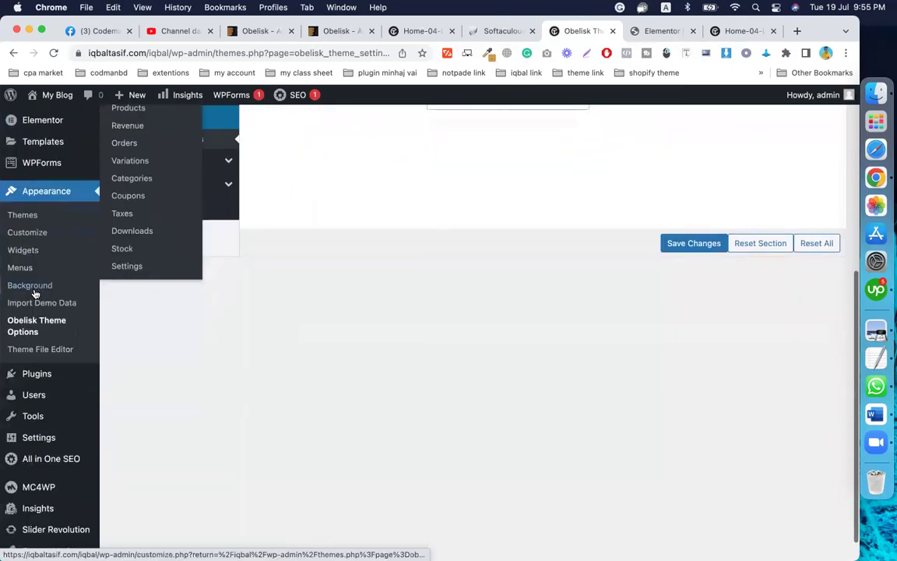
pyautogui.scroll(8, 34, 294)
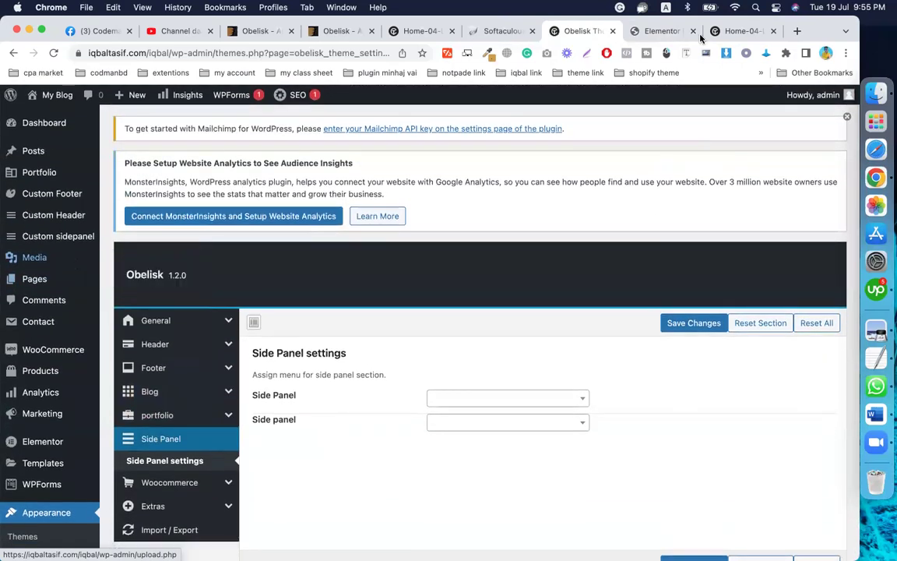
# Switch to the live homepage to view the published result.
pyautogui.click(659, 31)
pyautogui.click(742, 32)
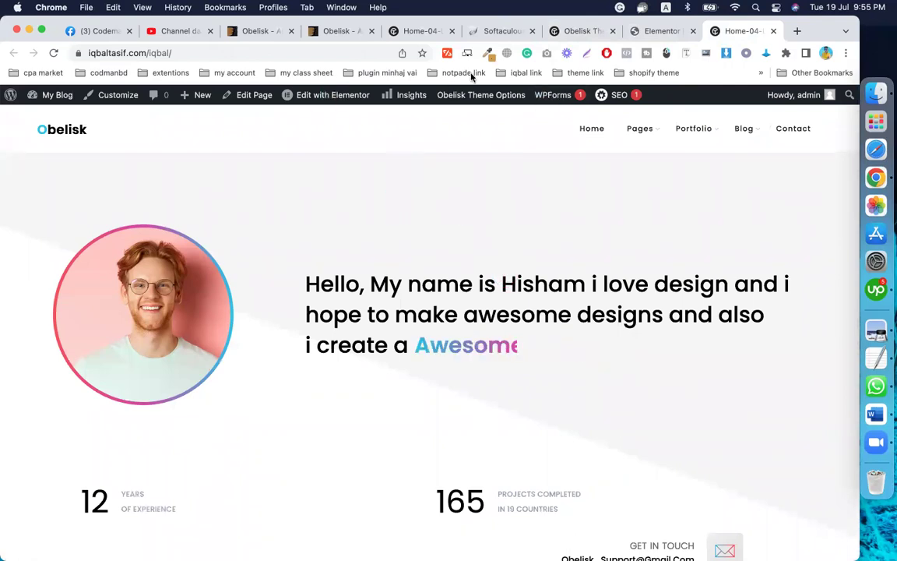
# Return to the Obelisk theme options page and look over the Portfolio entries in the WordPress admin menu.
pyautogui.click(505, 100)
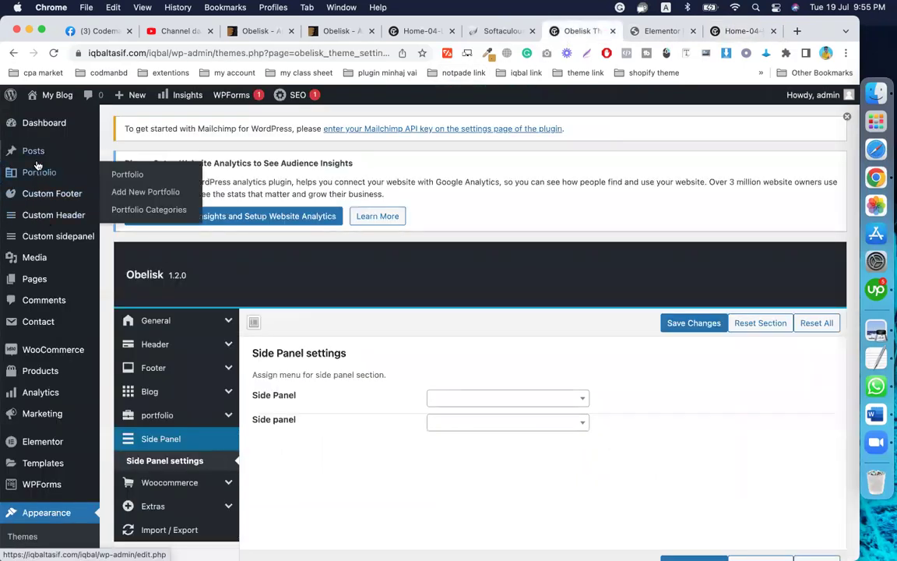
pyautogui.moveTo(49, 248)
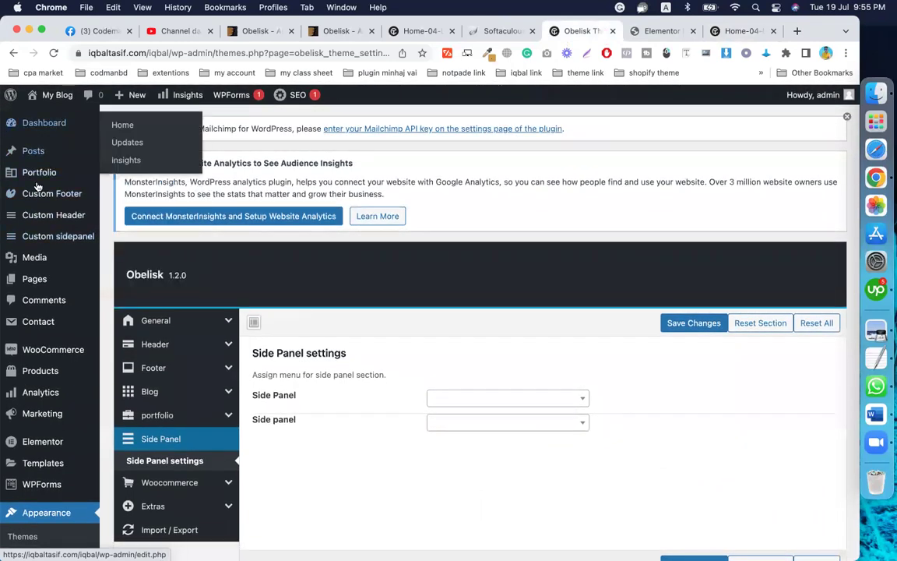
pyautogui.moveTo(43, 173)
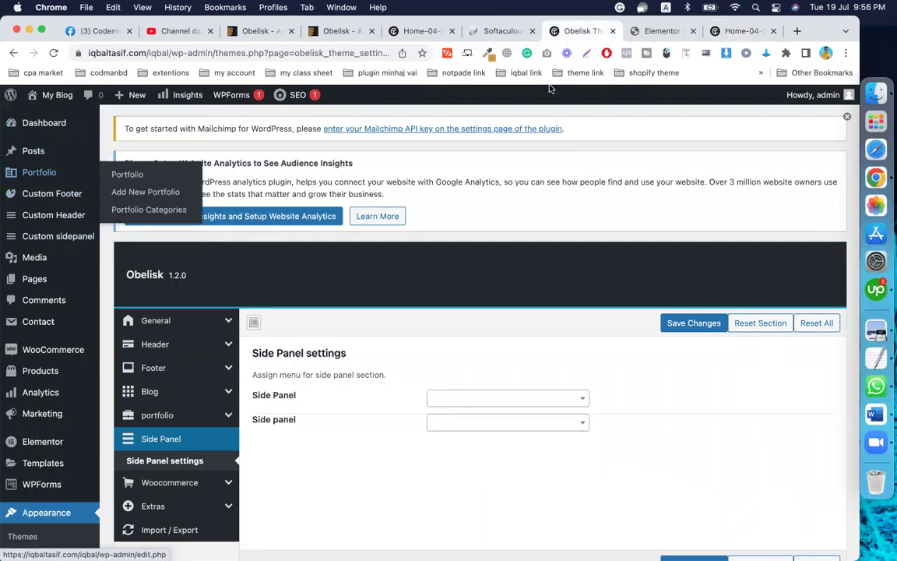
# Switch to the homepage's Elementor editor and look through the services section and the portfolio project cards.
pyautogui.click(685, 31)
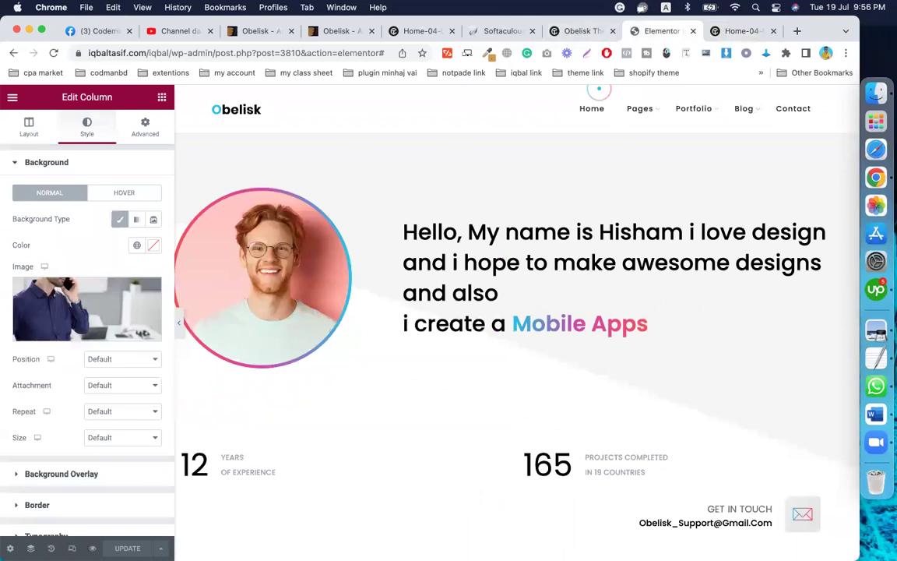
pyautogui.scroll(-10, 514, 327)
pyautogui.scroll(-15, 406, 535)
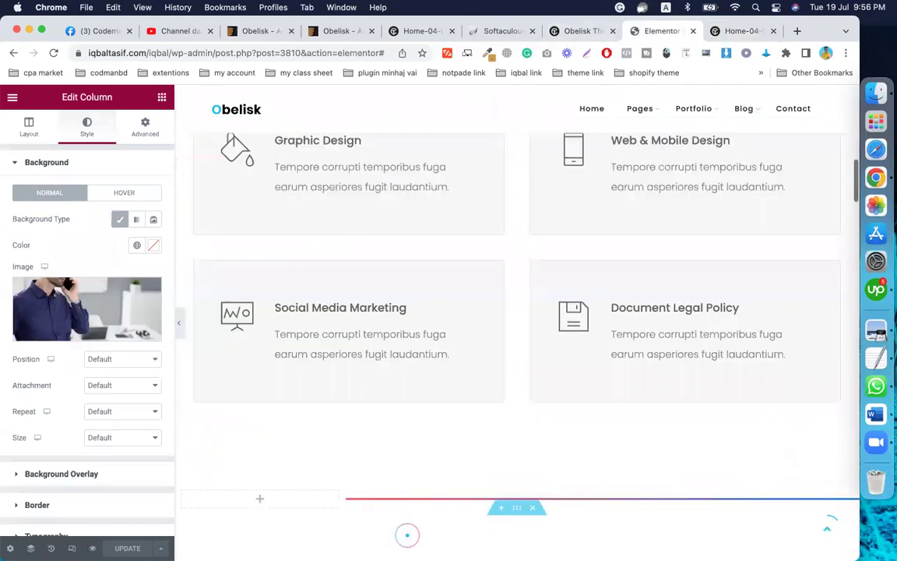
pyautogui.scroll(-1, 406, 535)
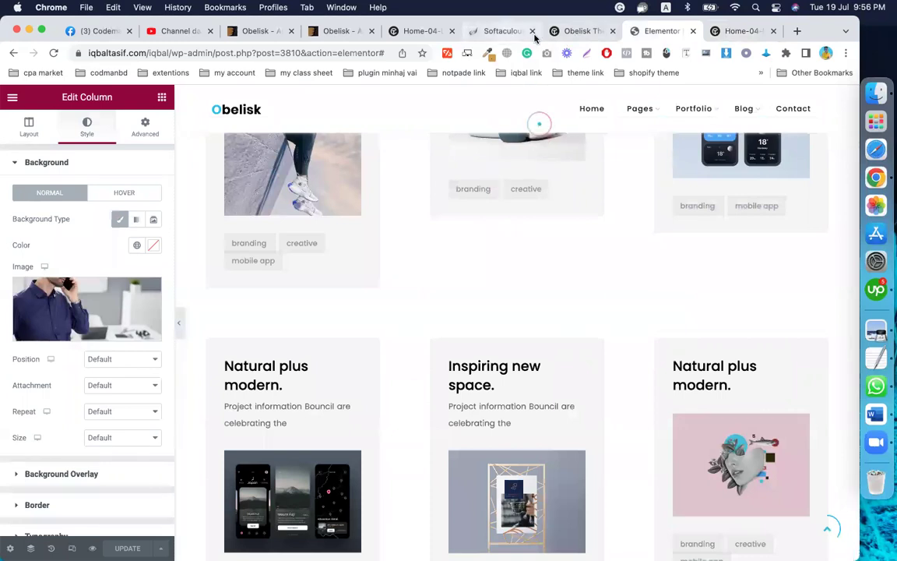
# Open the list of all portfolio items in the WordPress admin and look through its entries.
pyautogui.click(572, 32)
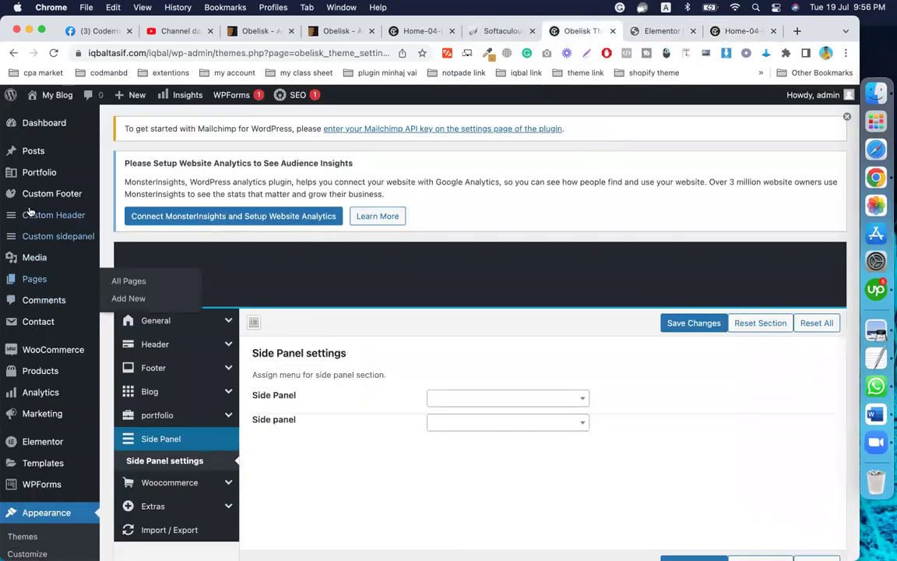
pyautogui.moveTo(38, 173)
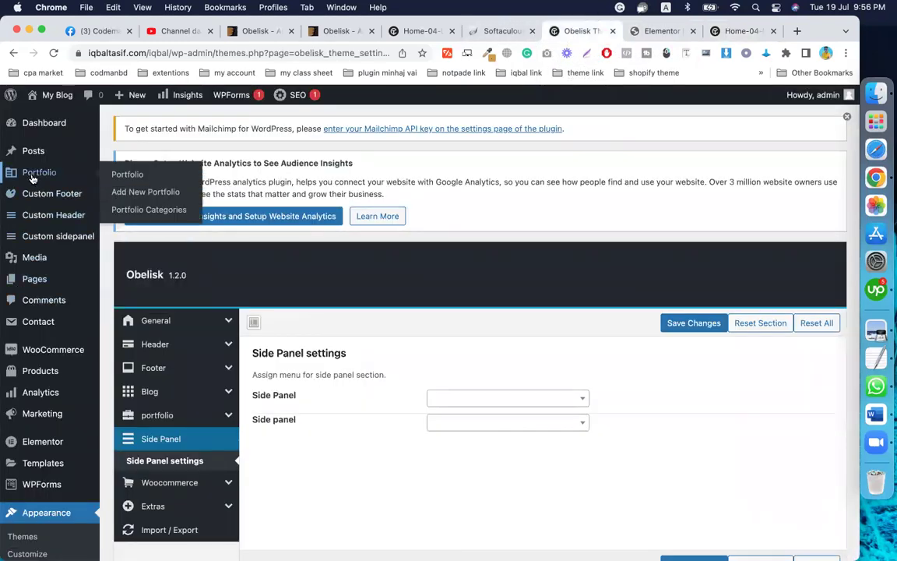
pyautogui.click(131, 176)
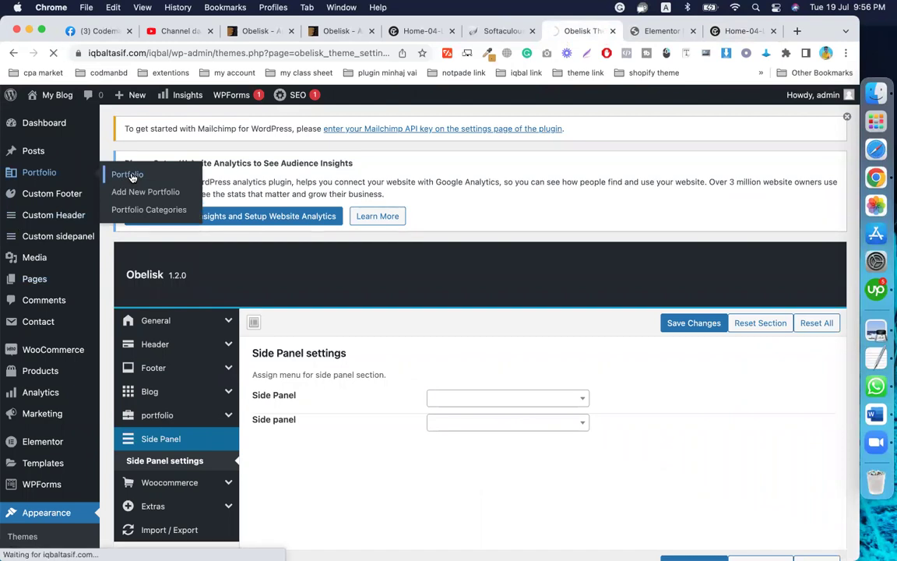
pyautogui.scroll(-1, 365, 372)
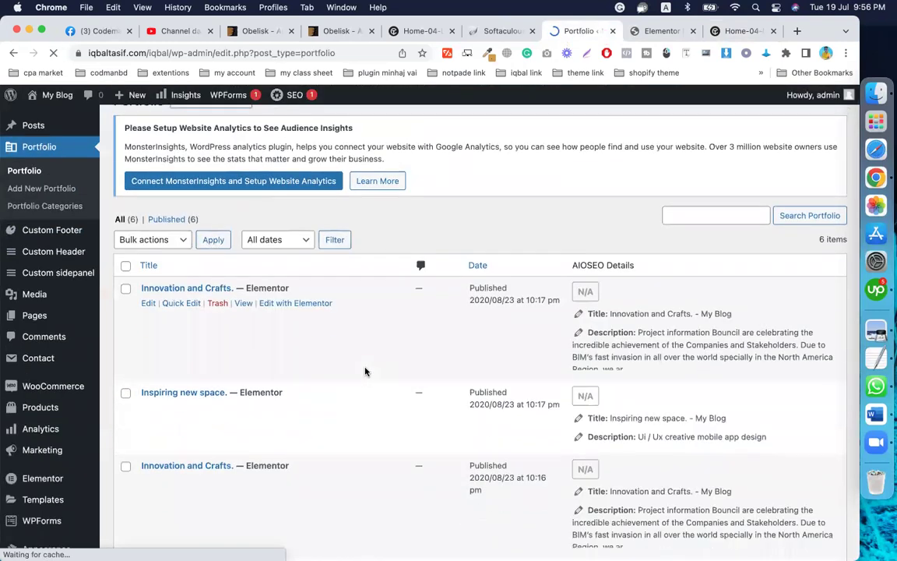
pyautogui.scroll(-10, 365, 371)
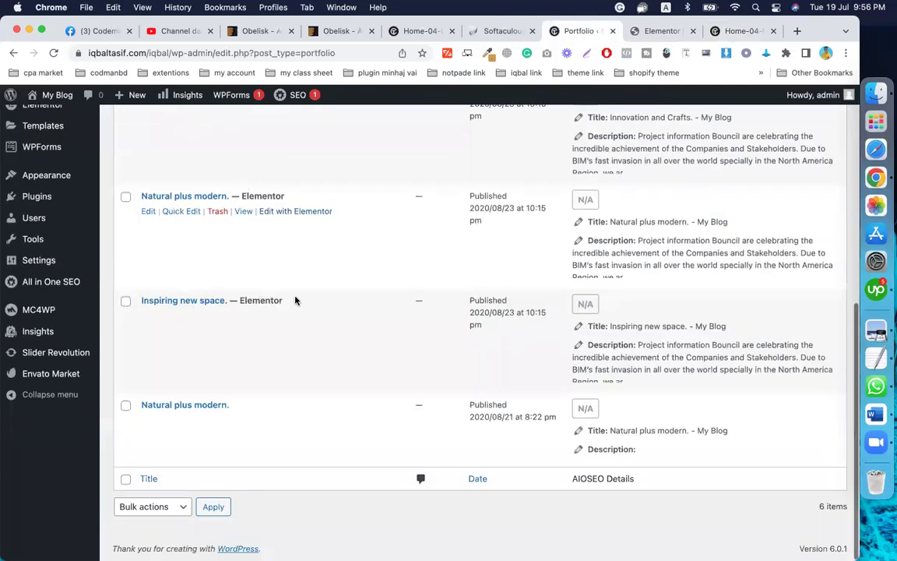
pyautogui.scroll(10, 273, 449)
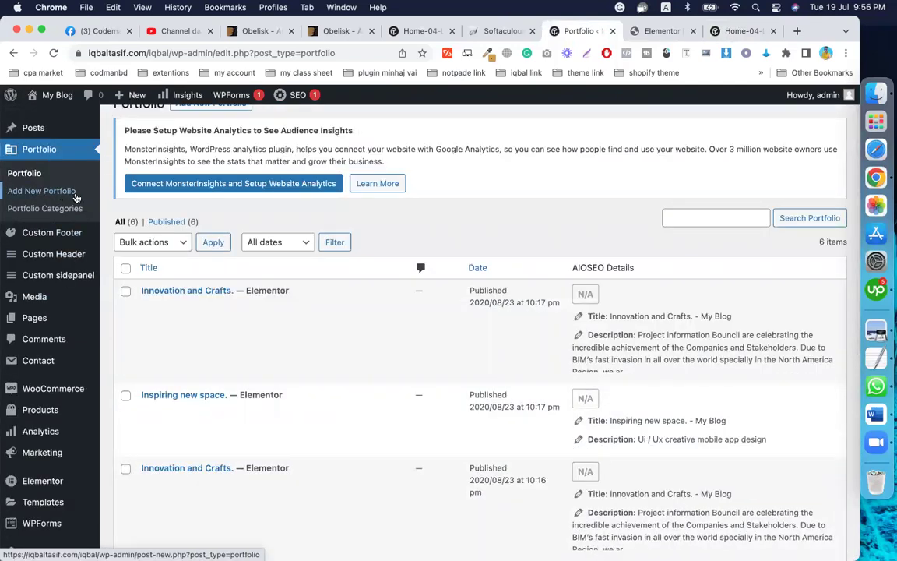
pyautogui.scroll(2, 201, 257)
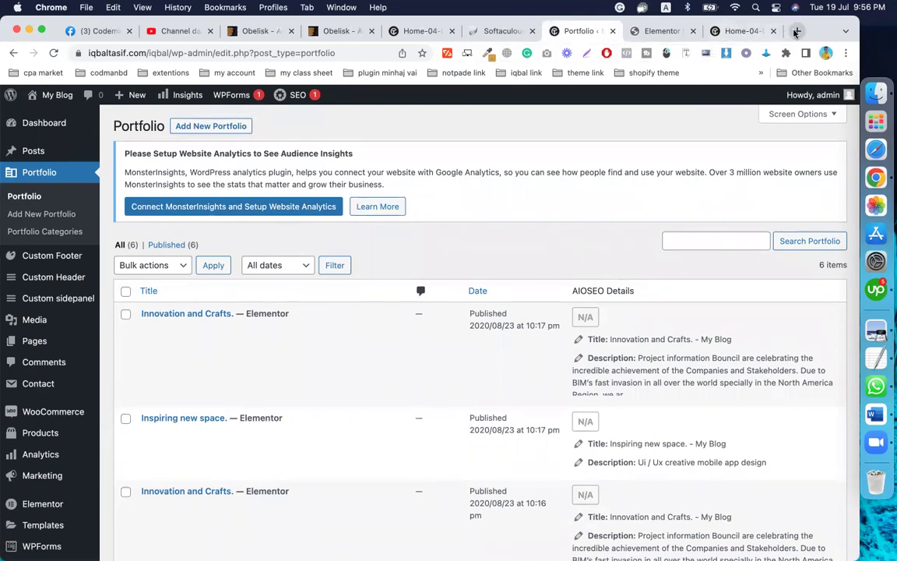
# Try to open developerszone.net in a new browser tab.
pyautogui.press('super+t')
pyautogui.click(367, 56)
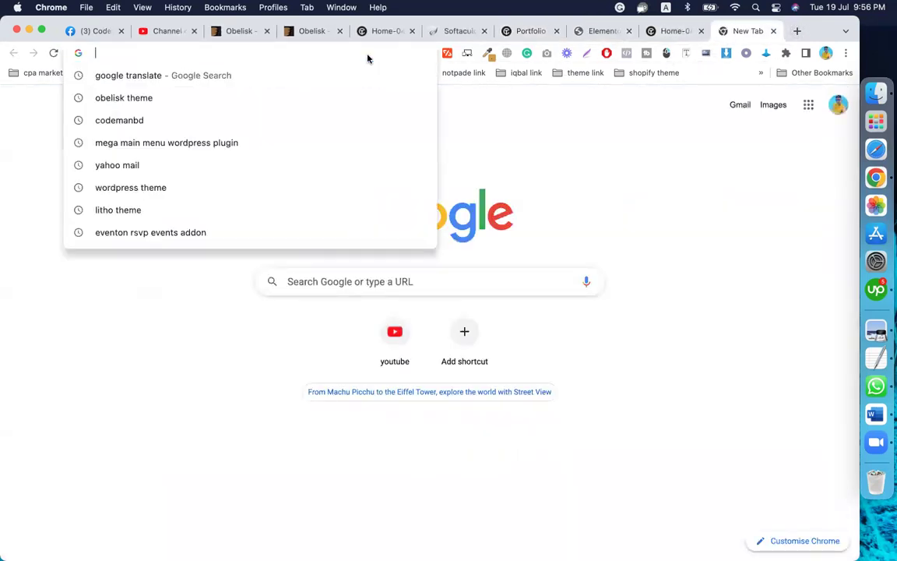
pyautogui.write('developerszone.net')
pyautogui.press('Return')
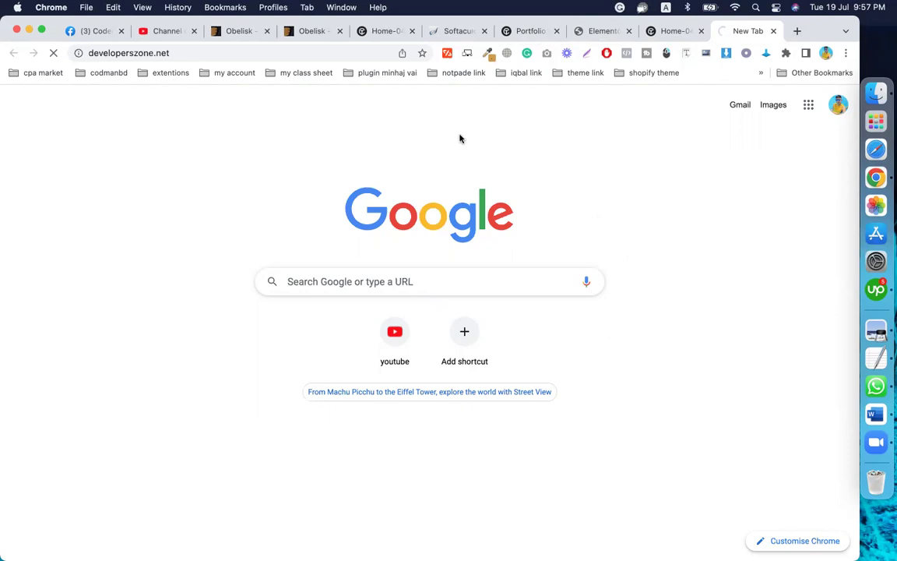
pyautogui.click(187, 52)
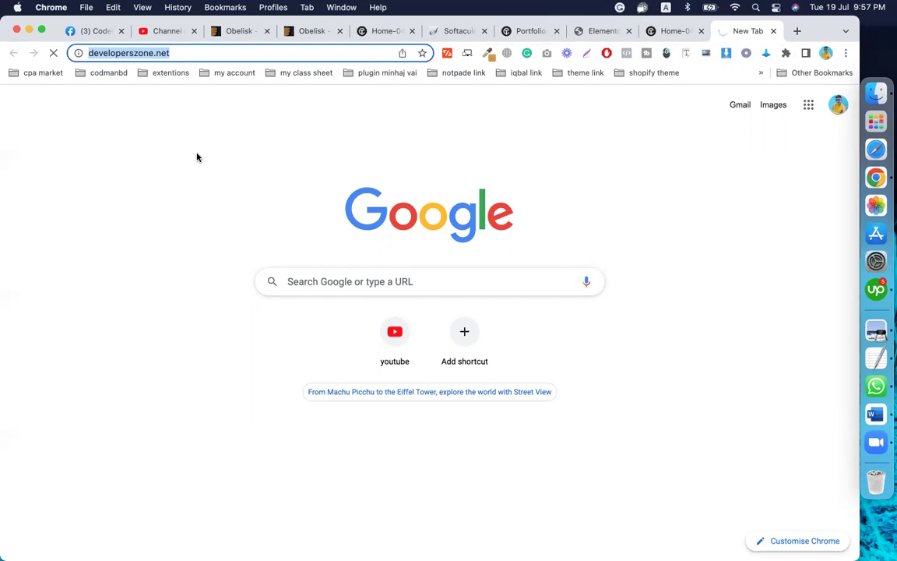
# Close the developerszone.net, live homepage, Elementor editor and Portfolio list browser tabs.
pyautogui.click(682, 32)
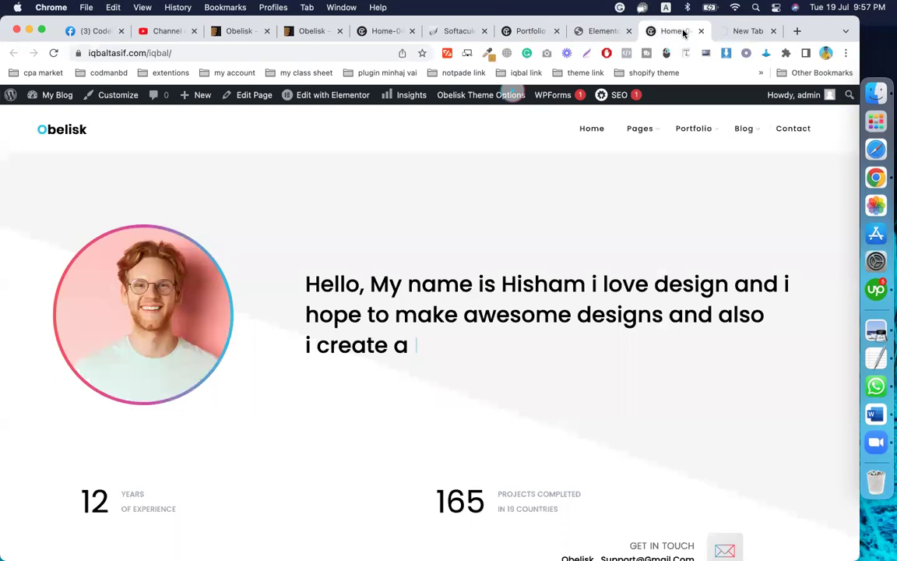
pyautogui.click(748, 31)
pyautogui.click(772, 32)
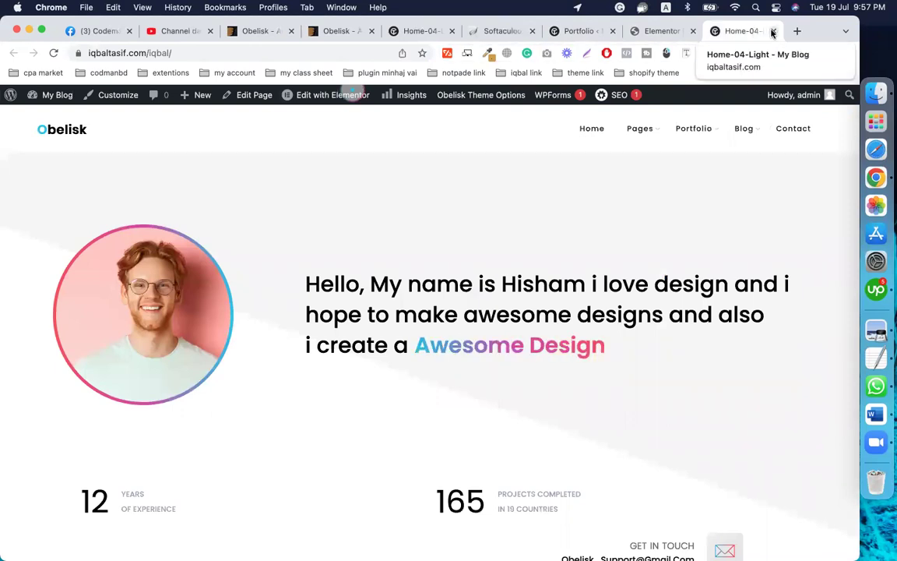
pyautogui.click(772, 31)
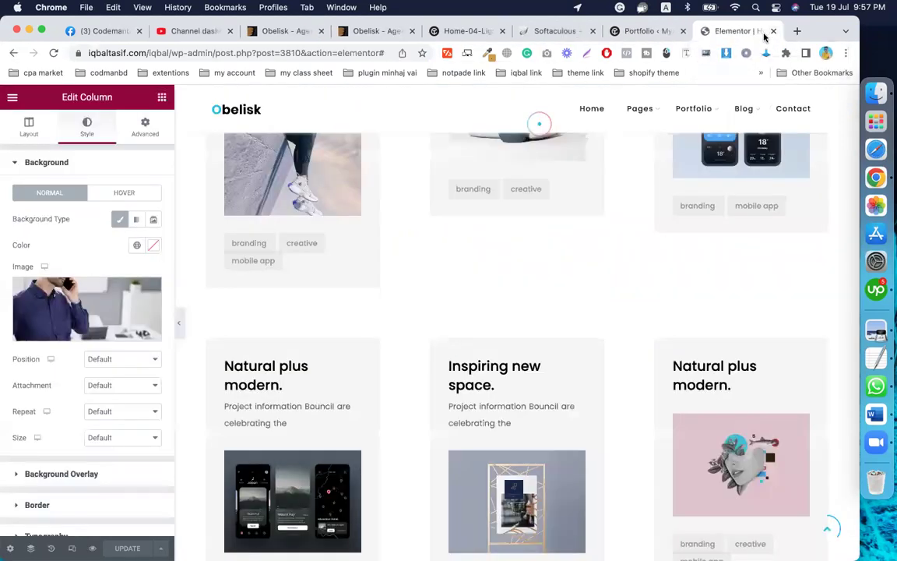
pyautogui.click(774, 32)
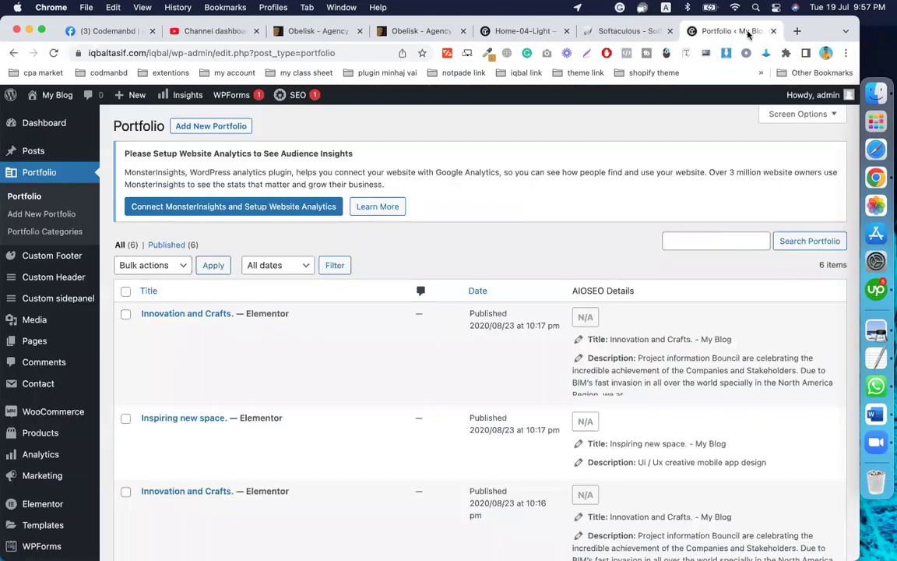
pyautogui.click(773, 32)
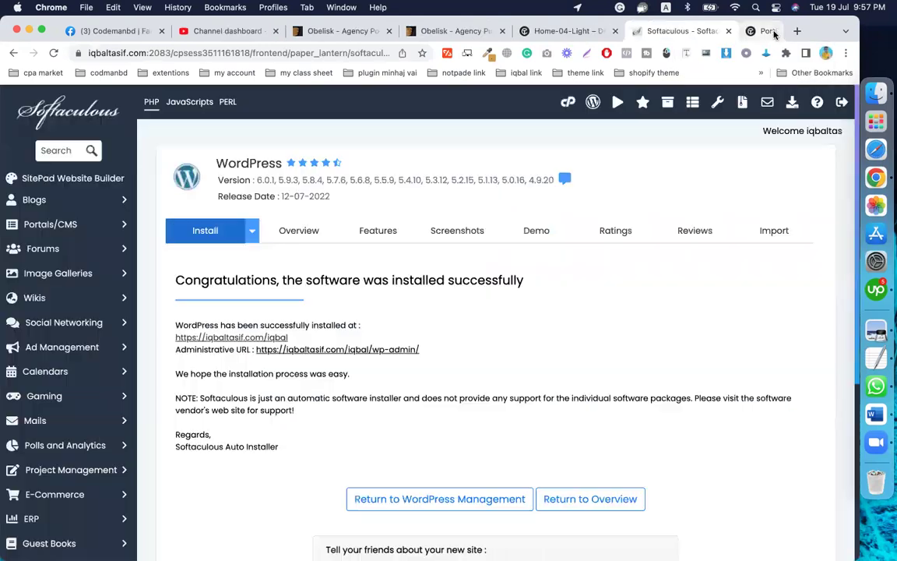